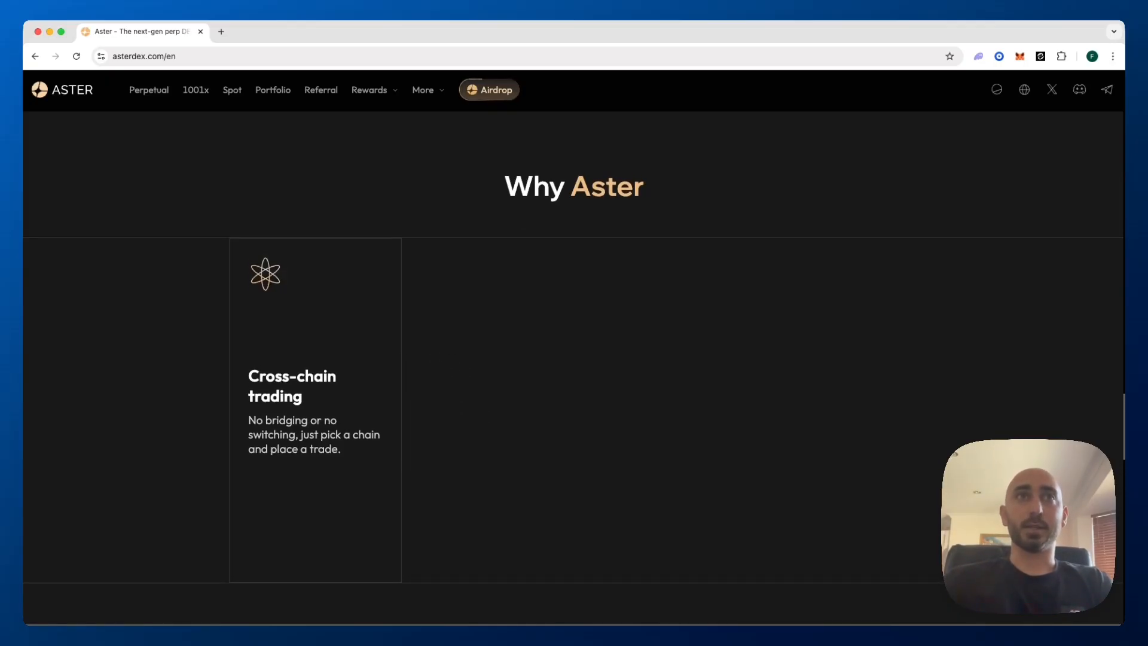
# Look over the "Why Aster" card section on the Aster page and inspect its element in the developer tools
pyautogui.scroll(2, 573, 382)
pyautogui.scroll(-2, 573, 359)
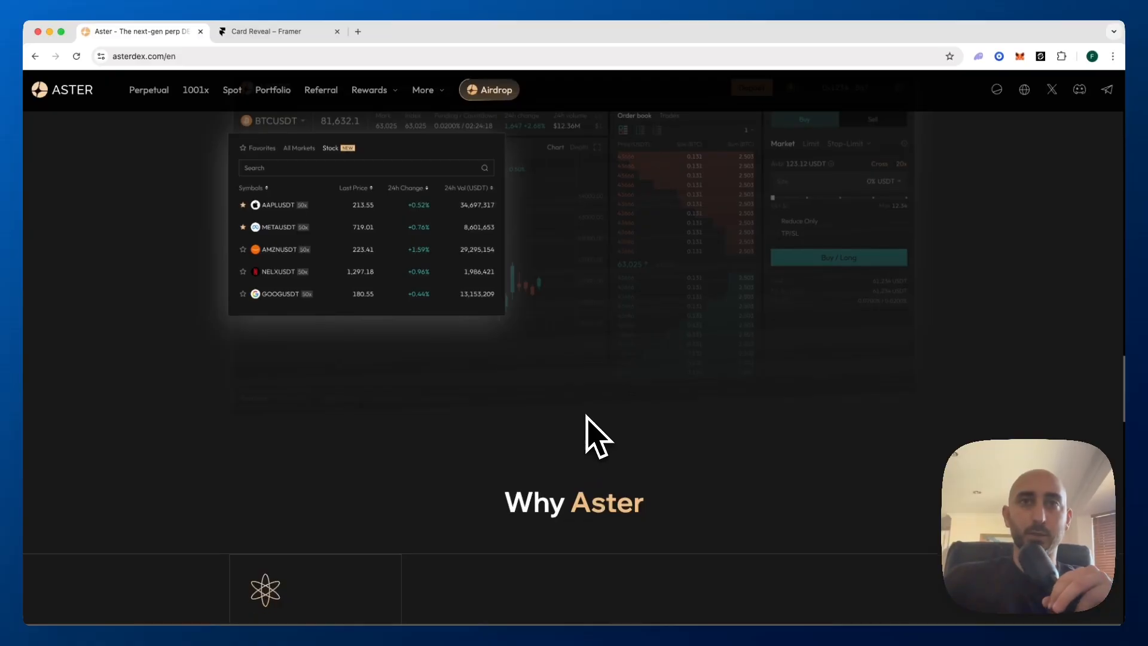
pyautogui.scroll(-2, 591, 436)
pyautogui.scroll(-1, 589, 428)
pyautogui.rightClick(587, 412)
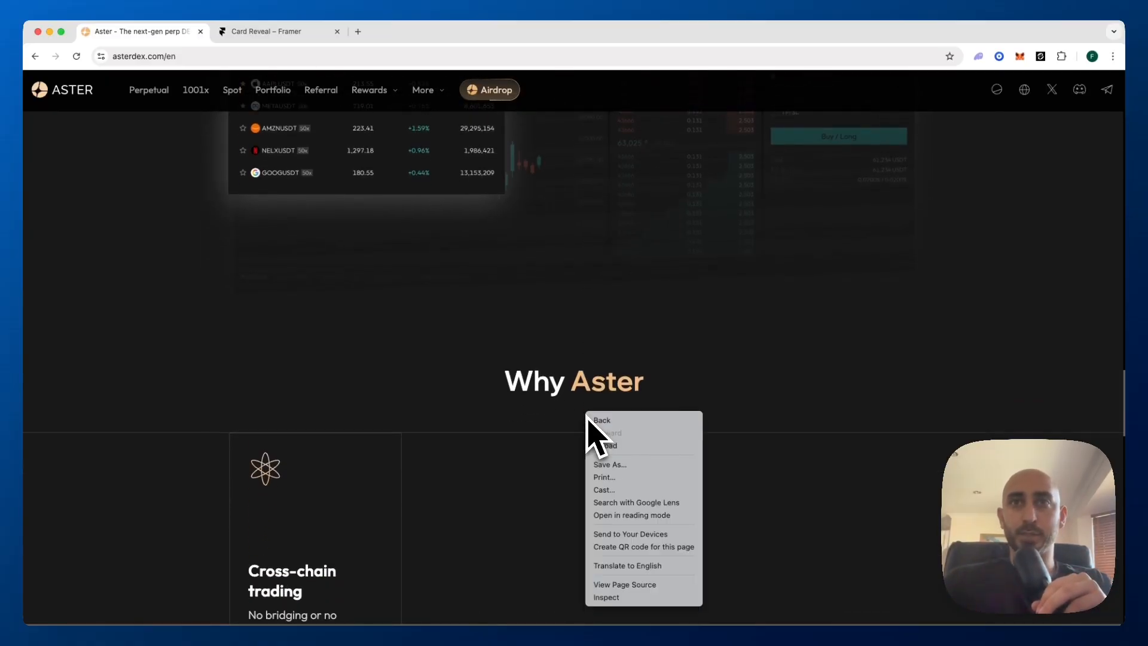
pyautogui.click(605, 597)
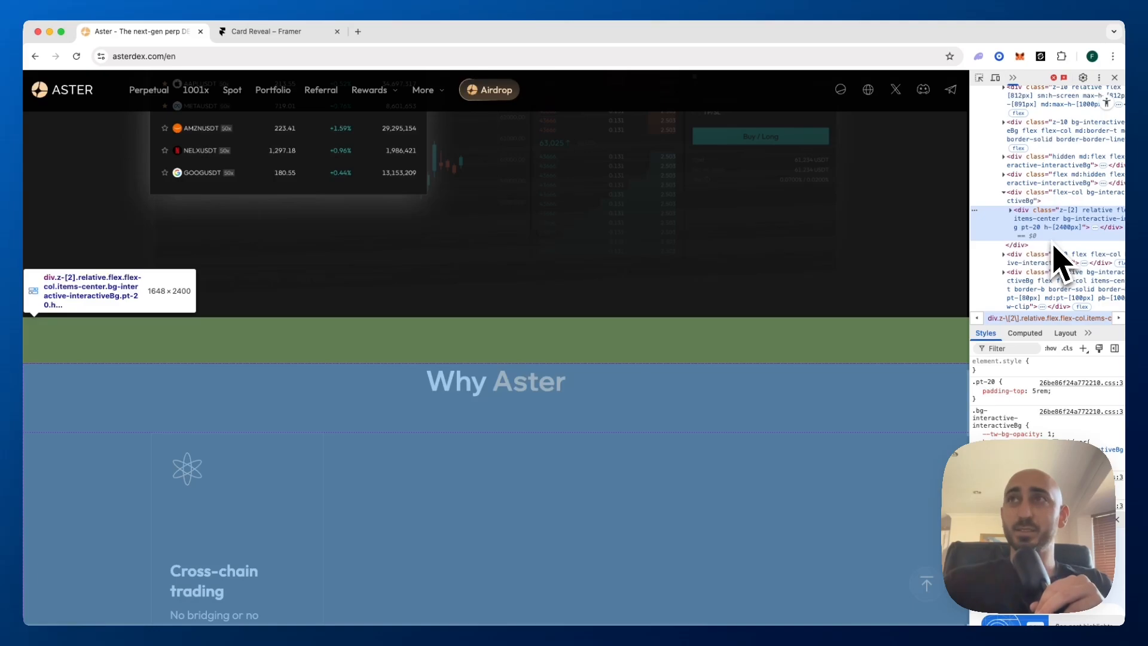
# Expand the section's 2400px-high container in the element tree and widen the developer tools to read its child elements
pyautogui.scroll(-1, 1054, 263)
pyautogui.scroll(-2, 744, 364)
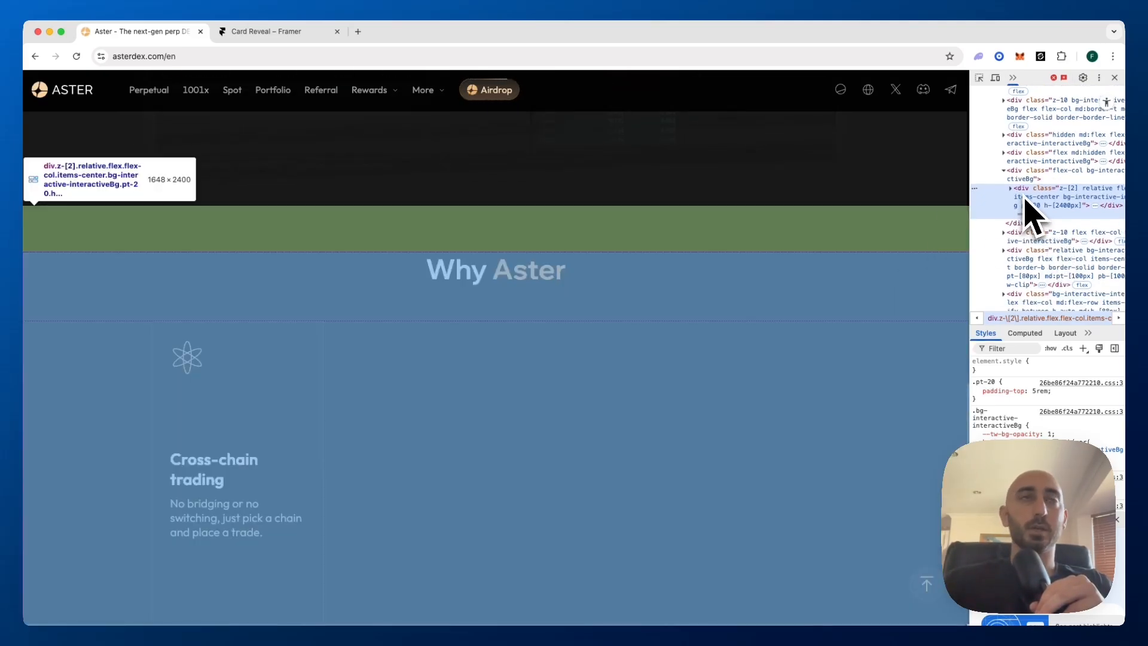
pyautogui.scroll(-2, 1026, 203)
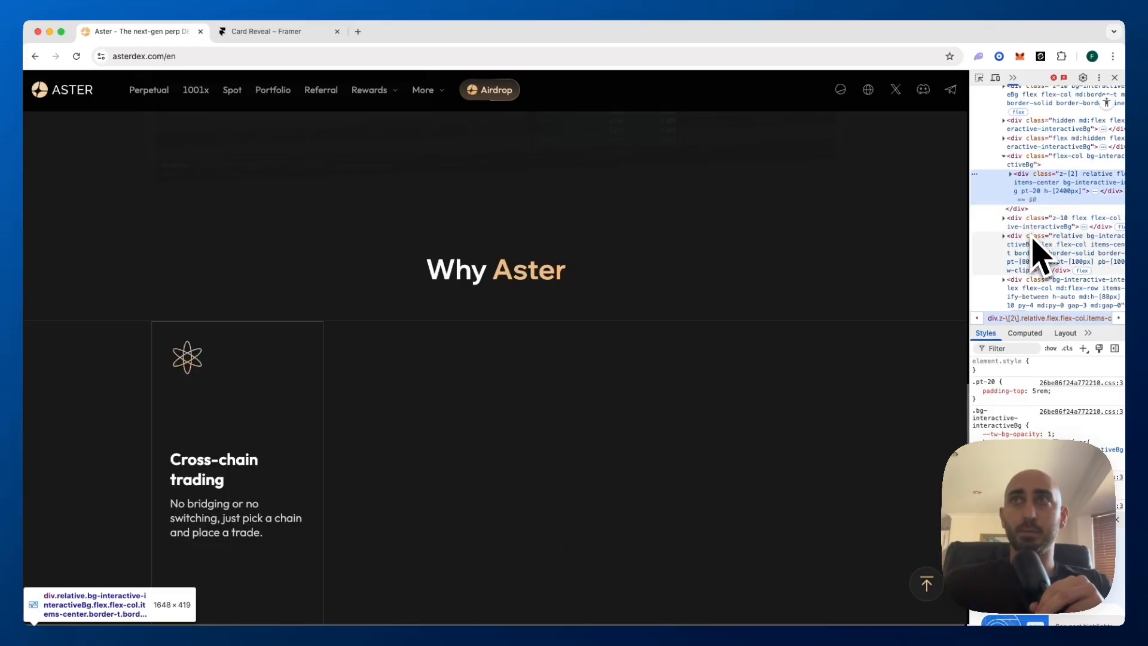
pyautogui.scroll(-1, 1033, 266)
pyautogui.click(1010, 156)
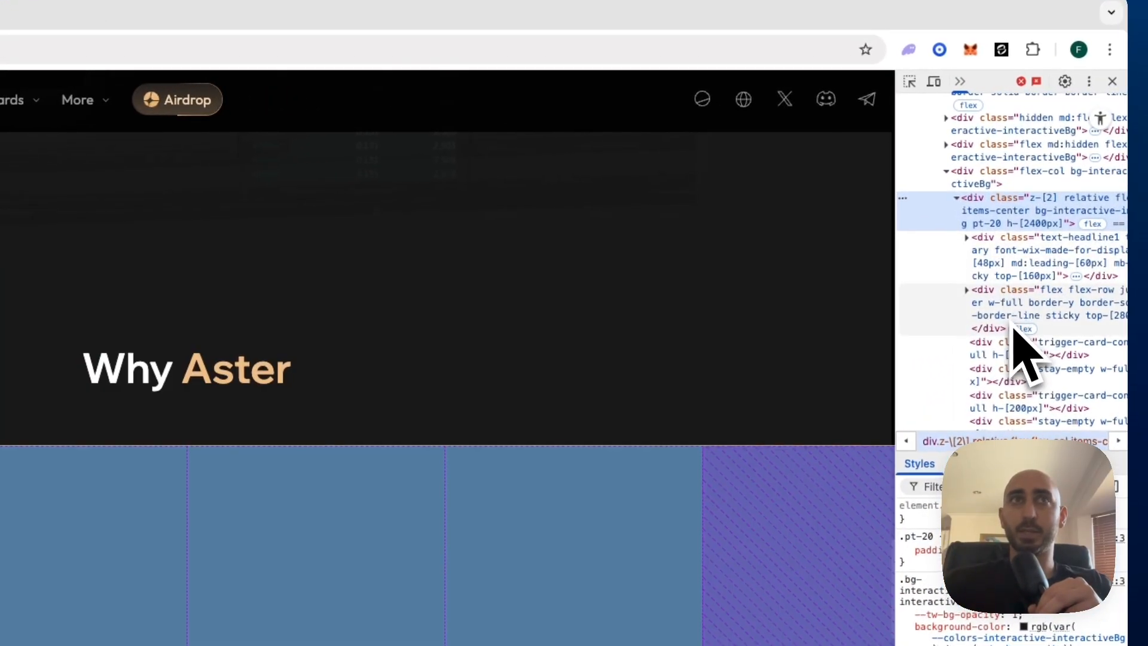
pyautogui.scroll(-3, 1025, 356)
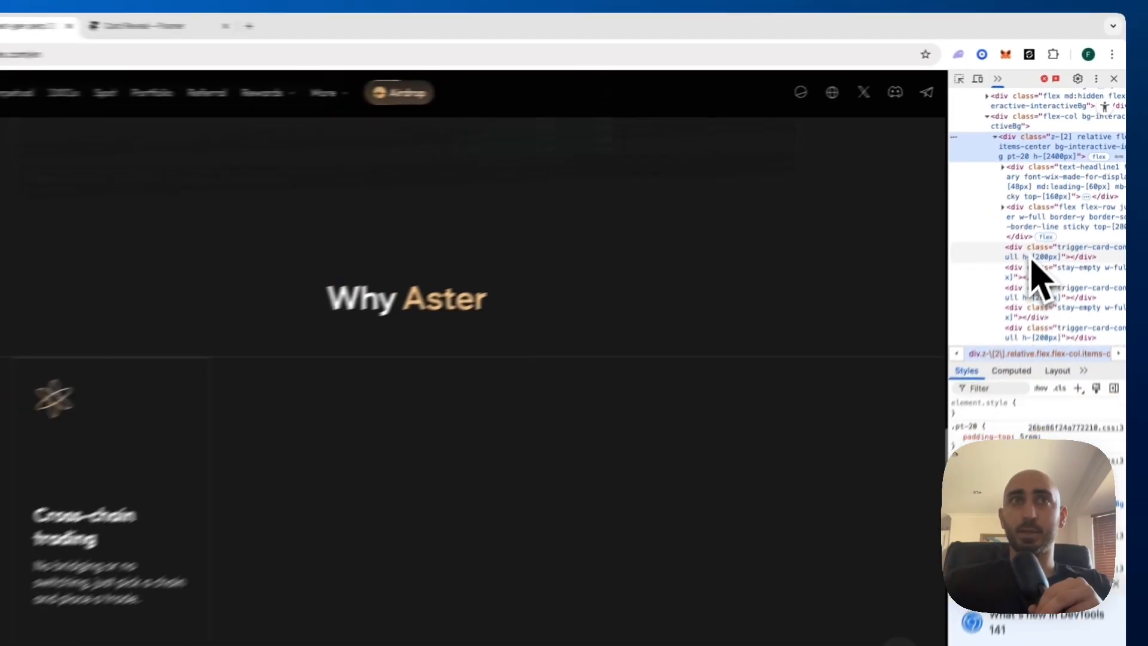
pyautogui.scroll(-1, 1067, 293)
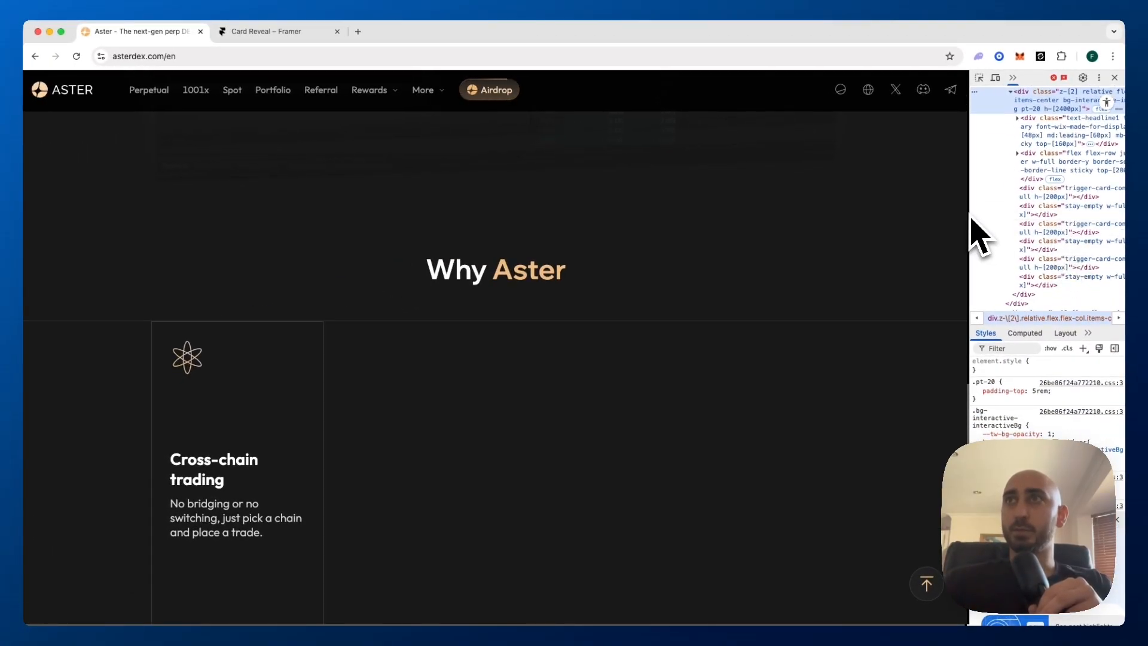
pyautogui.moveTo(970, 236); pyautogui.dragTo(885, 233)
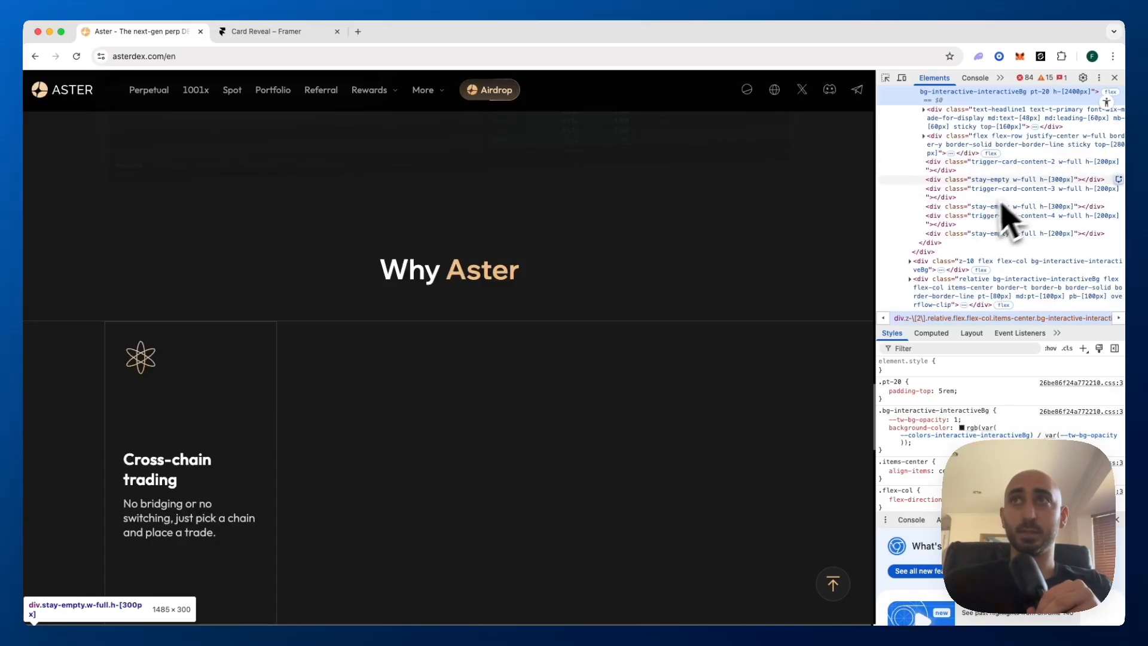
# Inspect the trigger-card-content-2 element and examine how its position relates to the card reveal while moving through the section
pyautogui.click(1016, 164)
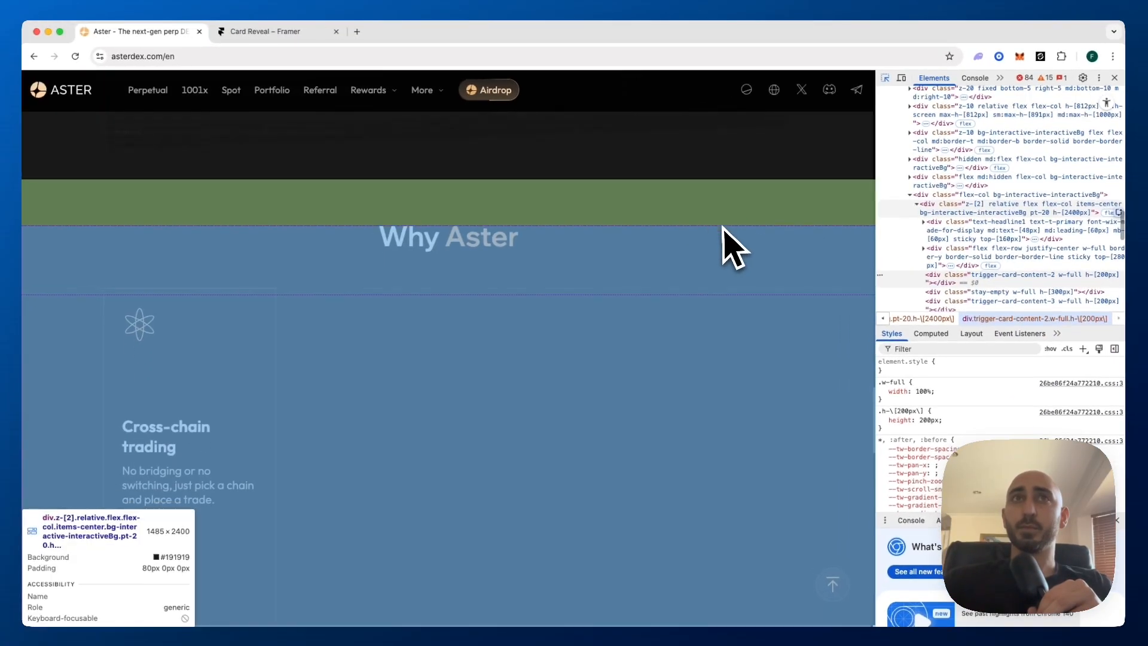
pyautogui.scroll(-2, 732, 248)
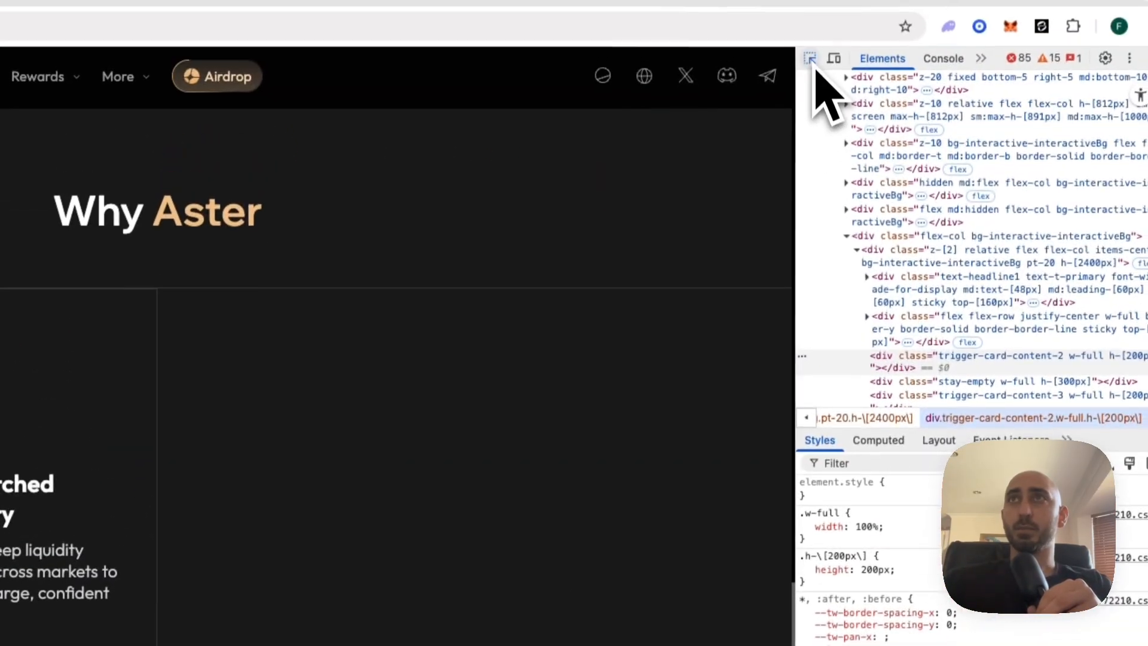
pyautogui.click(811, 60)
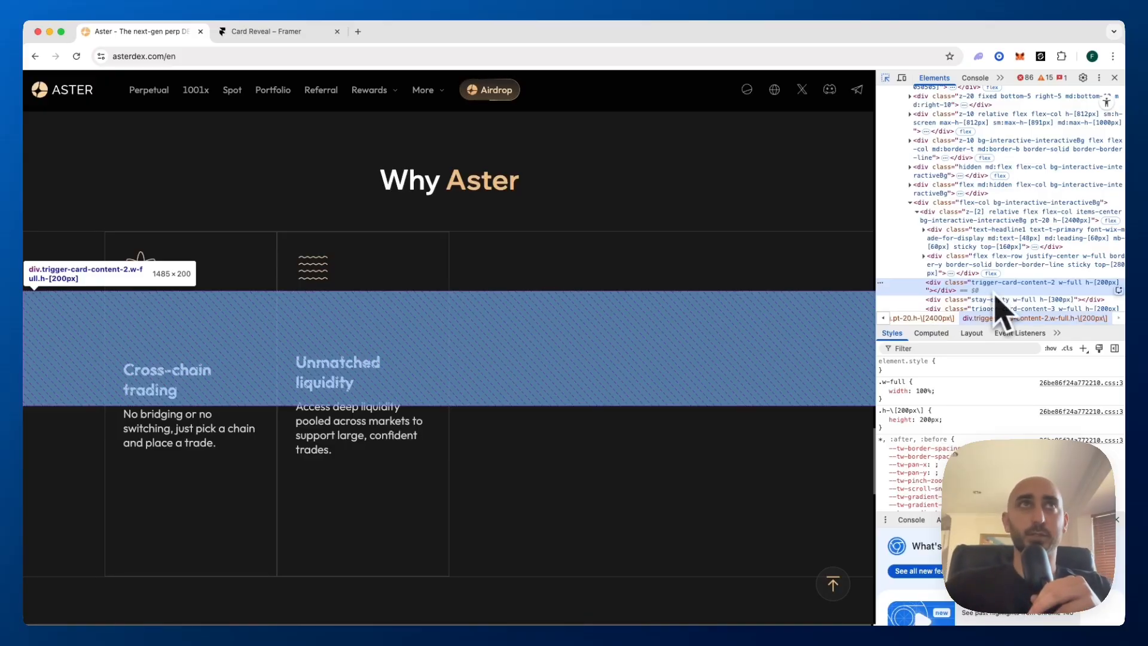
# Switch to the Card Reveal project in Framer and draw a tall frame about 210 px wide inside the empty Section
pyautogui.click(287, 32)
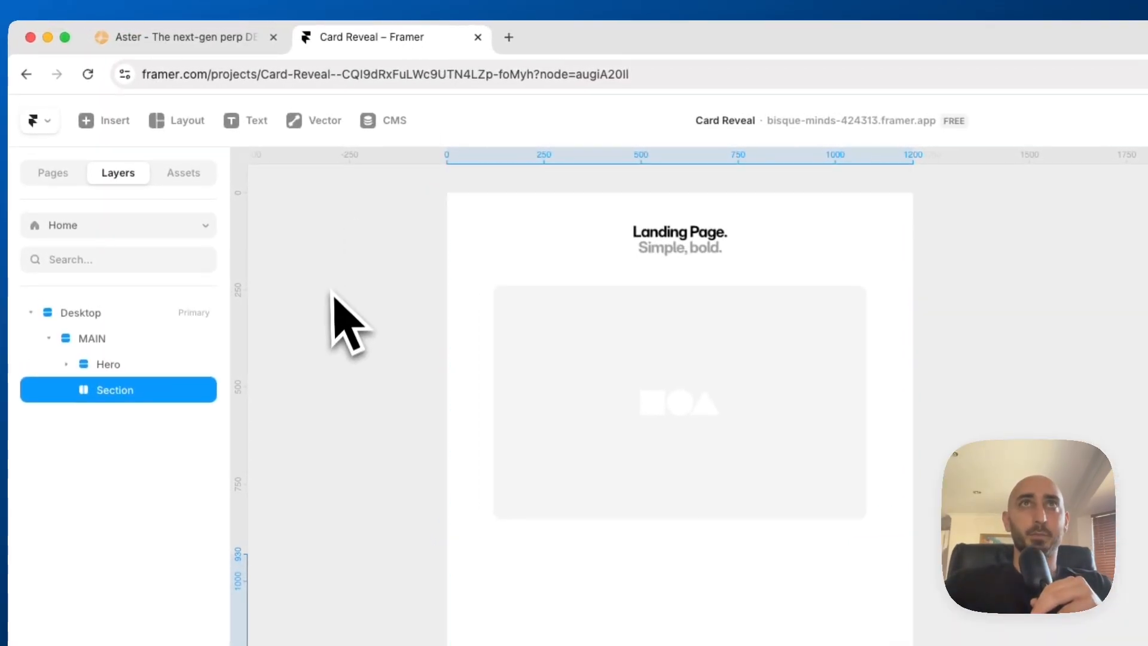
pyautogui.scroll(2, 330, 292)
pyautogui.scroll(-2, 331, 291)
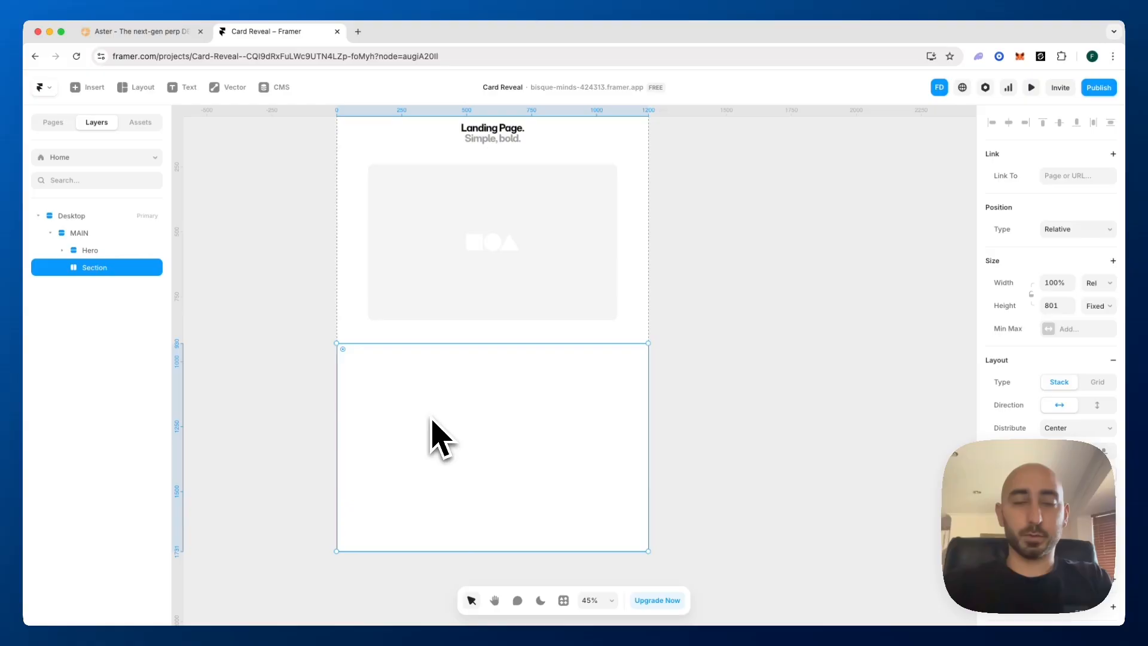
pyautogui.press('f')
pyautogui.moveTo(388, 401); pyautogui.dragTo(445, 507)
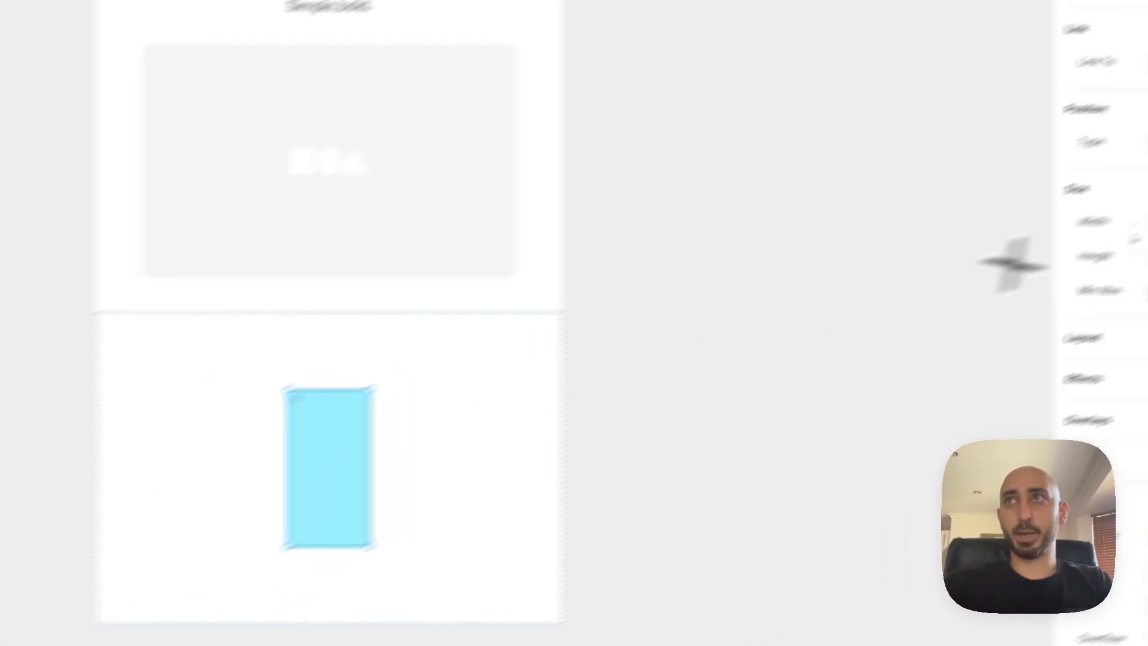
# Set the new frame's size to 240 px wide and 350 px high
pyautogui.click(1034, 280)
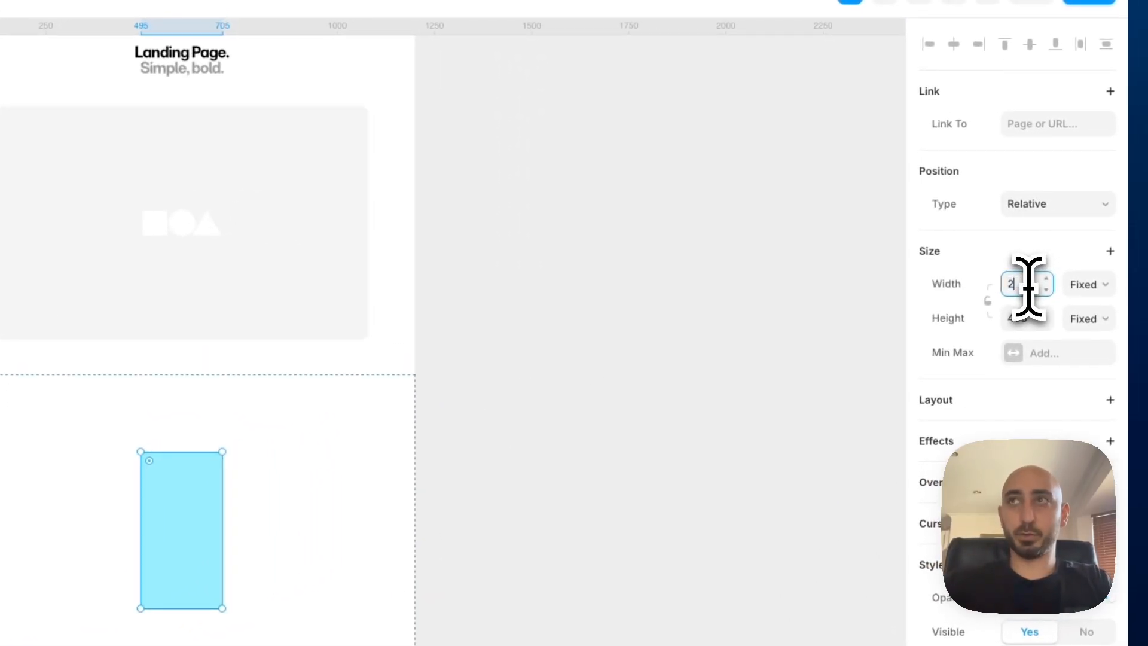
pyautogui.write('240')
pyautogui.click(1032, 317)
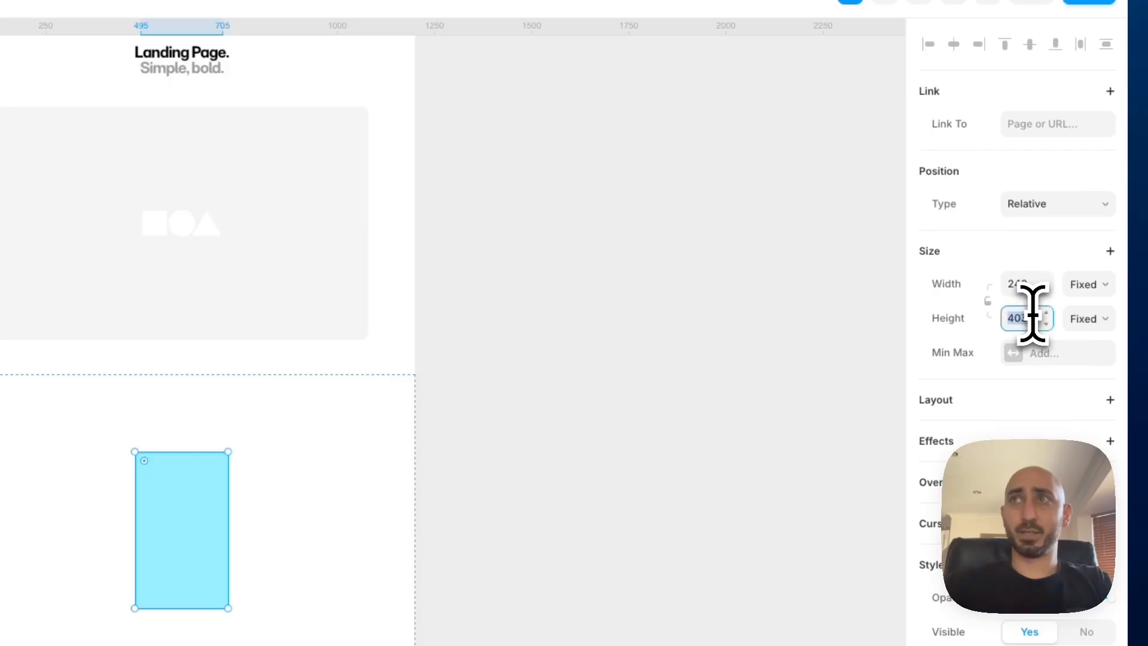
pyautogui.press('Return')
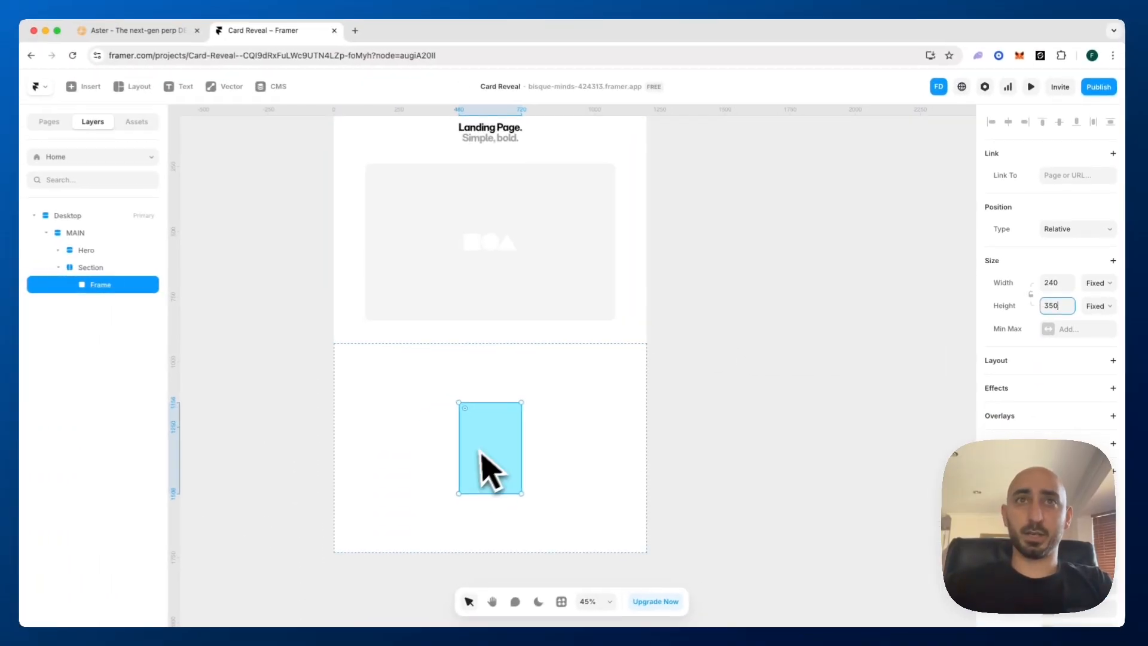
# Change the card frame's fill colour to light grey E3E3E3
pyautogui.scroll(5, 482, 453)
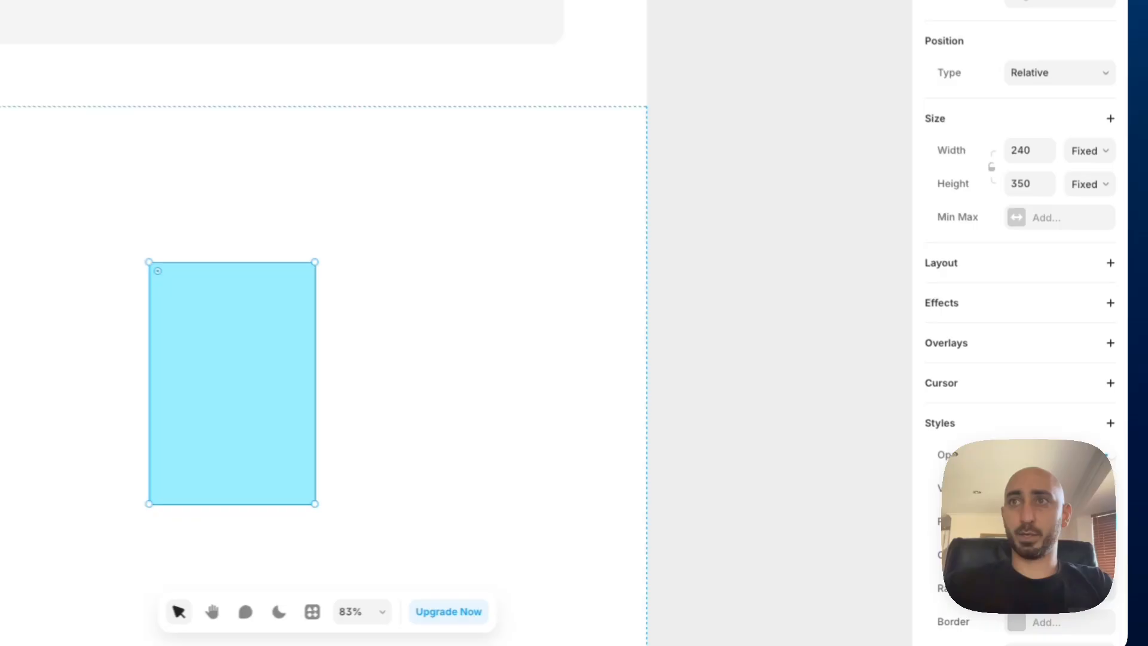
pyautogui.click(1017, 522)
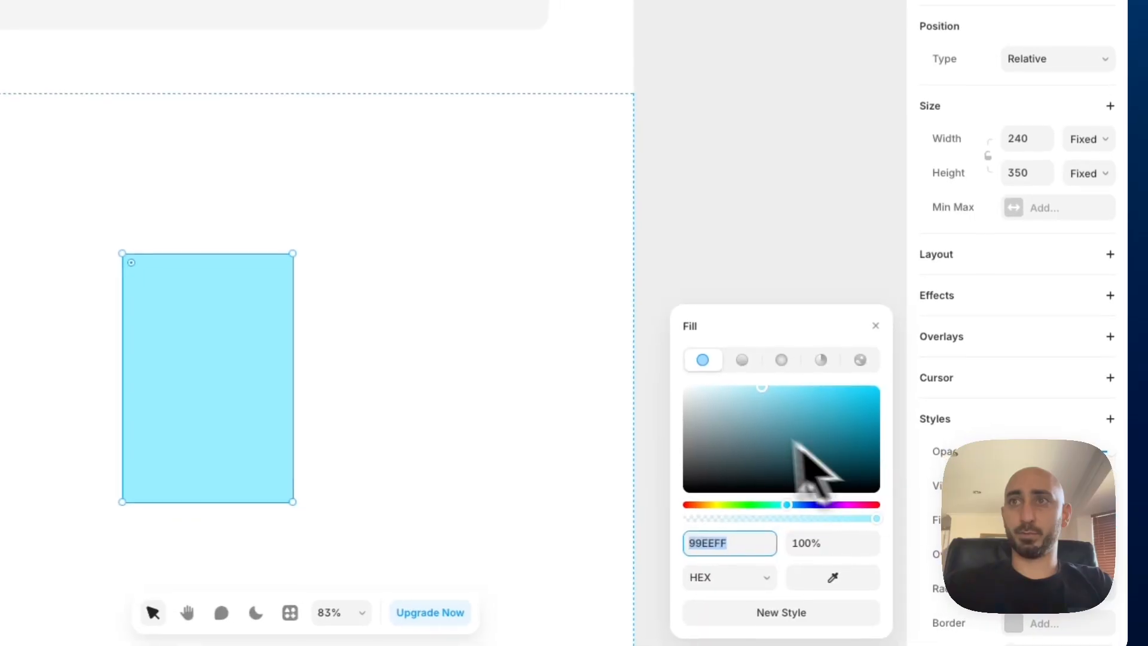
pyautogui.moveTo(748, 426); pyautogui.dragTo(668, 399)
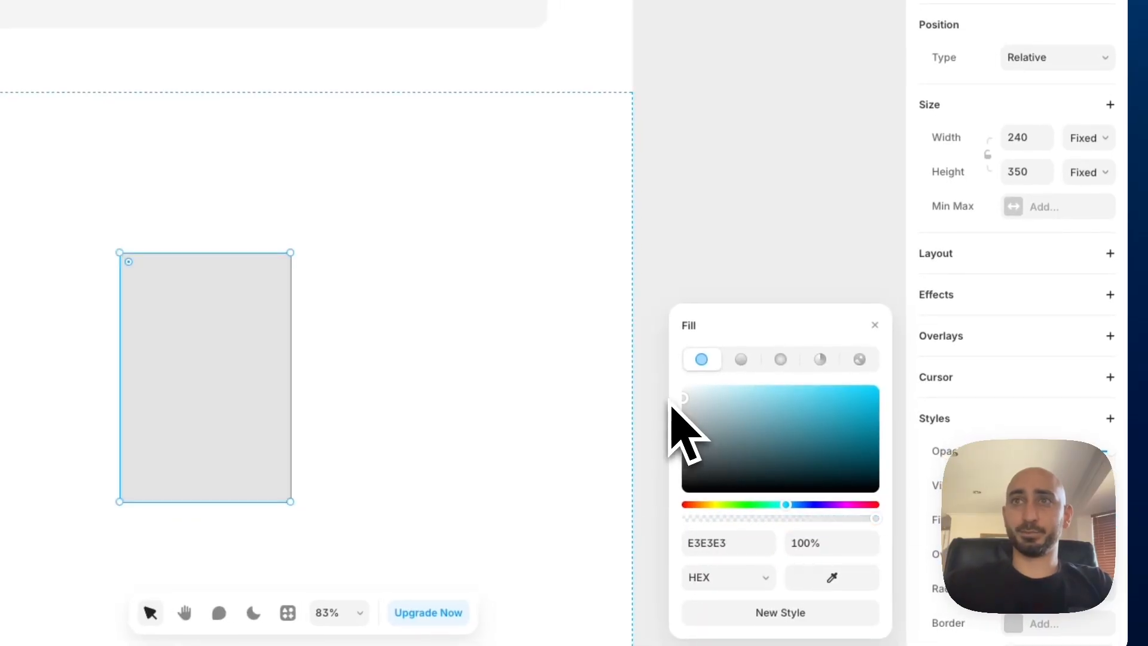
pyautogui.click(1039, 263)
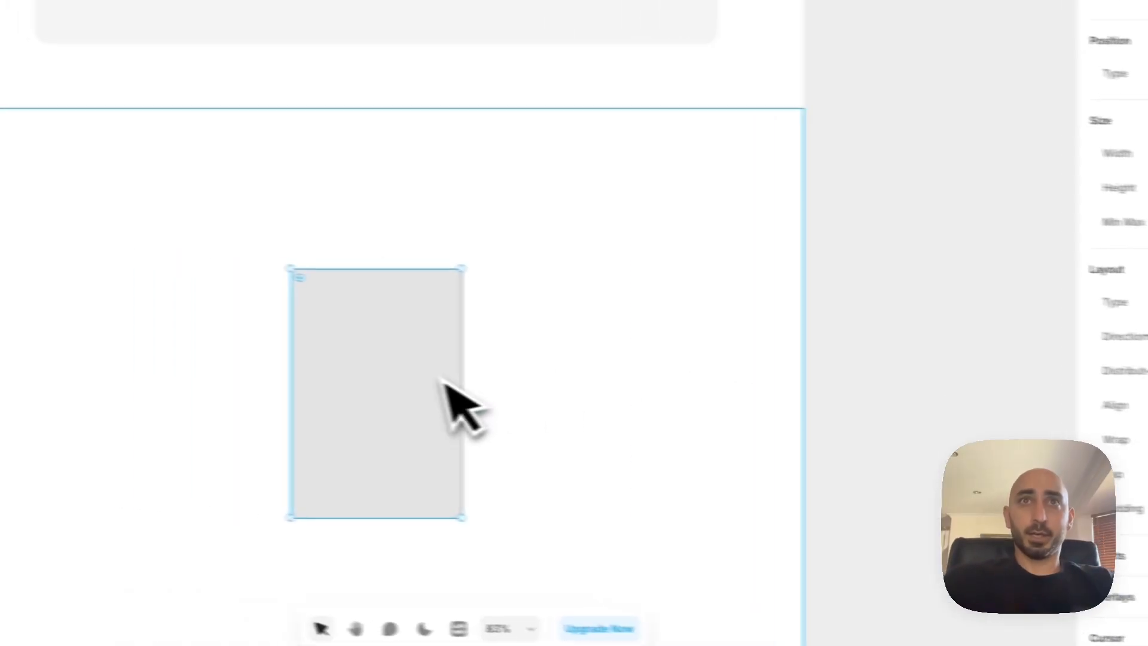
# Add the text "Card 1" inside the grey card frame
pyautogui.press('t')
pyautogui.click(348, 360)
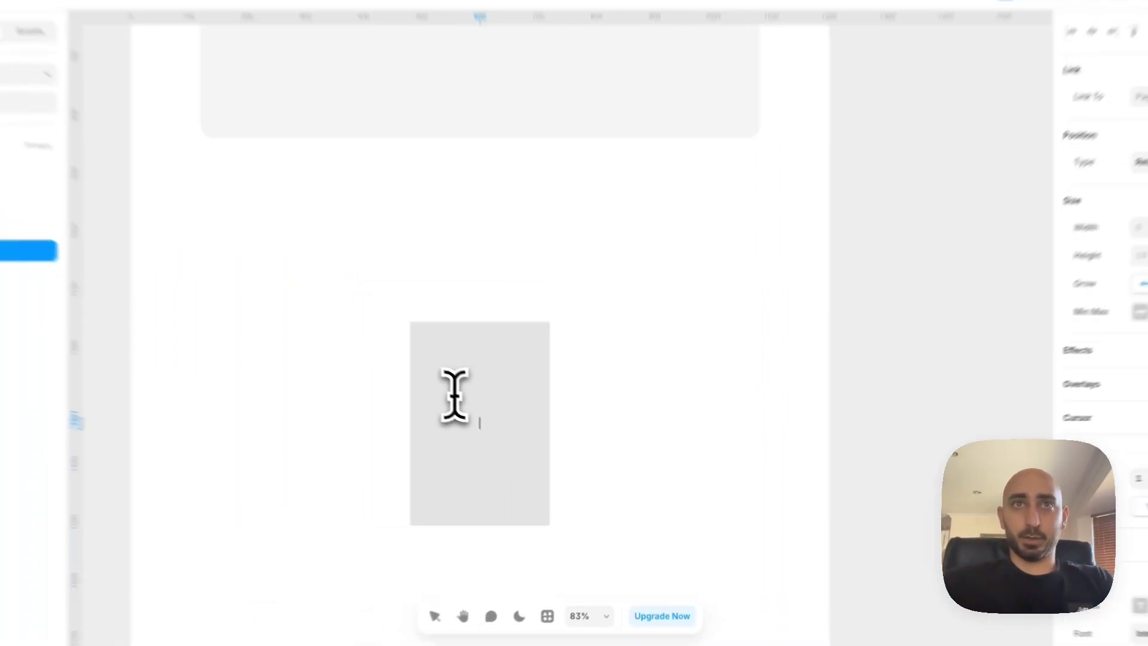
pyautogui.write('Card 1')
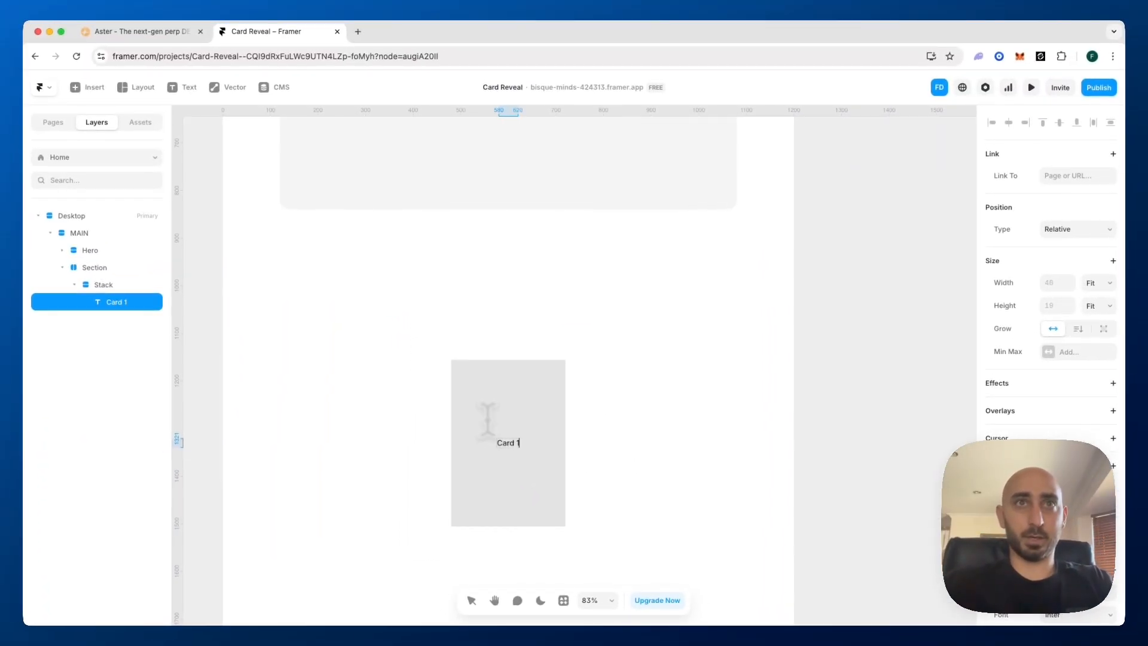
pyautogui.press('BackSpace')
pyautogui.press('Escape')
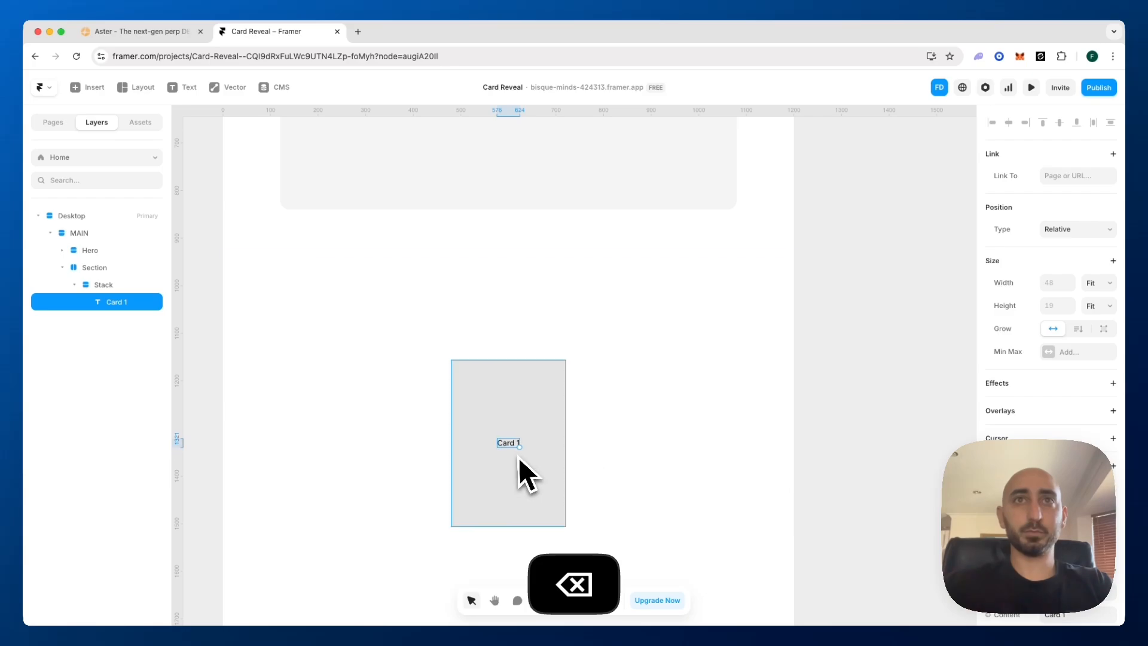
# Duplicate the card stack three times to make a row of four cards, and collapse the card layers
pyautogui.click(518, 458)
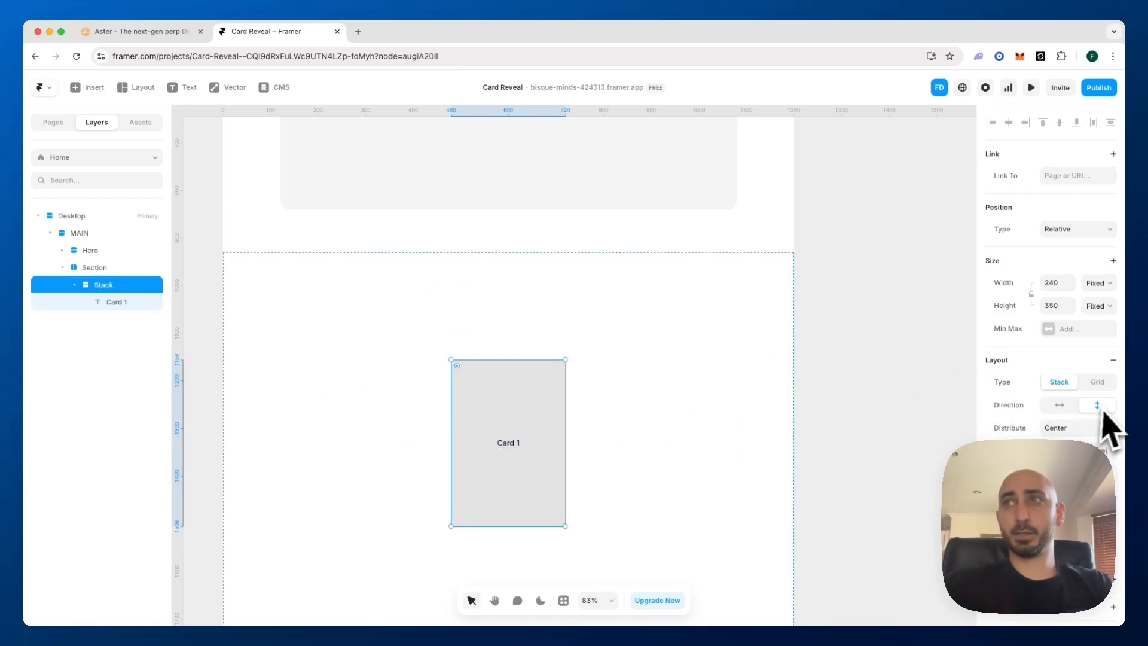
pyautogui.click(76, 285)
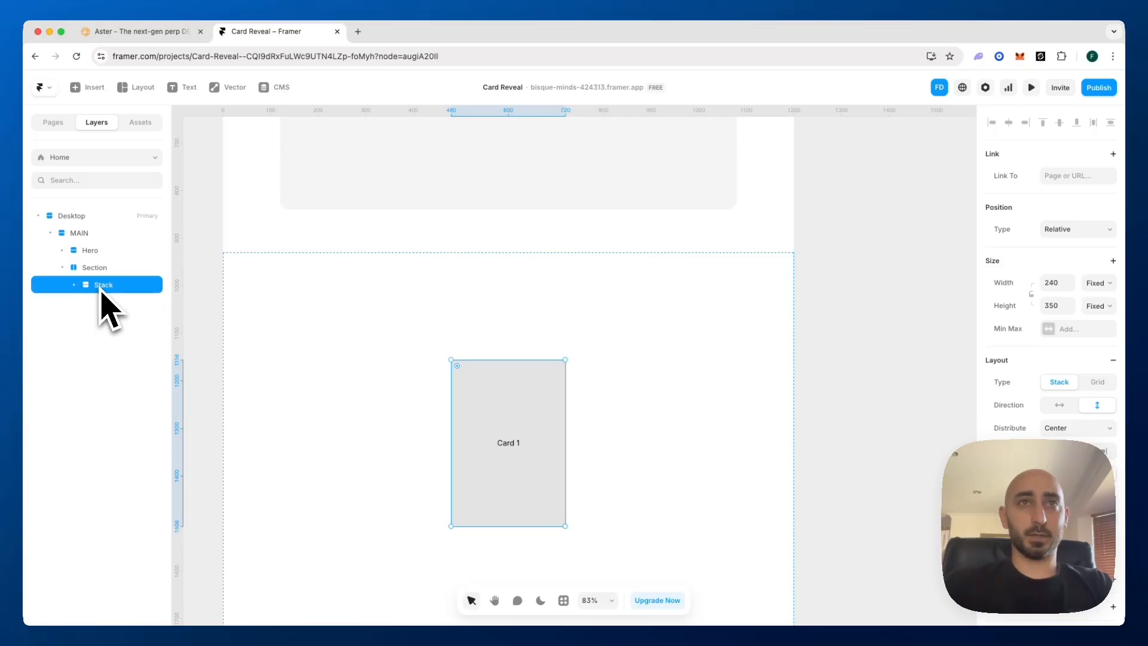
pyautogui.press('super+d')
pyautogui.press('super+d')
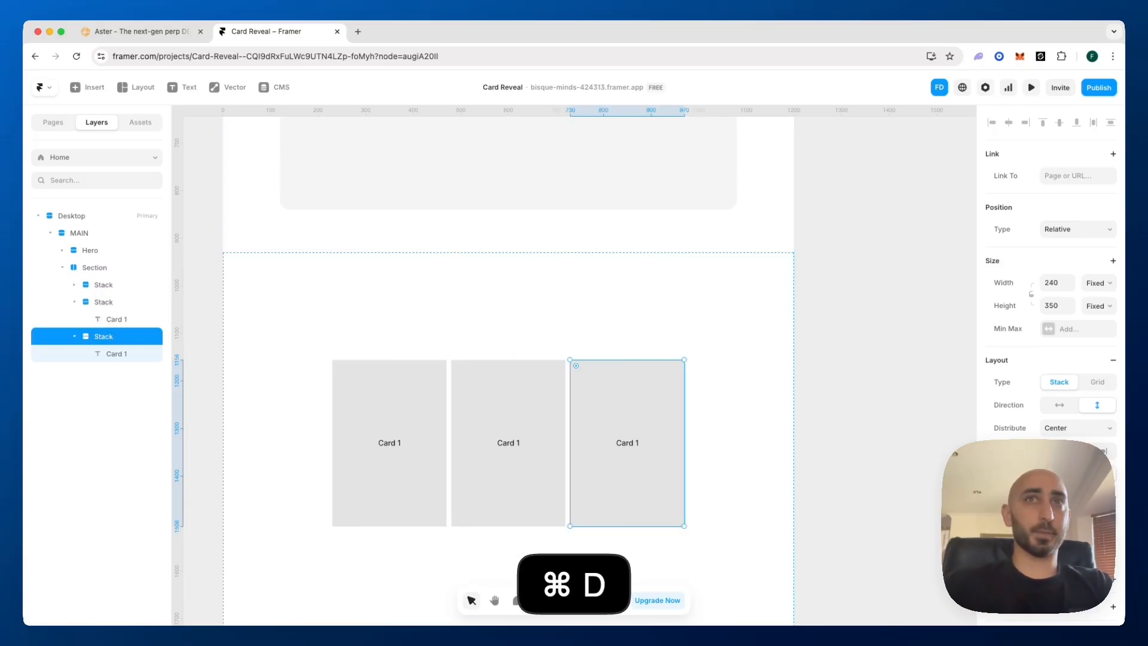
pyautogui.press('super+d')
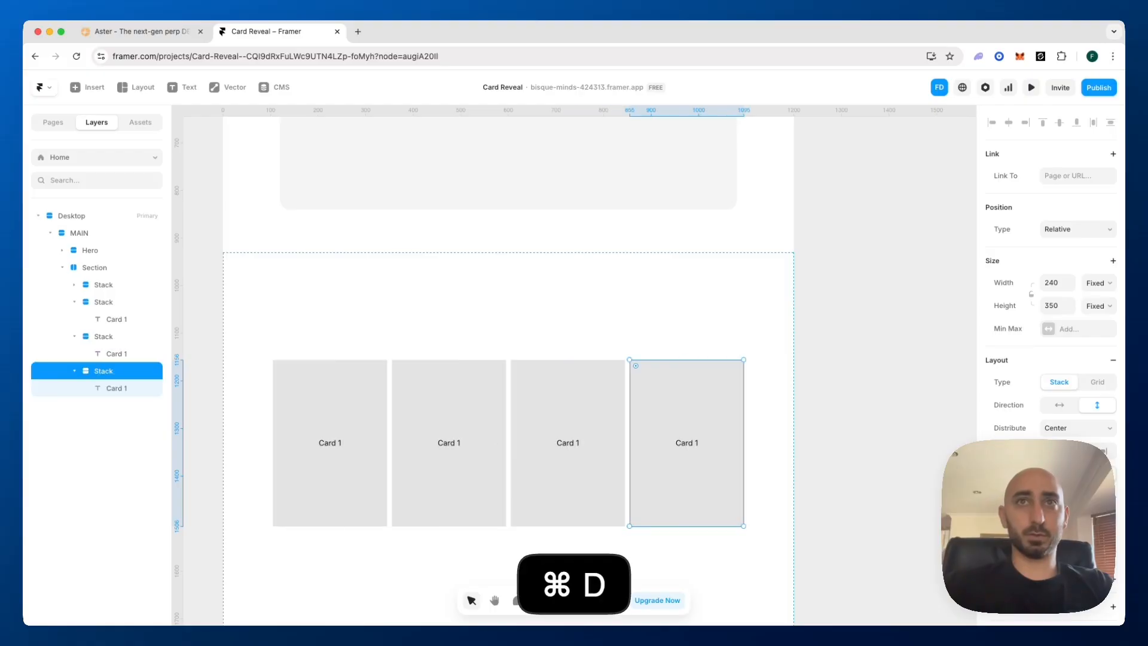
pyautogui.click(75, 302)
pyautogui.click(75, 319)
pyautogui.click(75, 336)
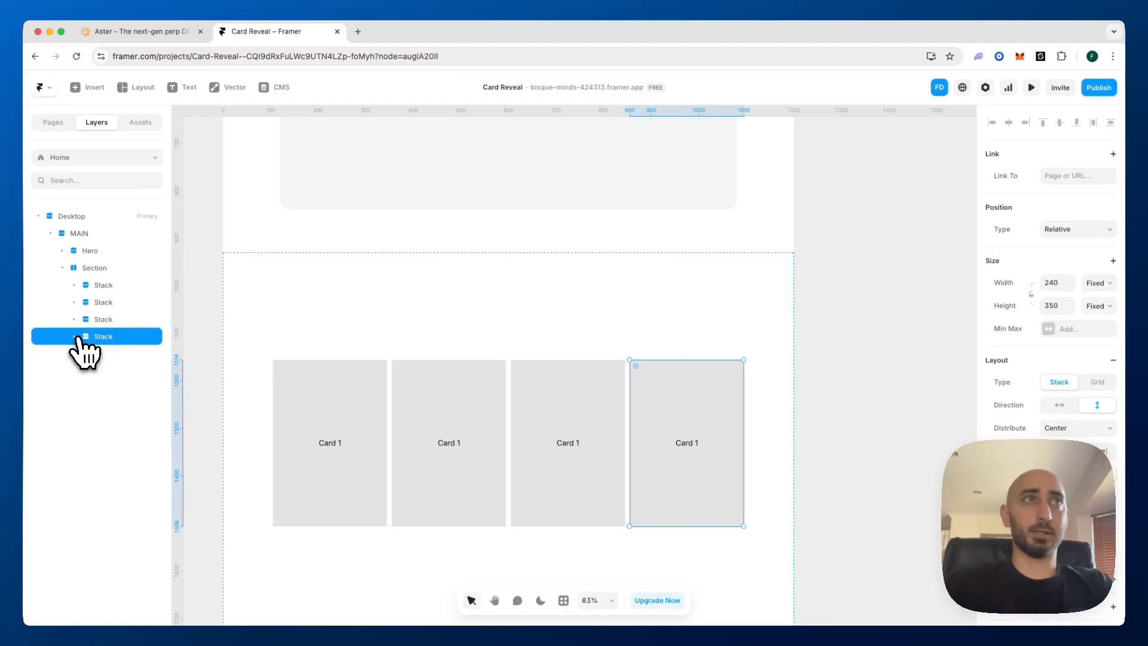
# Select all four card stacks and wrap them together in a new parent stack
pyautogui.keyDown('shift'); pyautogui.click(111, 286); pyautogui.keyUp('shift')
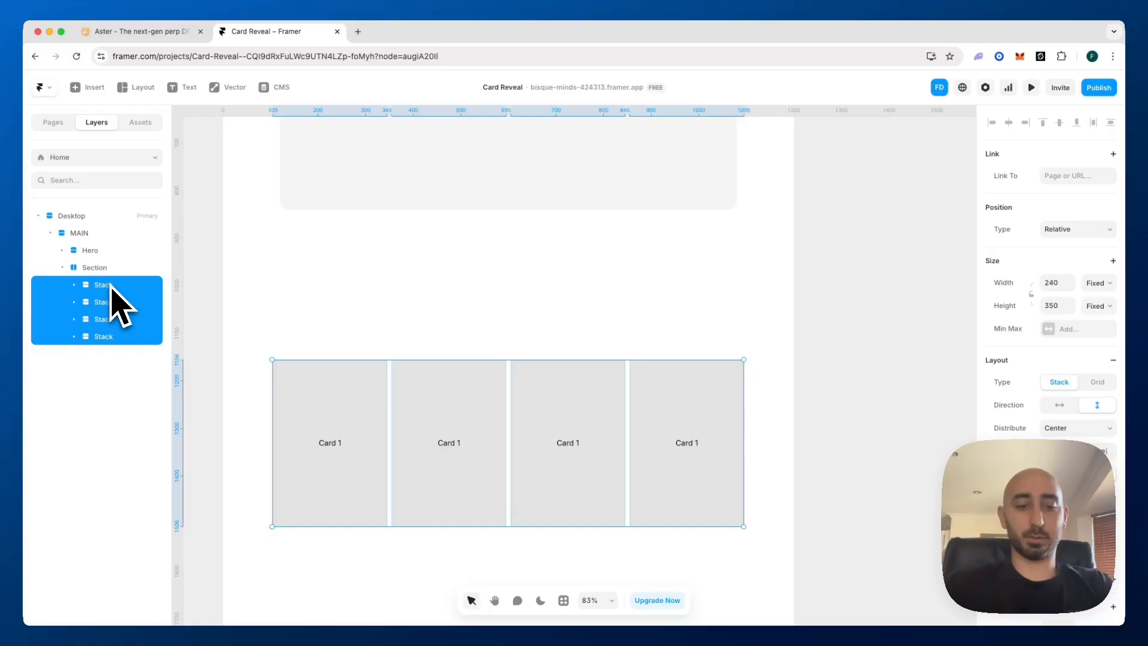
pyautogui.press('super+shift+Return')
pyautogui.rightClick(111, 286)
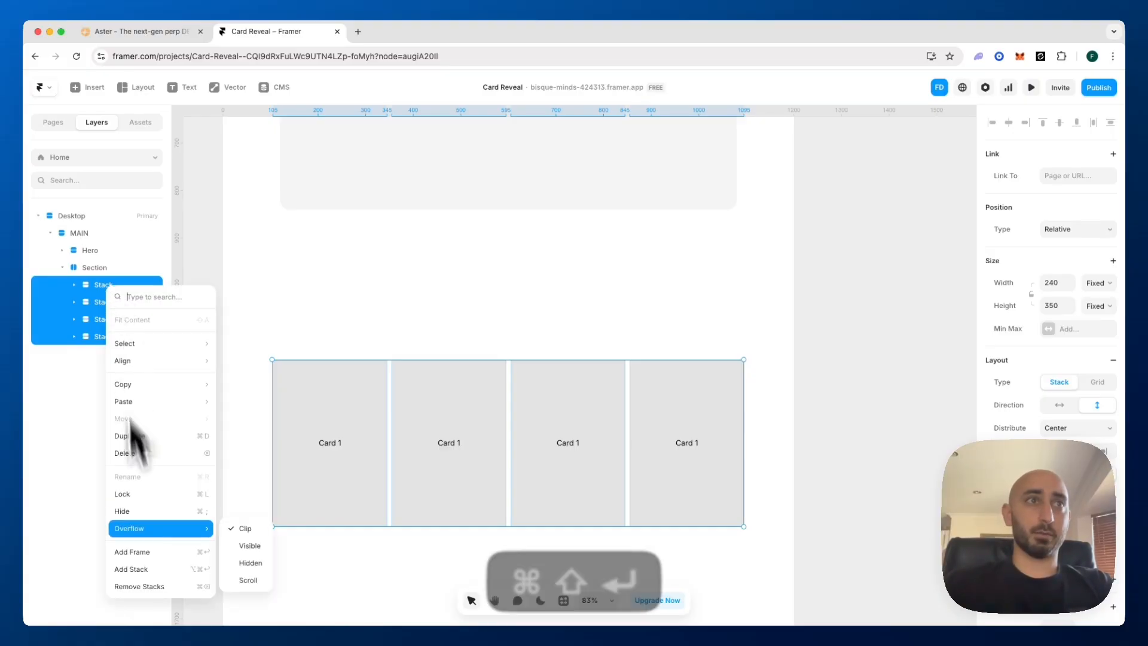
pyautogui.click(146, 568)
# Rename the stack wrapping the four cards as "Content Container"
pyautogui.doubleClick(114, 284)
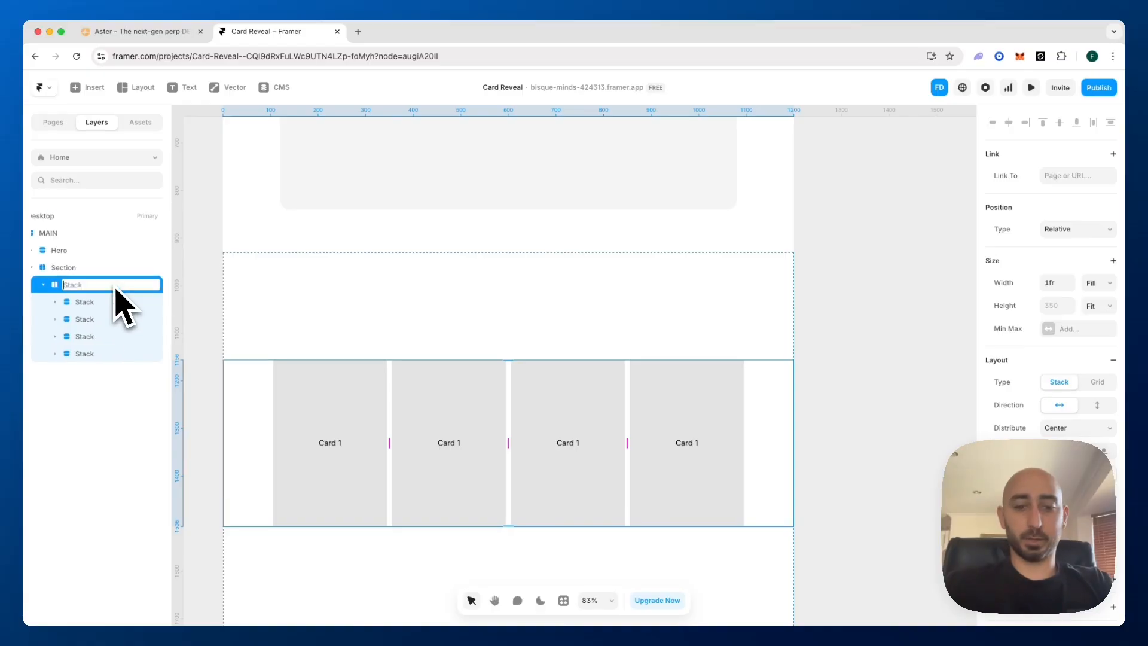
pyautogui.write('Contain')
pyautogui.press('BackSpace')
pyautogui.press('BackSpace')
pyautogui.press('BackSpace')
pyautogui.press('BackSpace')
pyautogui.write('tent Container')
pyautogui.press('Return')
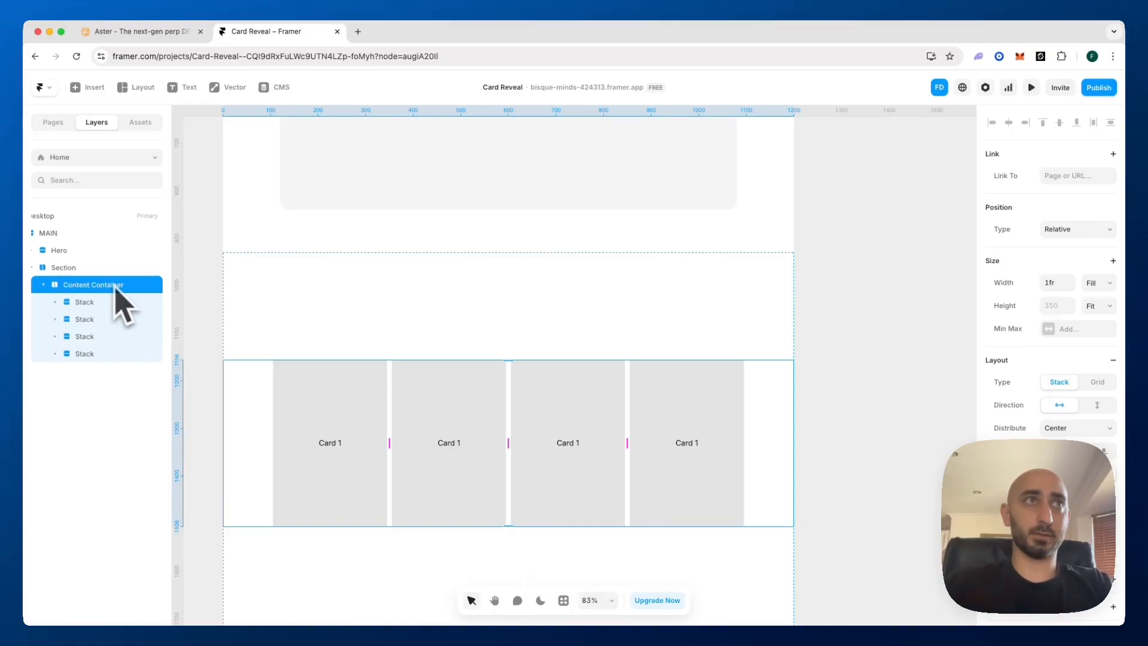
# Rename the first two stacks inside the Content Container as "Card1" and "Card2"
pyautogui.doubleClick(89, 303)
pyautogui.write('Ca')
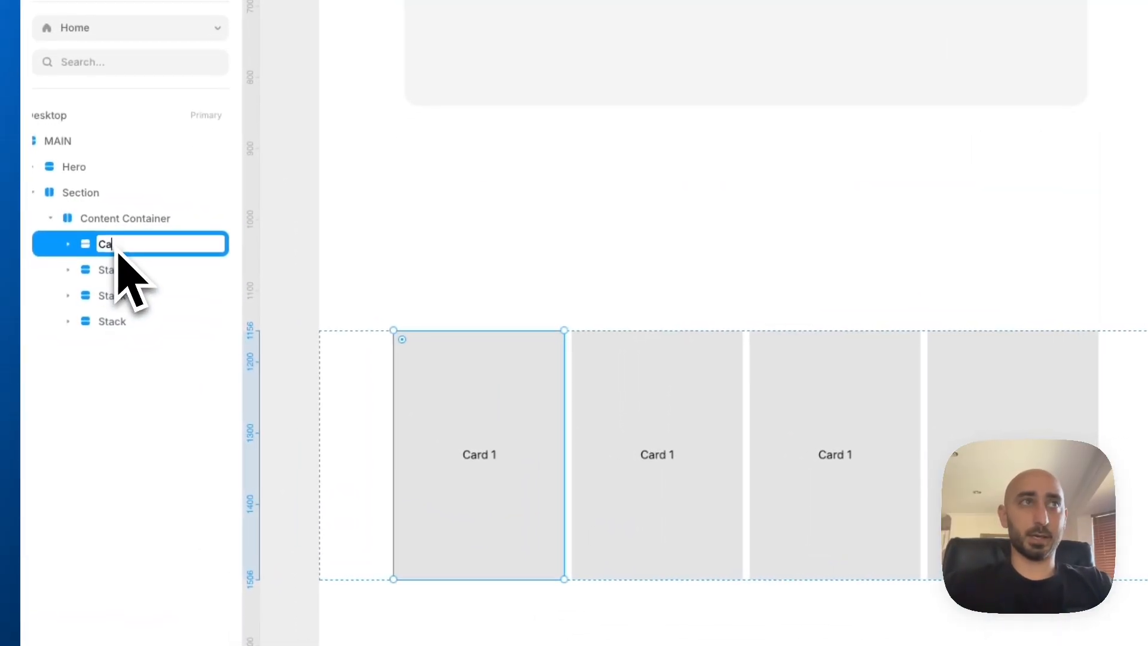
pyautogui.write('rd1')
pyautogui.press('Return')
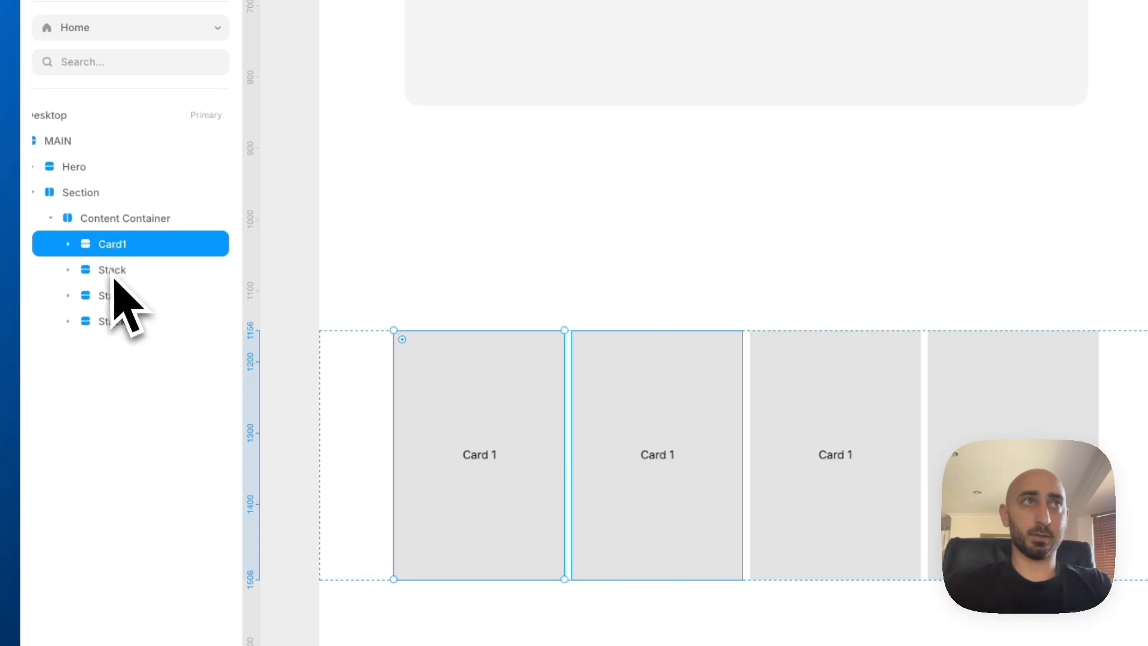
pyautogui.doubleClick(114, 279)
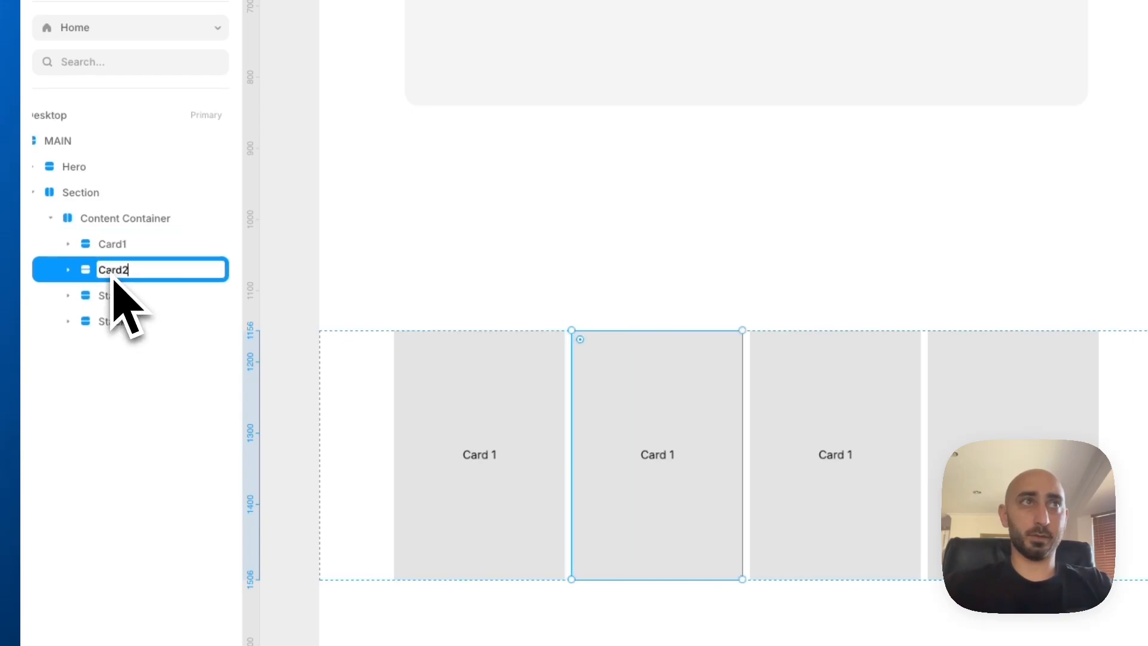
pyautogui.write('Card2')
pyautogui.press('Return')
# Rename the third and fourth stacks in the Content Container as "Card3" and "Card4", without spaces
pyautogui.doubleClick(122, 295)
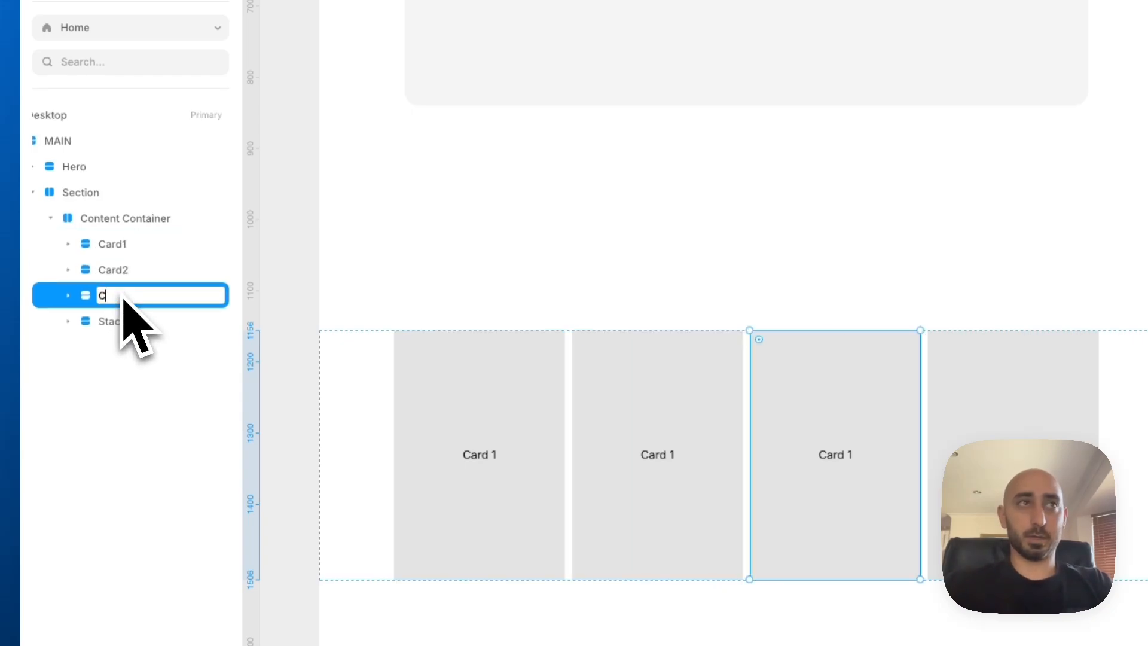
pyautogui.press('Return')
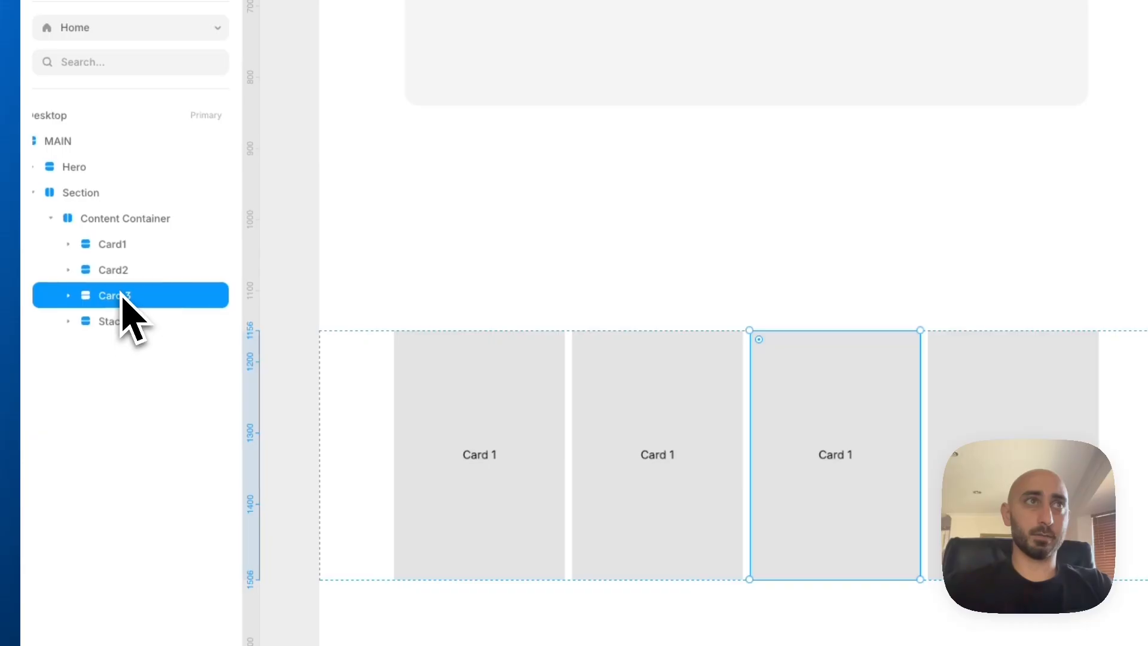
pyautogui.doubleClick(122, 294)
pyautogui.press('Left')
pyautogui.press('BackSpace')
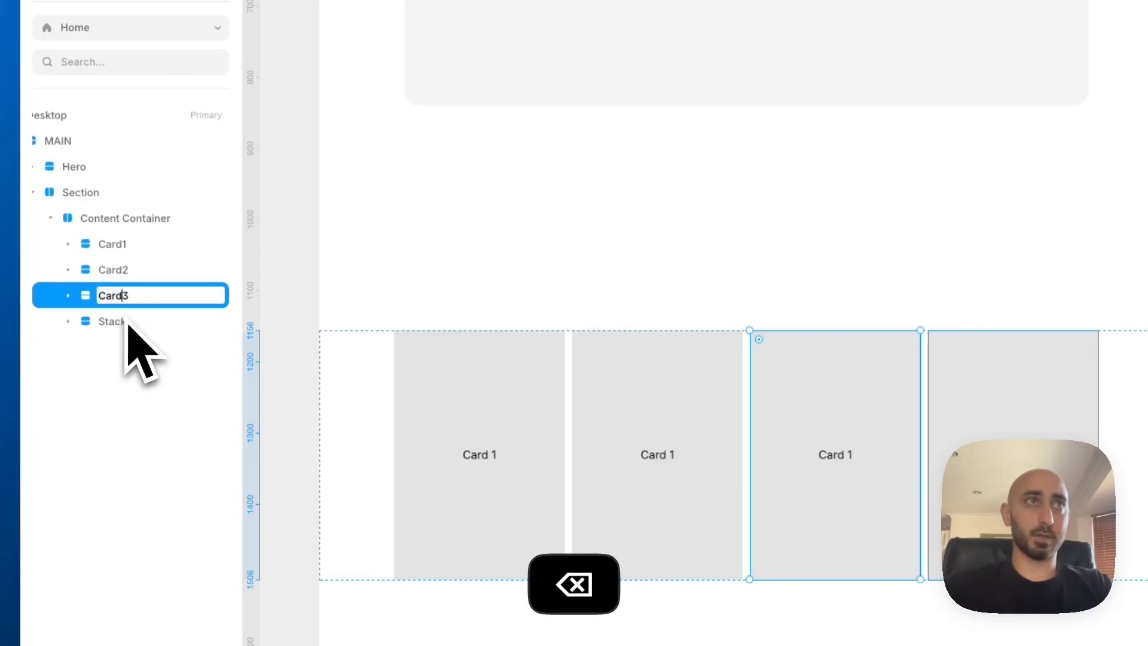
pyautogui.press('Return')
pyautogui.doubleClick(128, 323)
pyautogui.write('Card4')
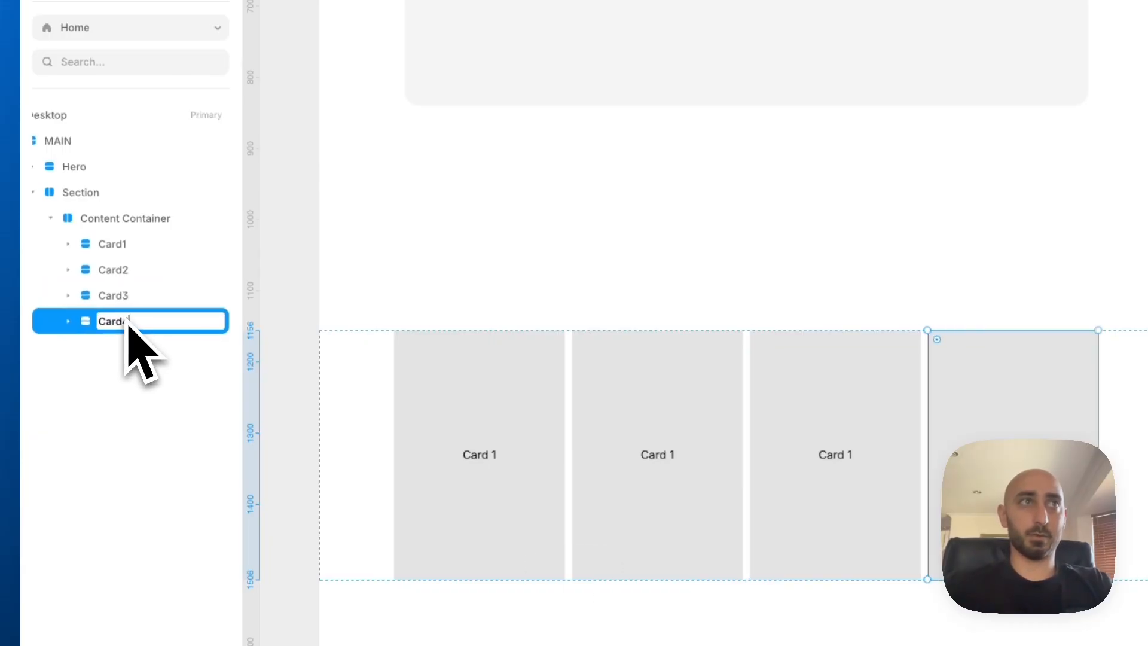
pyautogui.press('Return')
# Change the text in the second card to "Card 2"
pyautogui.doubleClick(671, 459)
pyautogui.doubleClick(669, 458)
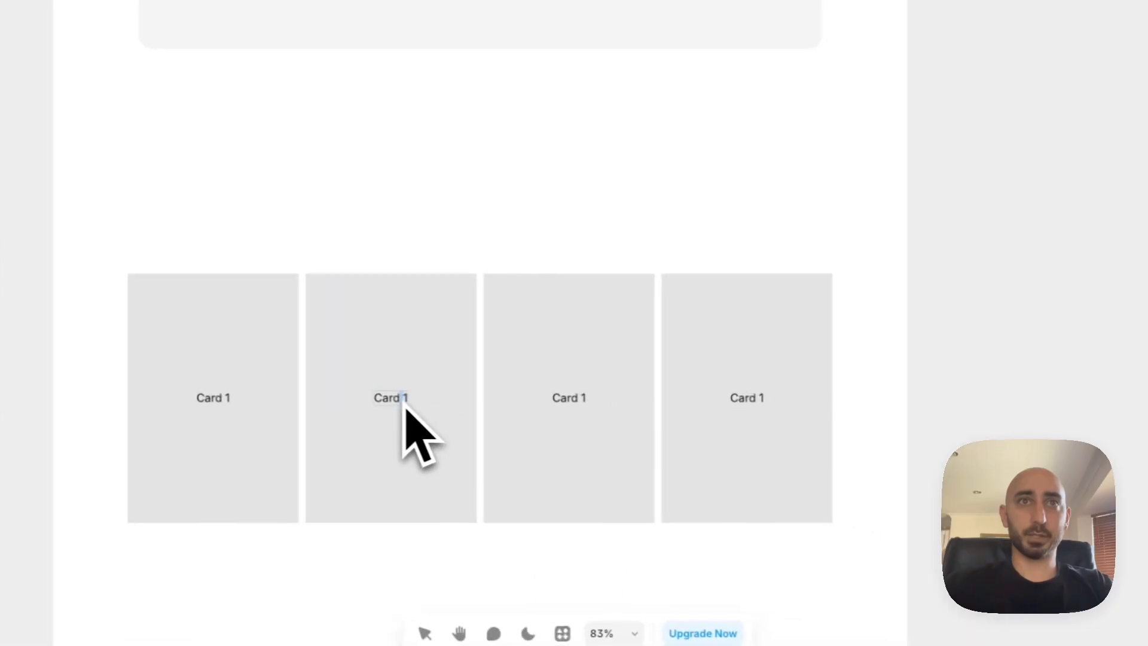
pyautogui.press('Right')
pyautogui.press('BackSpace')
pyautogui.write('2')
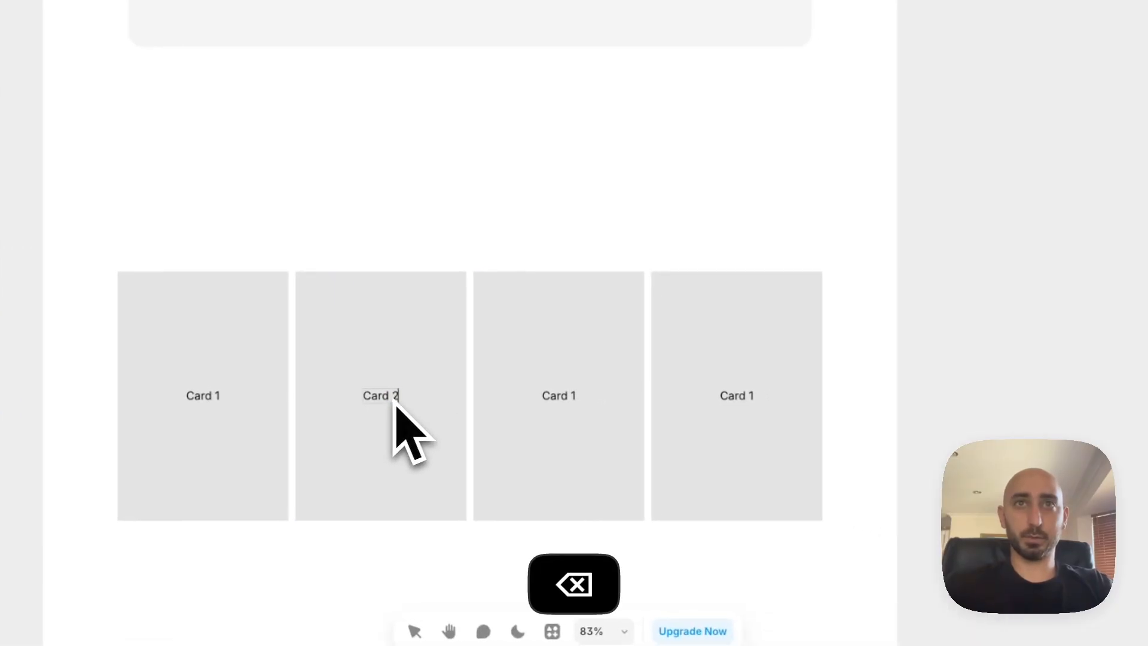
# Change the text in the third card to "Card 3" and in the fourth card to "Card 4"
pyautogui.doubleClick(574, 399)
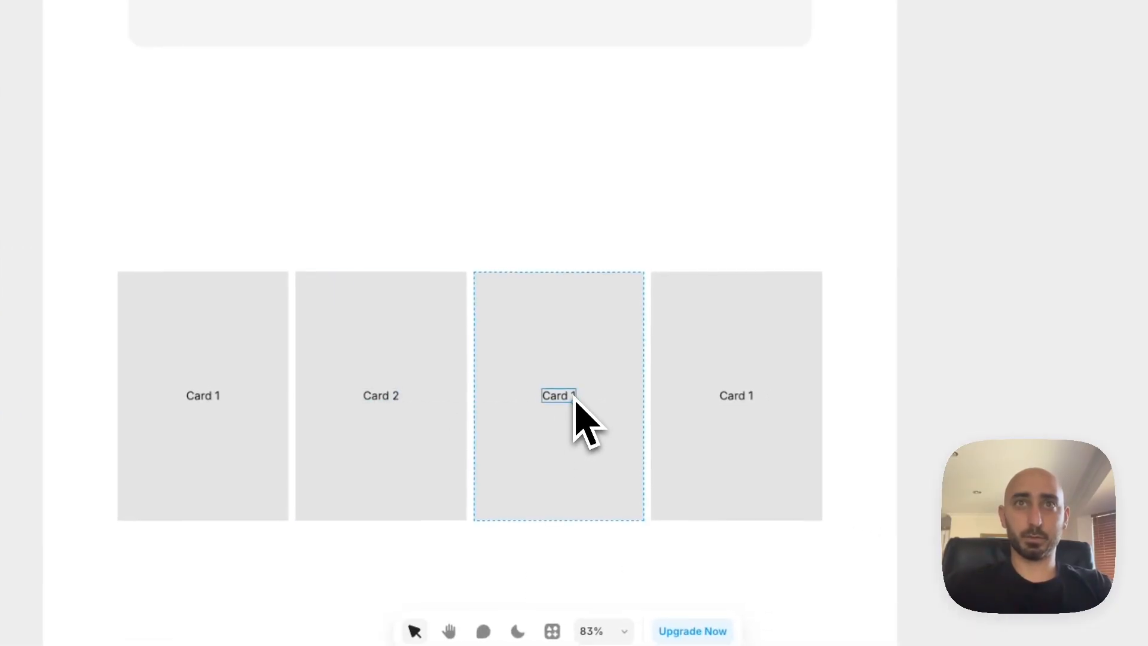
pyautogui.doubleClick(573, 397)
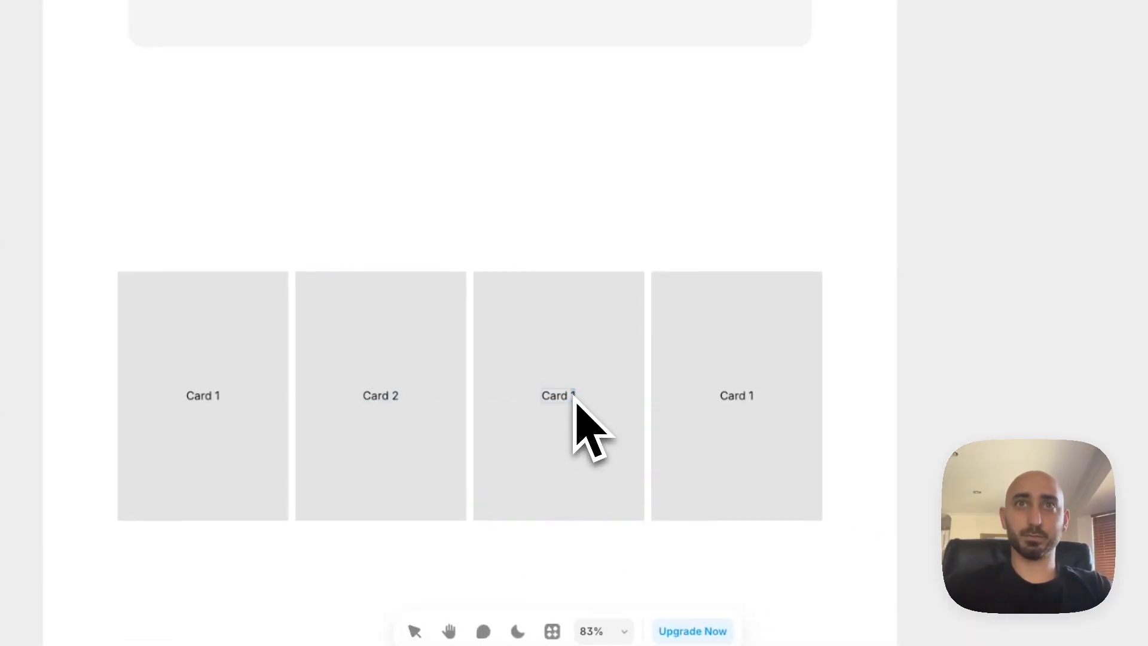
pyautogui.doubleClick(747, 398)
pyautogui.doubleClick(751, 399)
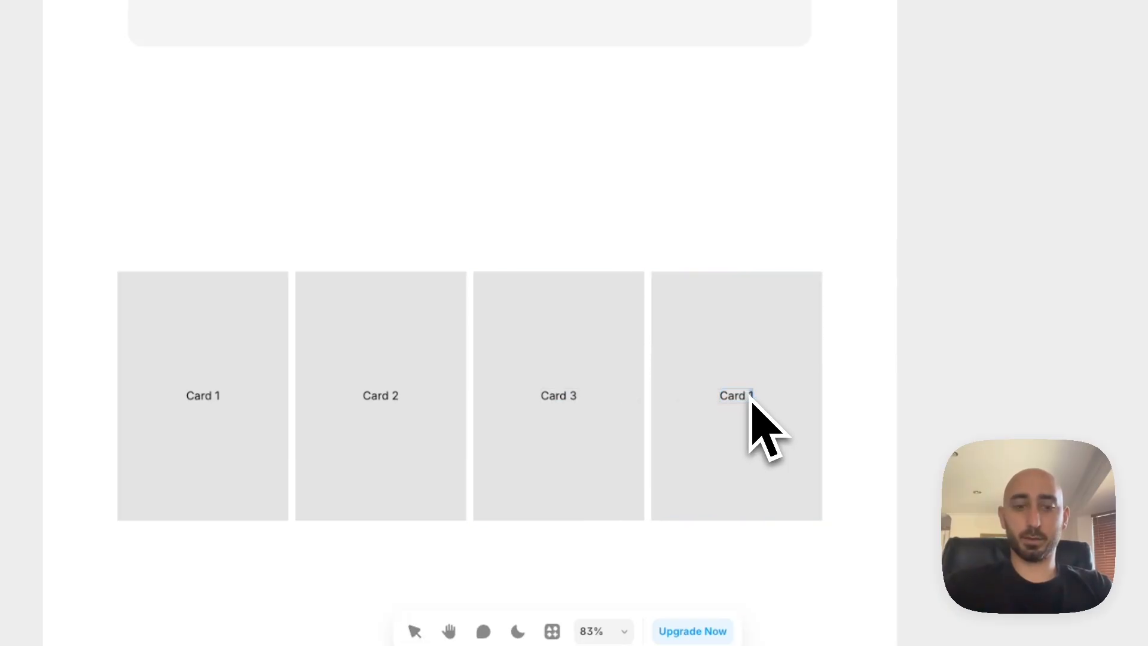
pyautogui.write('4')
pyautogui.click(855, 419)
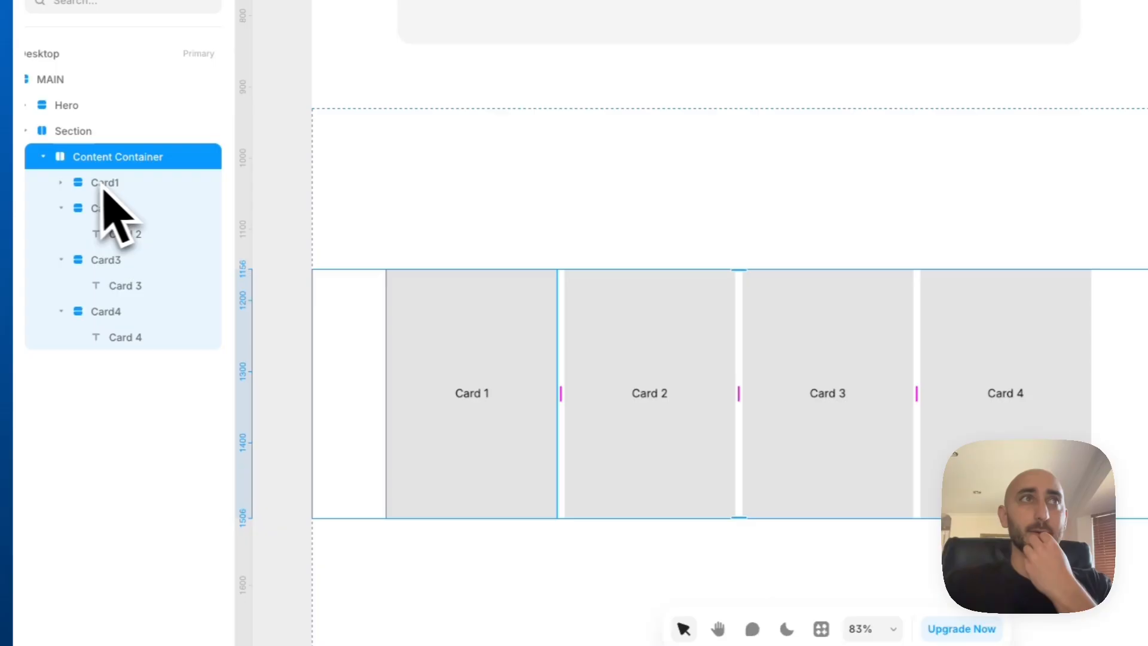
# Wrap Card1 and Card2 each in its own new parent stack
pyautogui.click(116, 185)
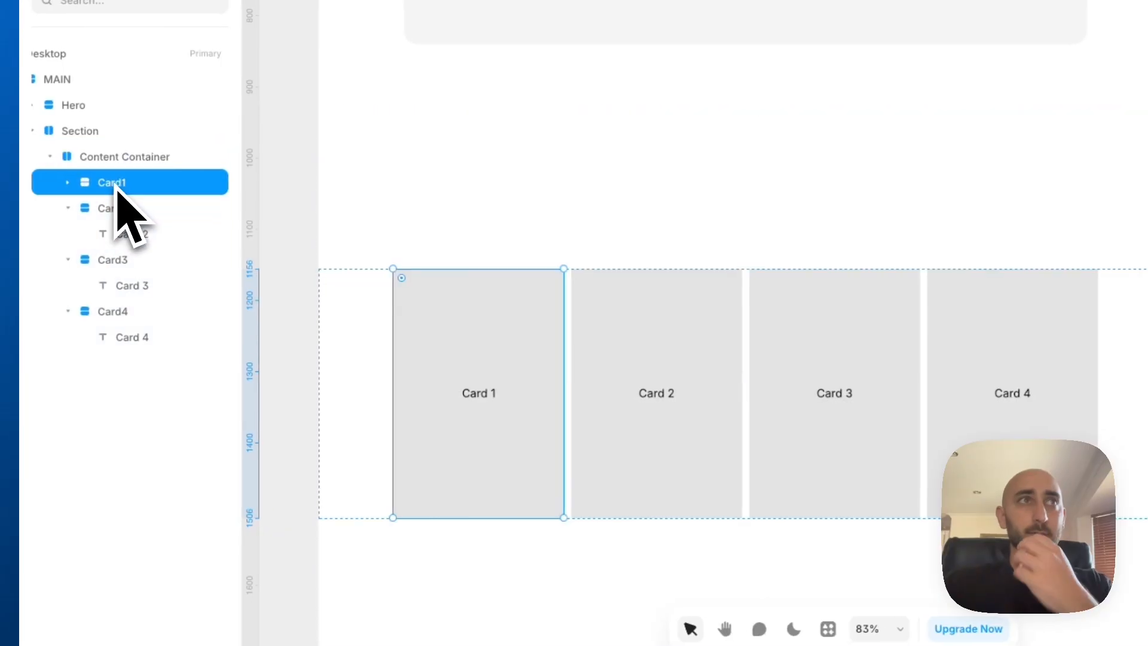
pyautogui.rightClick(117, 190)
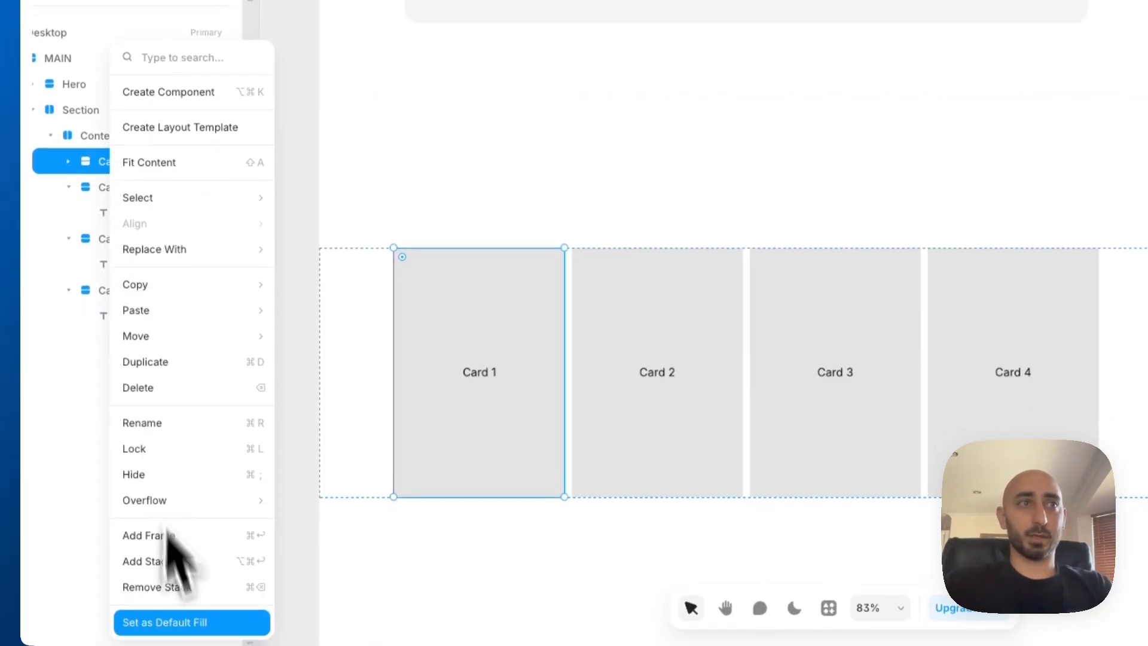
pyautogui.click(177, 562)
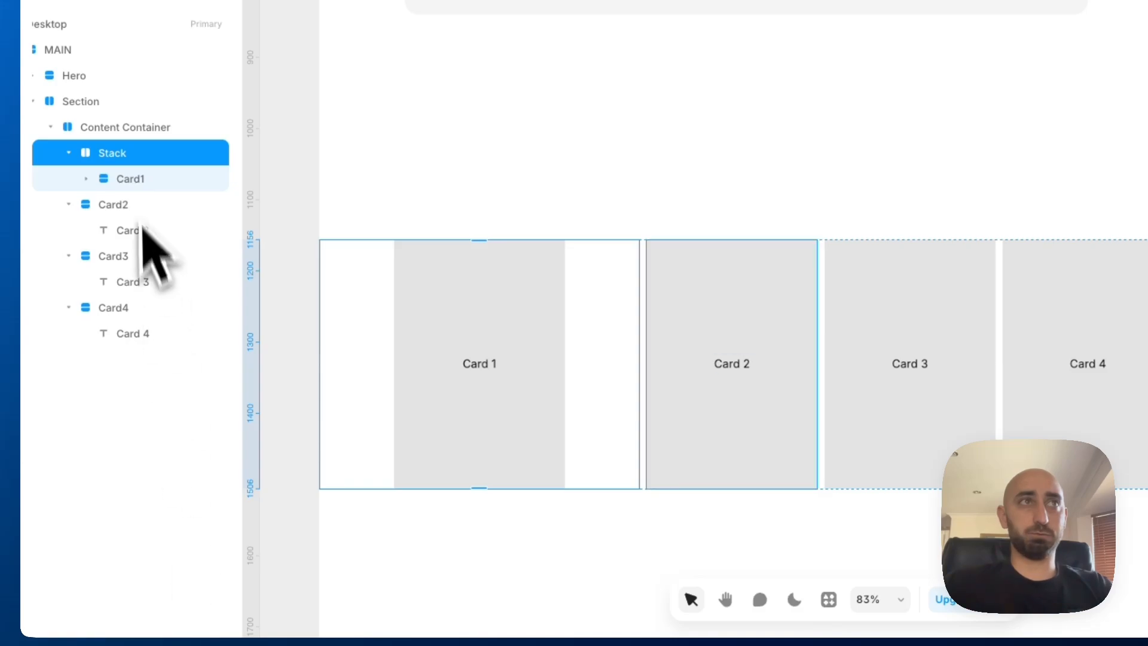
pyautogui.click(133, 181)
pyautogui.rightClick(131, 206)
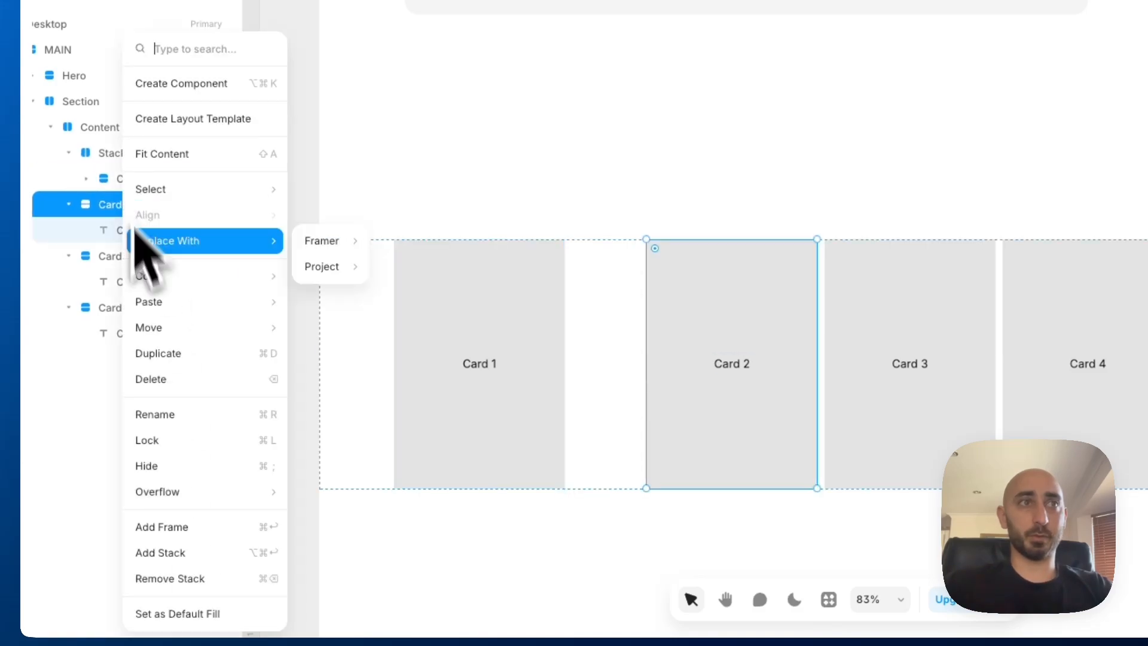
pyautogui.click(190, 551)
# Wrap Card3 and Card4 each in its own new parent stack
pyautogui.click(135, 282)
pyautogui.rightClick(135, 282)
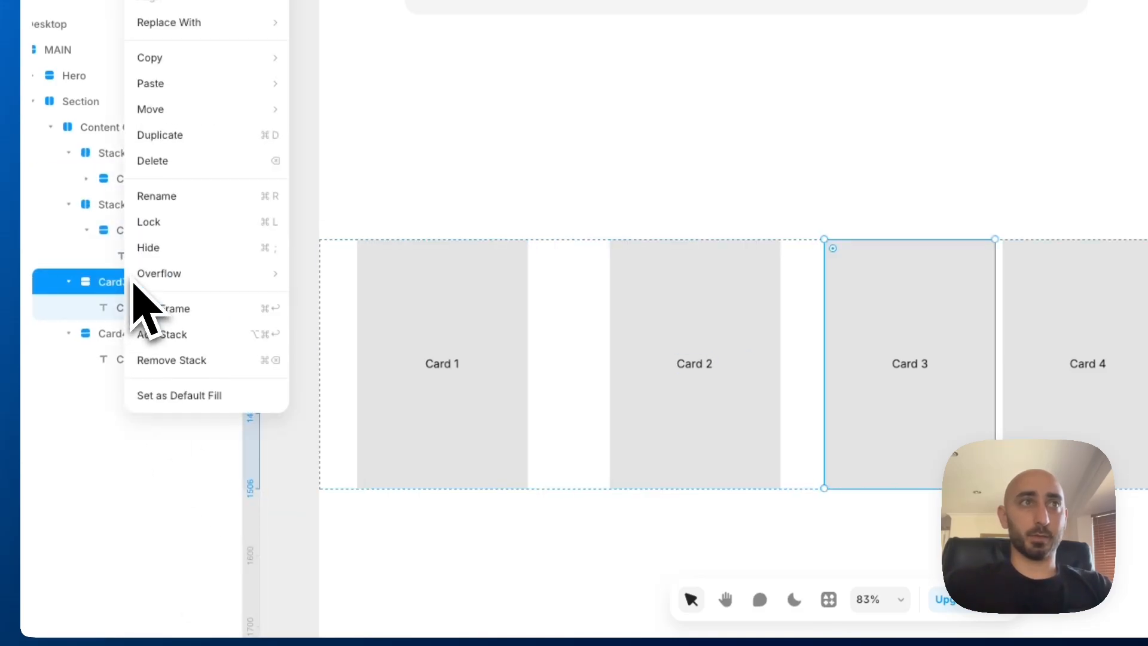
pyautogui.click(183, 336)
pyautogui.click(146, 362)
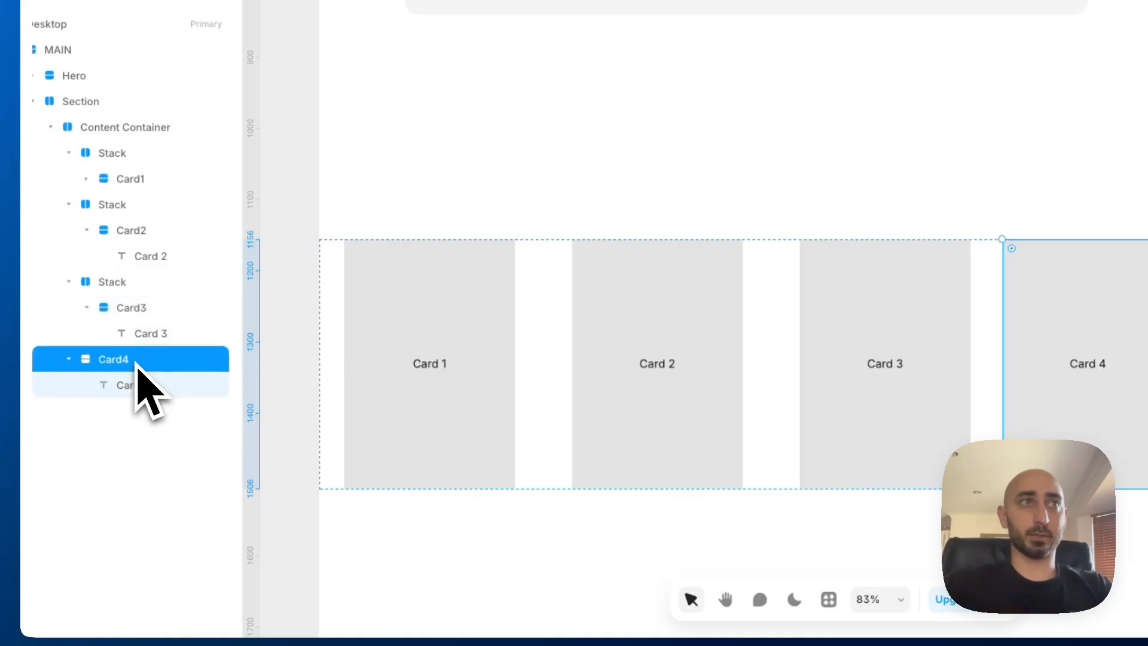
pyautogui.rightClick(141, 366)
pyautogui.click(187, 333)
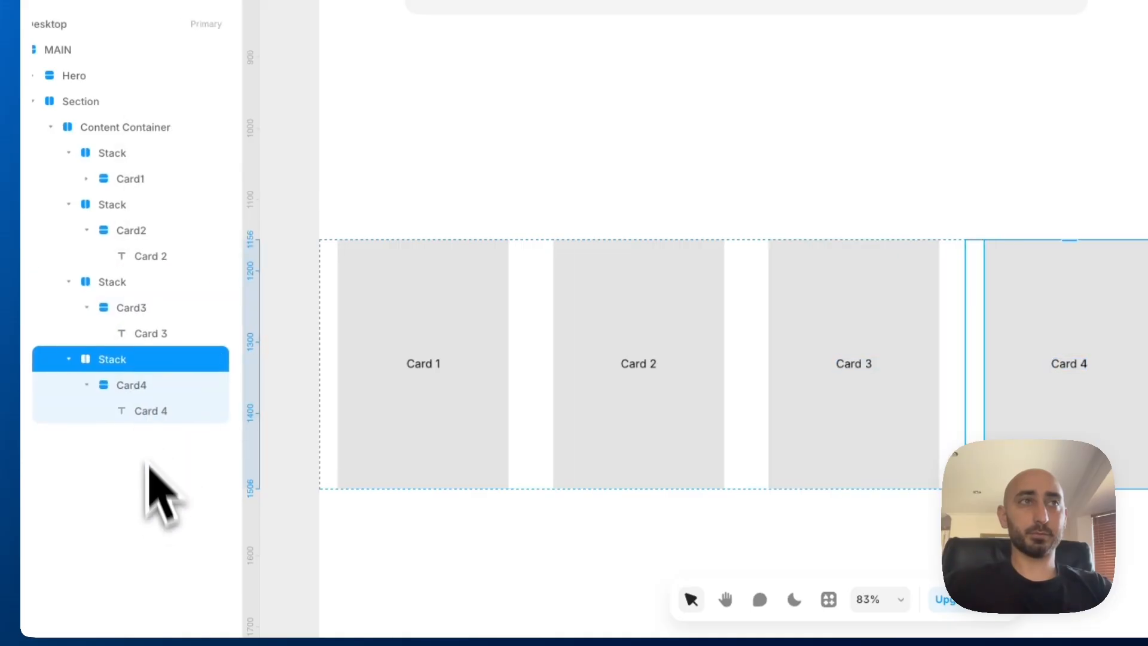
# Rename the stack around Card4 as "Container 4" and copy that name
pyautogui.doubleClick(120, 365)
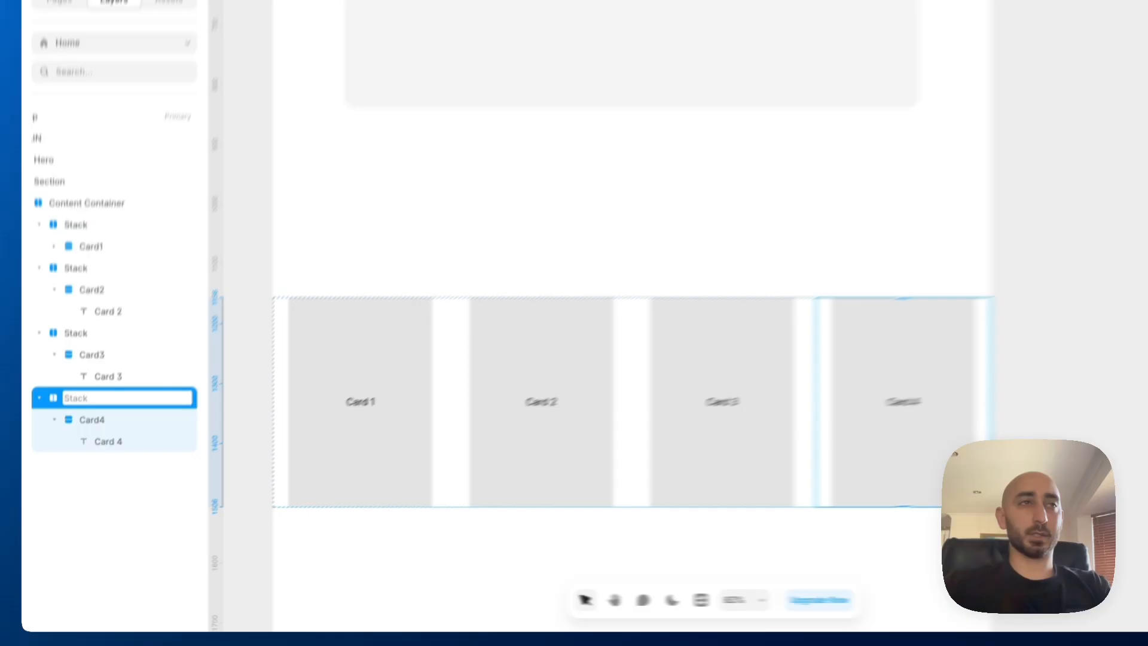
pyautogui.write('Car')
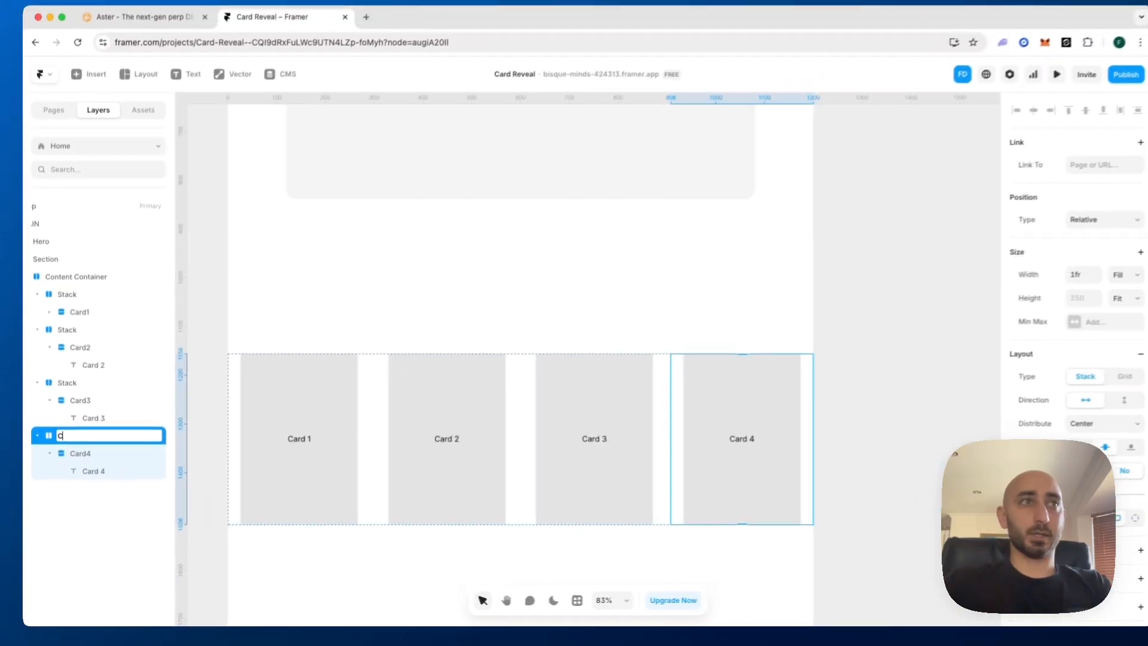
pyautogui.press('BackSpace')
pyautogui.press('BackSpace')
pyautogui.write('ontainer 2')
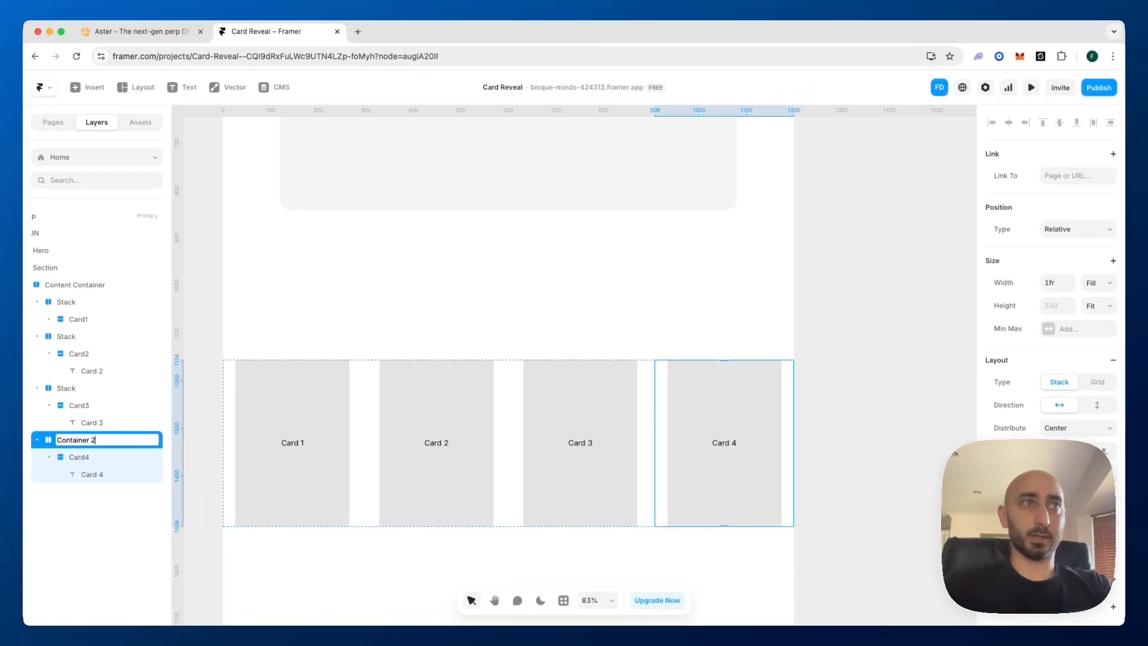
pyautogui.press('BackSpace')
pyautogui.write('1')
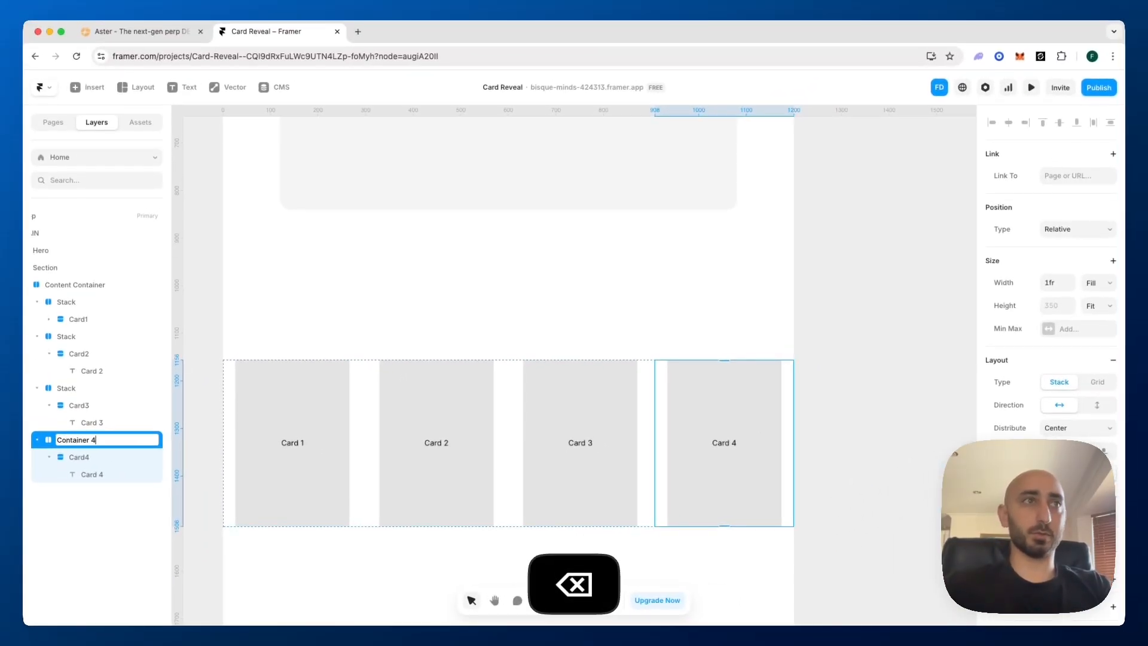
pyautogui.hotkey('ctrl', 'a')
pyautogui.hotkey('ctrl', 'c')
# Rename the stack around Card3 as "Container 3" and the one around Card2 as "Container 2", reusing the copied name
pyautogui.doubleClick(80, 390)
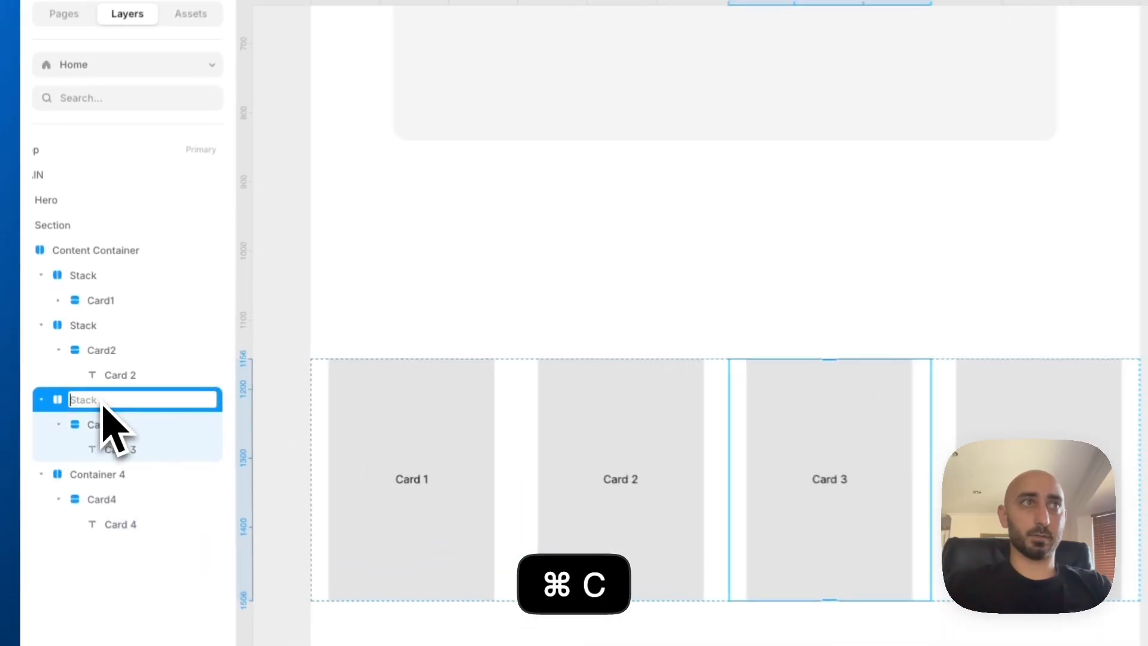
pyautogui.hotkey('ctrl', 'v')
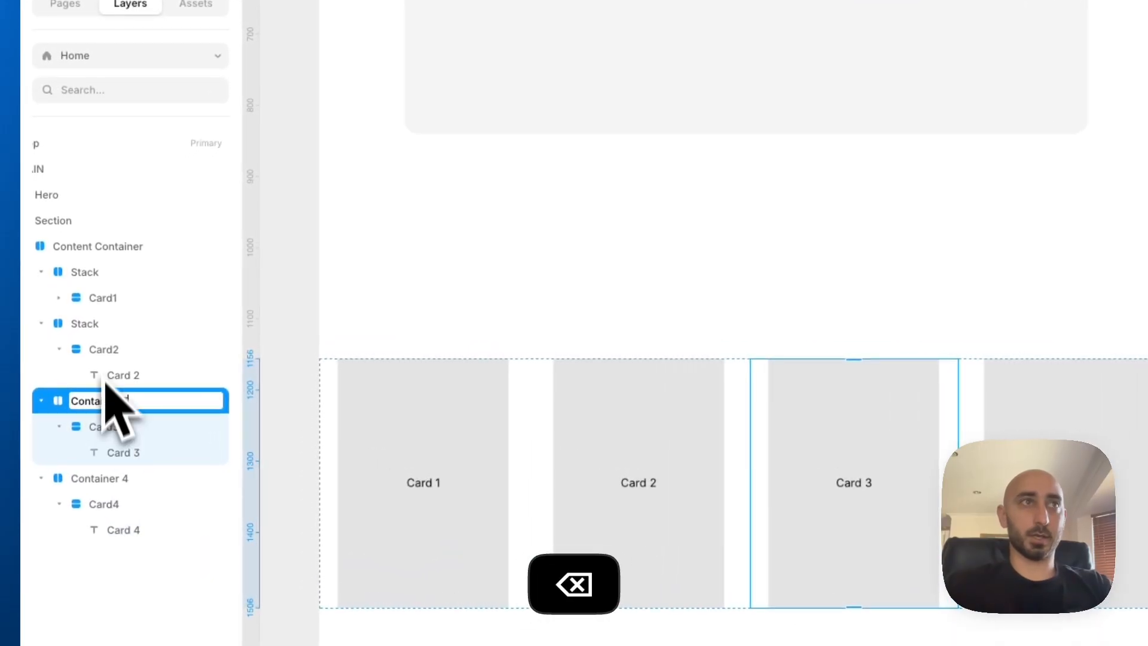
pyautogui.click(103, 354)
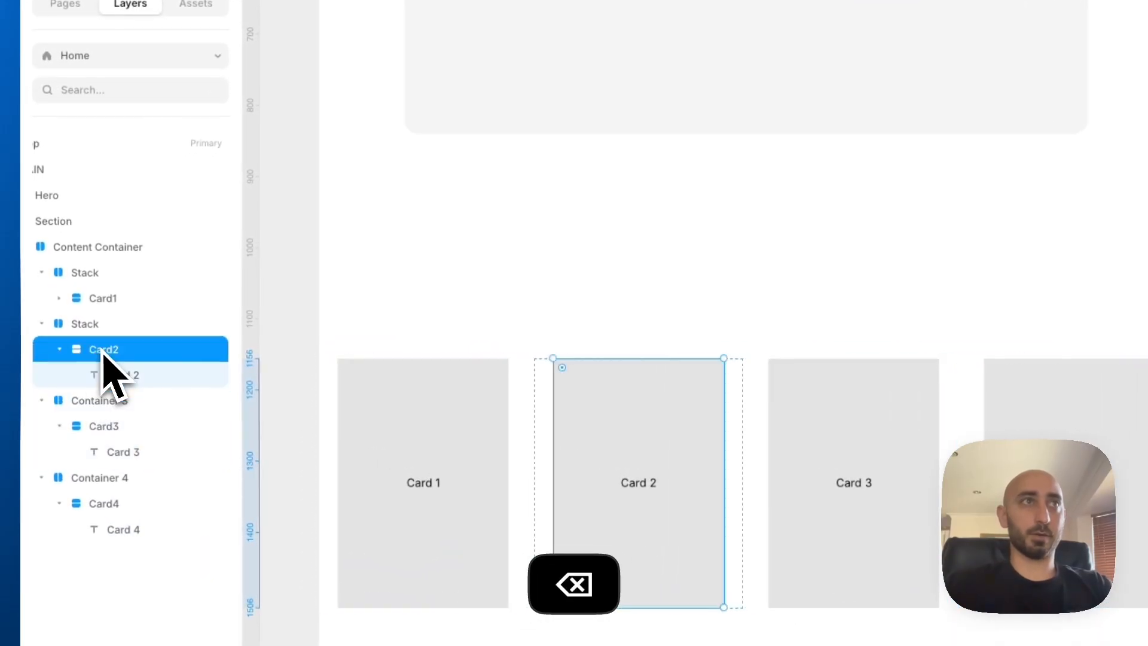
pyautogui.doubleClick(104, 355)
pyautogui.hotkey('ctrl', 'v')
pyautogui.hotkey('ctrl', 'z')
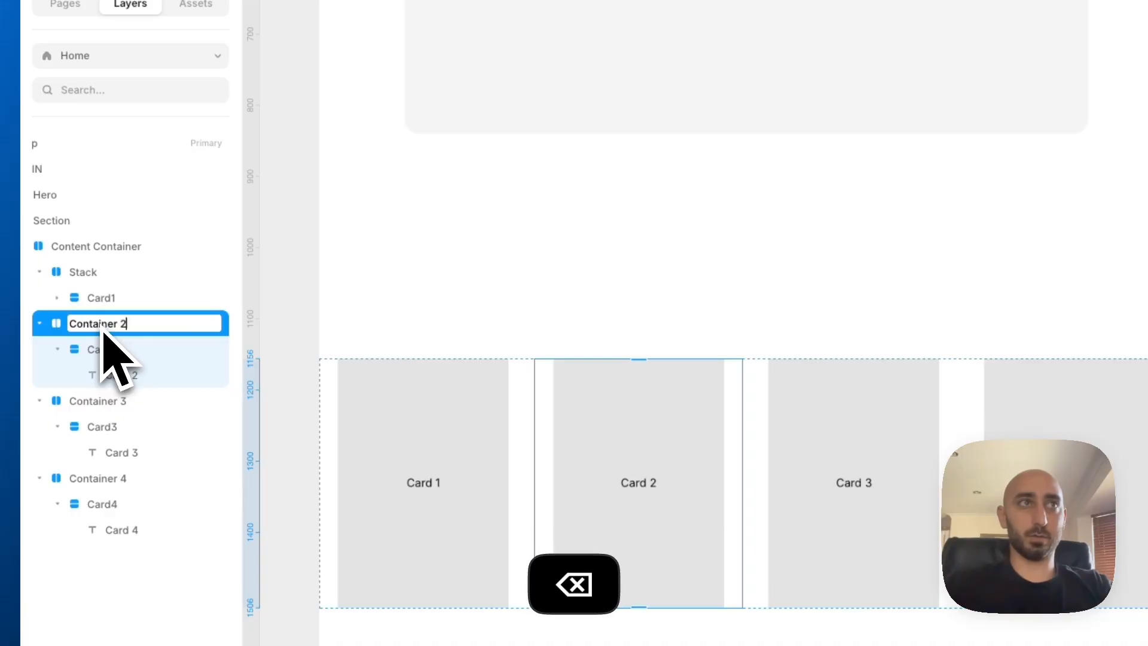
# Rename the stack around Card1 as "Container 1", reusing the copied name
pyautogui.click(99, 281)
pyautogui.doubleClick(99, 281)
pyautogui.hotkey('ctrl', 'v')
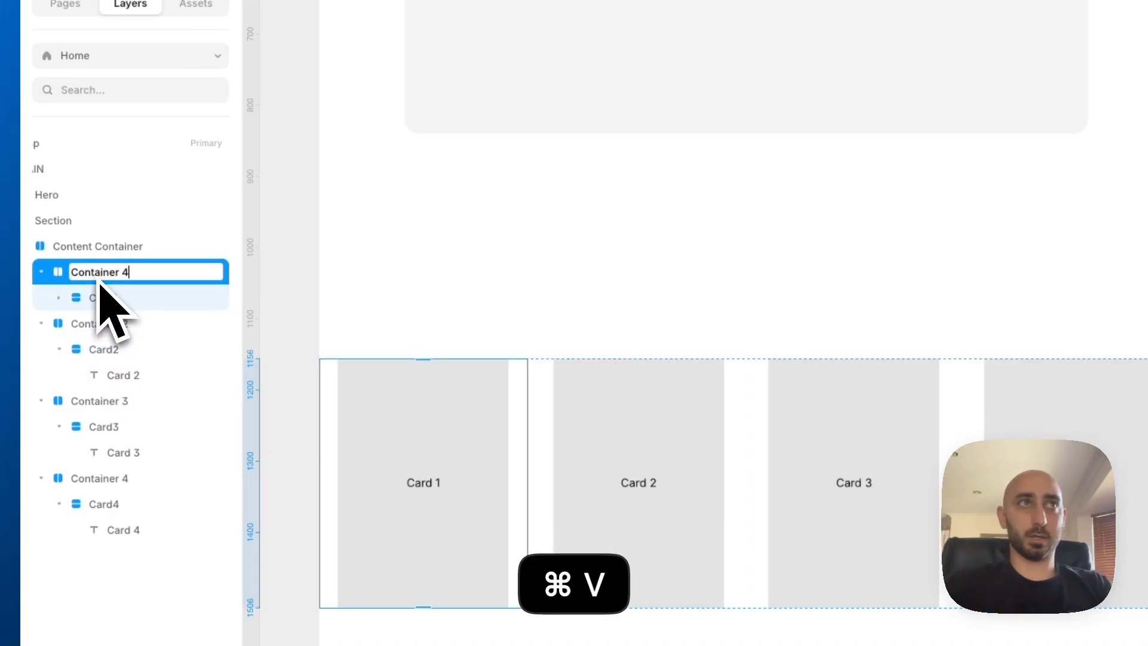
pyautogui.click(93, 249)
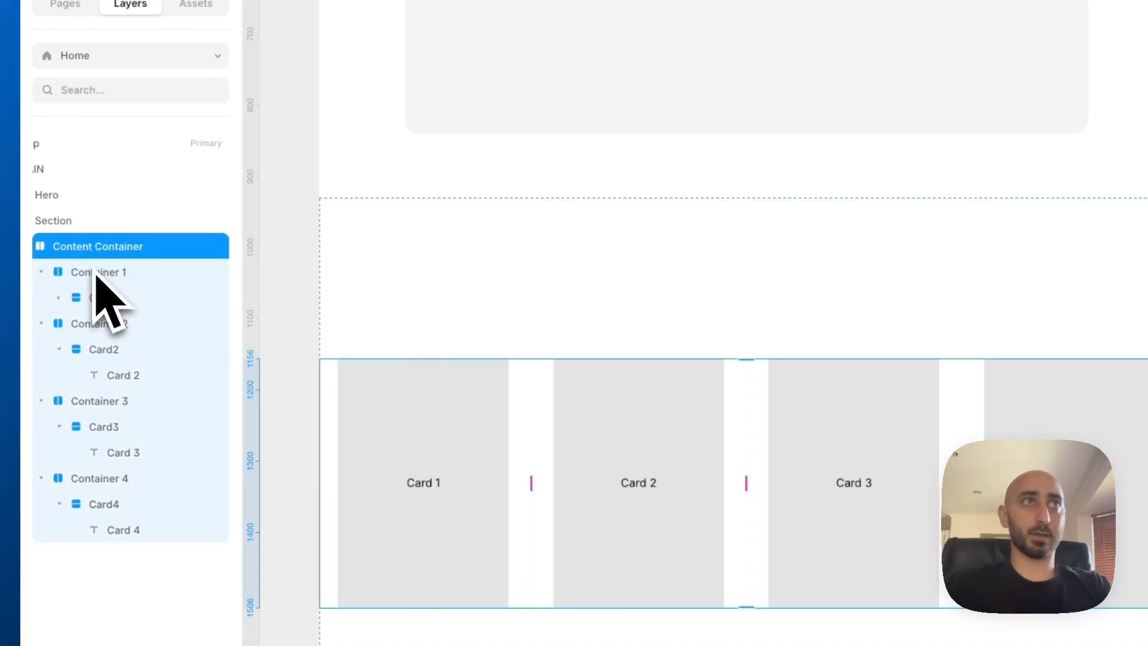
# Select Card1, Card2, Card3 and Card4 together and set their position type to Absolute
pyautogui.click(94, 274)
pyautogui.click(90, 297)
pyautogui.keyDown('shift'); pyautogui.click(99, 350); pyautogui.keyUp('shift')
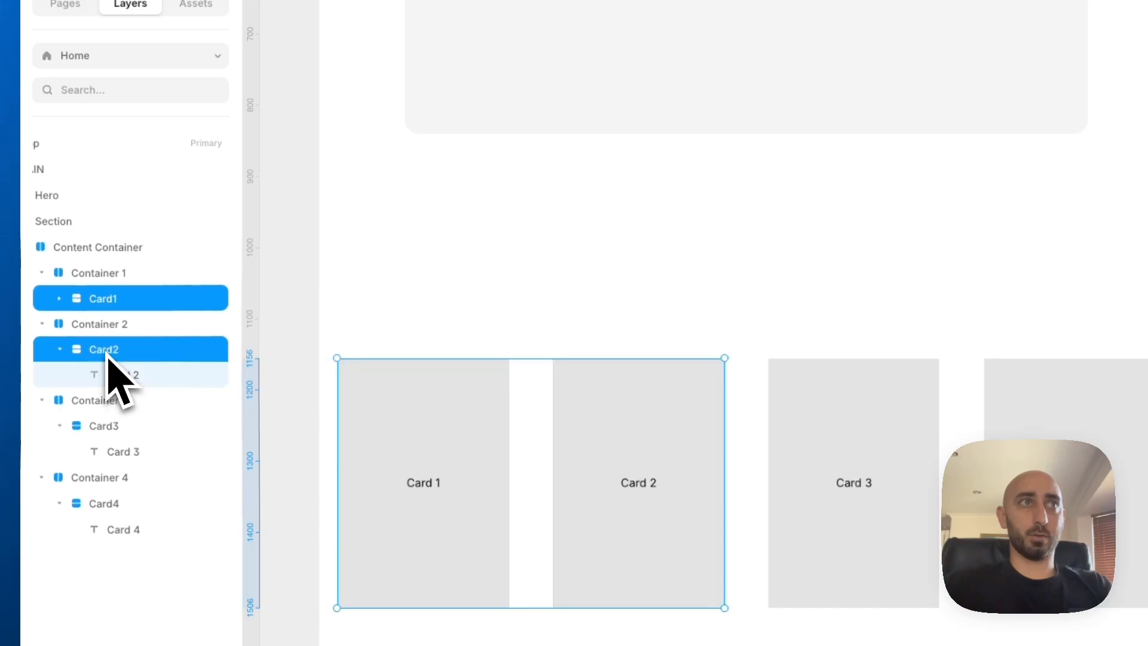
pyautogui.keyDown('shift'); pyautogui.click(107, 426); pyautogui.keyUp('shift')
pyautogui.keyDown('shift'); pyautogui.click(110, 504); pyautogui.keyUp('shift')
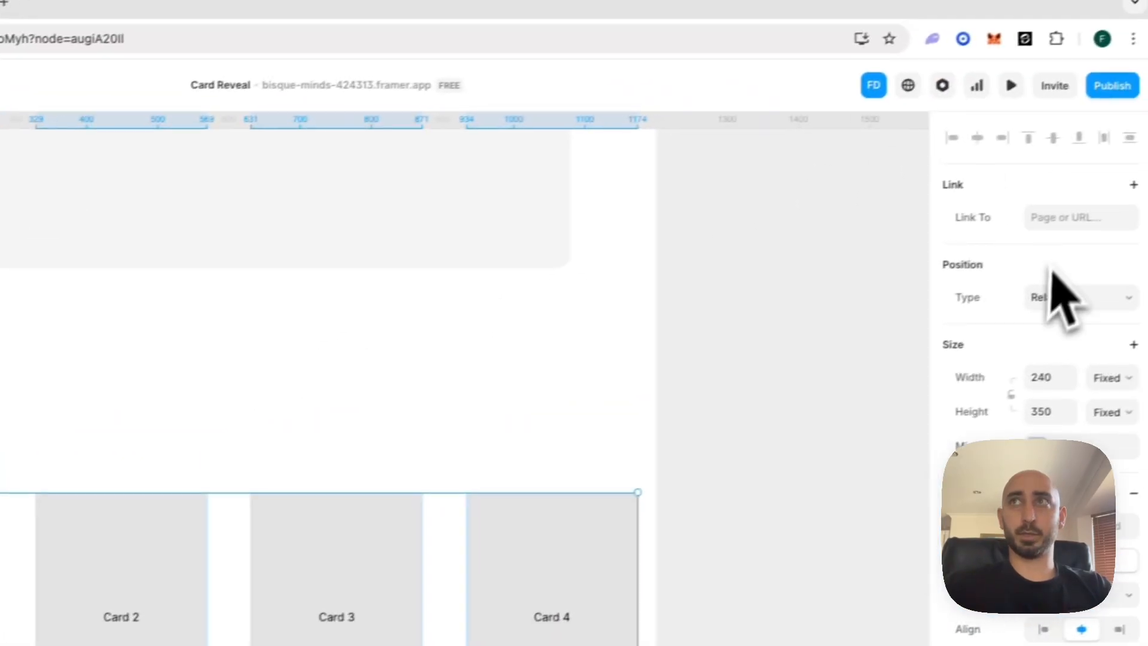
pyautogui.click(1054, 297)
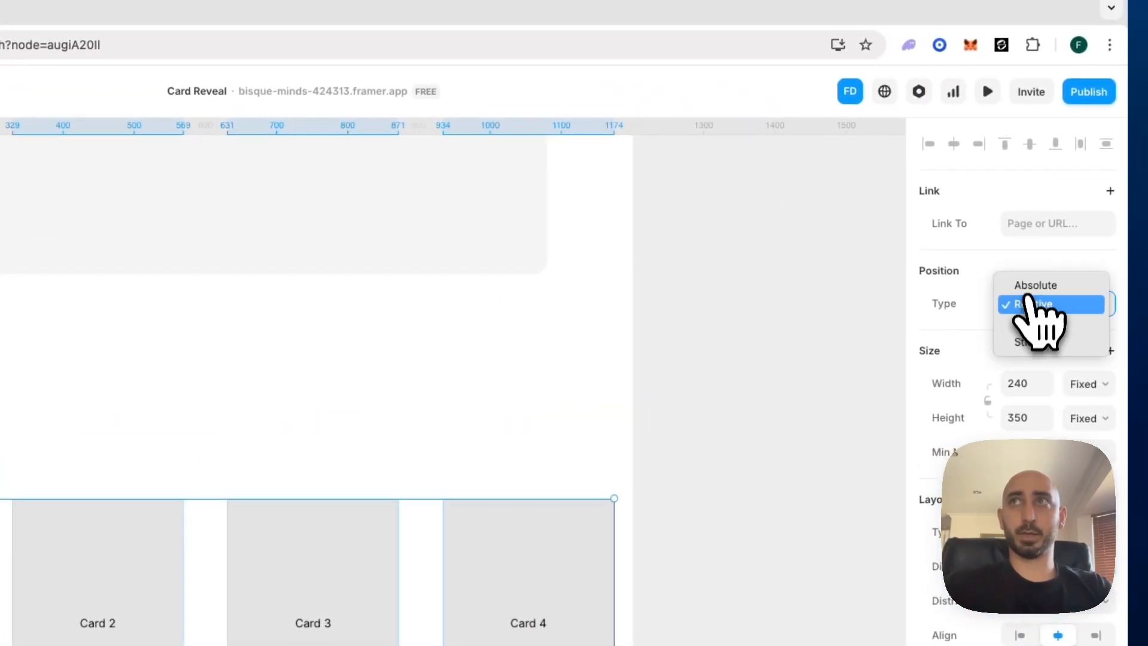
pyautogui.click(1057, 291)
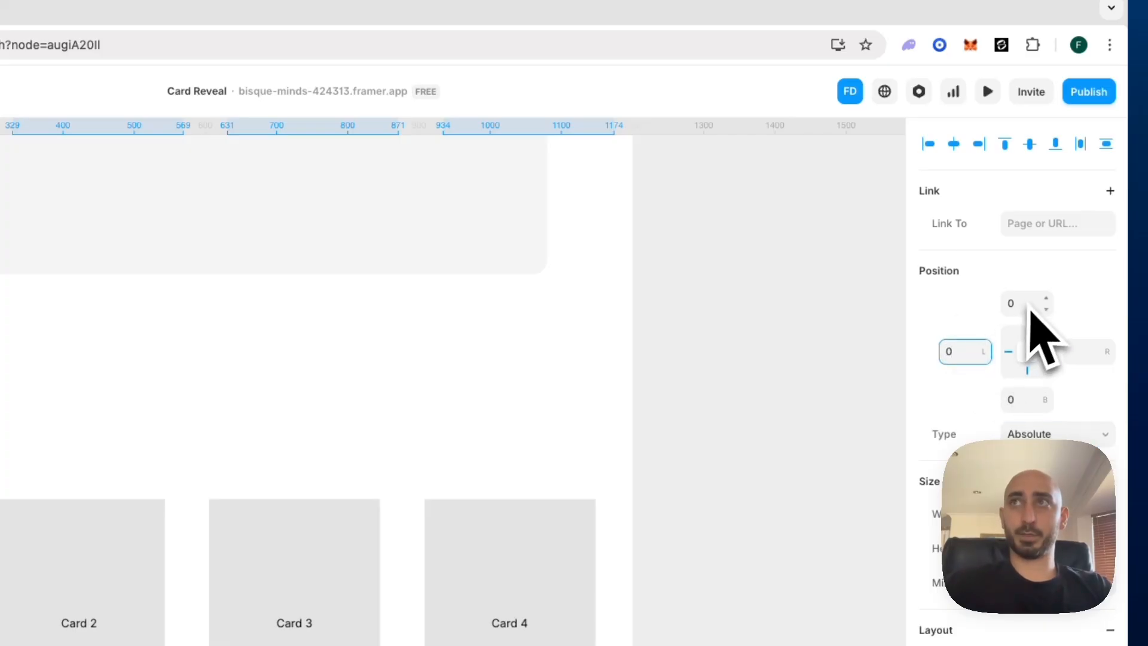
# Pin the four selected cards to all sides of their containers with offsets of 0
pyautogui.click(1026, 303)
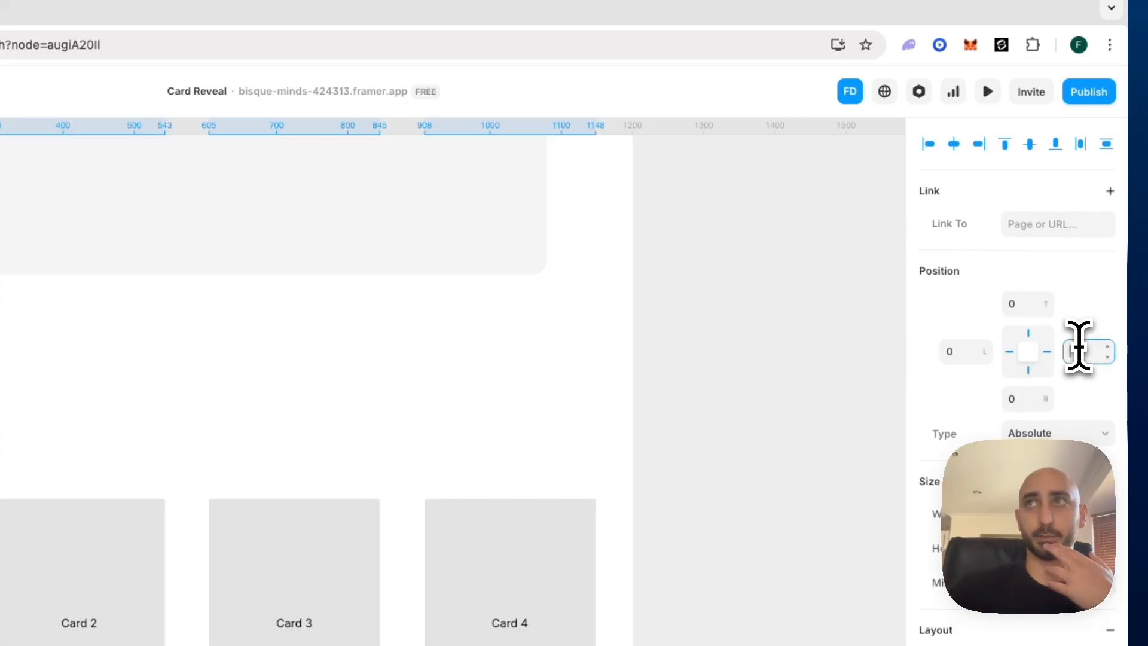
pyautogui.click(1079, 350)
pyautogui.write('0')
pyautogui.click(951, 382)
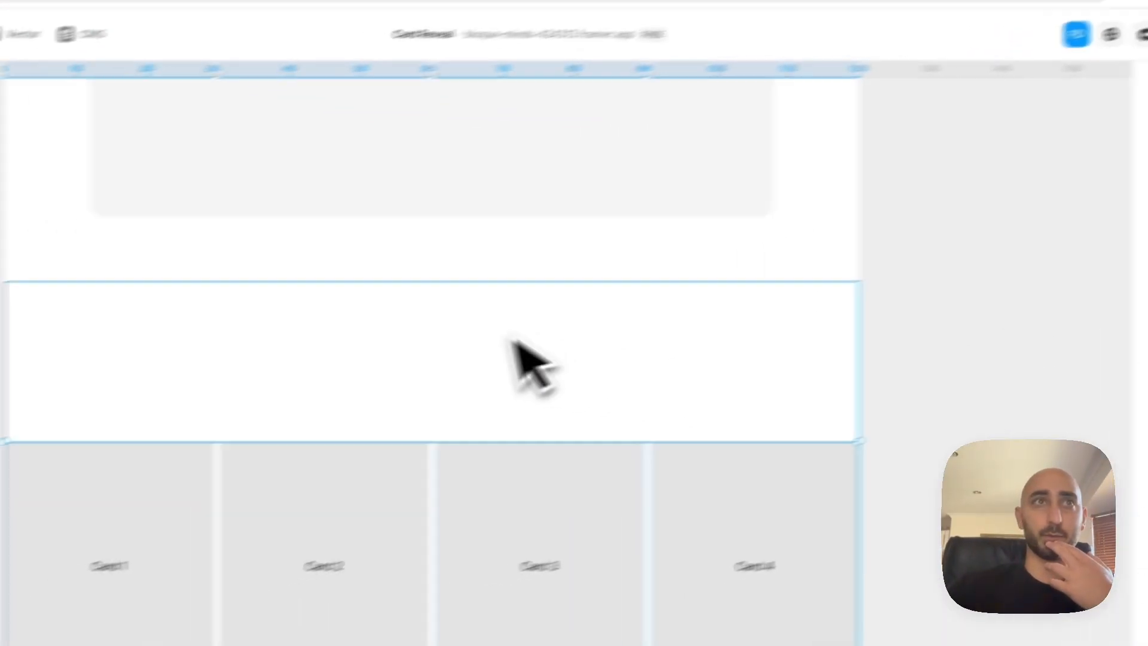
# Set the Content Container's width to a fixed 1000
pyautogui.click(120, 324)
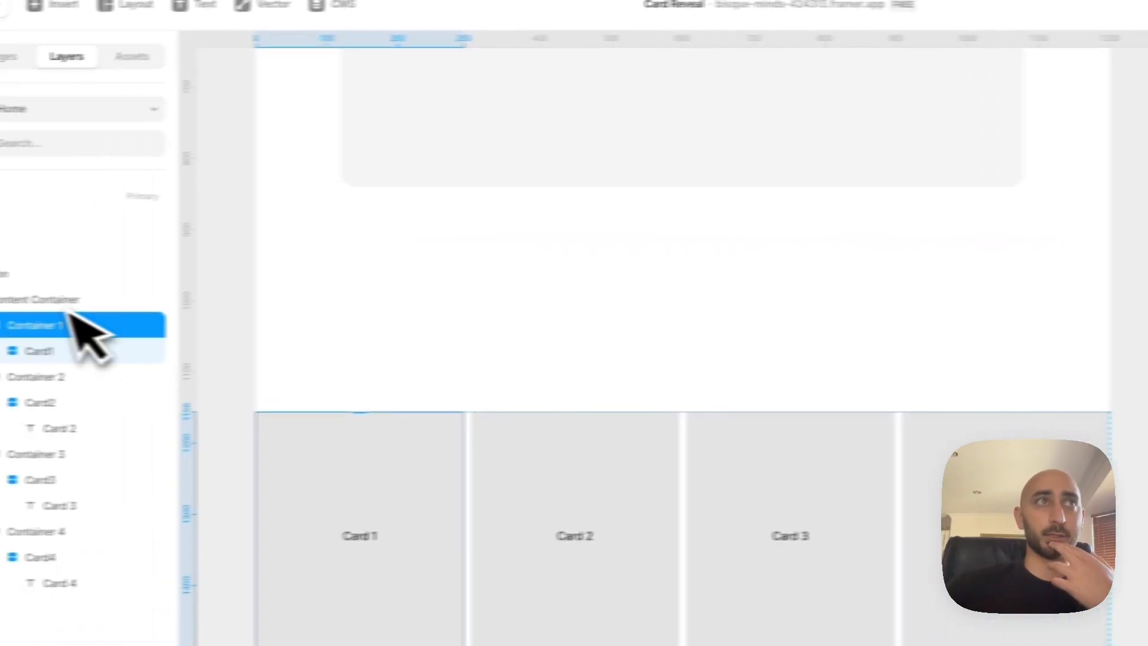
pyautogui.click(95, 299)
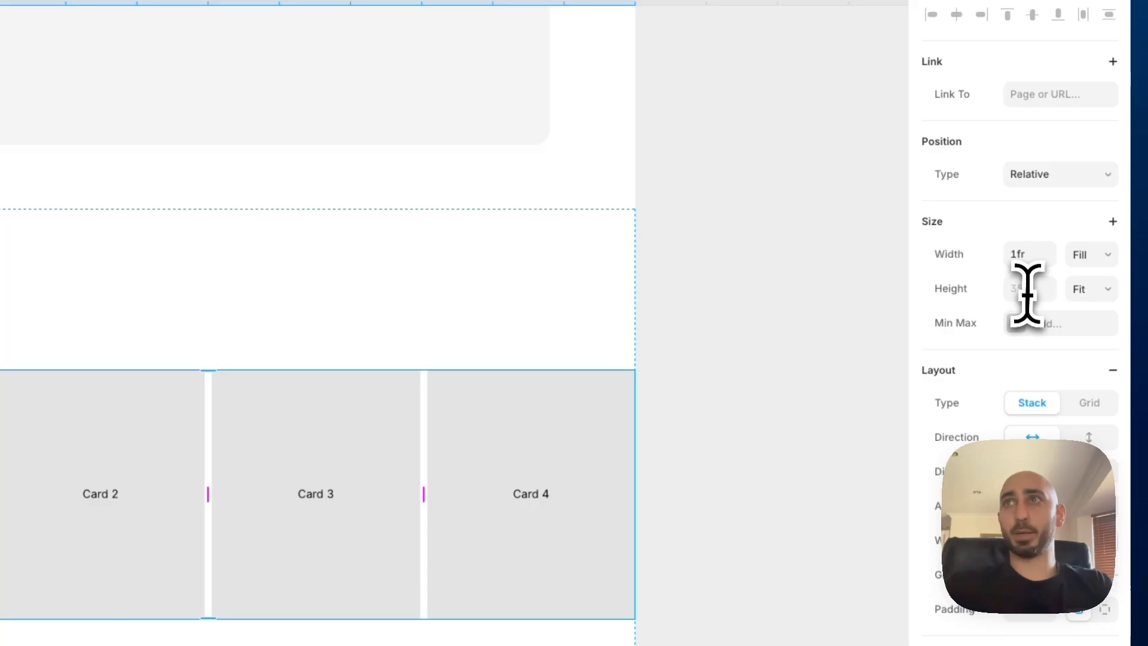
pyautogui.click(1026, 292)
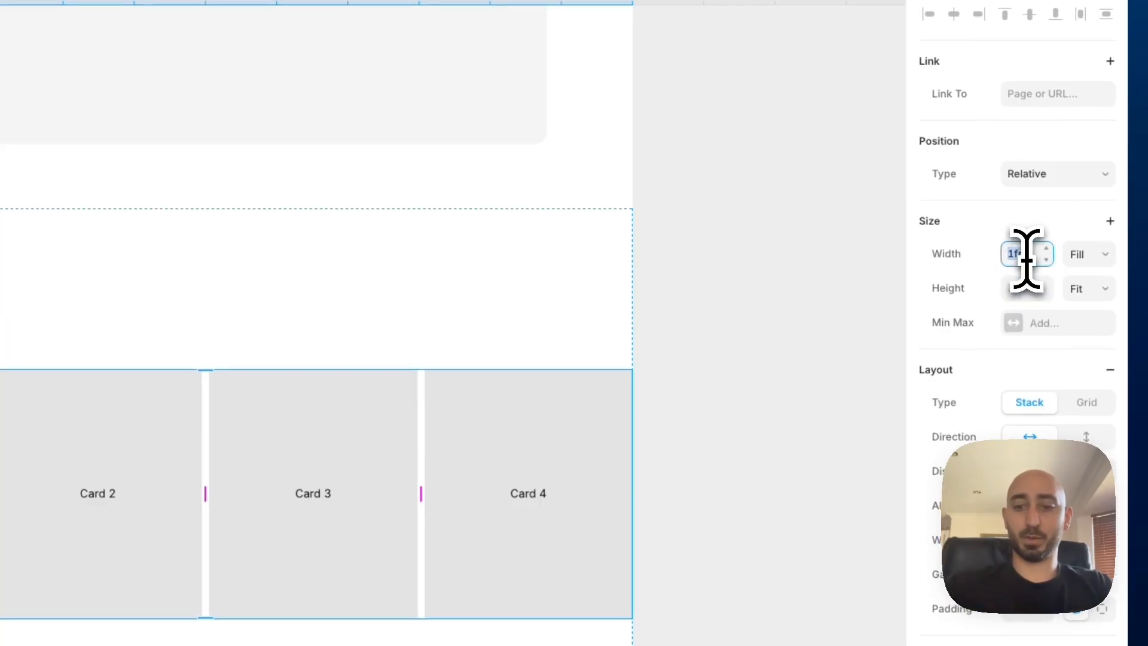
pyautogui.write('1000')
pyautogui.press('Return')
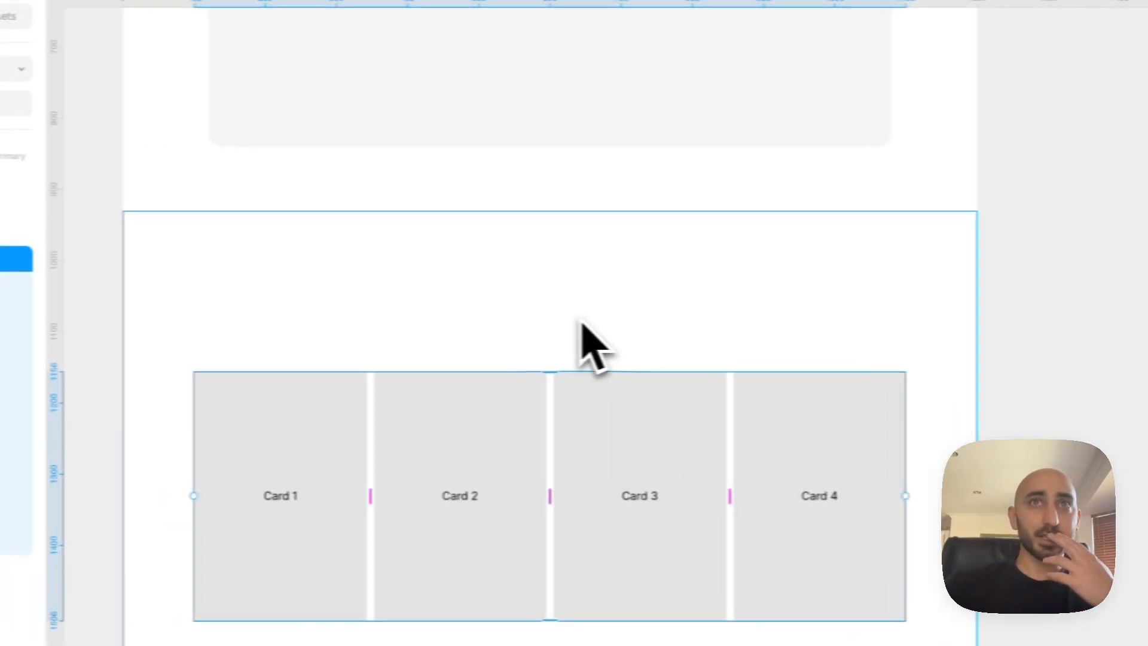
# Draw a frame about 232 by 94 inside the Section and set the Section's stack direction to vertical
pyautogui.click(237, 320)
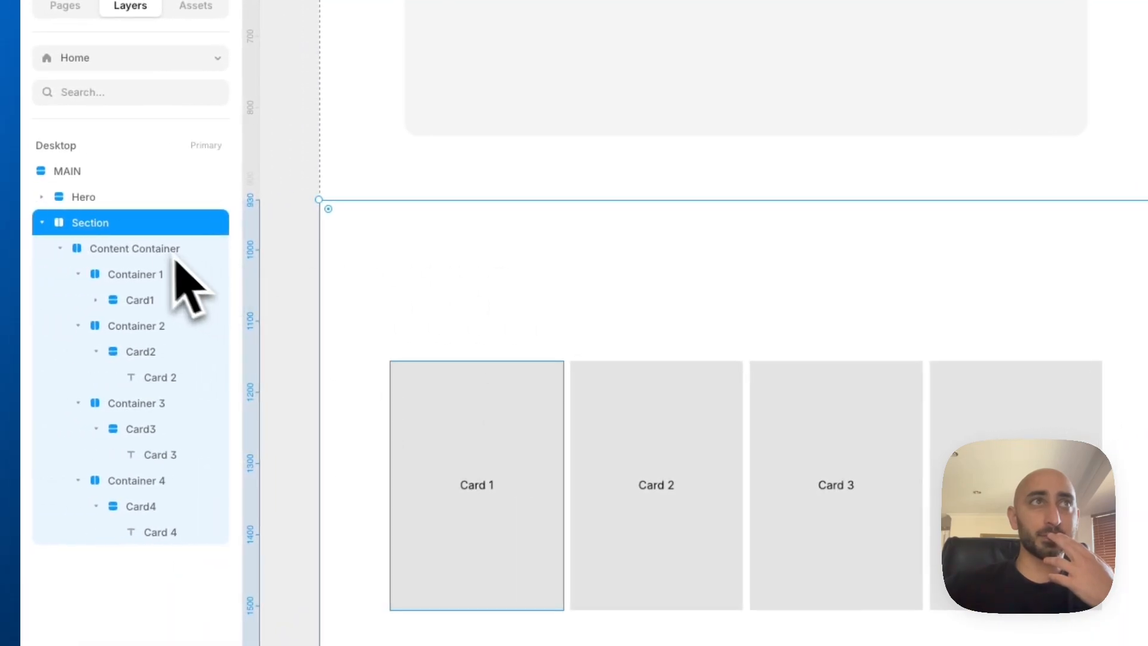
pyautogui.click(154, 248)
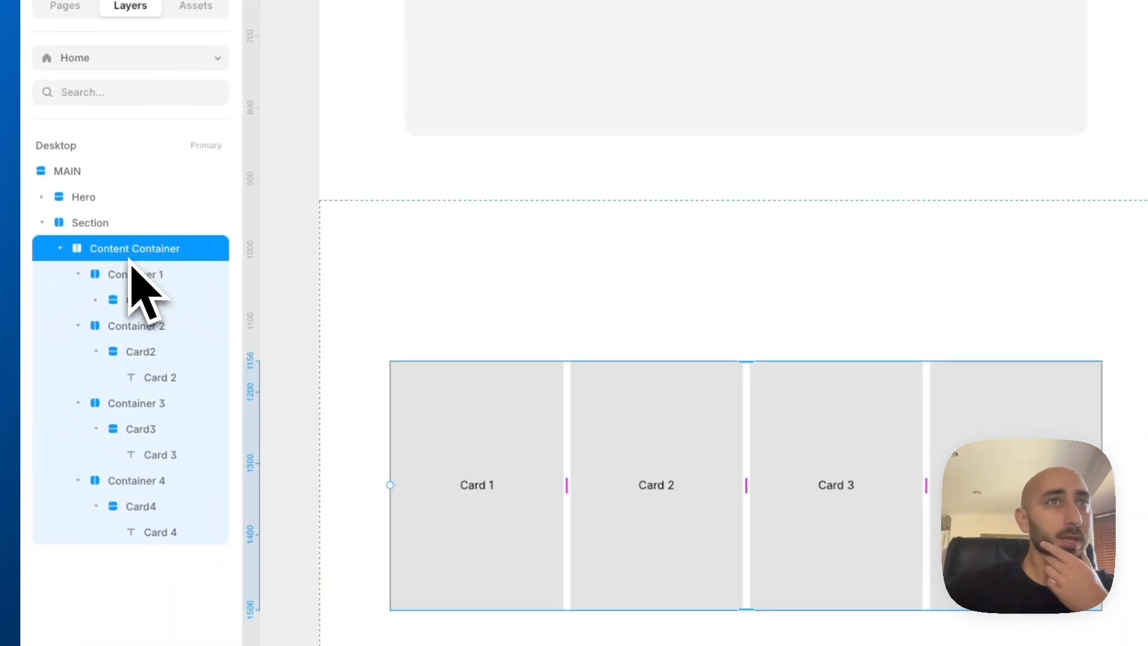
pyautogui.click(103, 231)
pyautogui.press('f')
pyautogui.moveTo(339, 301); pyautogui.dragTo(498, 367)
pyautogui.click(488, 333)
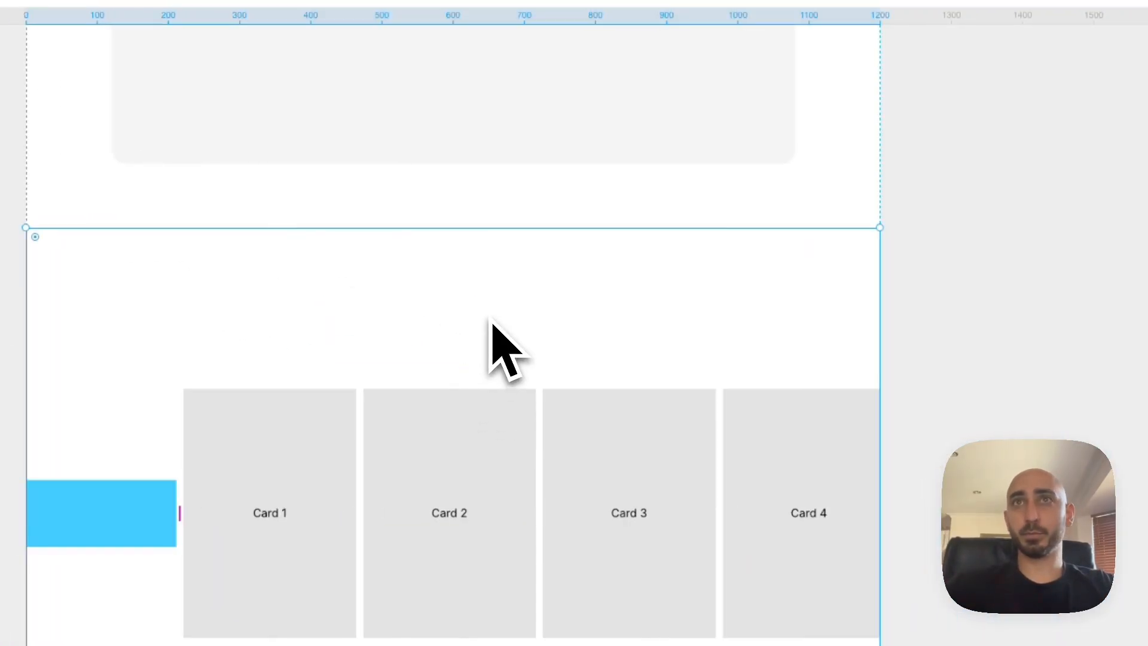
pyautogui.click(1086, 426)
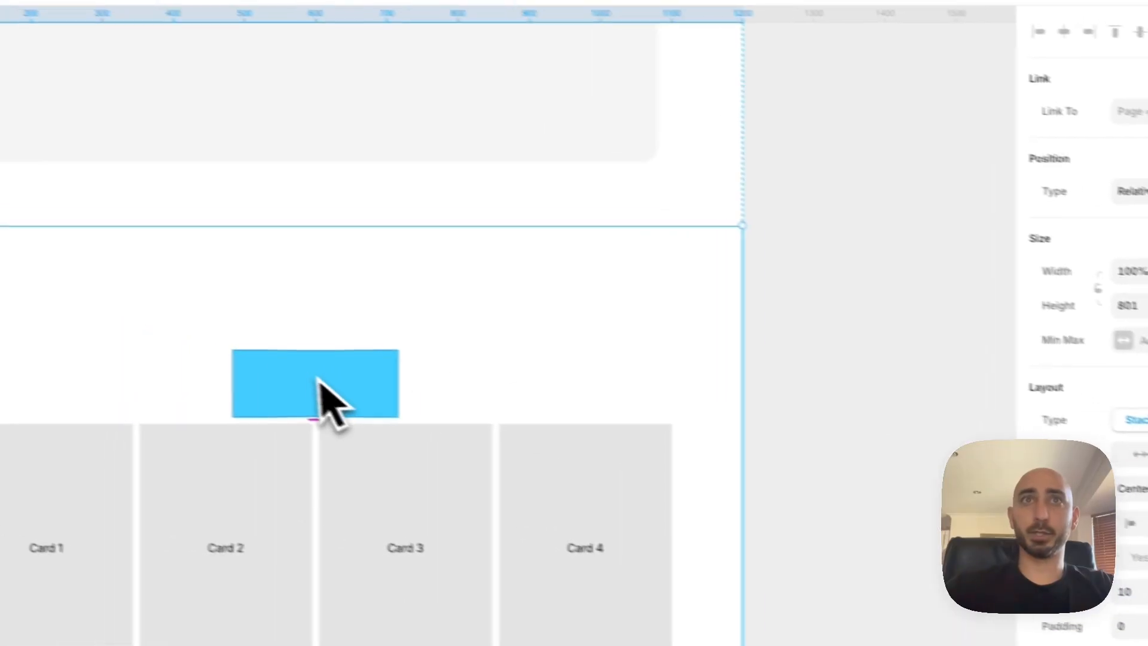
# Set the new frame's width to Fill and remove its blue fill color
pyautogui.click(209, 350)
pyautogui.click(1095, 307)
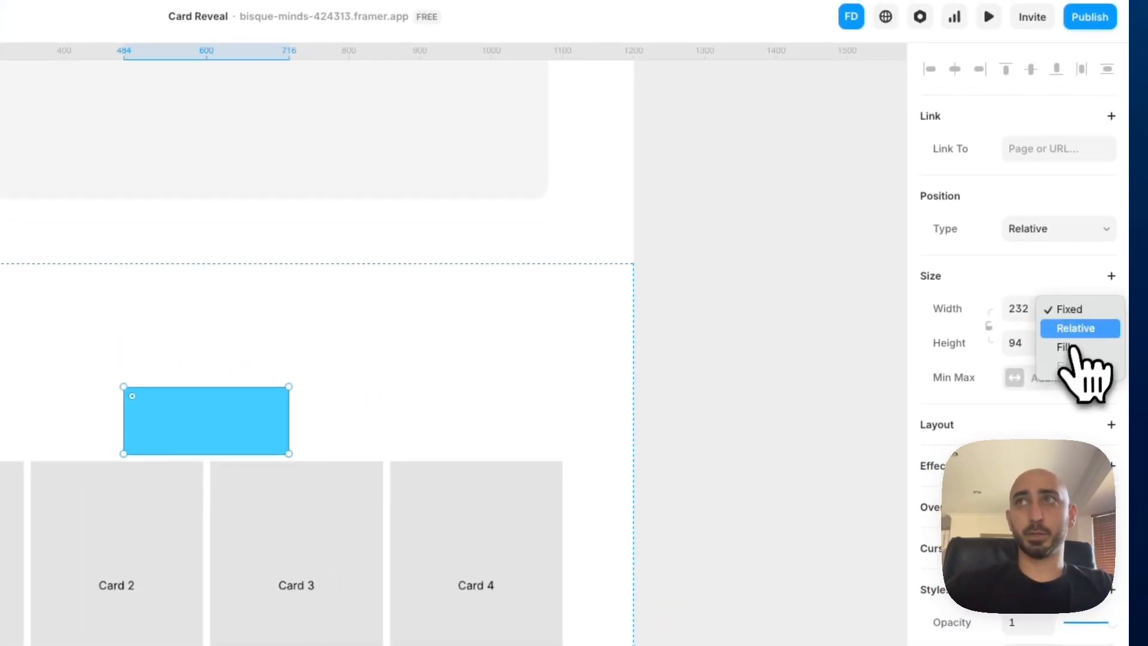
pyautogui.click(1083, 329)
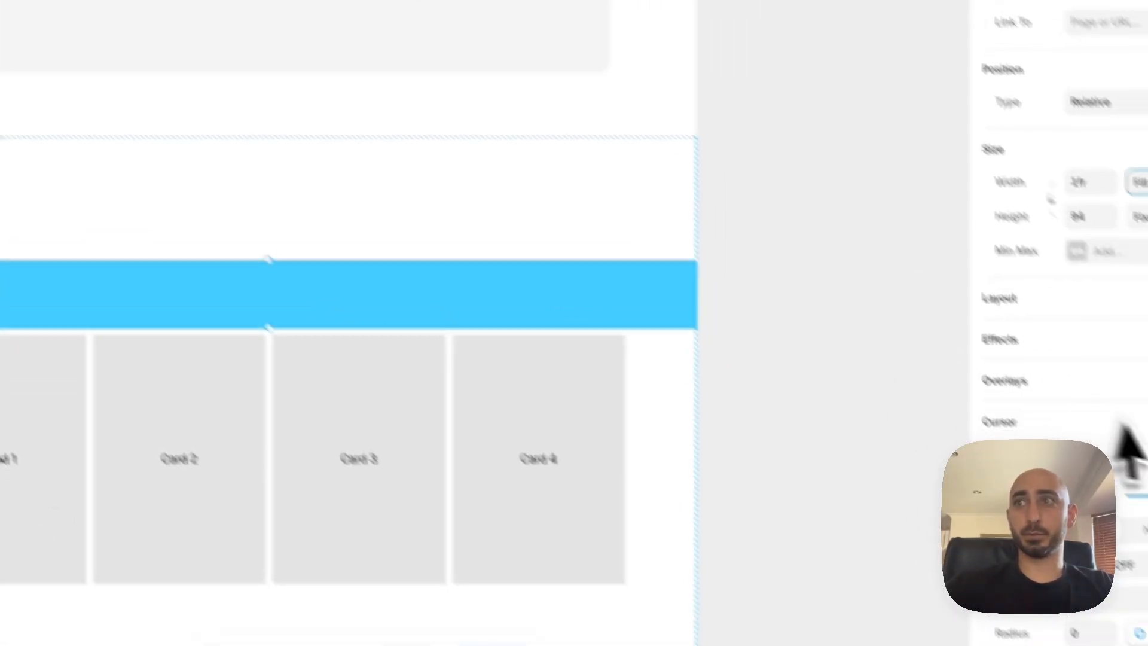
pyautogui.click(1121, 520)
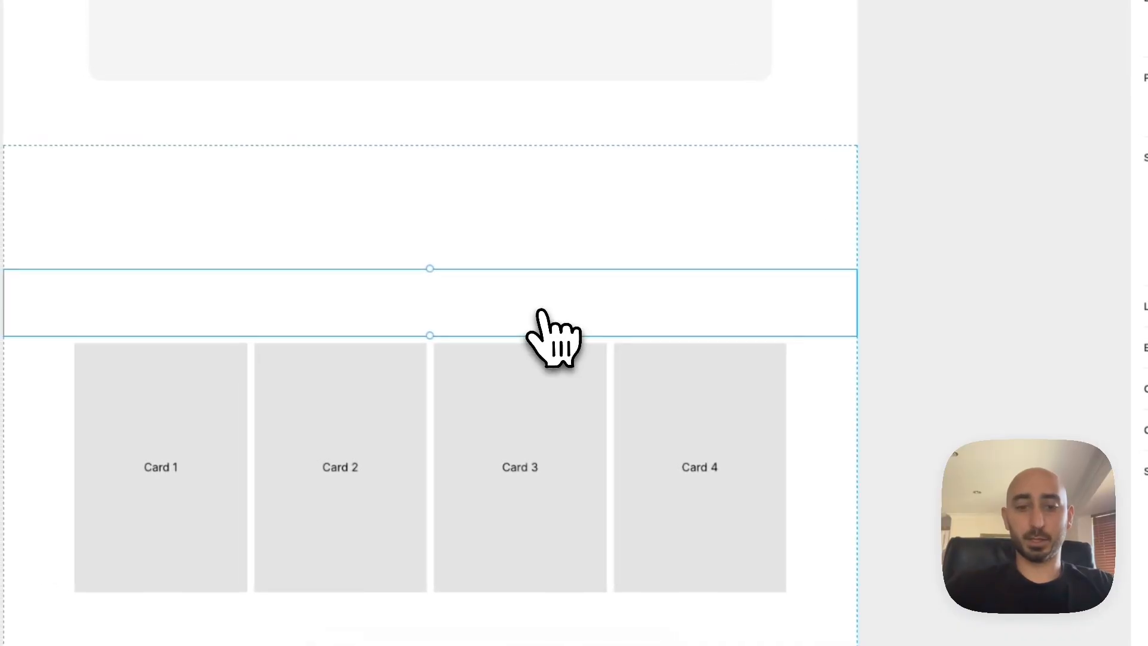
# Add the text "Header text" inside the transparent frame above the cards
pyautogui.press('t')
pyautogui.click(382, 272)
pyautogui.write('Hea')
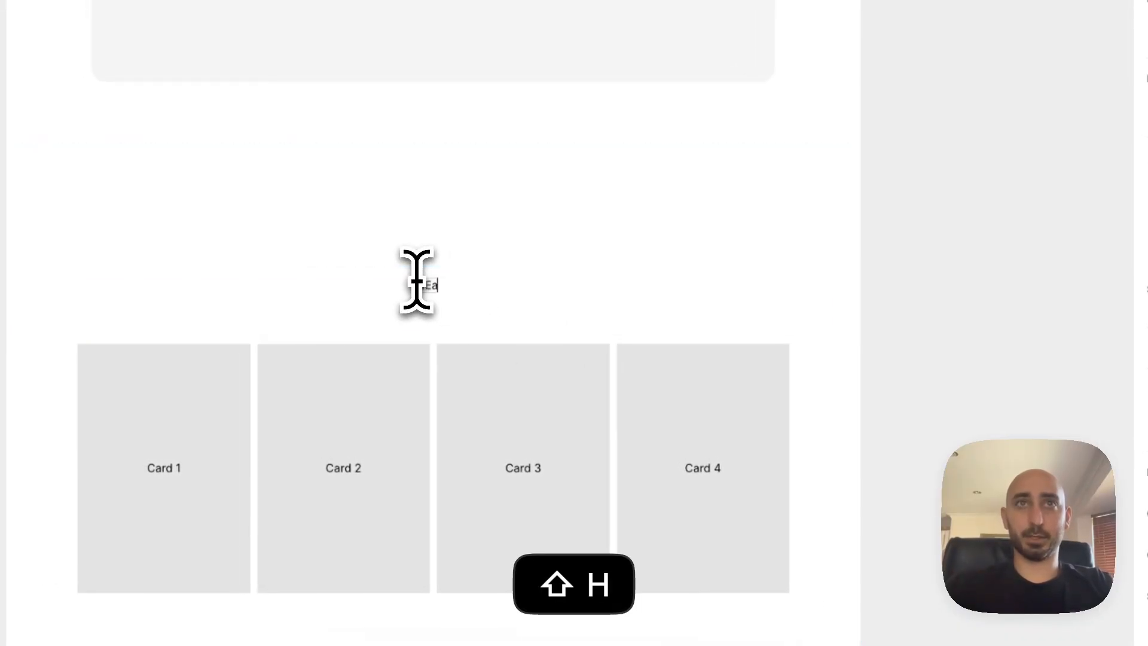
pyautogui.write('der text')
pyautogui.press('cmd+a')
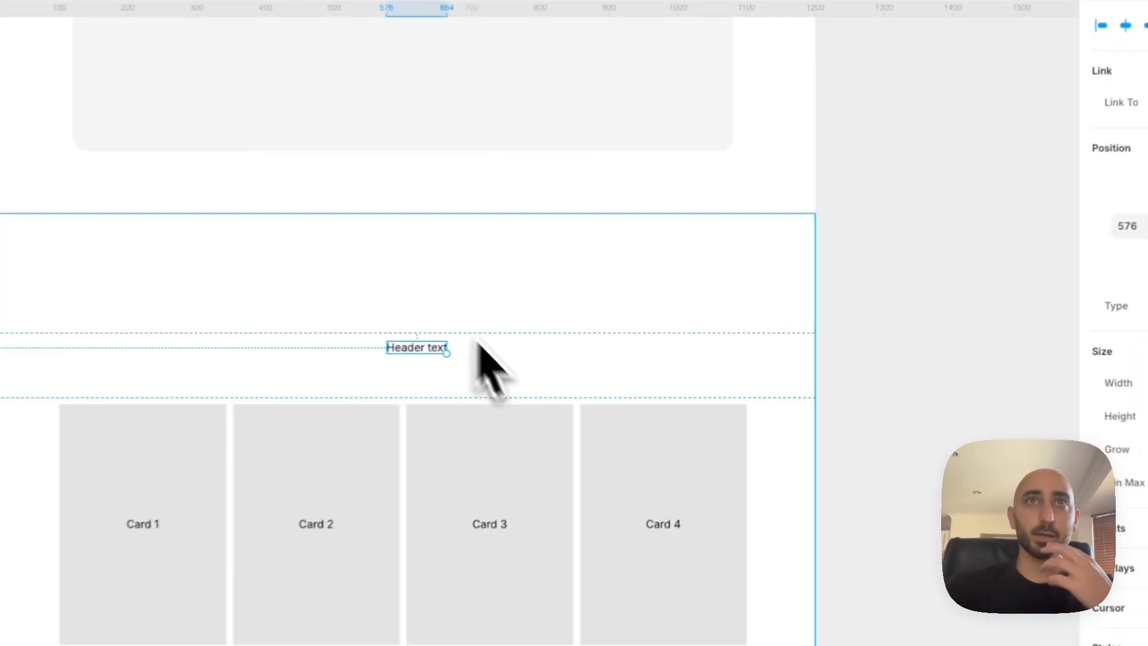
# Give the frame around the header a stack layout and rename it "Text Stack"
pyautogui.click(504, 369)
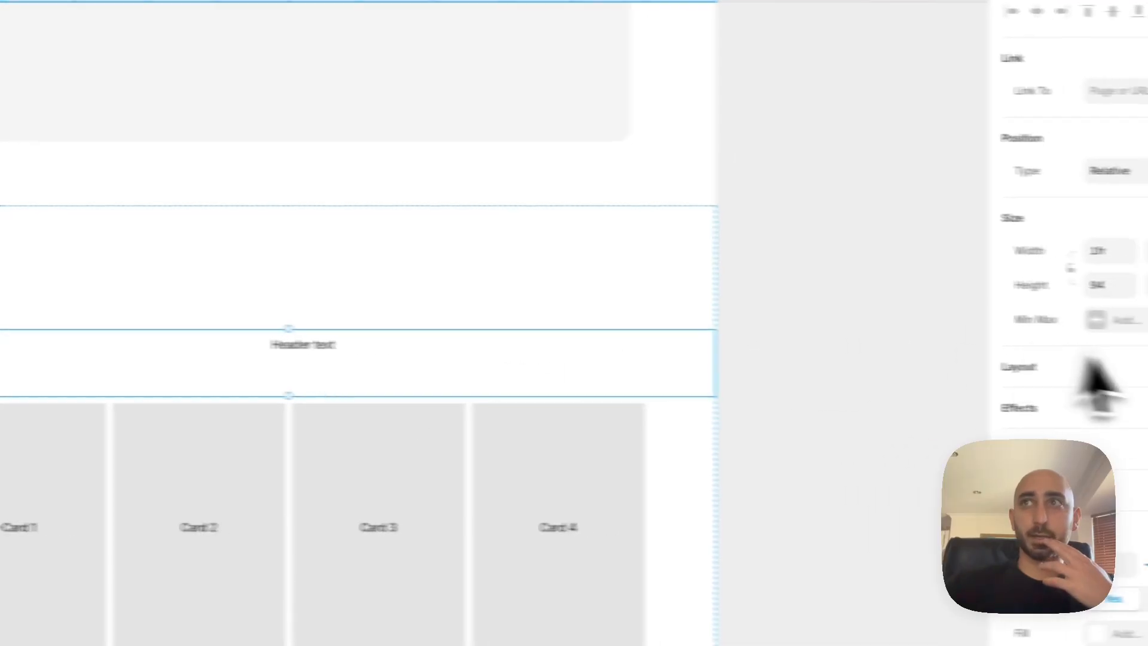
pyautogui.click(1112, 366)
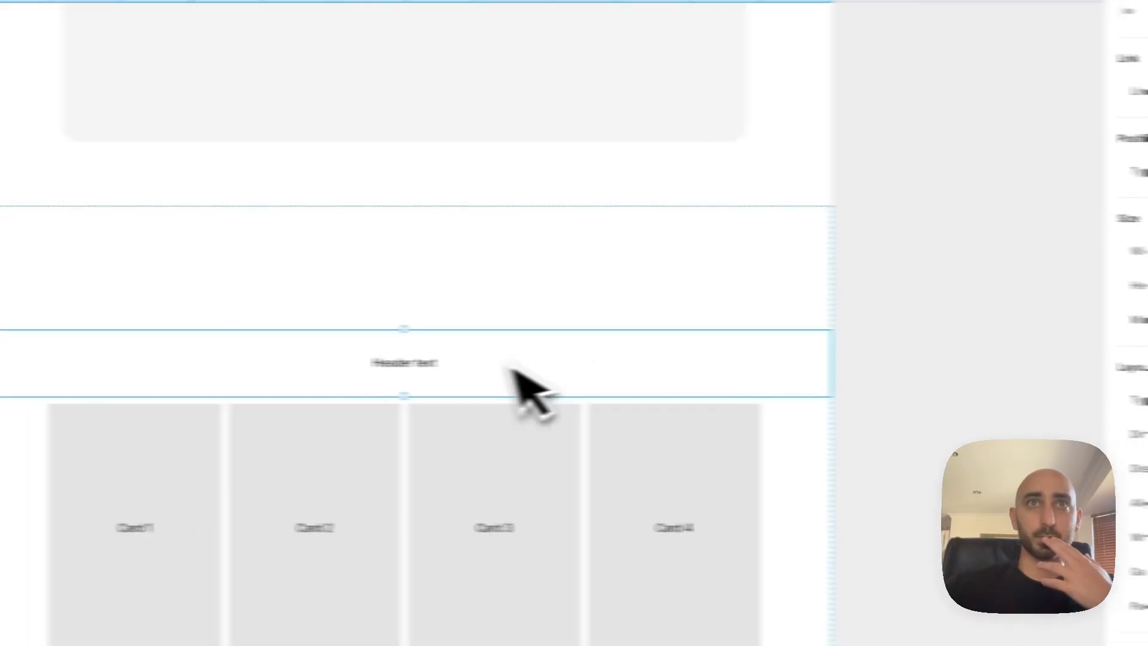
pyautogui.click(561, 349)
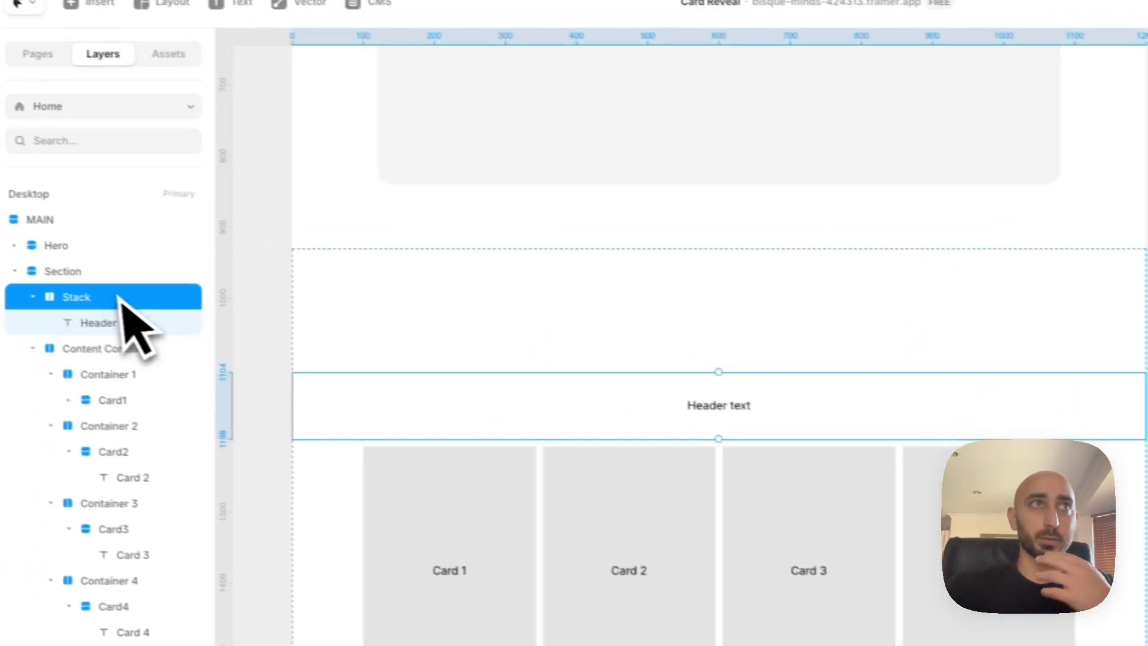
pyautogui.doubleClick(118, 297)
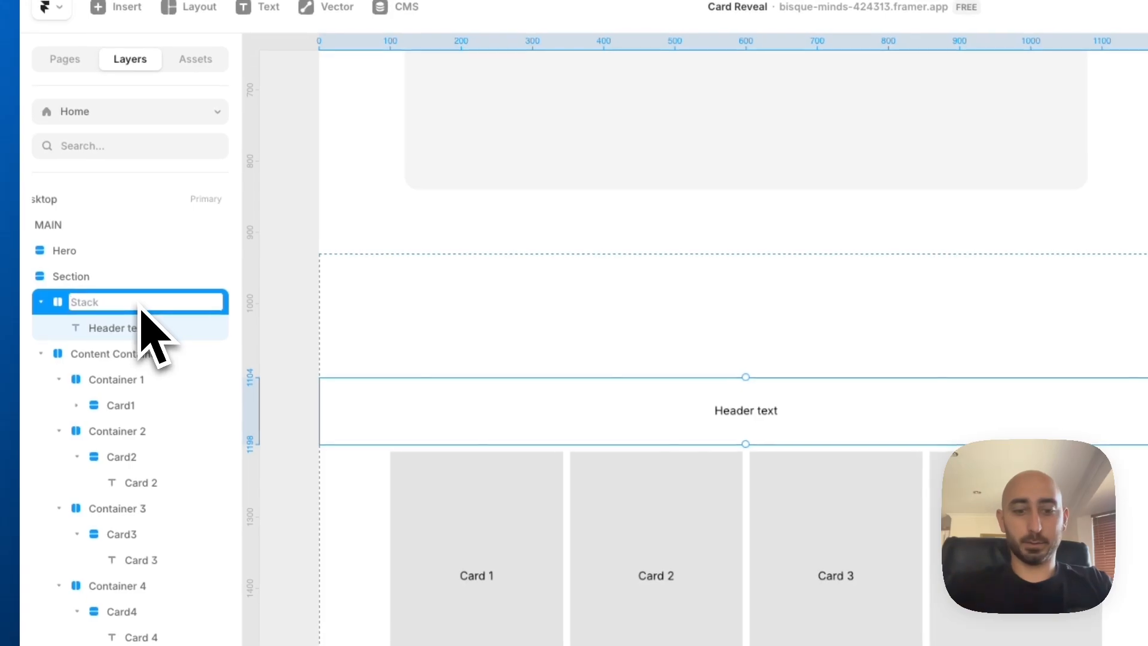
pyautogui.click(102, 335)
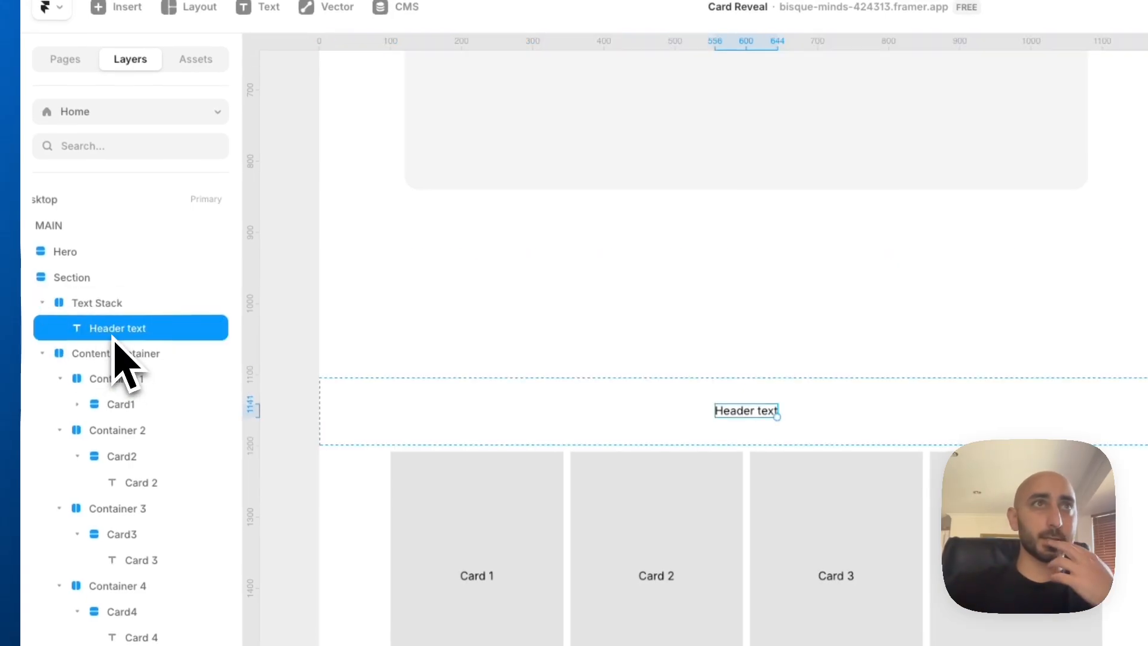
# Enlarge the "Header text" layer to heading size
pyautogui.click(113, 304)
pyautogui.click(123, 335)
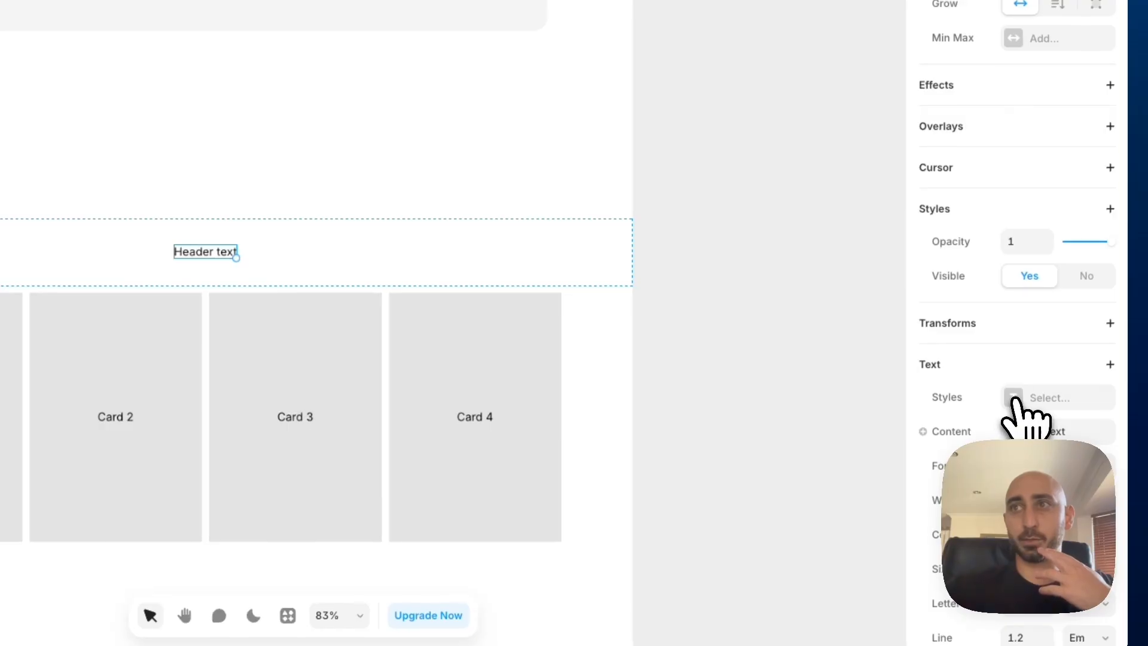
pyautogui.click(1017, 397)
pyautogui.press('Escape')
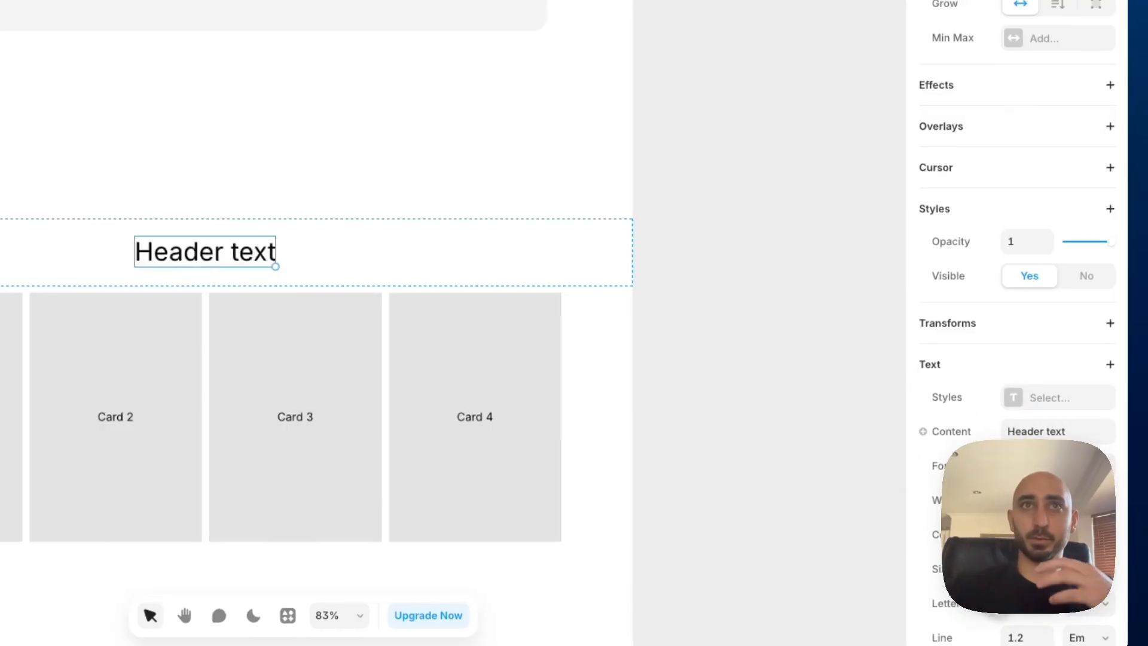
# Collapse the Section's two child layers and create a component from Content Container, keeping the name "Content Container"
pyautogui.click(518, 236)
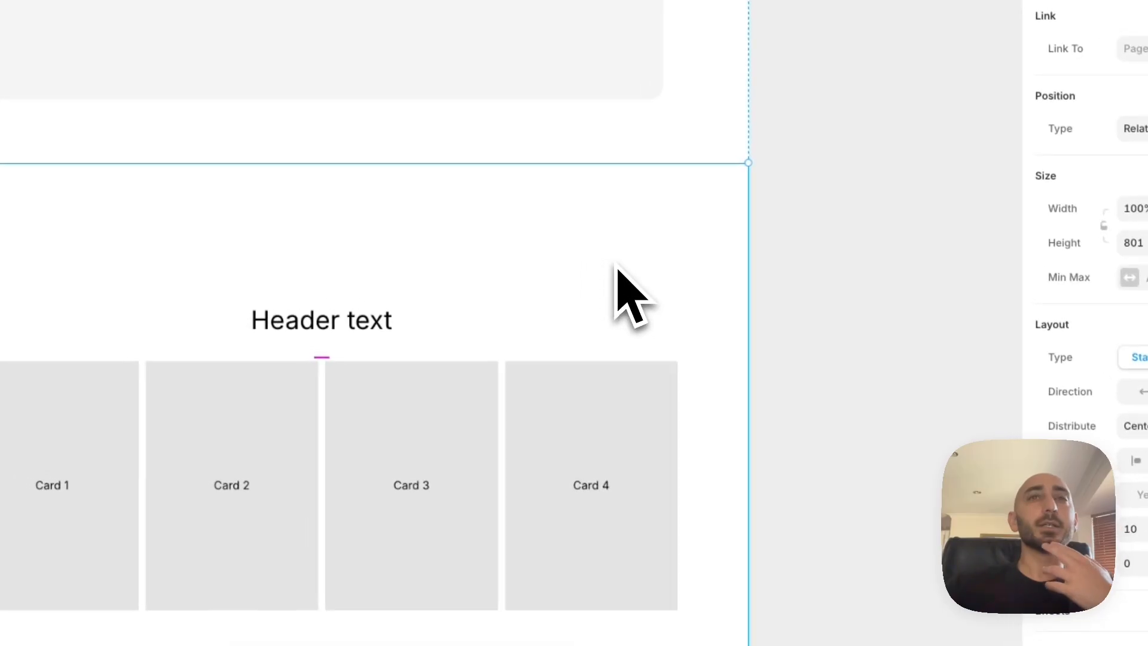
pyautogui.scroll(-2, 618, 275)
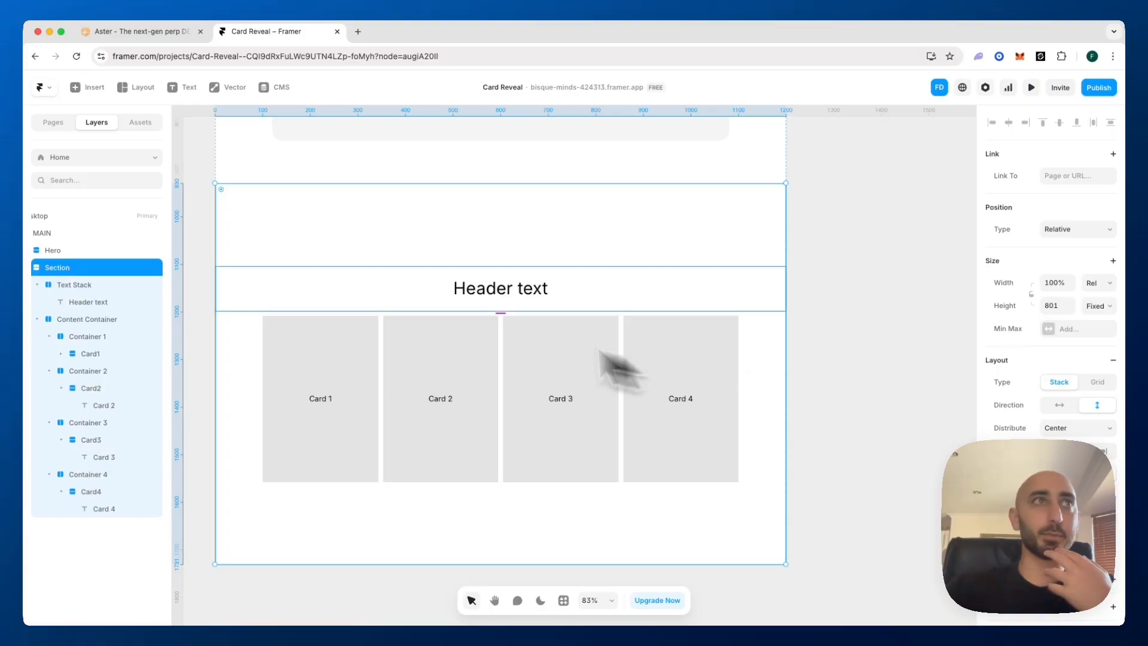
pyautogui.click(37, 285)
pyautogui.click(37, 303)
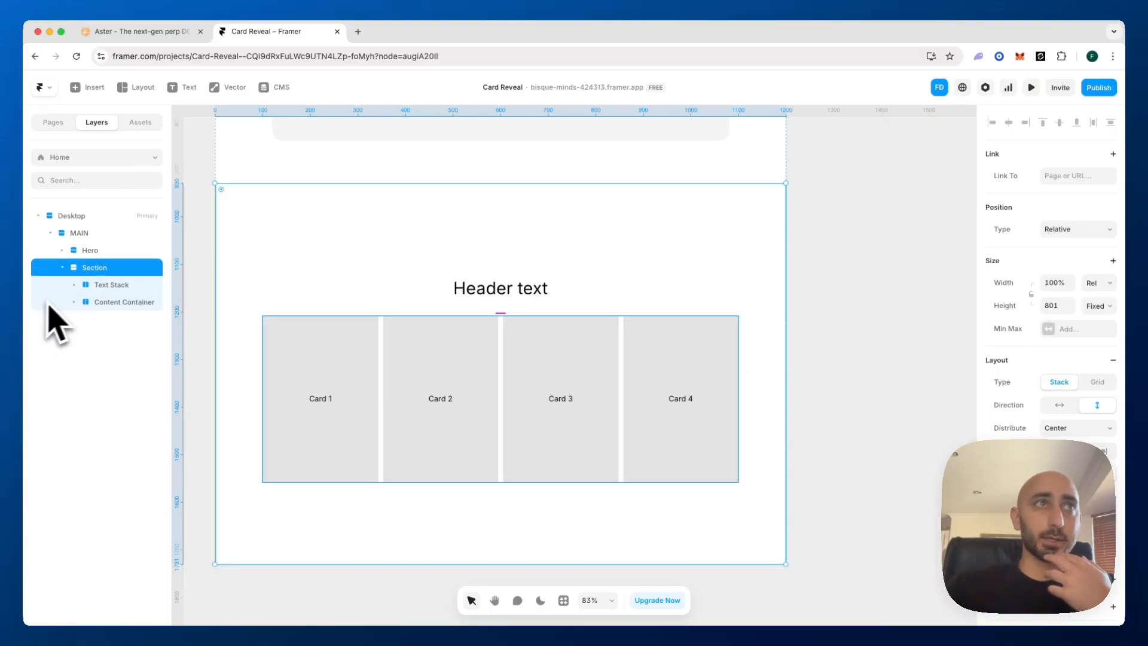
pyautogui.click(124, 303)
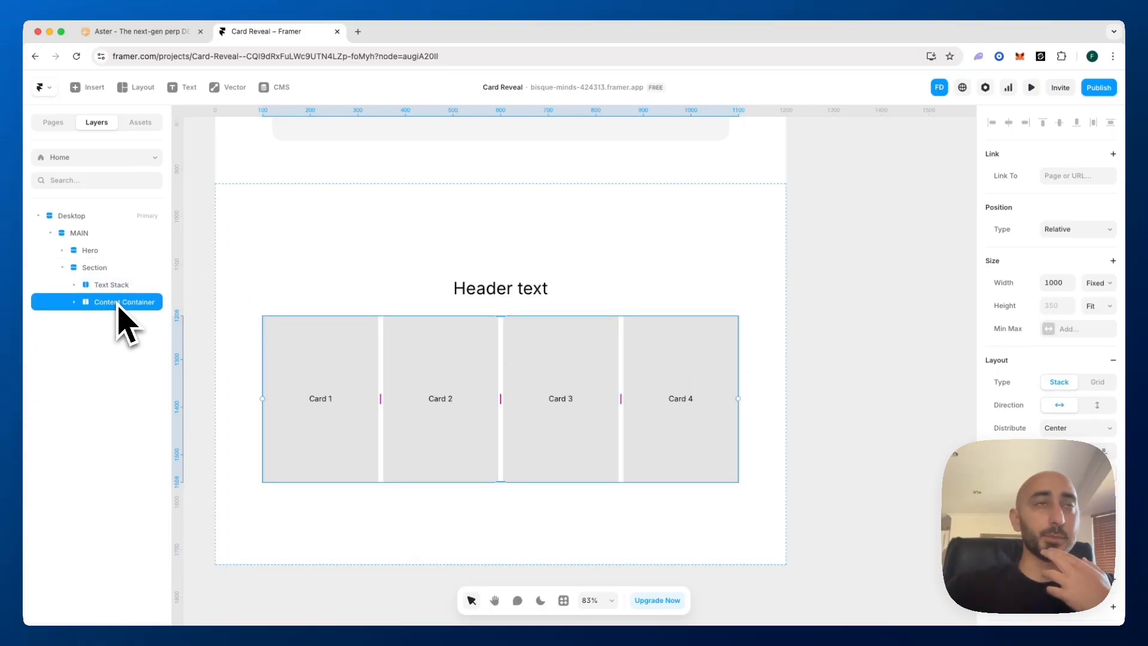
pyautogui.rightClick(121, 324)
pyautogui.click(149, 267)
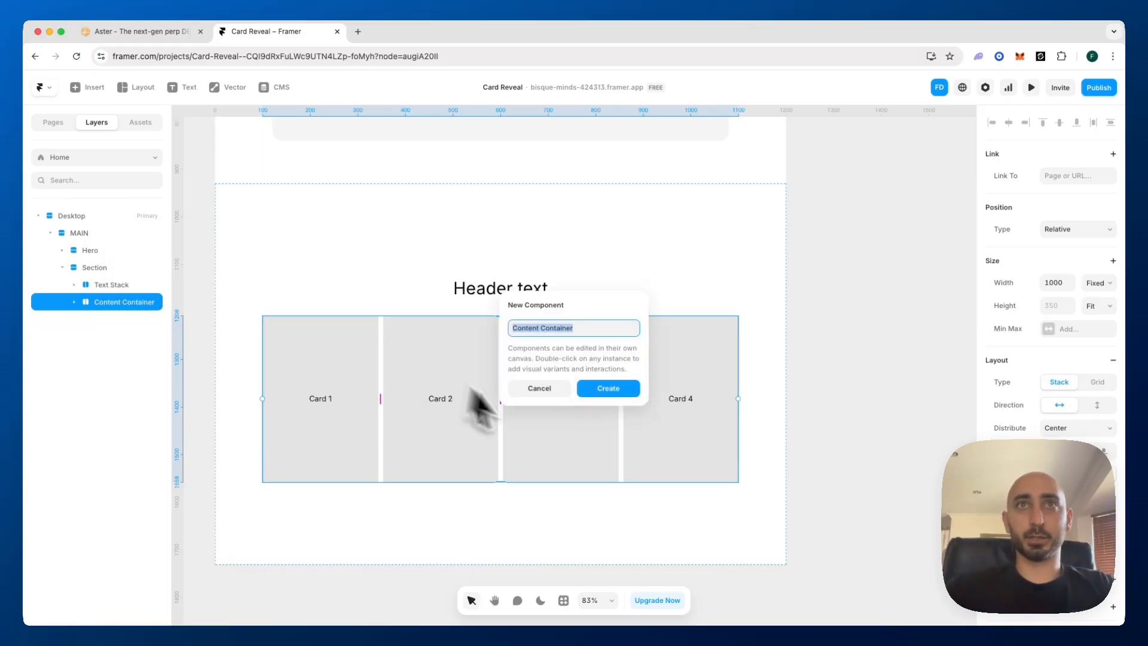
pyautogui.click(600, 389)
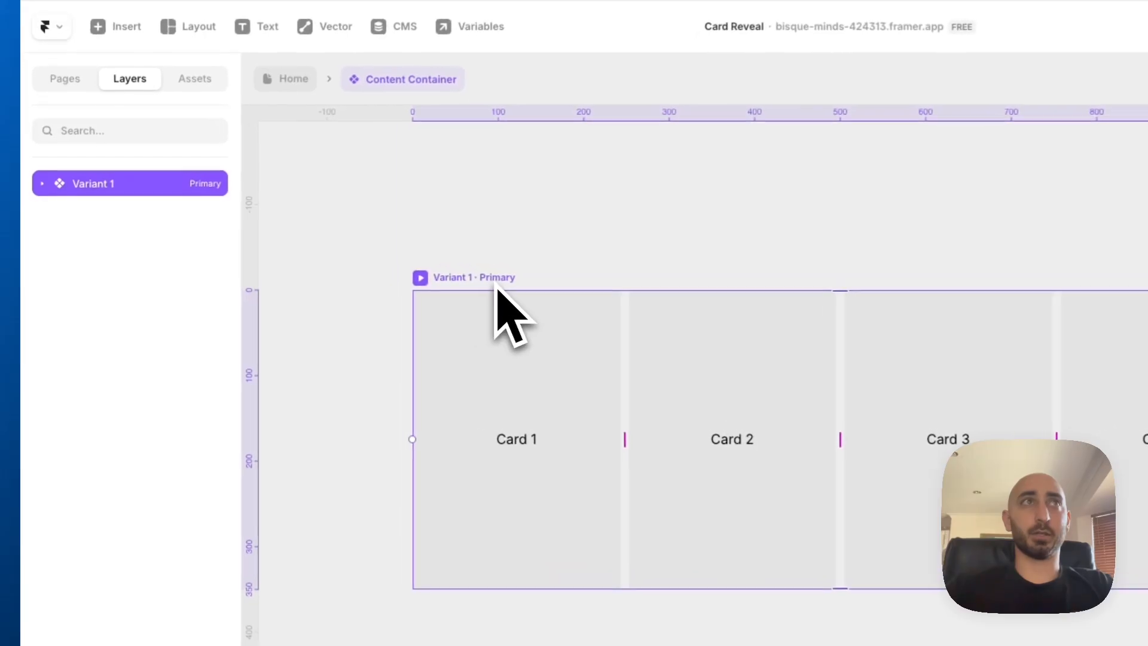
# Select Container 1 through Container 4 inside Variant 1 and set their position type to Absolute
pyautogui.click(38, 193)
pyautogui.click(118, 214)
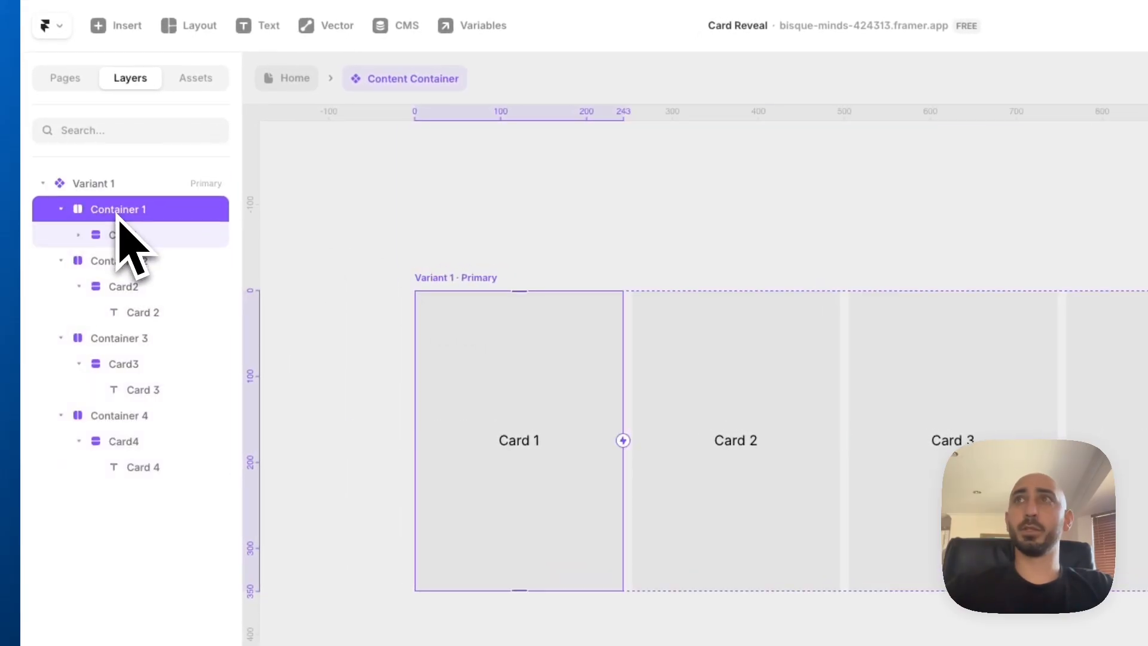
pyautogui.keyDown('shift'); pyautogui.click(115, 268); pyautogui.keyUp('shift')
pyautogui.keyDown('shift'); pyautogui.click(122, 342); pyautogui.keyUp('shift')
pyautogui.keyDown('shift'); pyautogui.click(122, 418); pyautogui.keyUp('shift')
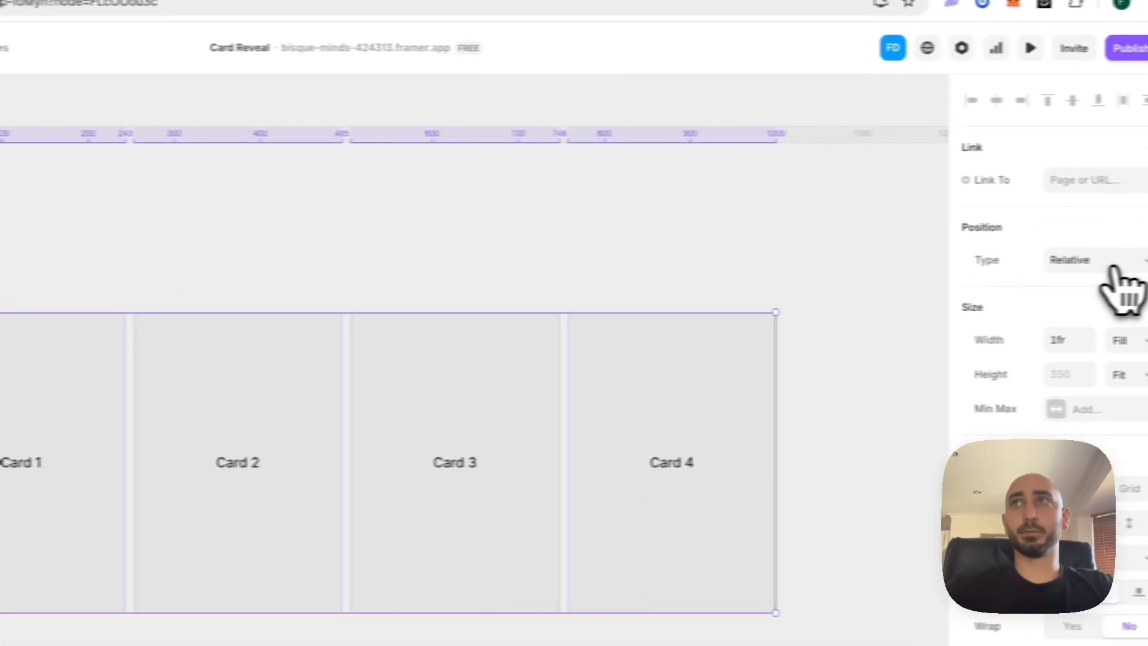
pyautogui.click(1105, 263)
pyautogui.click(1067, 249)
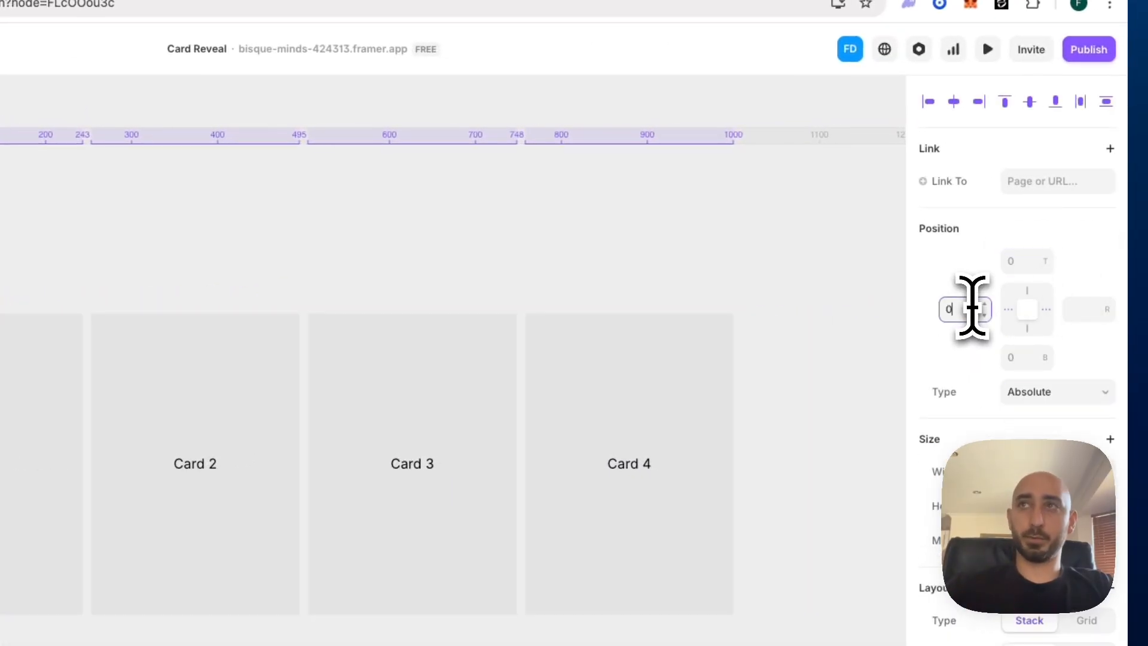
# Pin the four selected containers to the left edge with an offset of 0
pyautogui.click(1009, 311)
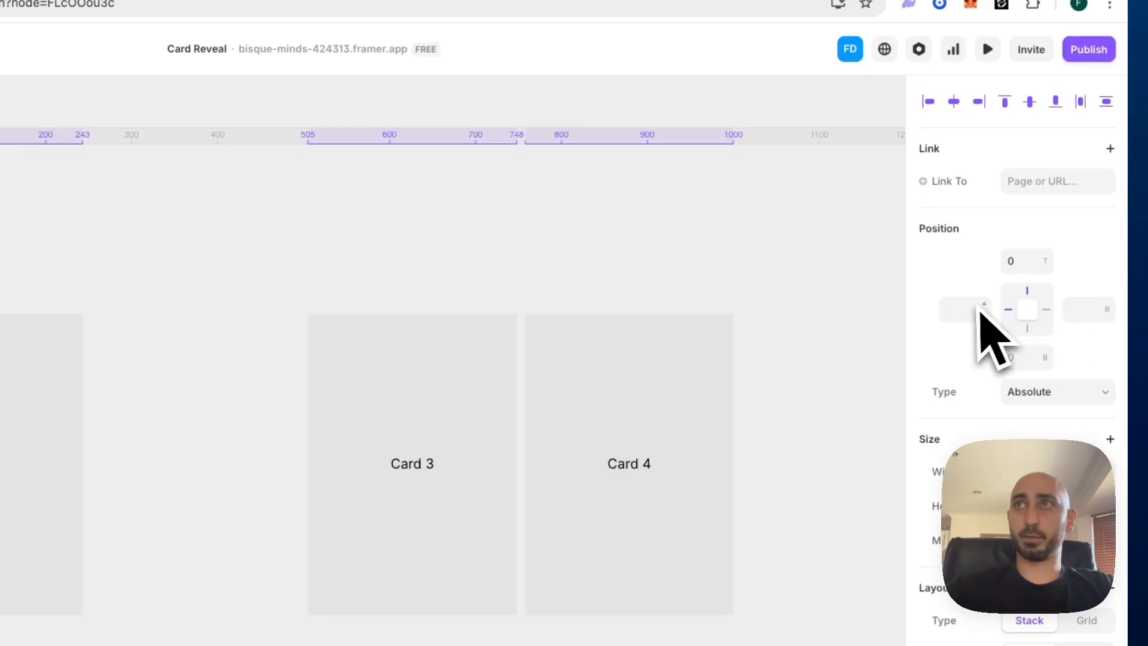
pyautogui.click(973, 307)
pyautogui.write('0')
pyautogui.press('Return')
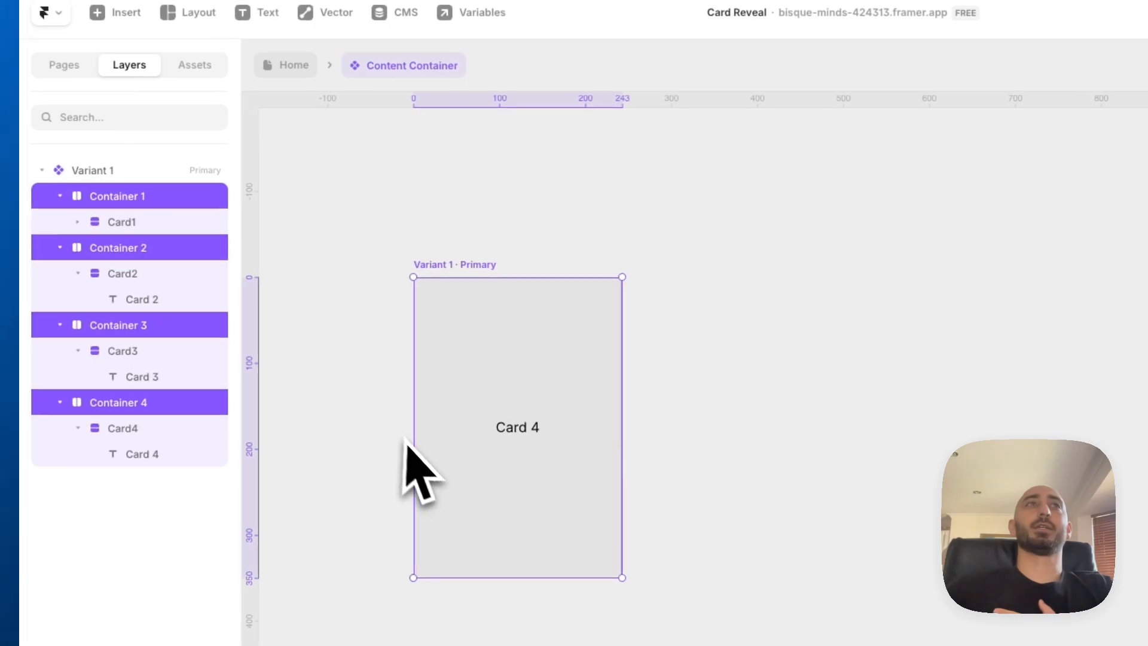
# Collapse the four container layers in Variant 1 and locate the containers' shared Z Index setting
pyautogui.click(61, 247)
pyautogui.click(60, 273)
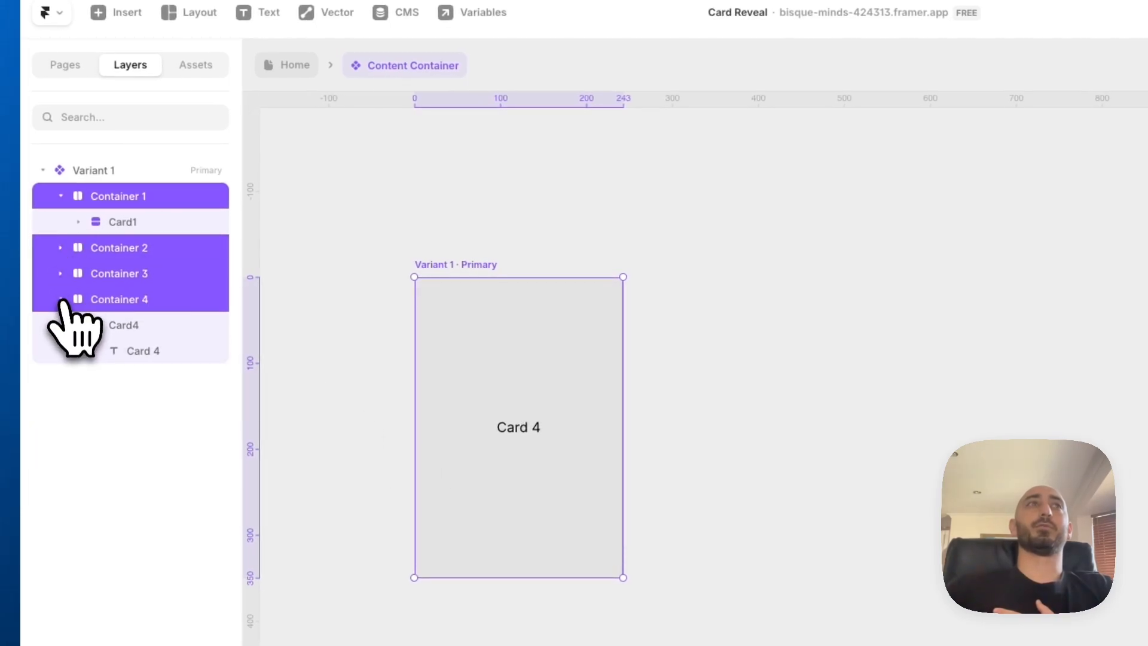
pyautogui.click(61, 299)
pyautogui.click(60, 197)
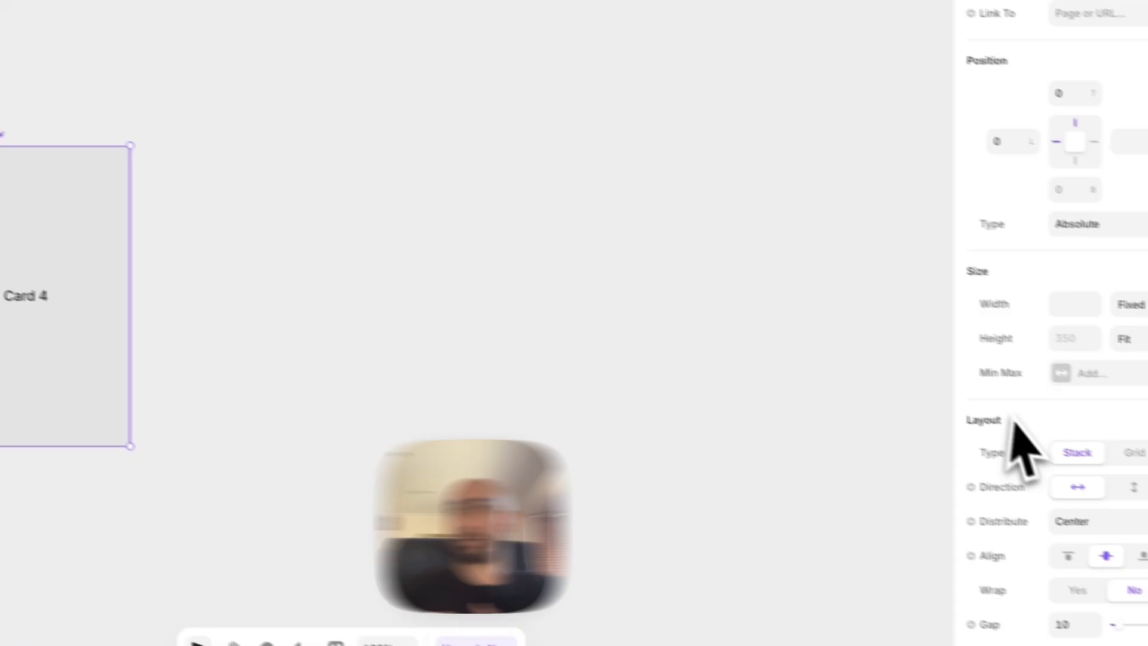
pyautogui.scroll(-6, 996, 425)
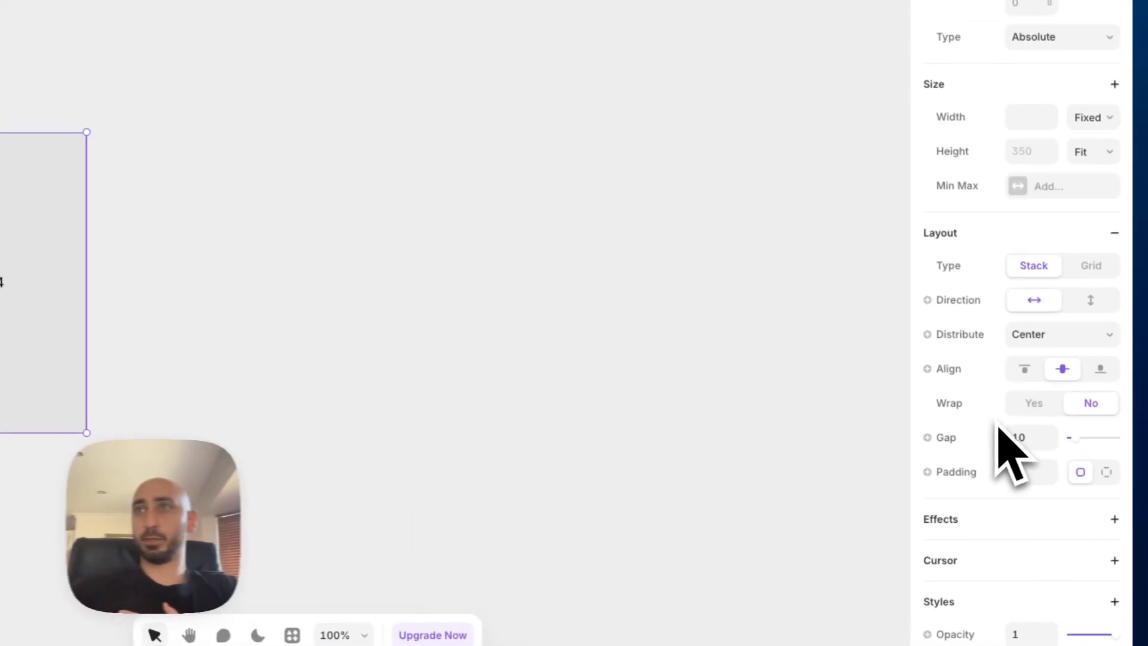
pyautogui.scroll(-3, 993, 423)
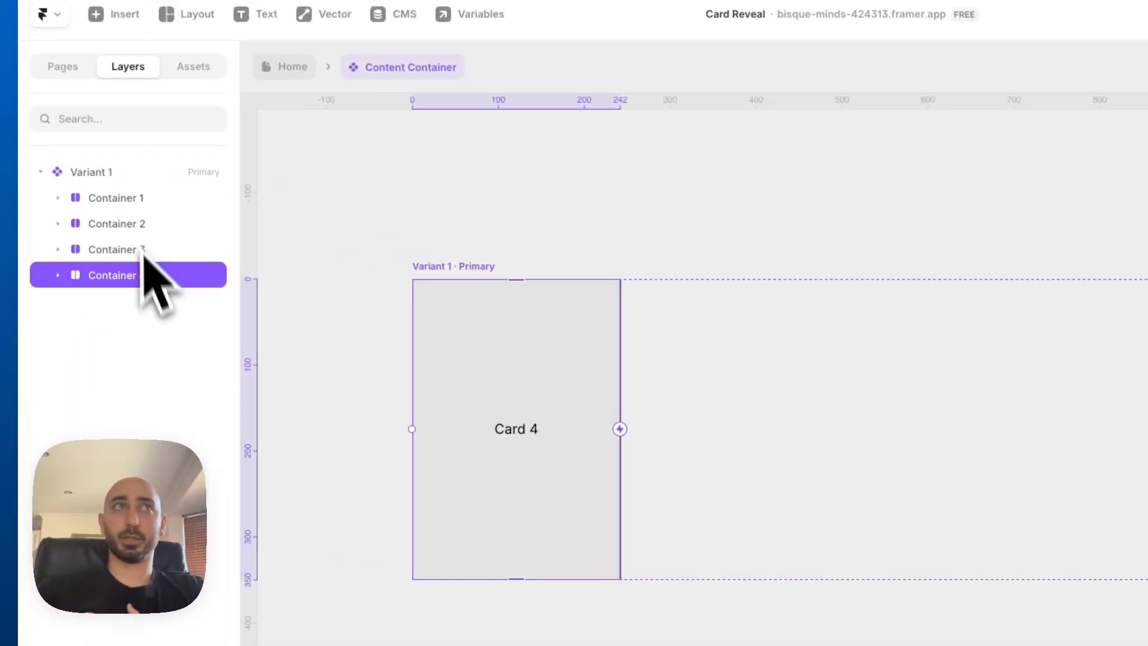
# Raise Container 1's Z Index so it sits in front, and set Container 2's Z Index to 3
pyautogui.click(133, 200)
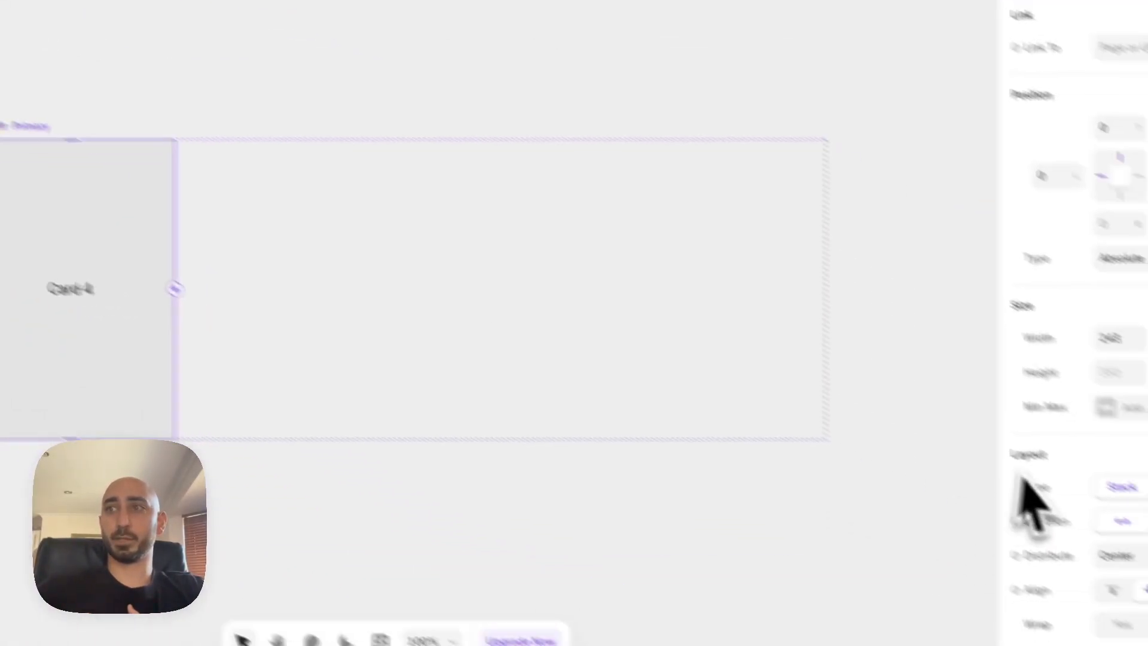
pyautogui.scroll(-8, 987, 460)
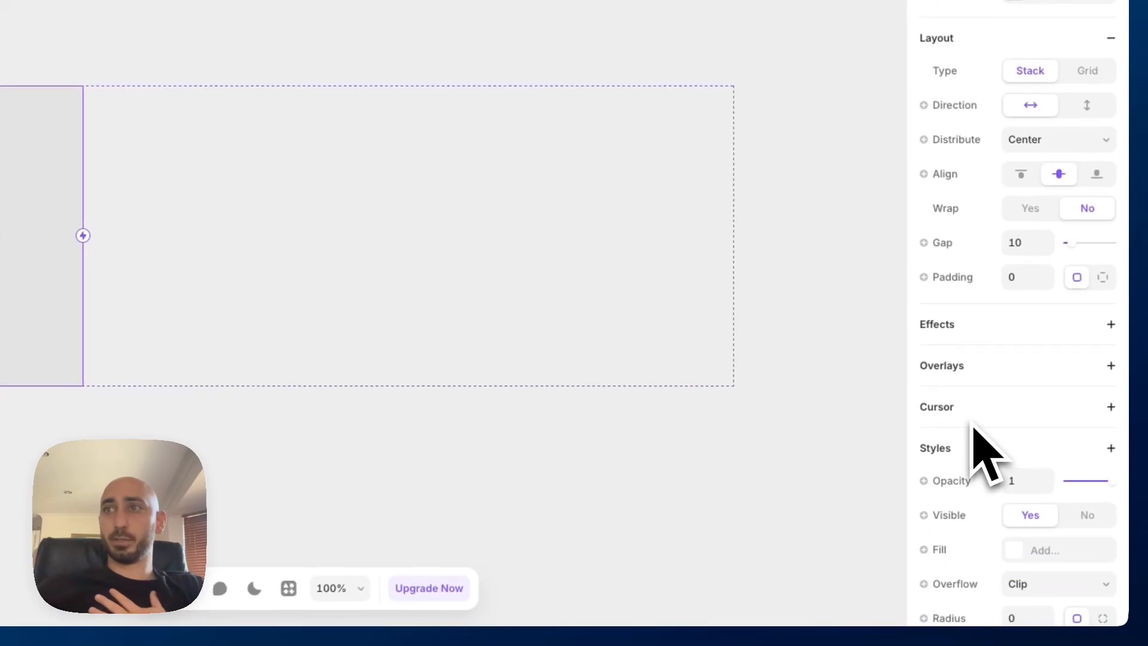
pyautogui.scroll(-5, 973, 426)
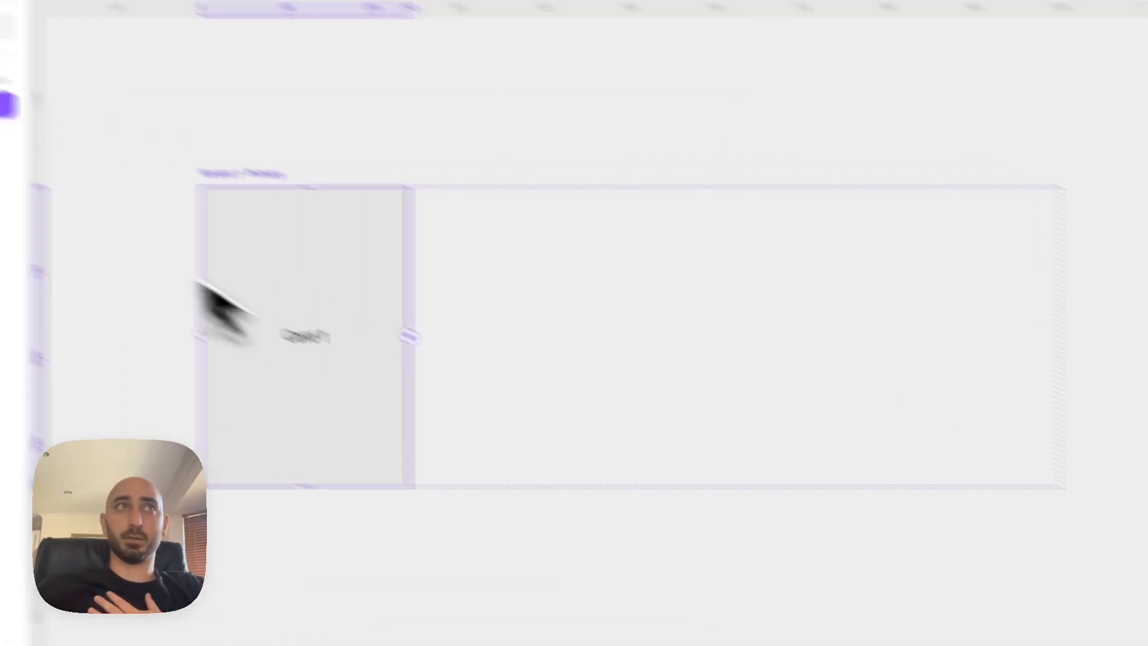
pyautogui.click(100, 217)
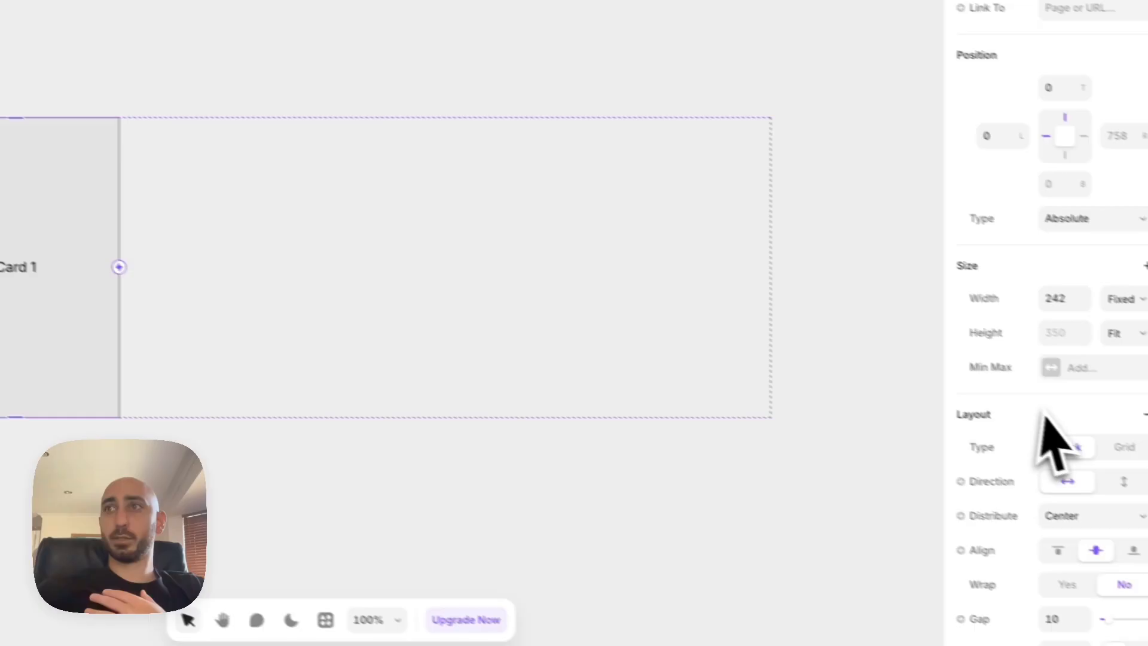
pyautogui.scroll(-10, 1040, 431)
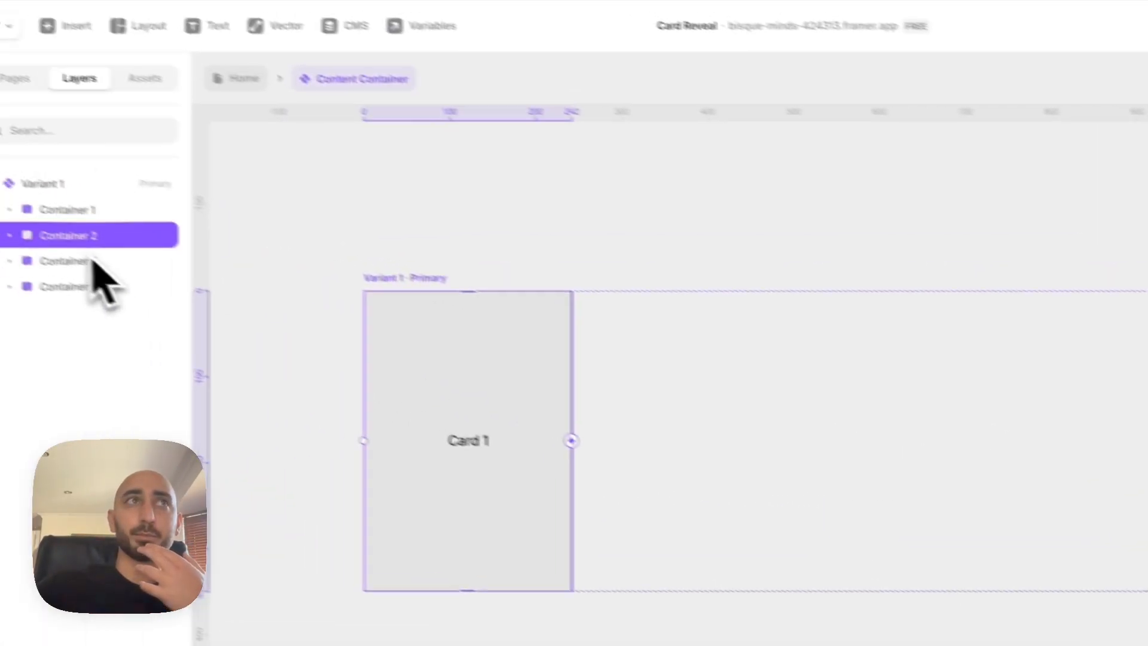
# Continue the descending Z Index order for Container 3, and keep Container 4 at the back with Z Index 1
pyautogui.click(92, 259)
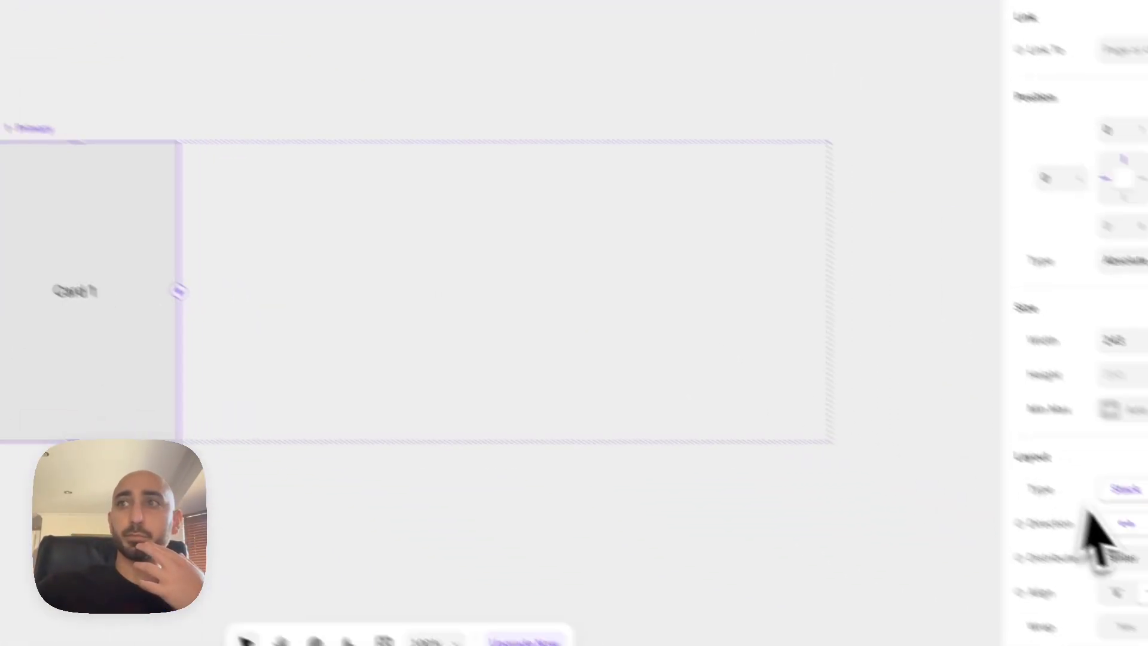
pyautogui.scroll(-10, 1094, 535)
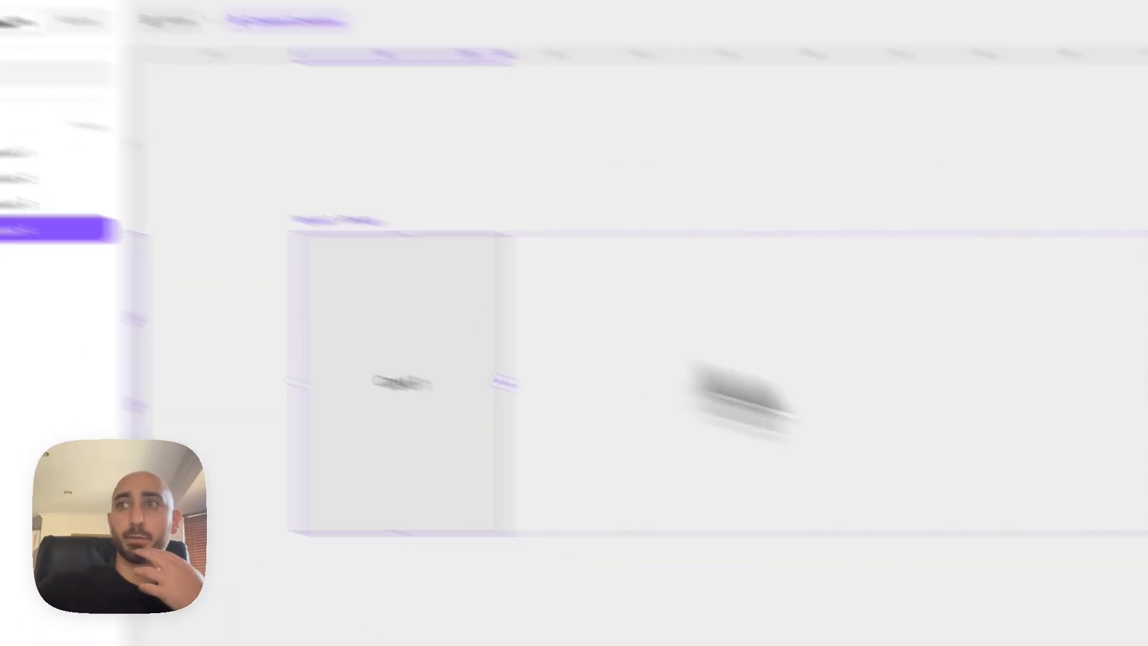
pyautogui.scroll(-10, 1077, 472)
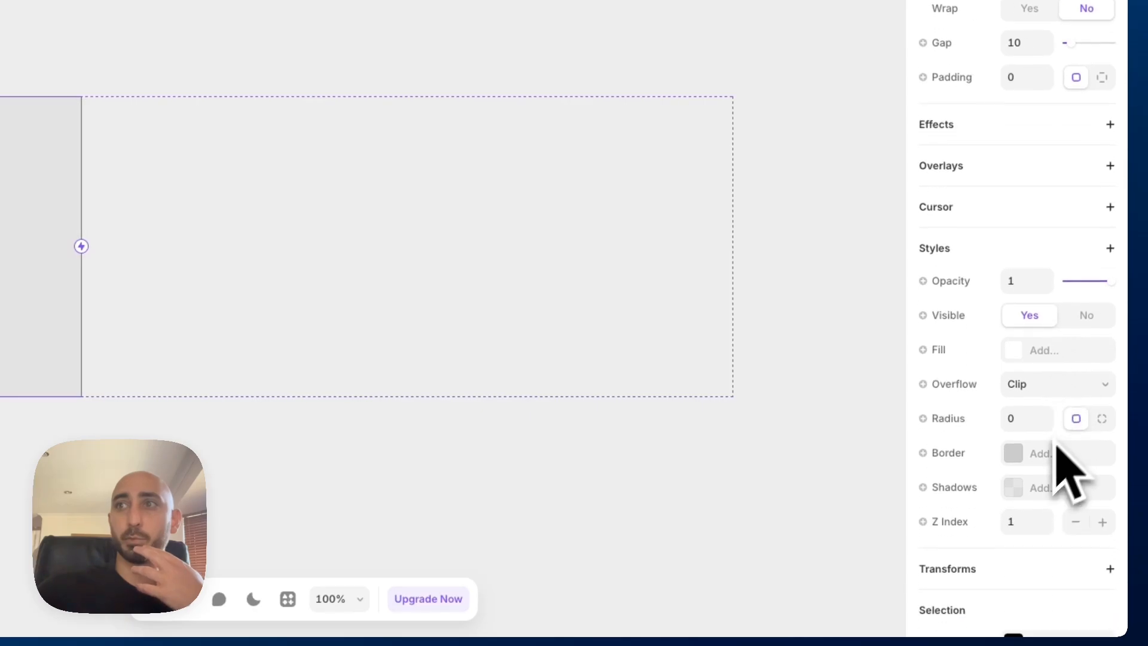
pyautogui.scroll(-1, 1057, 455)
pyautogui.click(1018, 492)
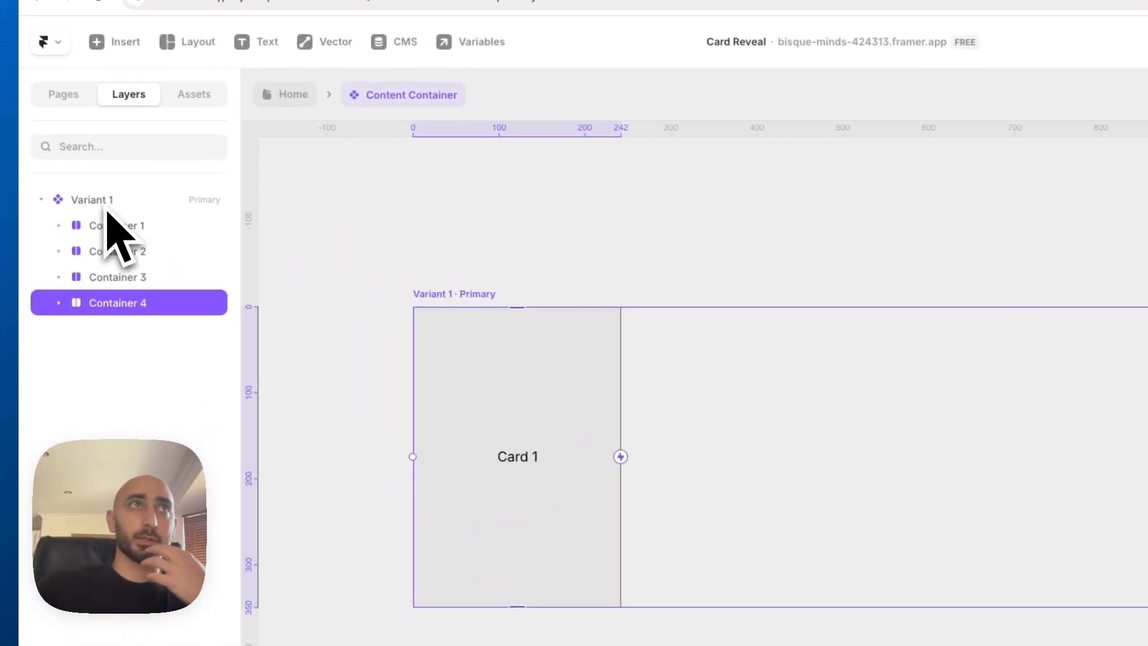
# Add a second variant of the Content Container component based on Variant 1
pyautogui.click(107, 202)
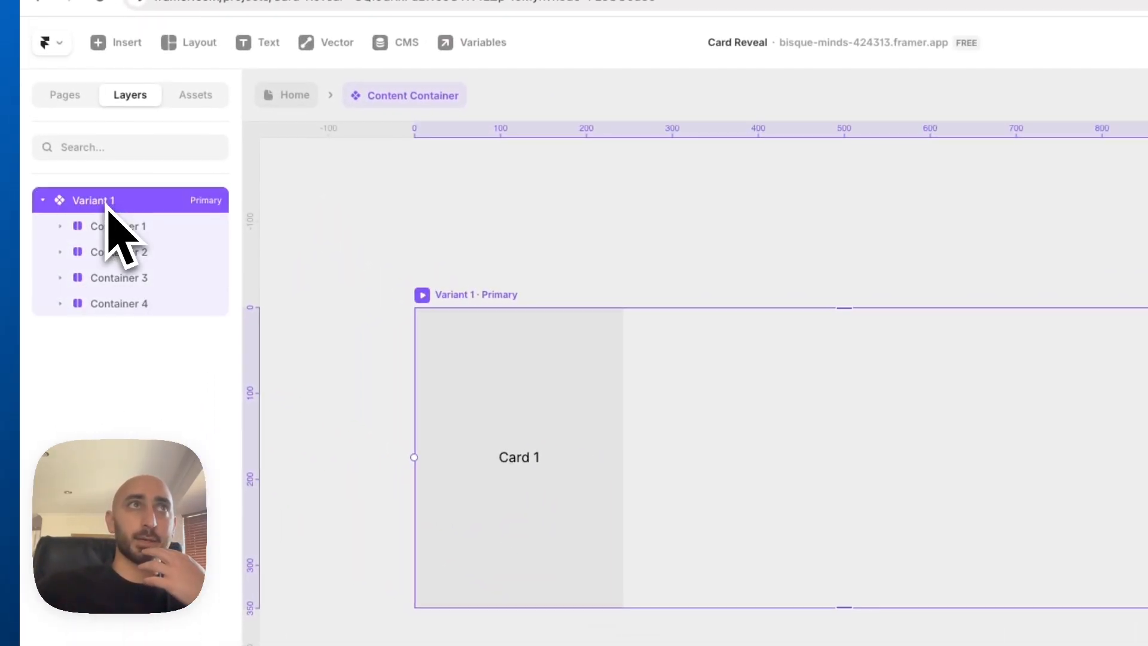
pyautogui.scroll(-3, 680, 185)
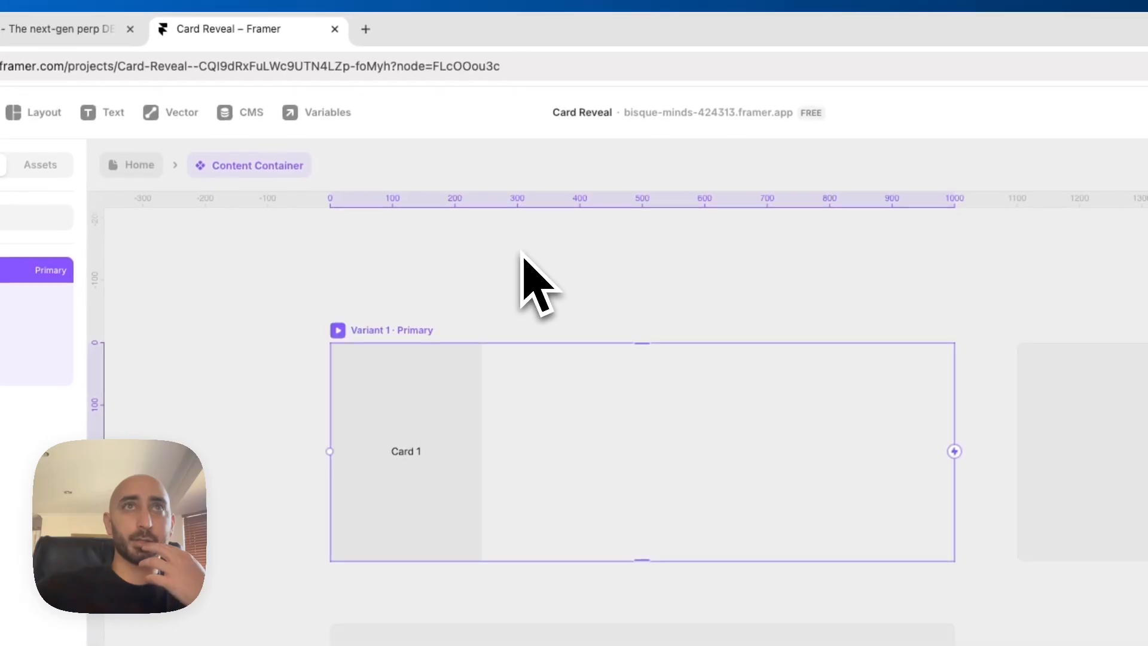
pyautogui.scroll(1, 677, 184)
pyautogui.hscroll(2, 888, 282)
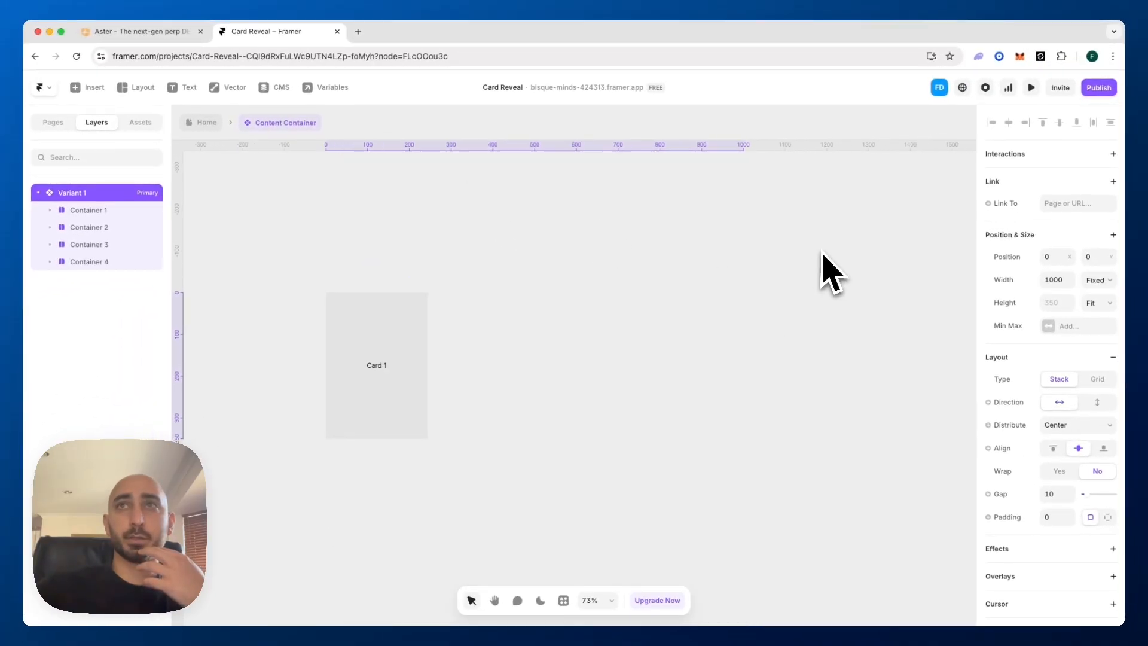
pyautogui.click(809, 354)
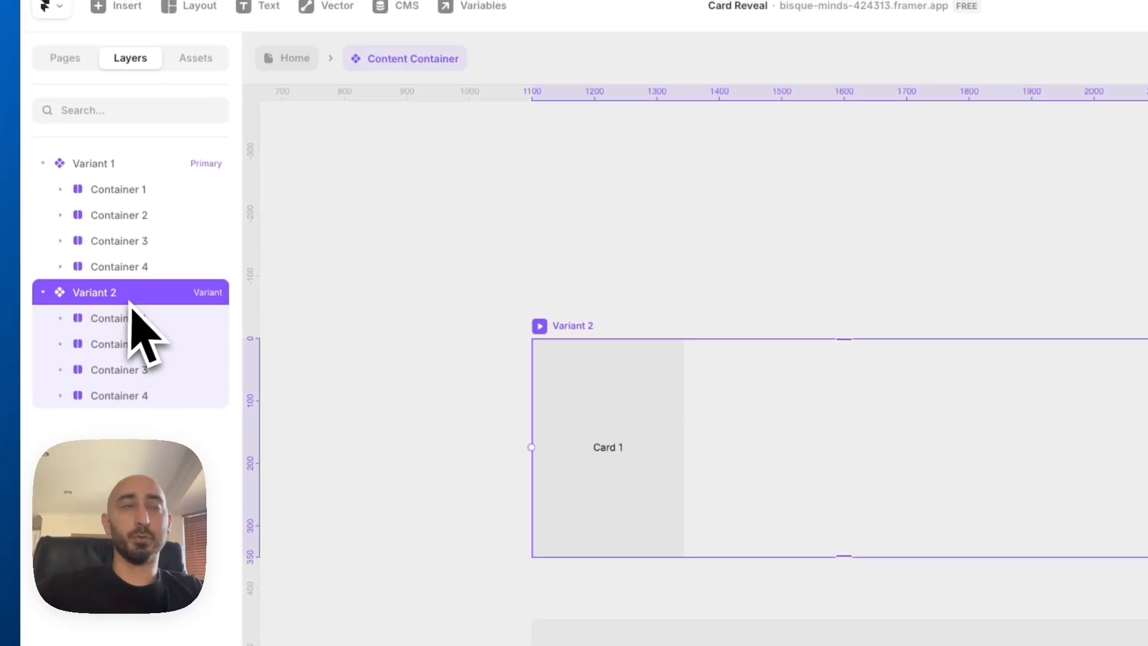
pyautogui.click(135, 321)
pyautogui.click(62, 320)
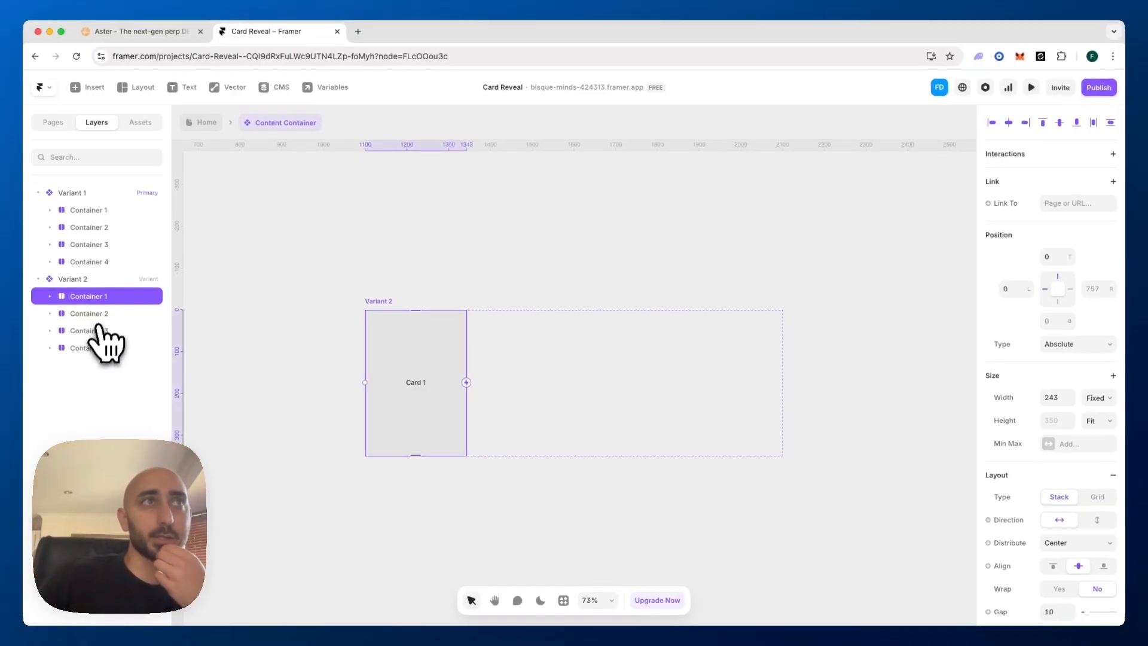
pyautogui.click(1090, 291)
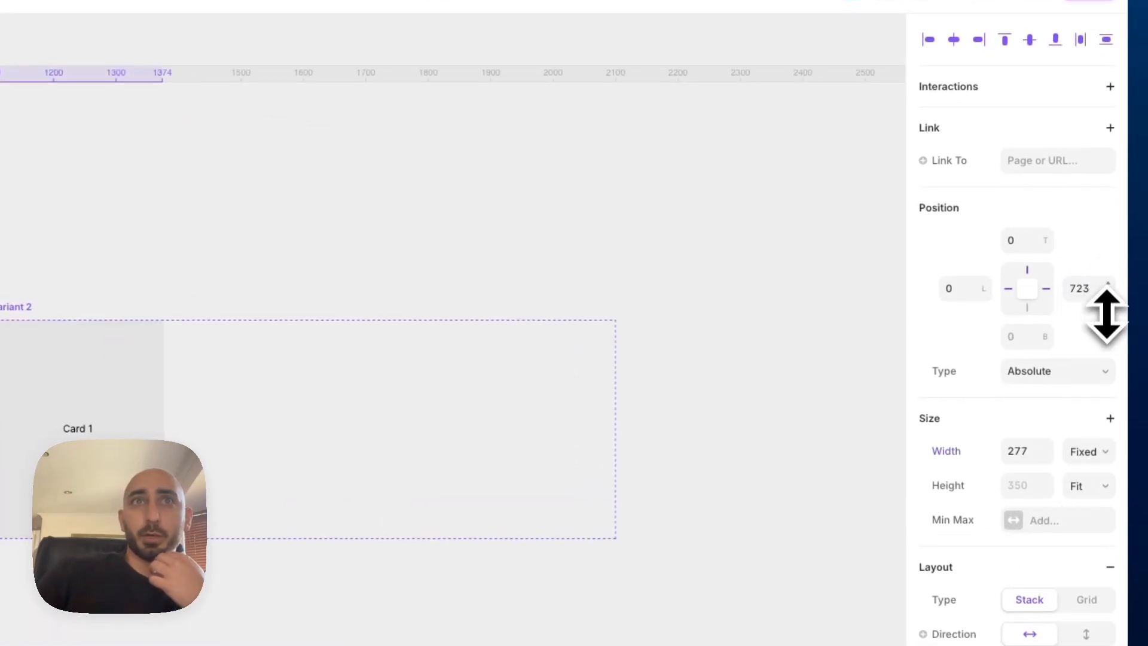
pyautogui.press('super+z')
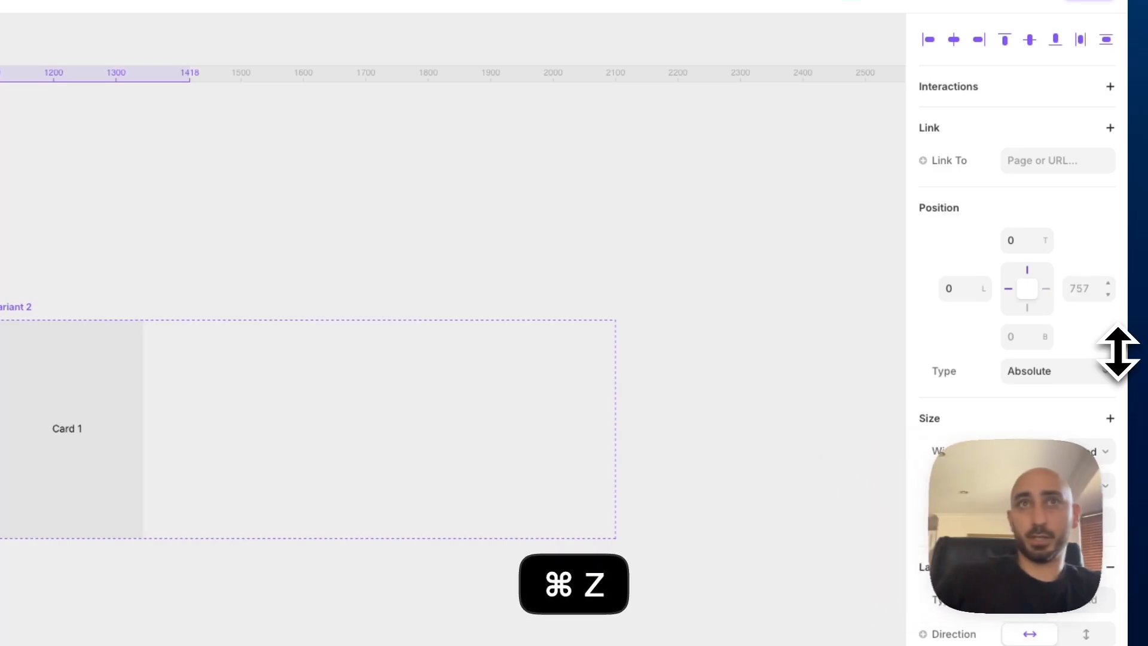
# Set the left offset of Container 2 in Variant 2 to 250
pyautogui.click(119, 346)
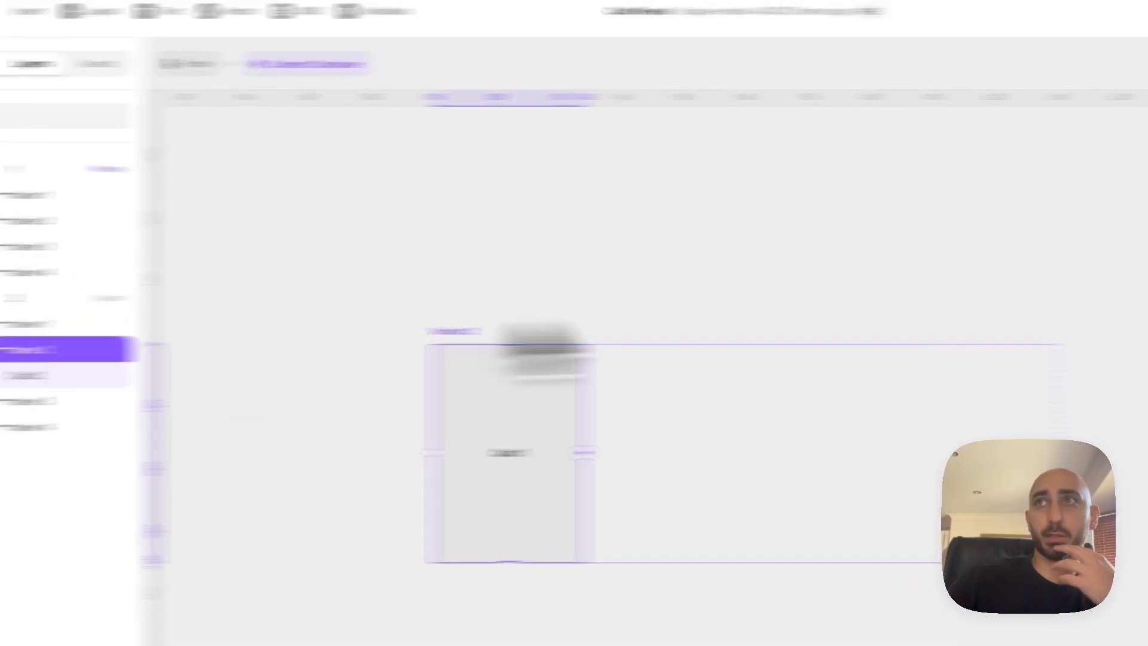
pyautogui.click(970, 307)
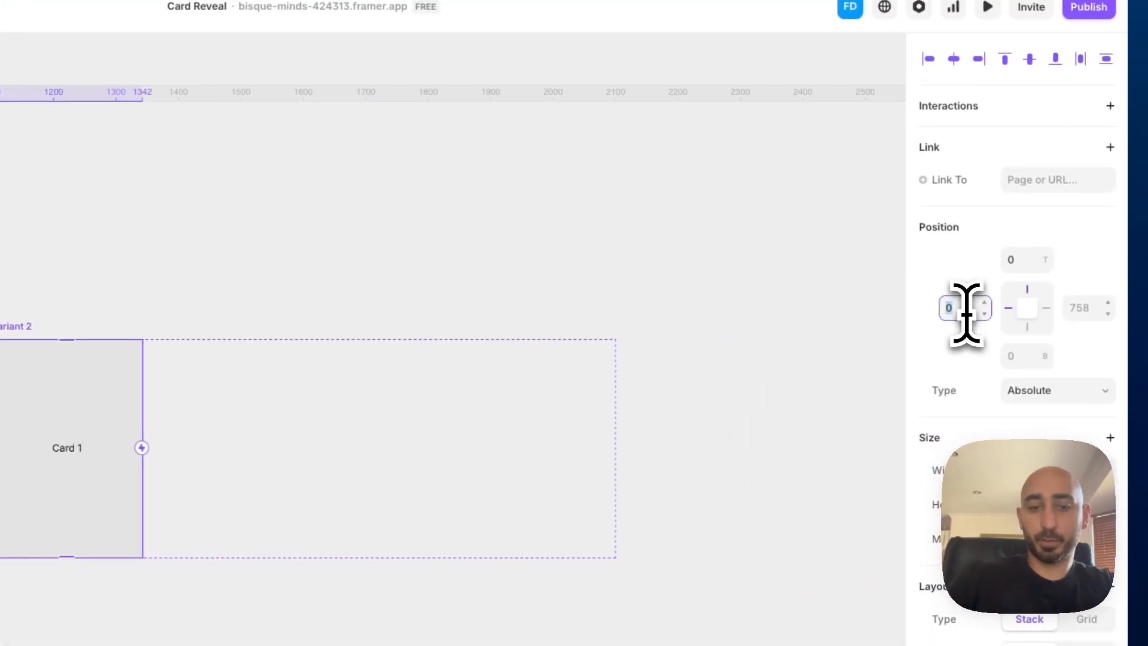
pyautogui.press('Return')
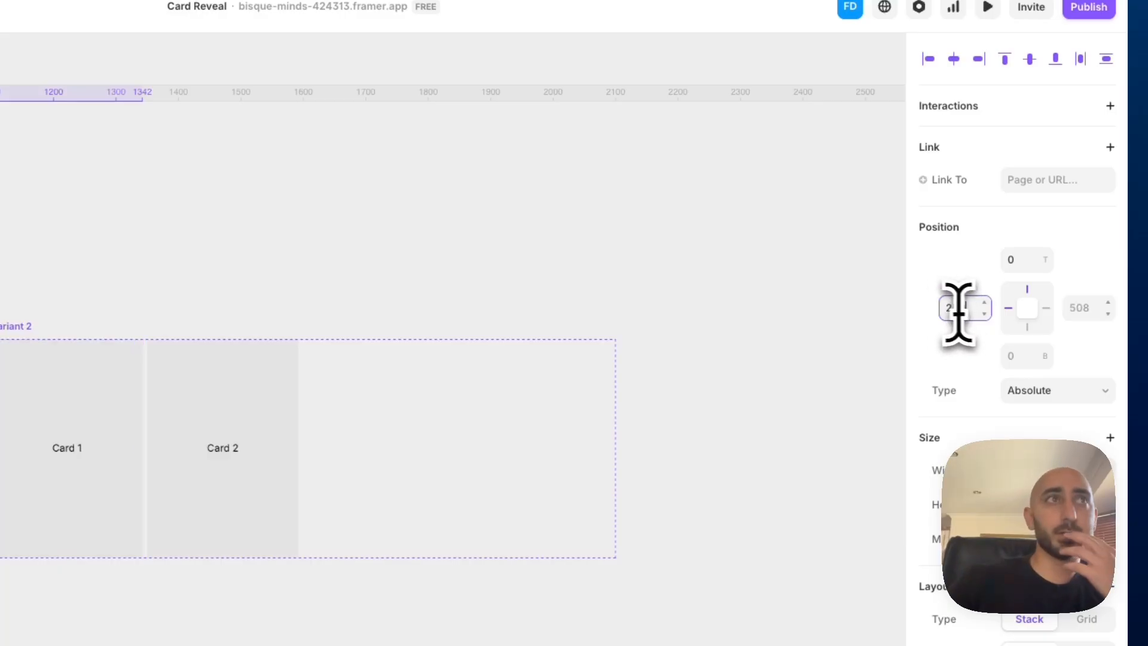
# Add a third variant based on Variant 2 and set its Container 3's left offset to 500
pyautogui.click(98, 286)
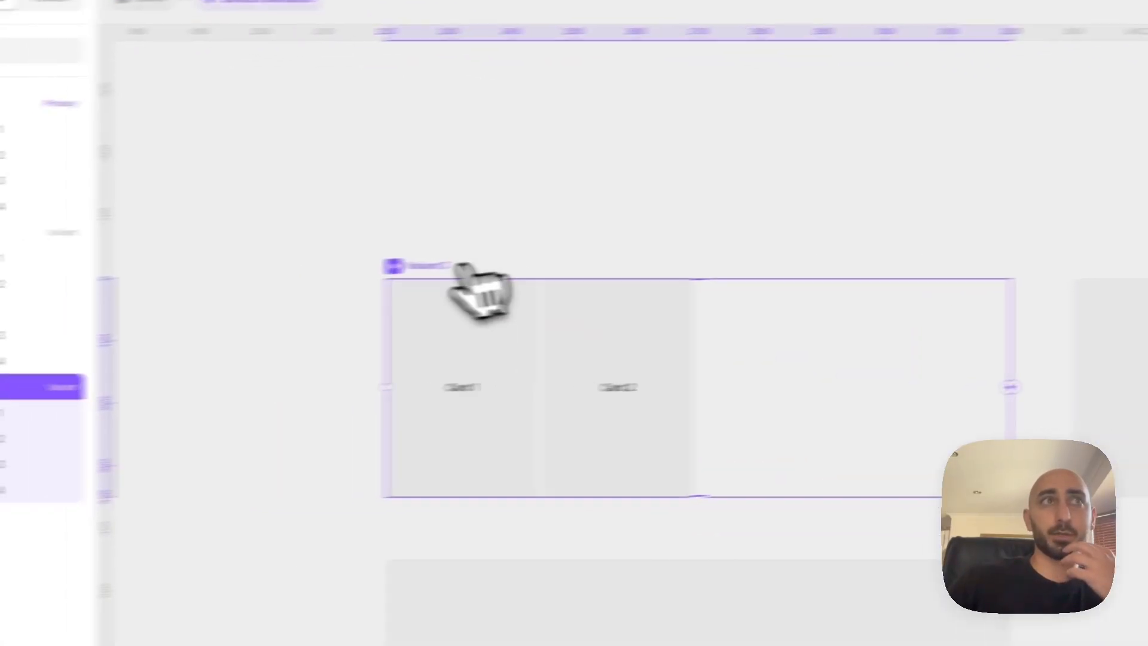
pyautogui.click(149, 453)
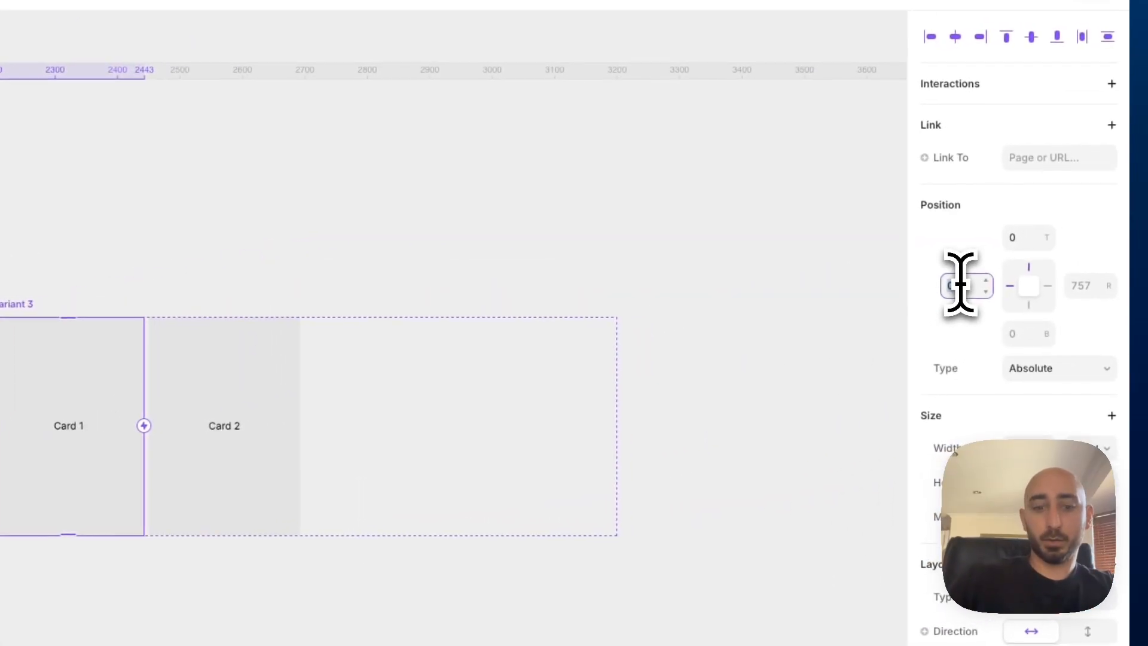
pyautogui.click(959, 286)
pyautogui.write('500')
pyautogui.press('Return')
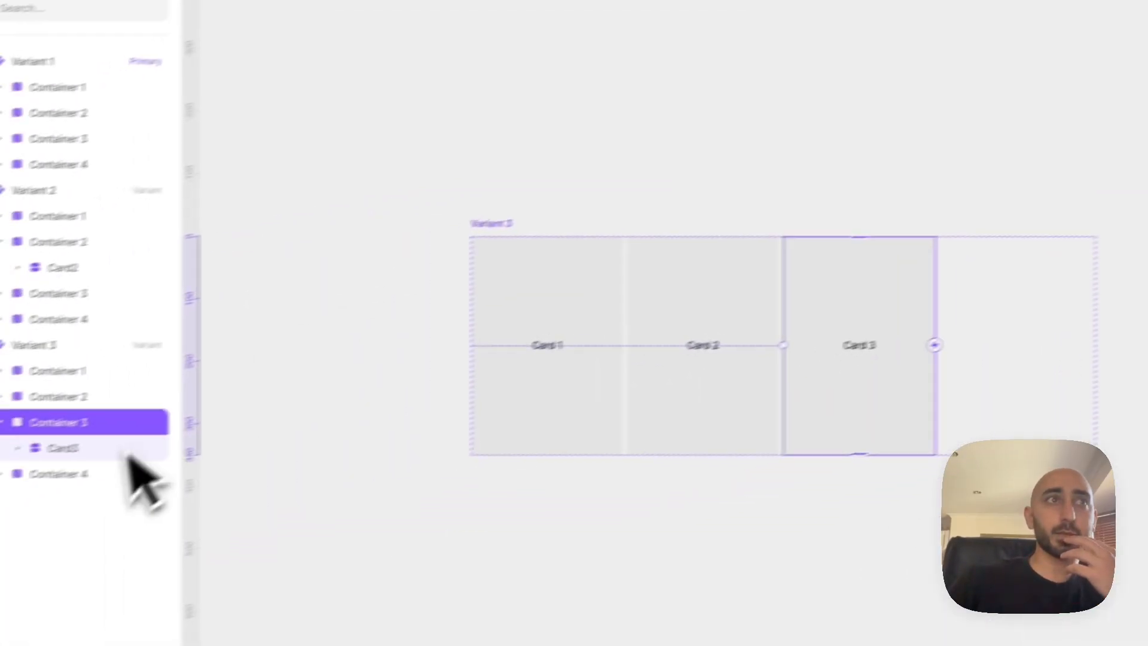
# Add a fourth variant based on Variant 3 and set its Container 4's left offset to 750
pyautogui.click(129, 465)
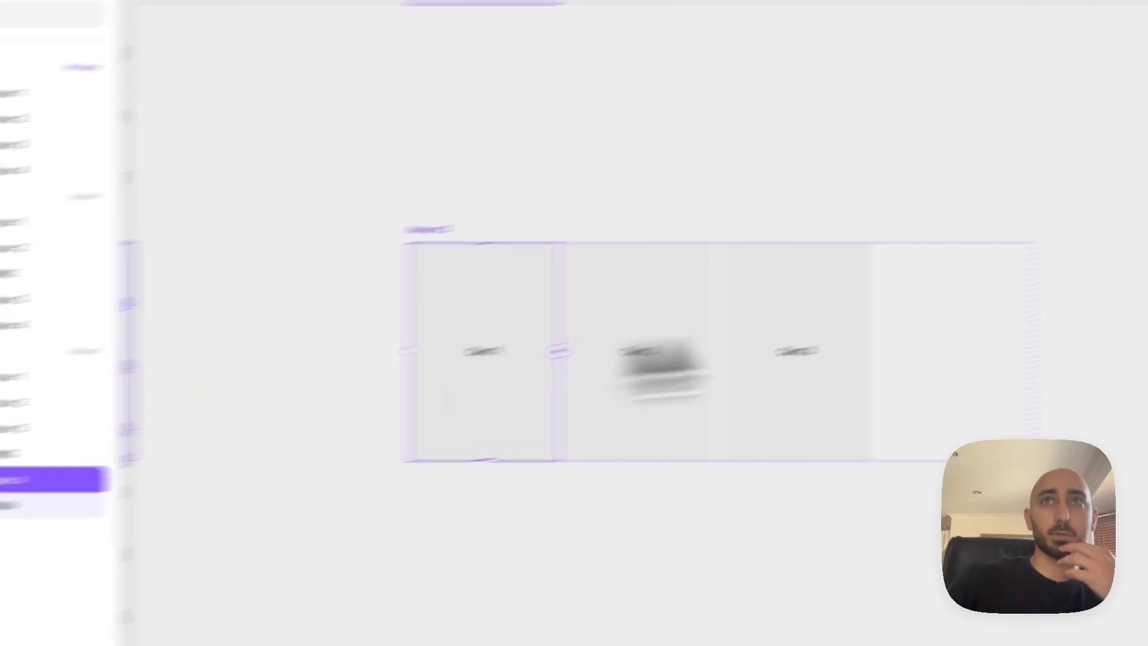
pyautogui.scroll(-4, 753, 320)
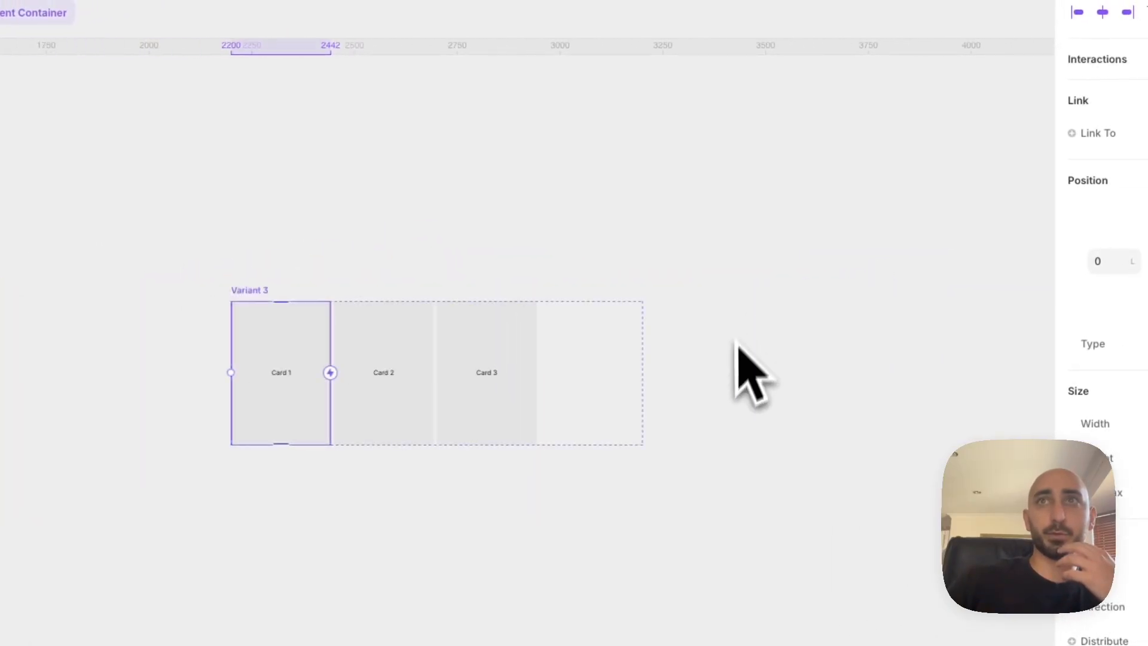
pyautogui.click(262, 293)
pyautogui.click(867, 364)
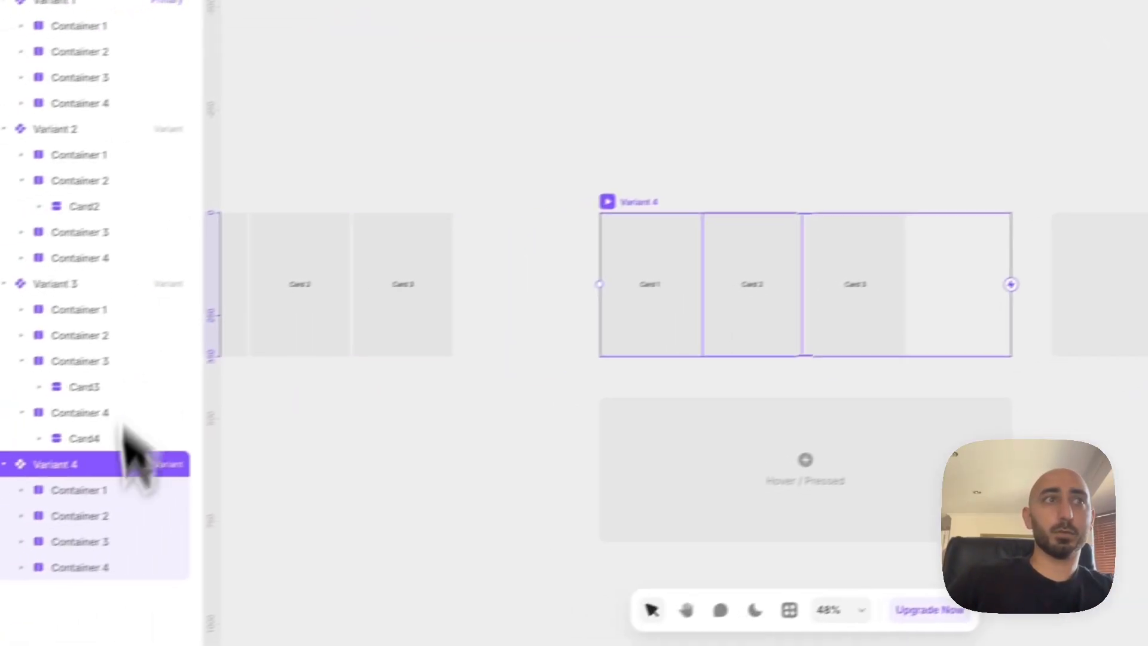
pyautogui.click(87, 567)
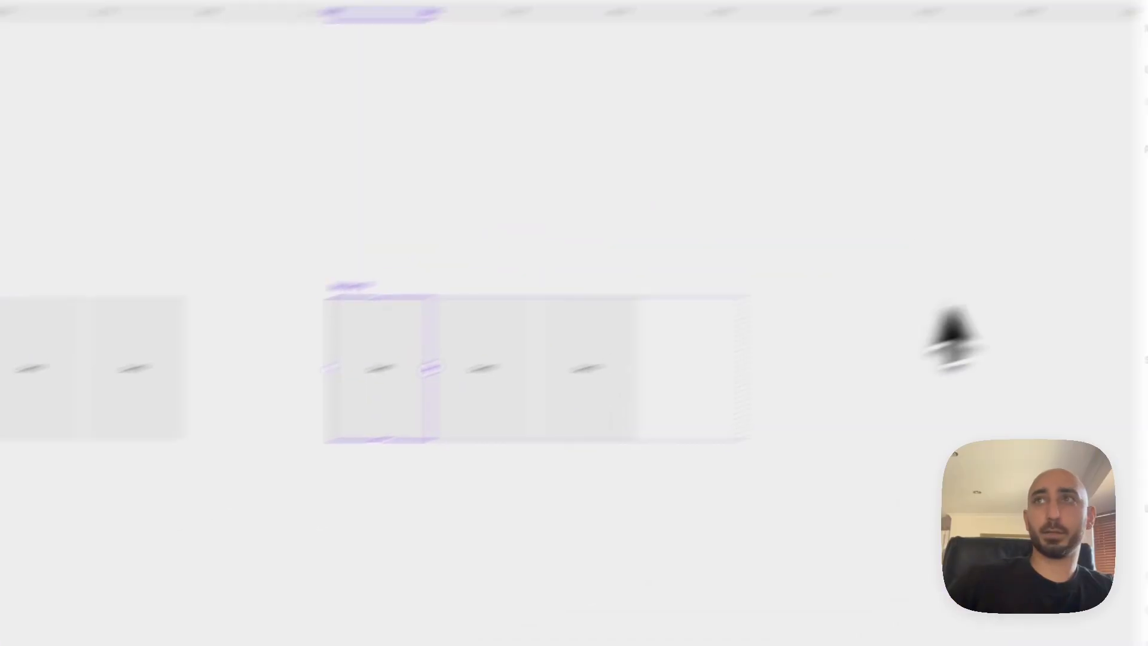
pyautogui.click(986, 298)
pyautogui.write('7')
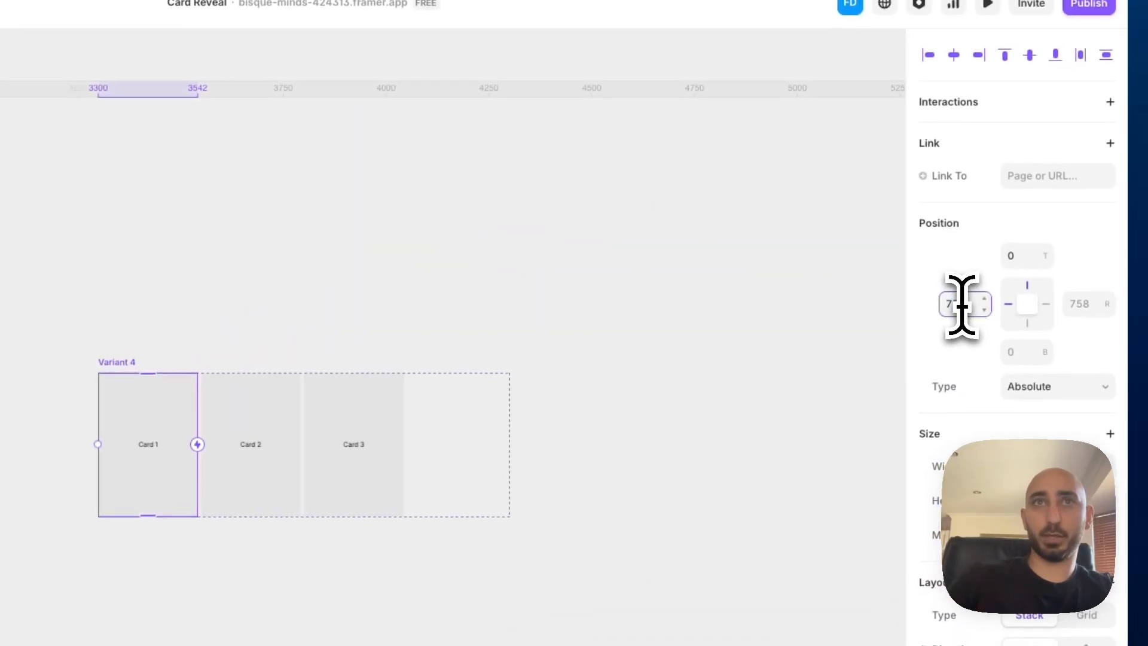
pyautogui.write('50')
pyautogui.press('Return')
pyautogui.click(199, 247)
pyautogui.hscroll(-3, 199, 248)
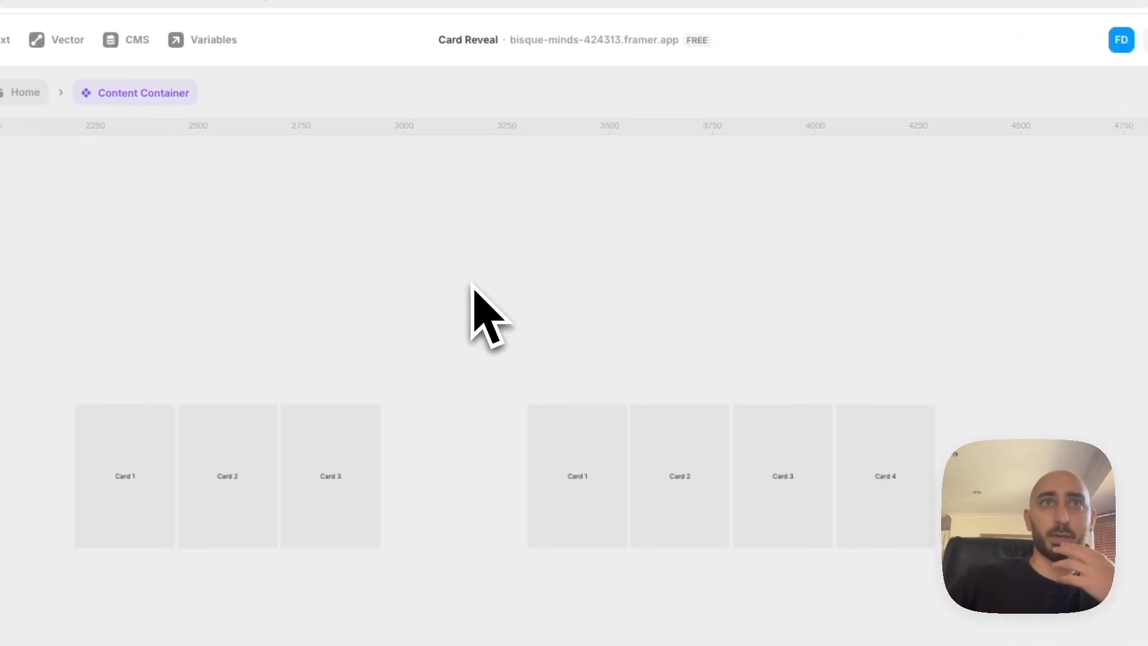
pyautogui.hscroll(-10, 473, 287)
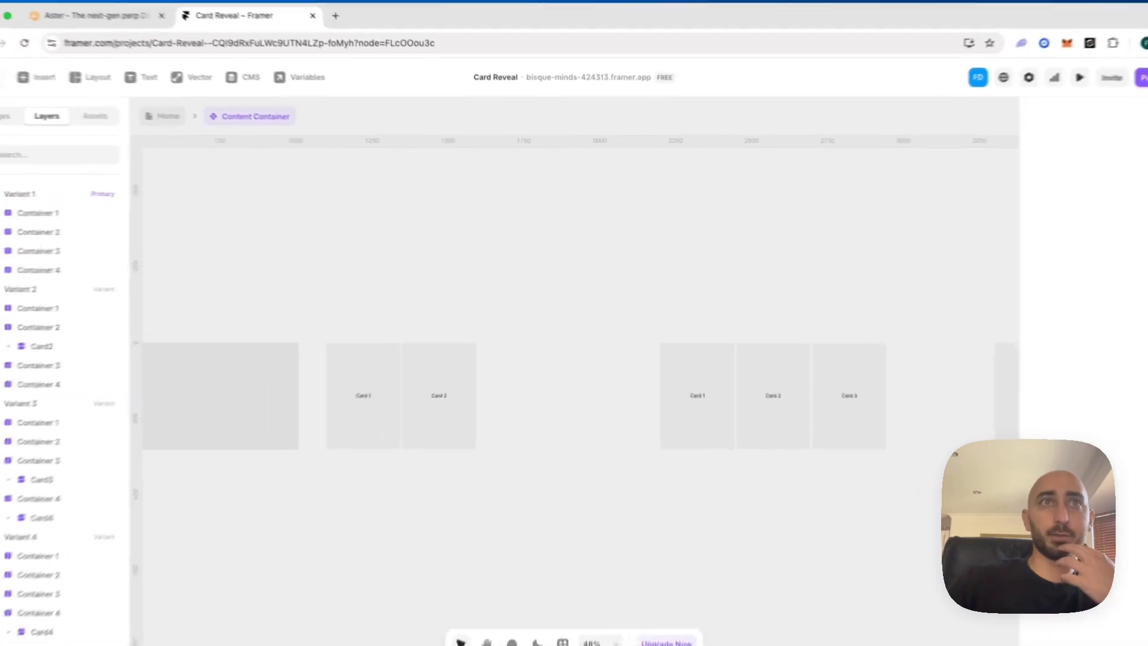
pyautogui.hscroll(-5, 574, 358)
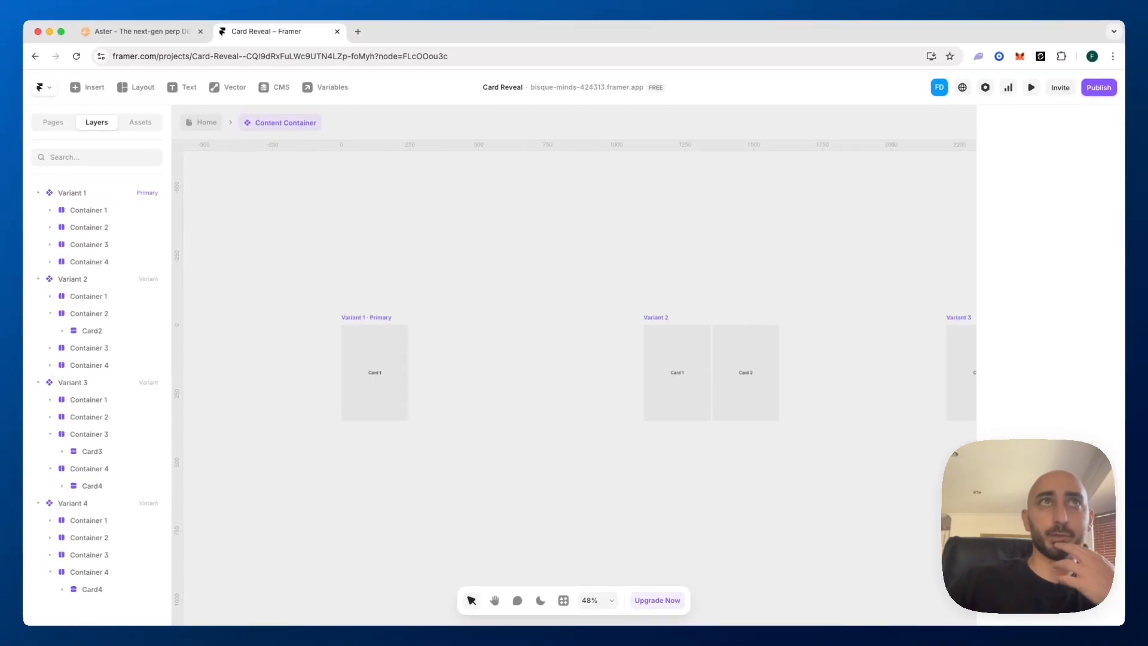
pyautogui.hscroll(8, 574, 371)
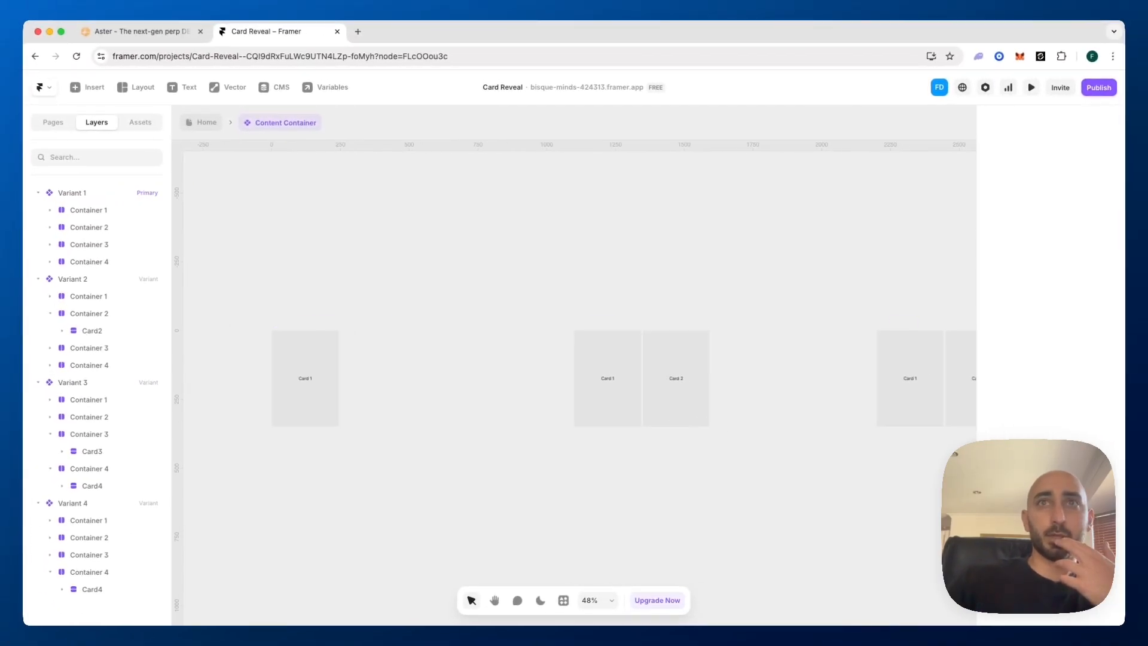
pyautogui.hscroll(8, 512, 269)
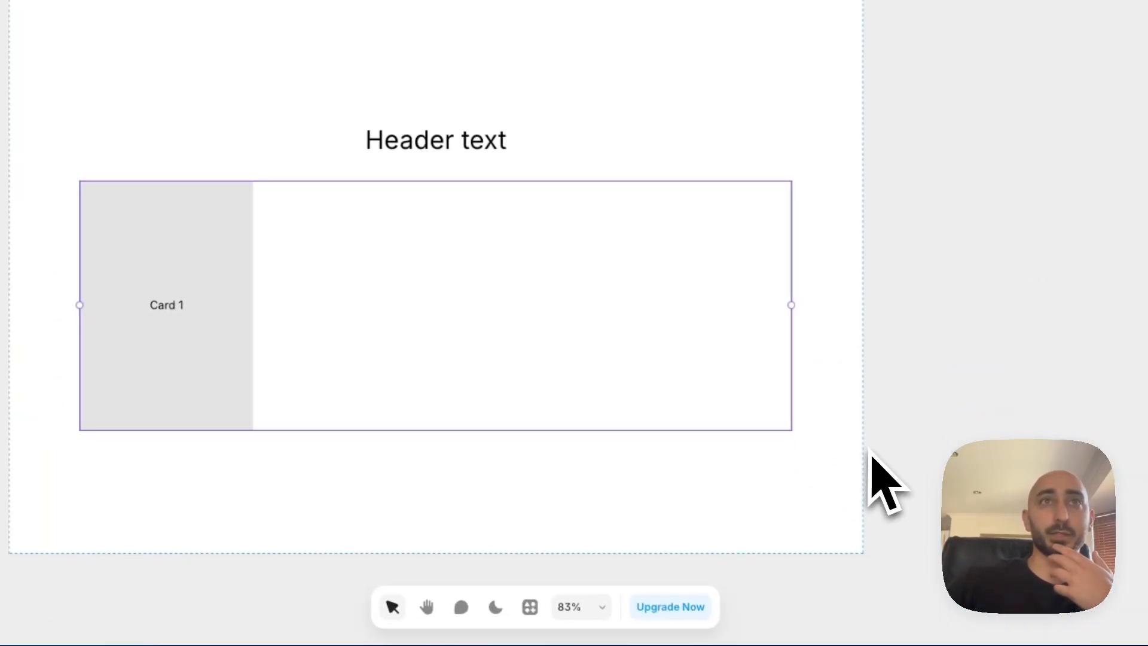
# On the Home page, draw a frame about 489 × 58 in the section, placed above the header text, and set its width to Fill
pyautogui.click(744, 474)
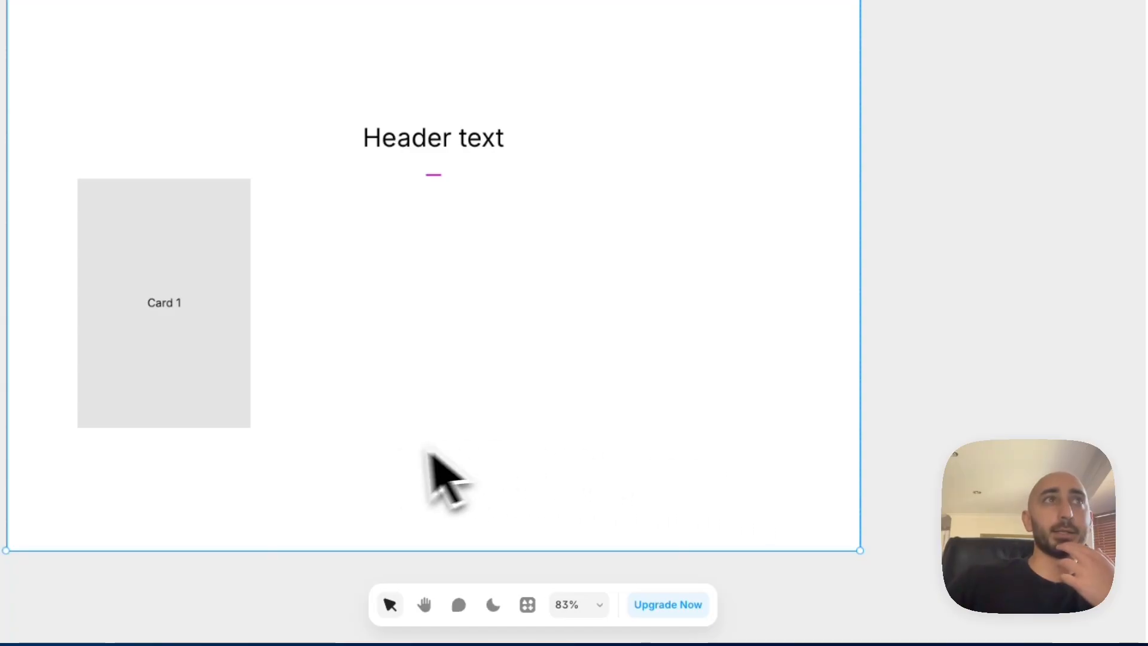
pyautogui.press('f')
pyautogui.moveTo(275, 474)
pyautogui.mouseDown()
pyautogui.moveTo(580, 474)
pyautogui.moveTo(624, 514)
pyautogui.mouseUp()
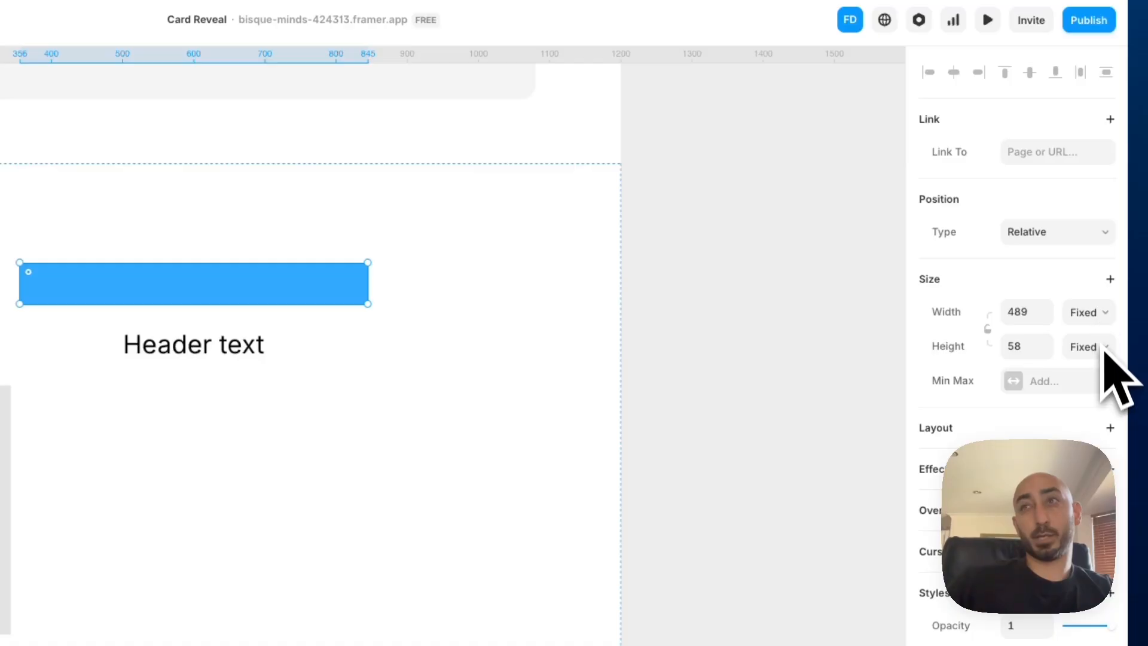
pyautogui.click(1099, 313)
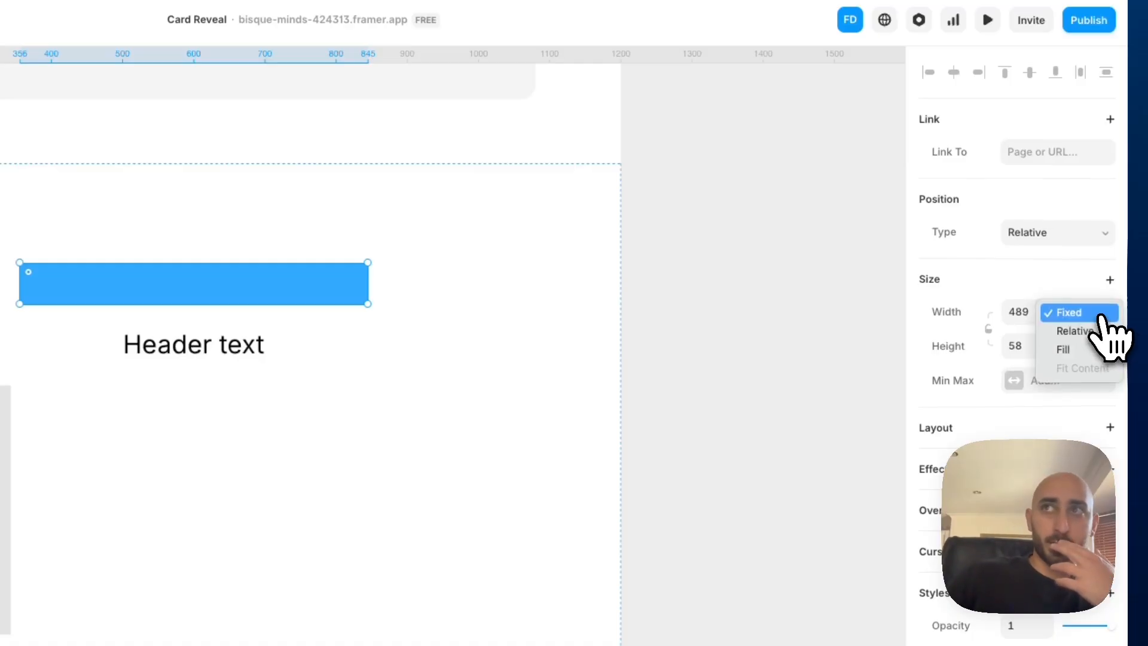
pyautogui.click(1071, 351)
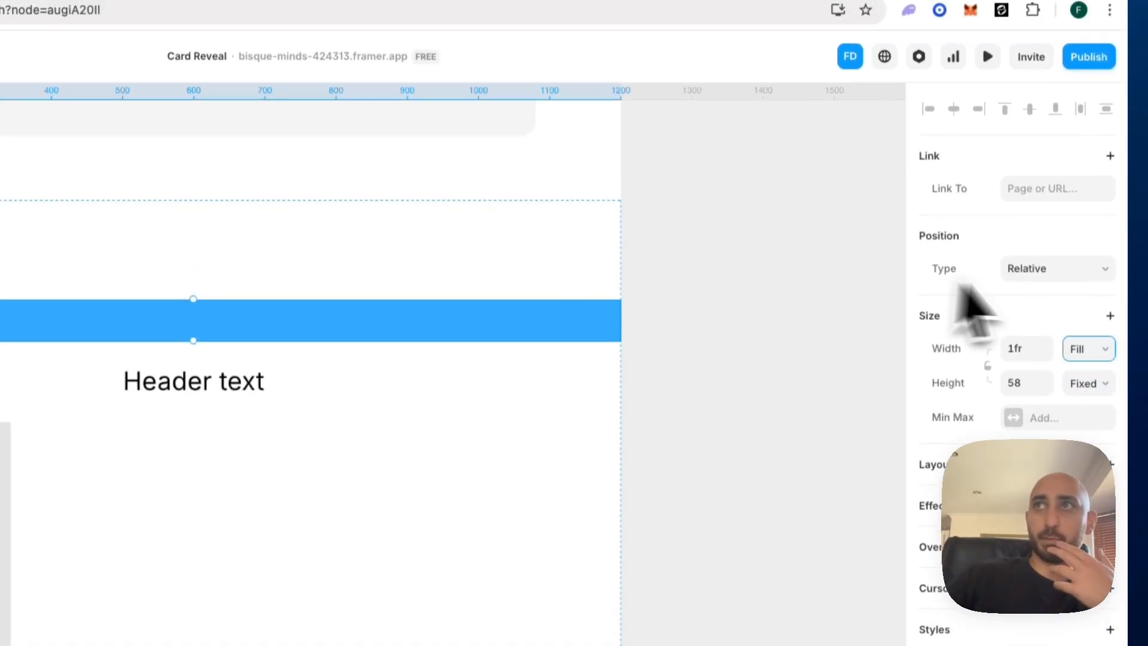
# Set the new frame's position type to Absolute and pin it to the section with 0 offsets on all four sides
pyautogui.click(1037, 233)
pyautogui.click(1039, 257)
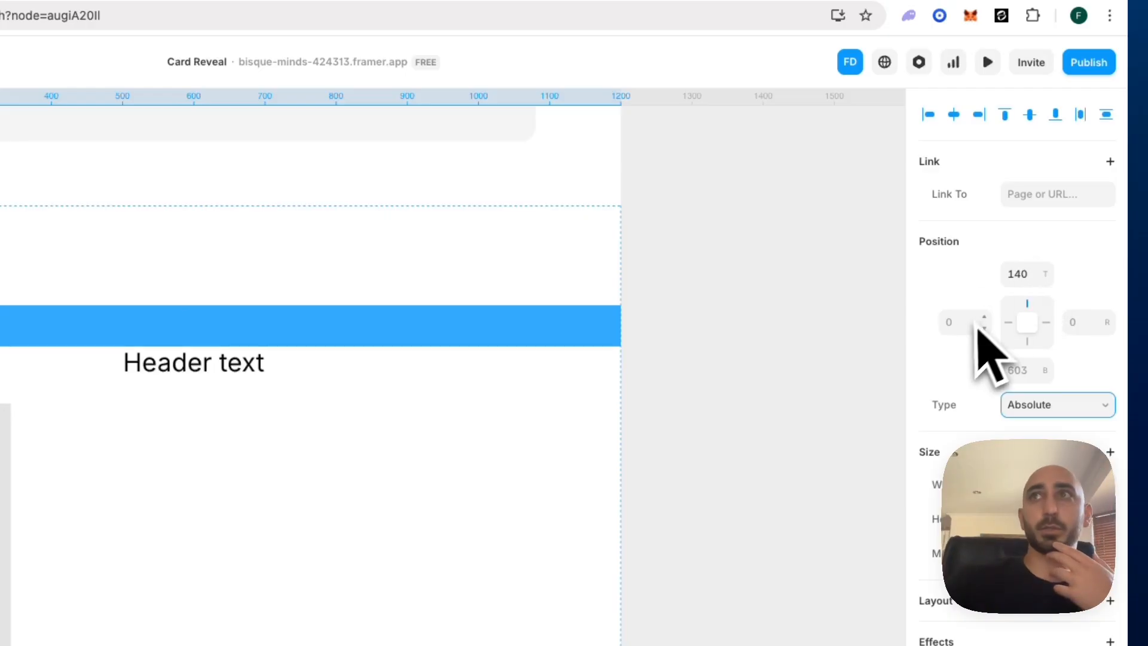
pyautogui.press('Tab')
pyautogui.write('0')
pyautogui.press('Tab')
pyautogui.write('0')
pyautogui.press('Tab')
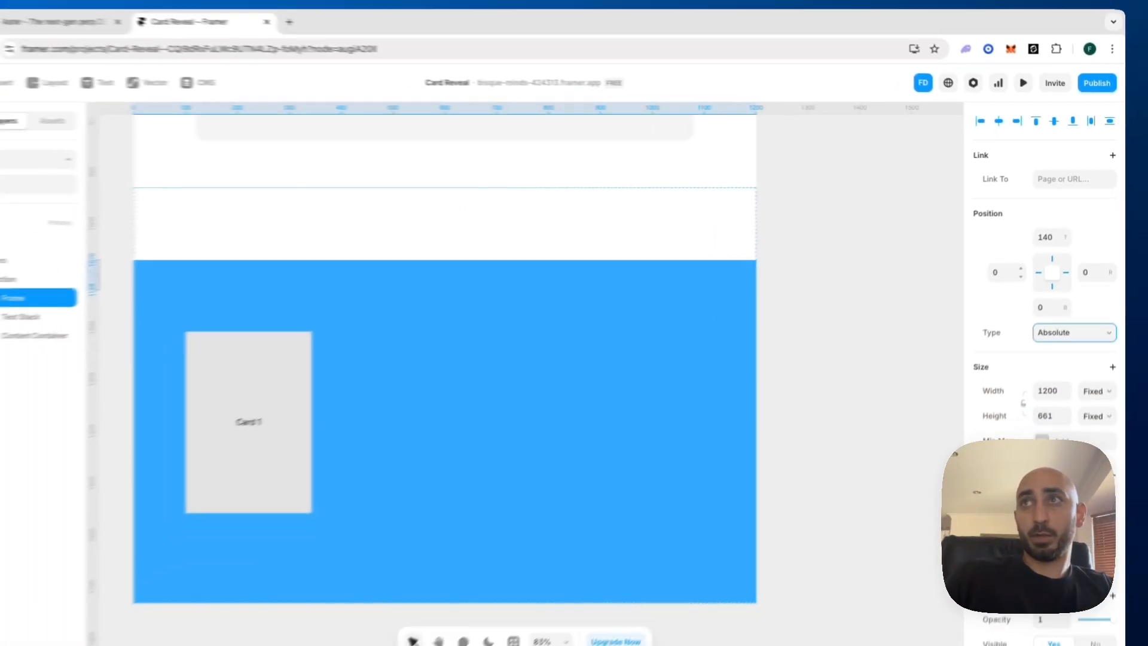
pyautogui.hotkey('shift', 'Tab')
pyautogui.hotkey('shift', 'Tab')
pyautogui.hotkey('shift', 'Tab')
pyautogui.hotkey('shift', 'Tab')
pyautogui.write('0')
pyautogui.press('Return')
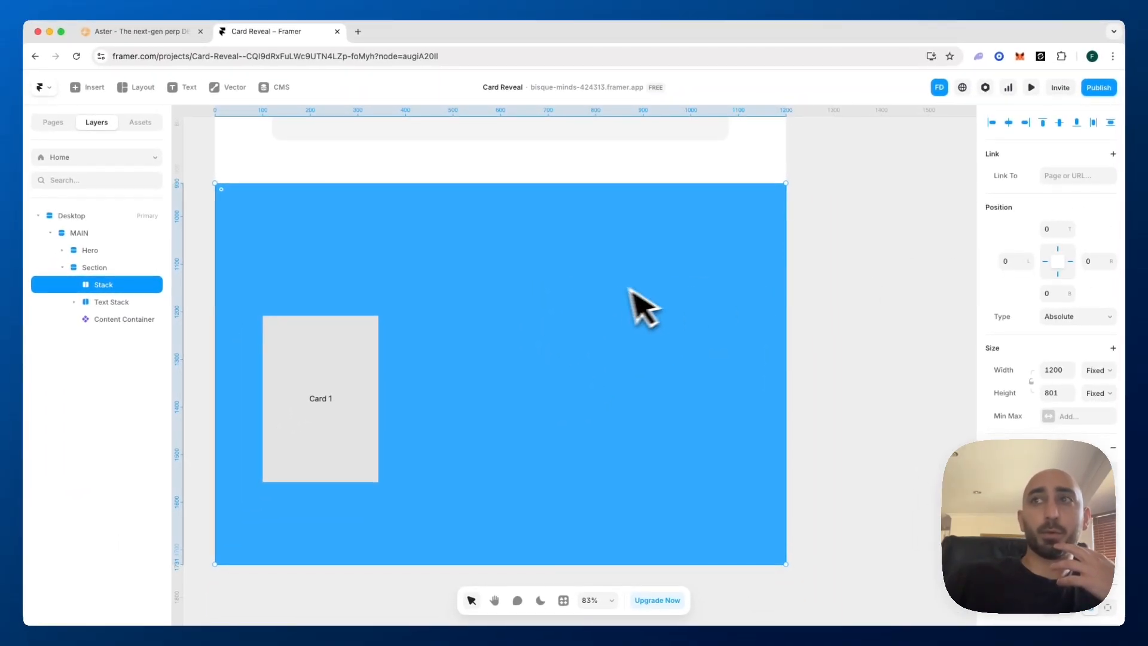
# Draw a frame about 440 × 104 inside the stack, then set its width to Fill and its height to 200
pyautogui.scroll(-10, 1047, 419)
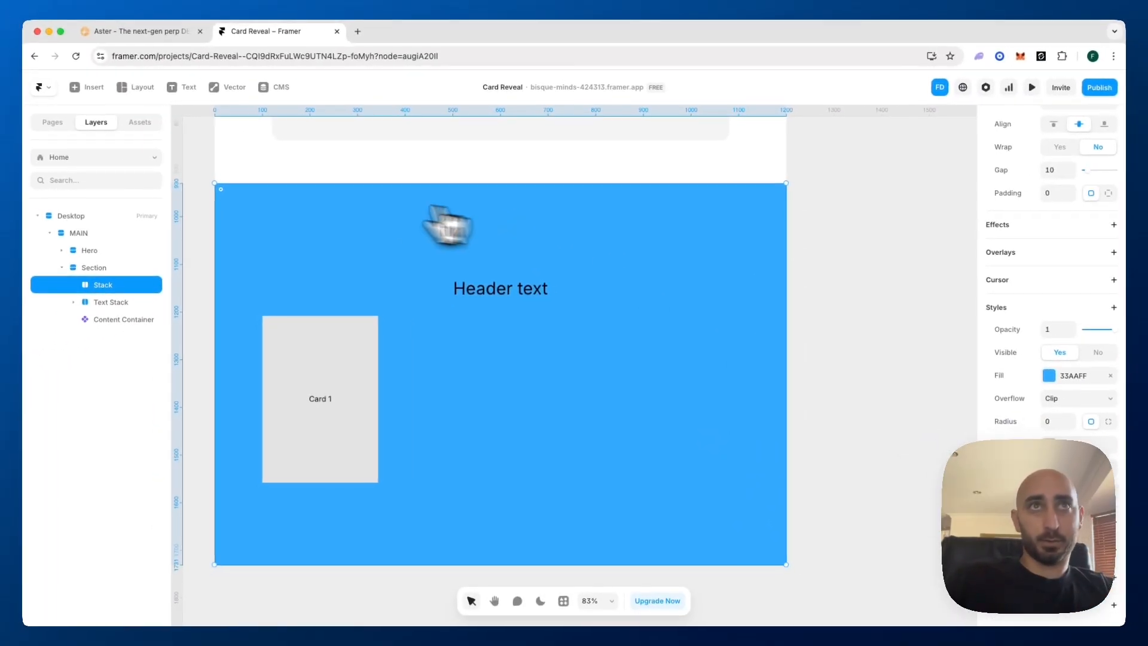
pyautogui.press('f')
pyautogui.moveTo(282, 209); pyautogui.dragTo(495, 257)
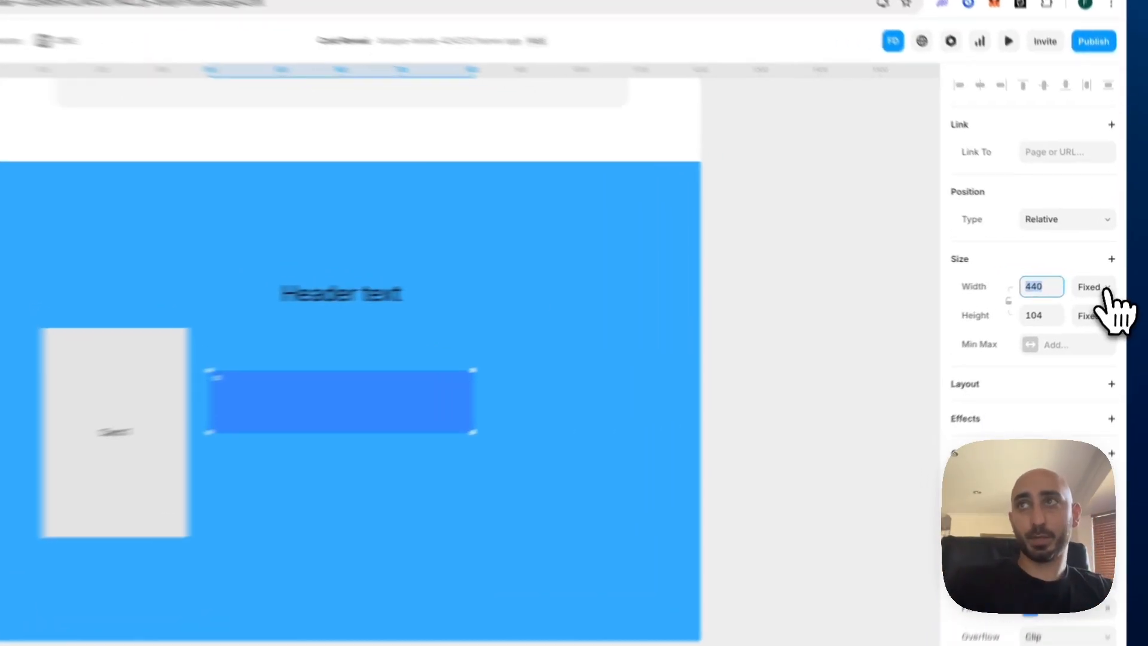
pyautogui.click(1100, 283)
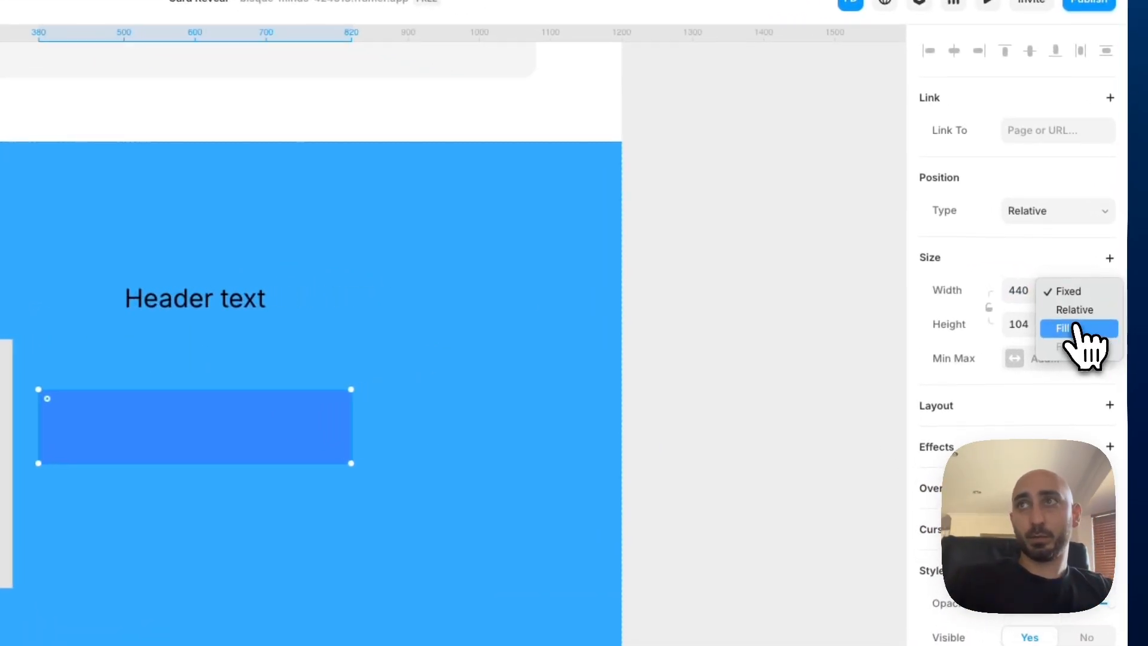
pyautogui.click(1090, 308)
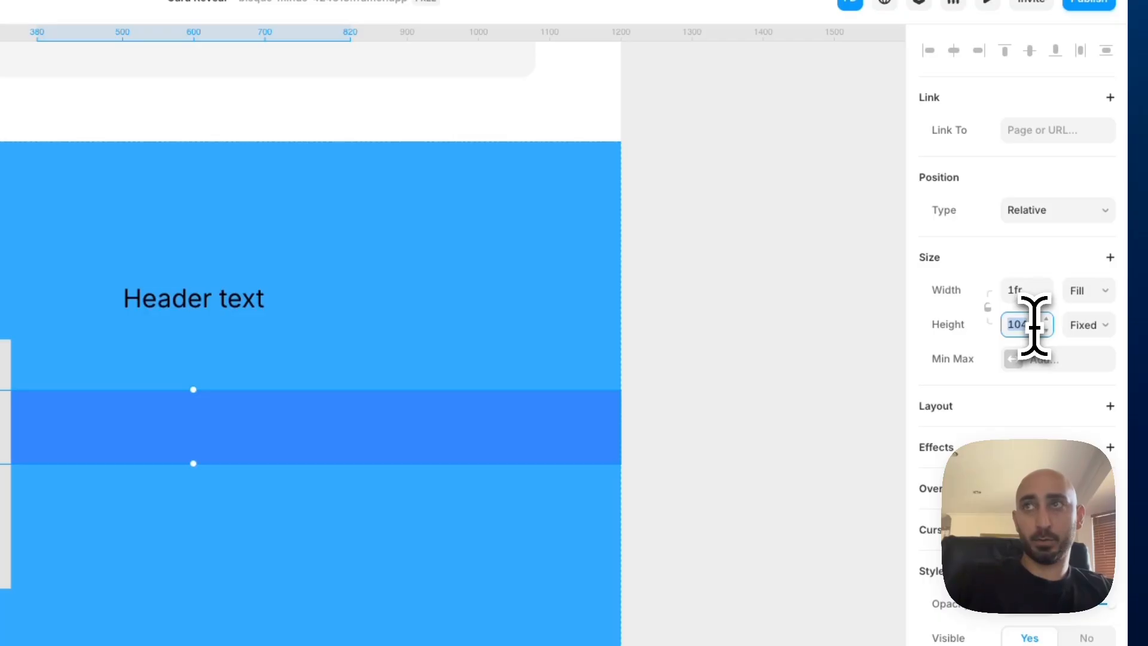
pyautogui.press('Return')
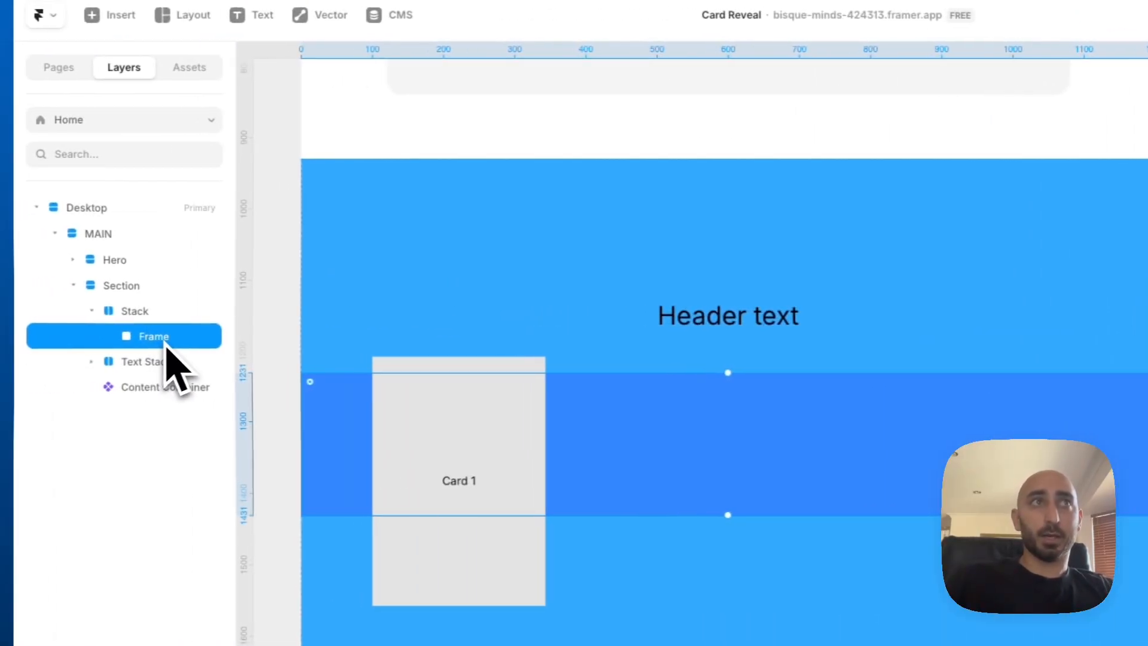
# Rename the frame inside the stack as Trigger1
pyautogui.doubleClick(172, 343)
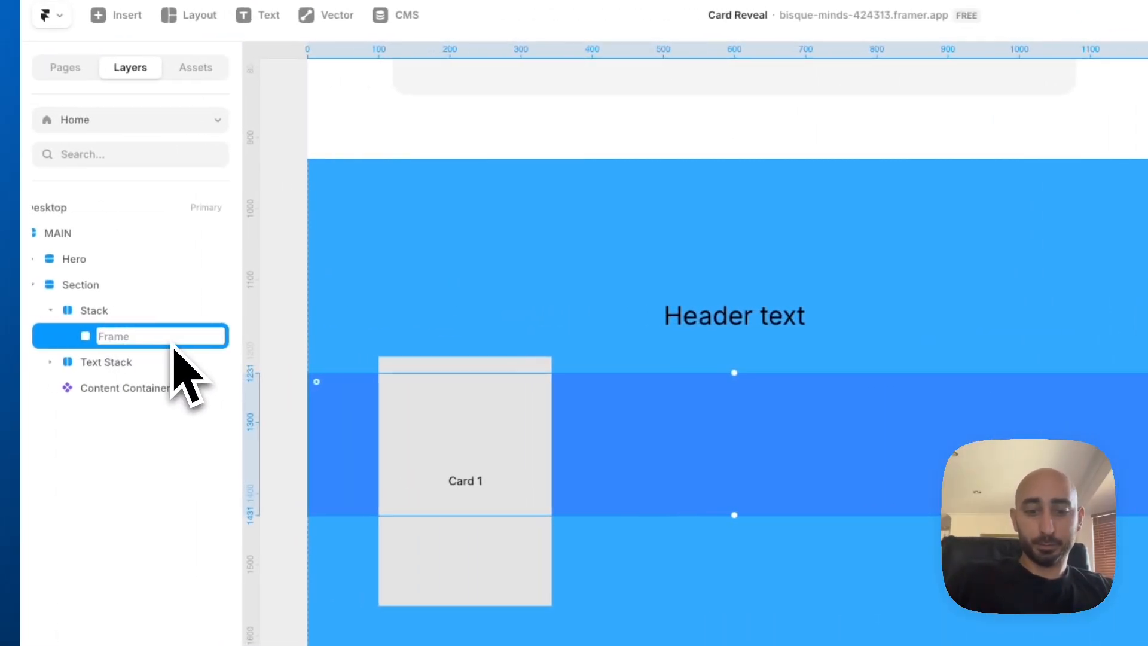
pyautogui.press('BackSpace')
pyautogui.press('BackSpace')
pyautogui.write('1')
pyautogui.press('Return')
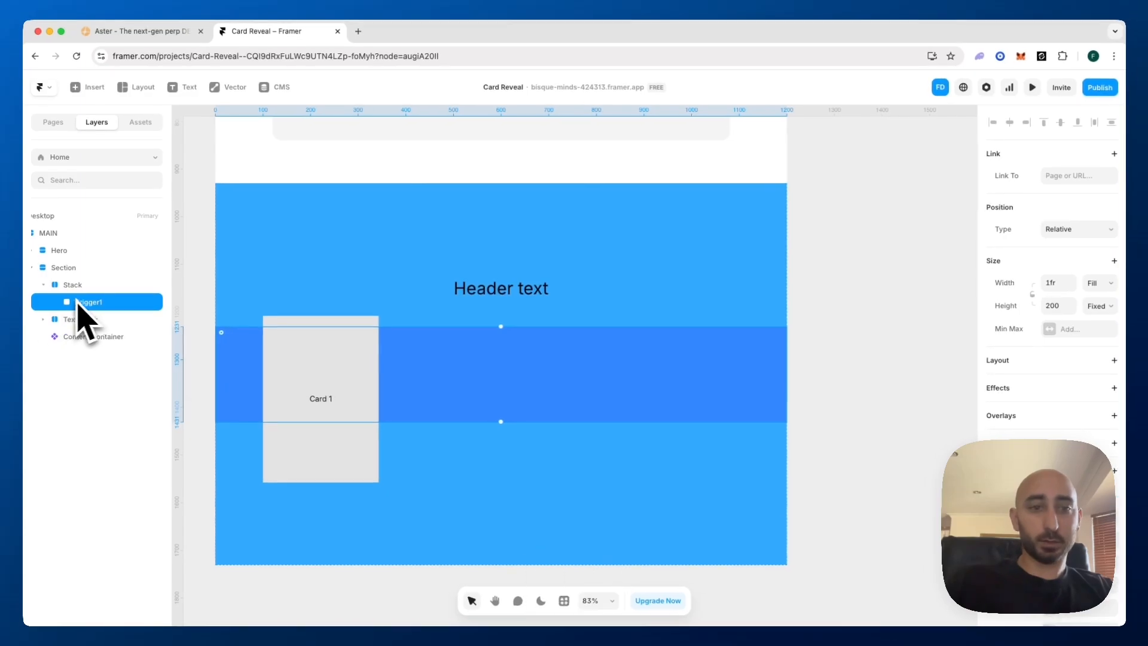
# Duplicate Trigger1 within the stack and set the stack's layout direction to vertical
pyautogui.press('super+d')
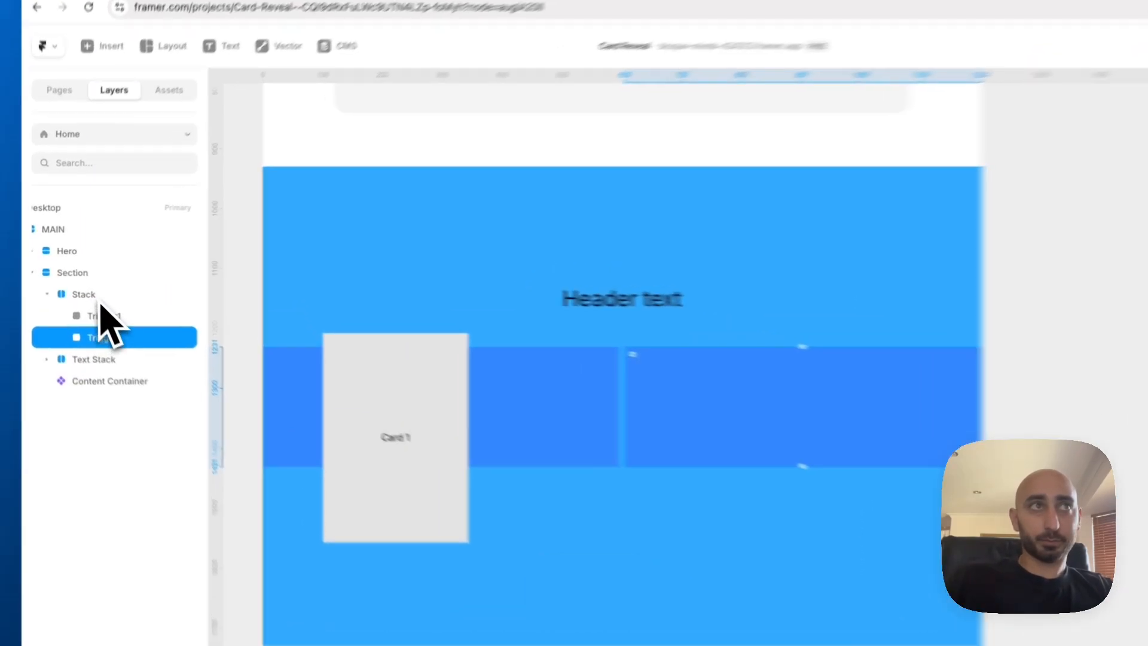
pyautogui.click(82, 287)
pyautogui.scroll(-5, 1061, 448)
pyautogui.scroll(2, 1062, 449)
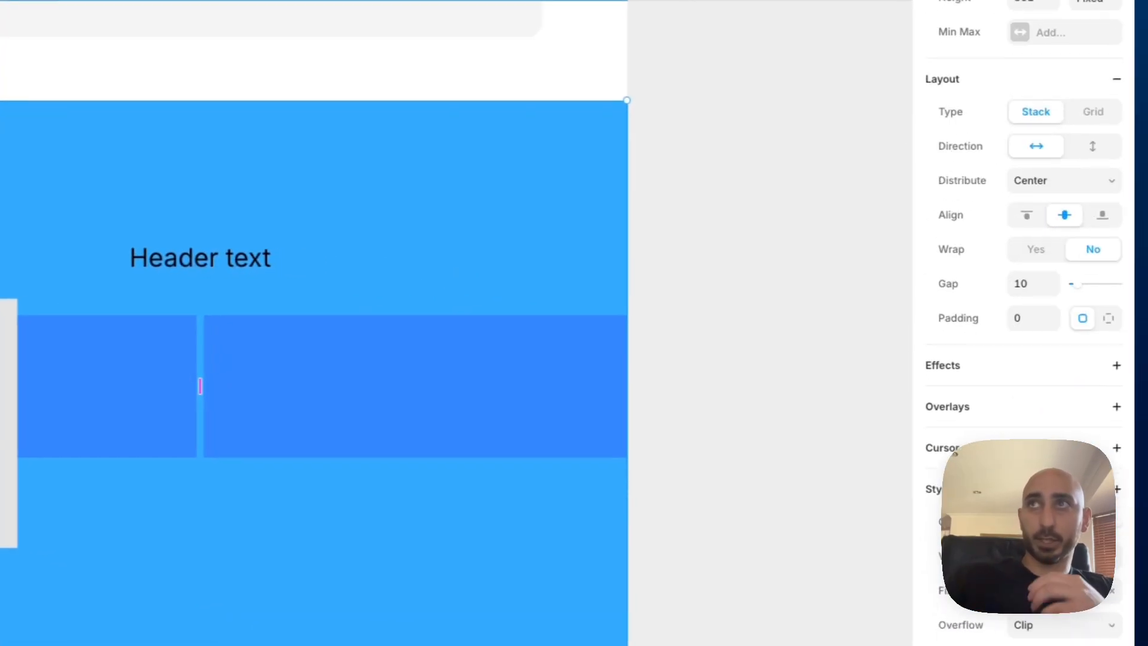
pyautogui.scroll(2, 1056, 341)
pyautogui.click(1091, 211)
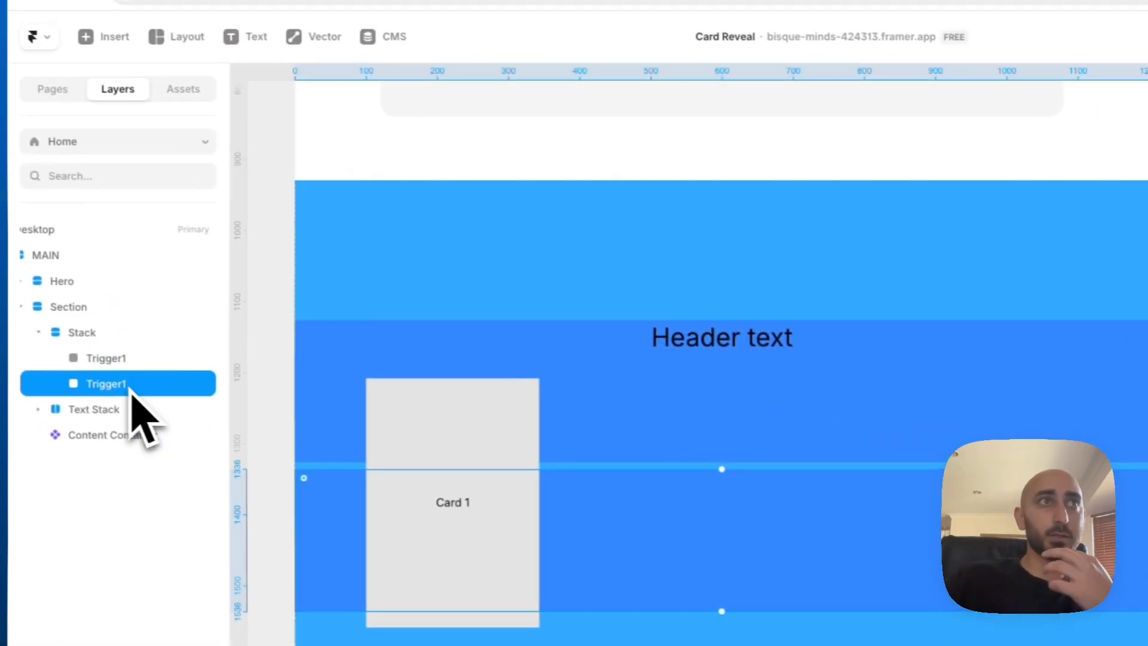
# Rename the duplicated trigger frame as Empty1
pyautogui.doubleClick(138, 384)
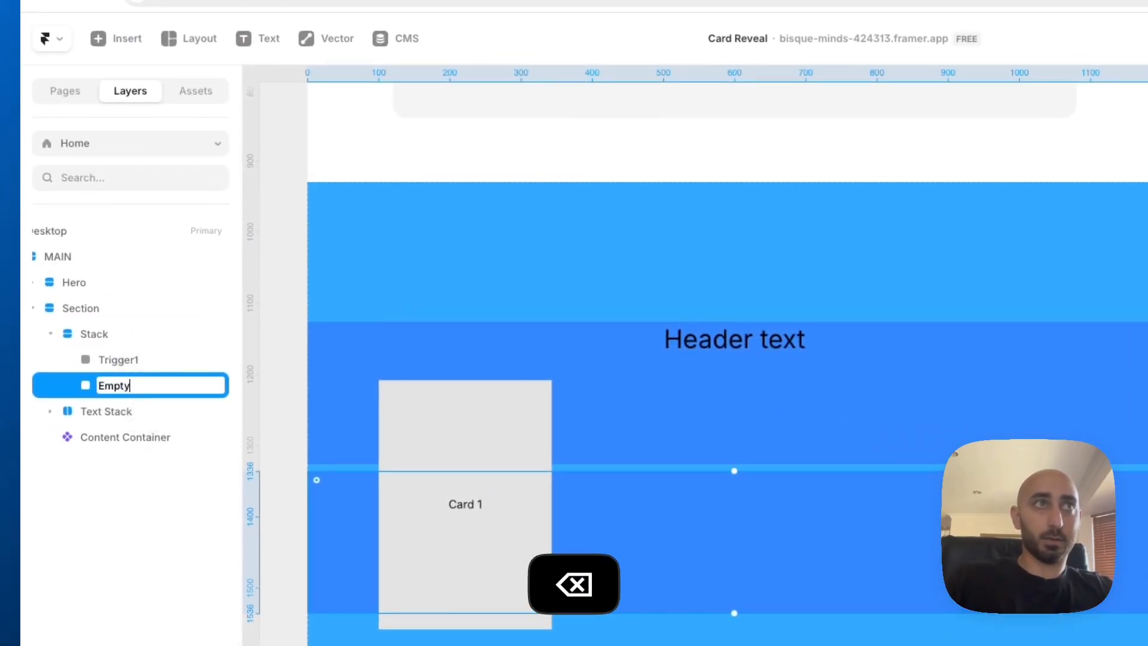
pyautogui.click(123, 370)
pyautogui.keyDown('shift'); pyautogui.click(127, 388); pyautogui.keyUp('shift')
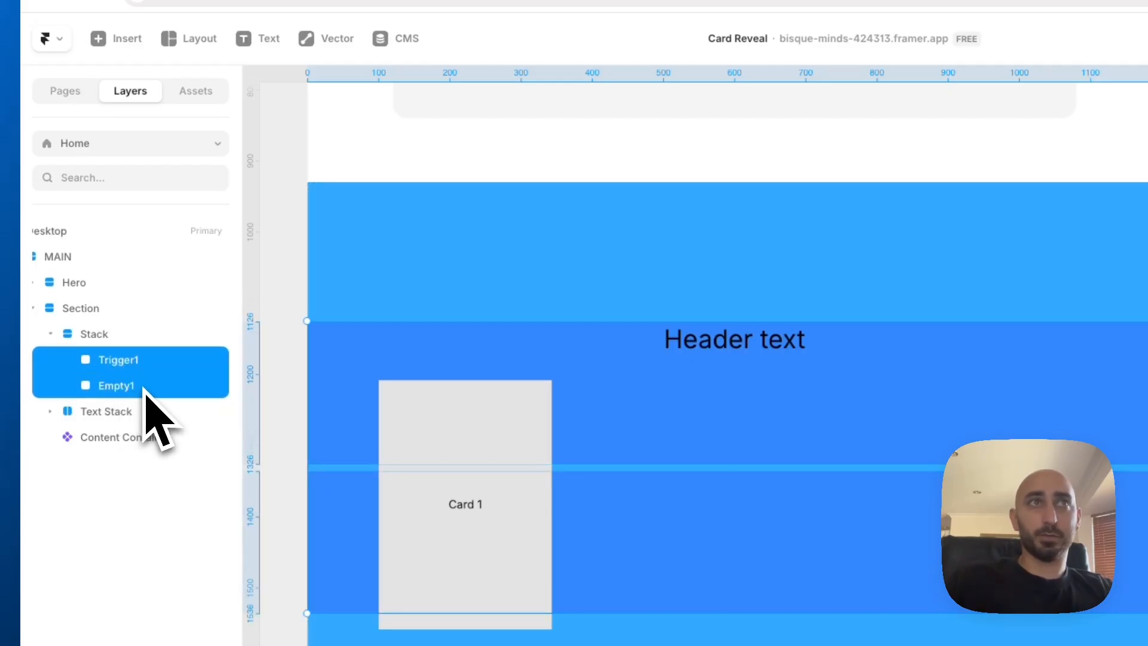
pyautogui.click(146, 389)
# Set the height of the Section to Fit Content
pyautogui.click(105, 311)
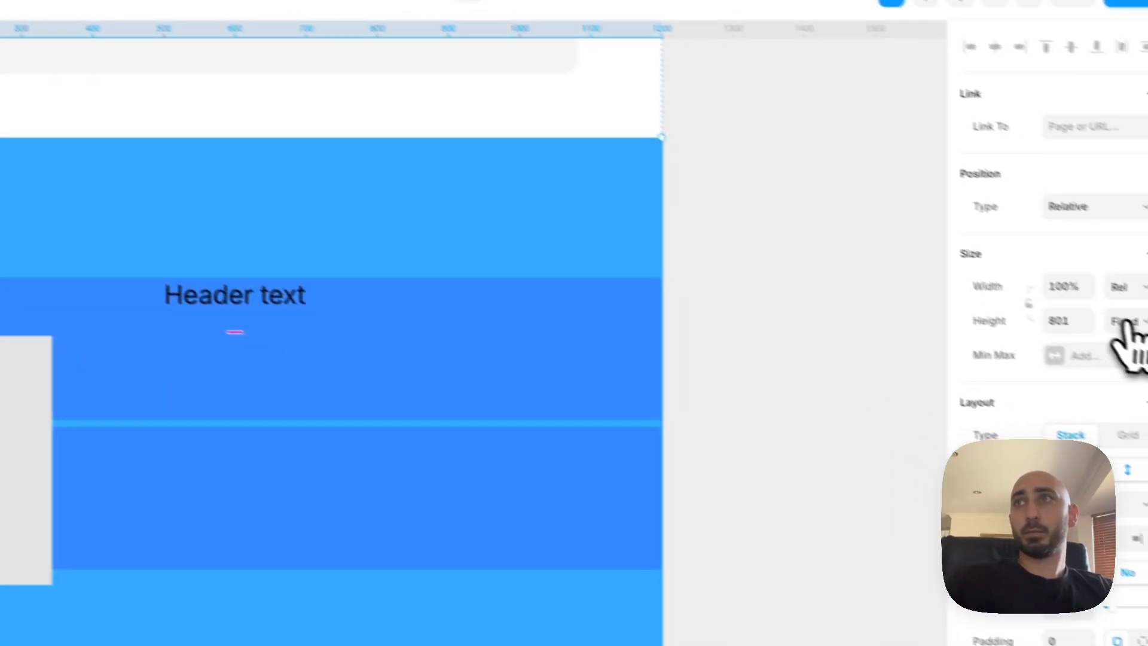
pyautogui.click(1090, 304)
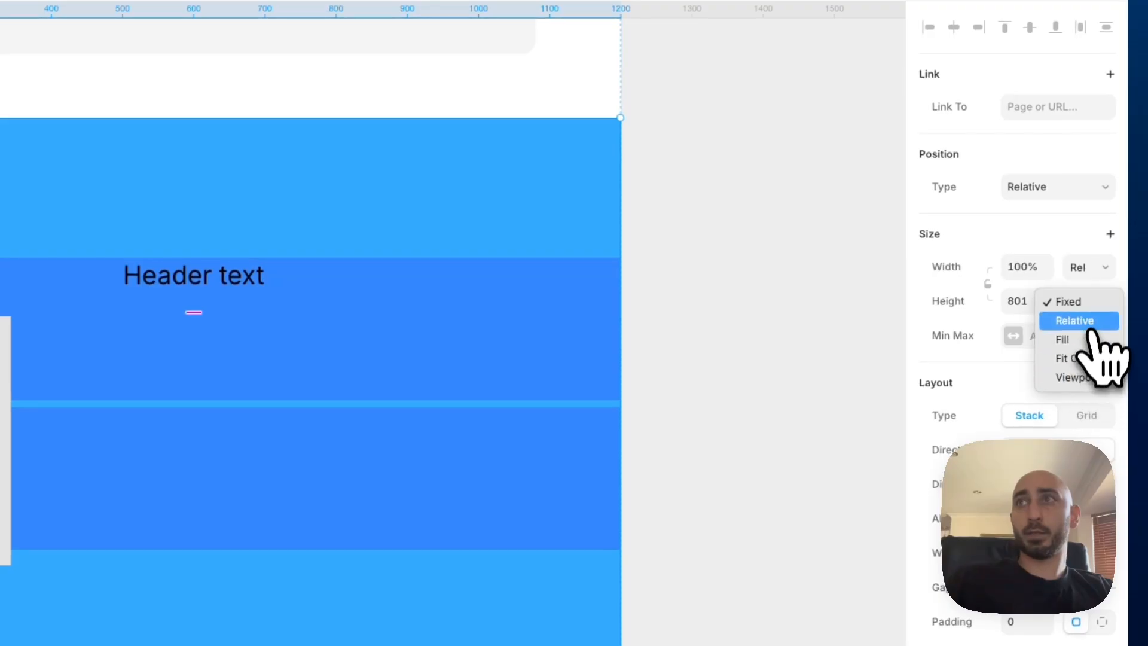
pyautogui.click(1084, 359)
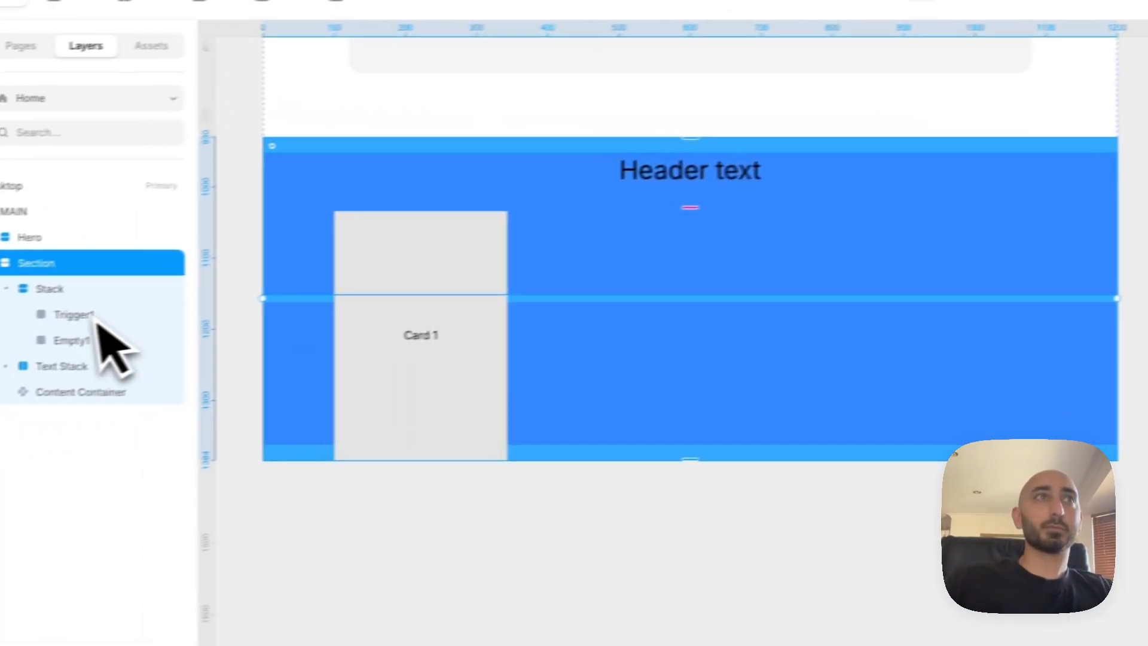
# Duplicate Trigger1 and Empty1 and order the copies as a second trigger and empty pair below the originals in the stack
pyautogui.click(98, 315)
pyautogui.click(127, 335)
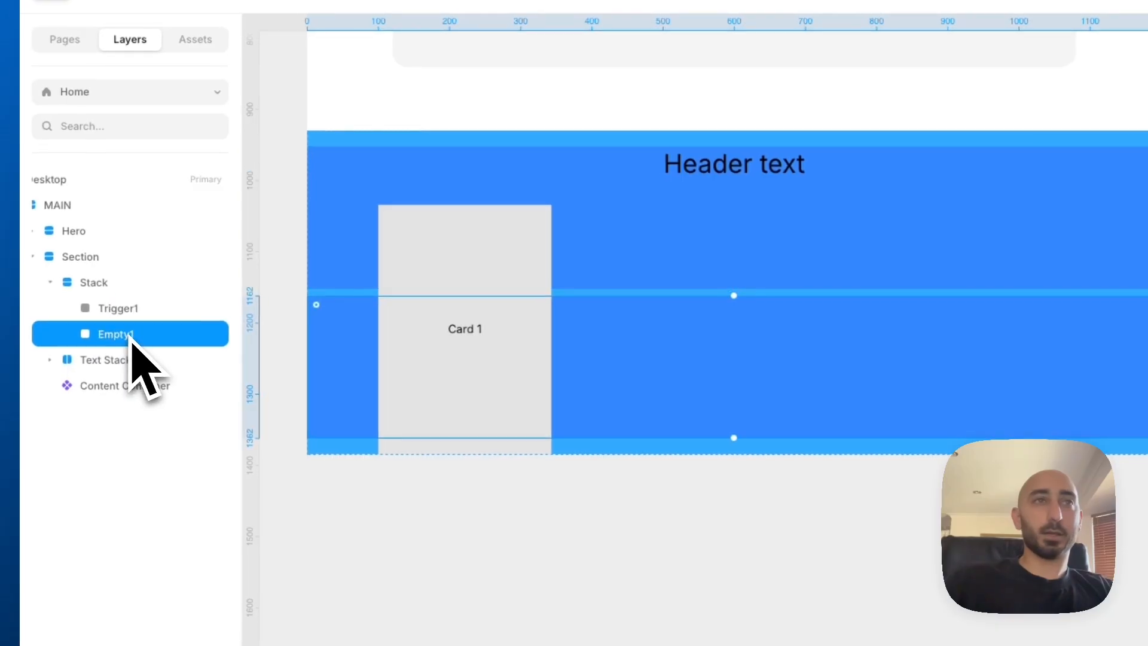
pyautogui.click(127, 309)
pyautogui.press('super+d')
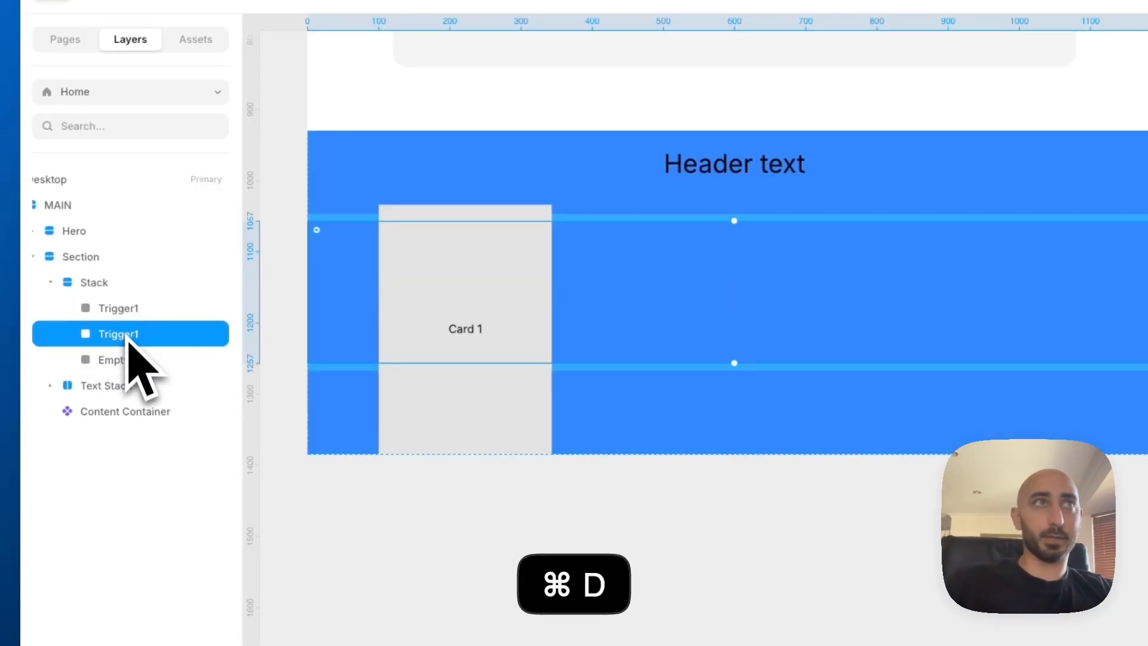
pyautogui.press('Down')
pyautogui.click(127, 344)
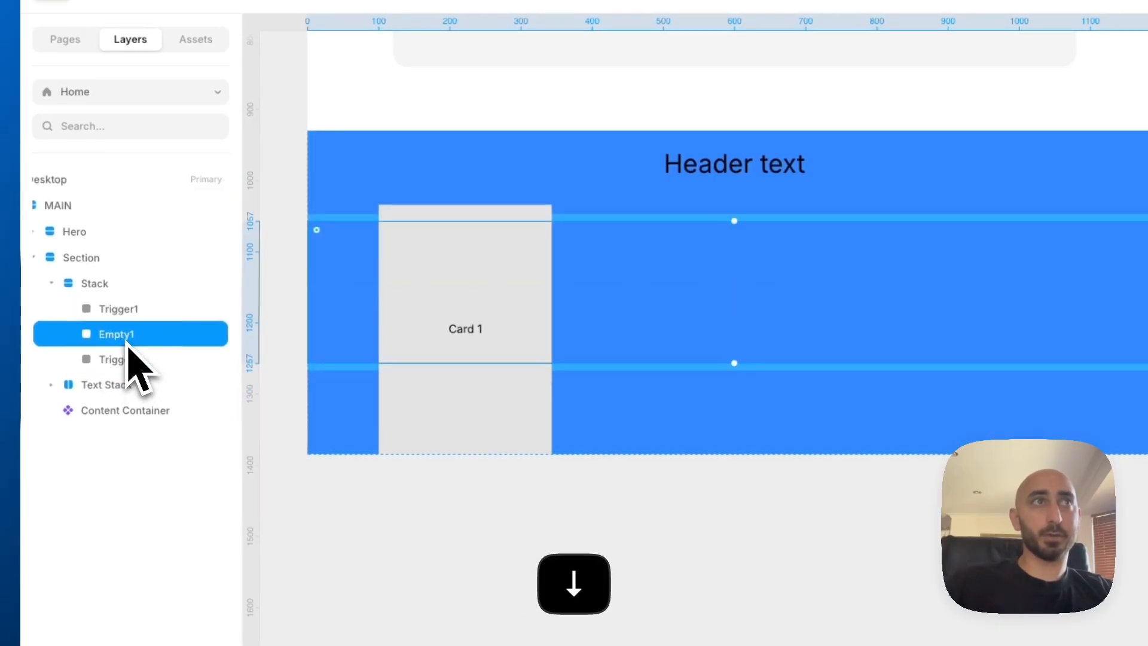
pyautogui.press('super+d')
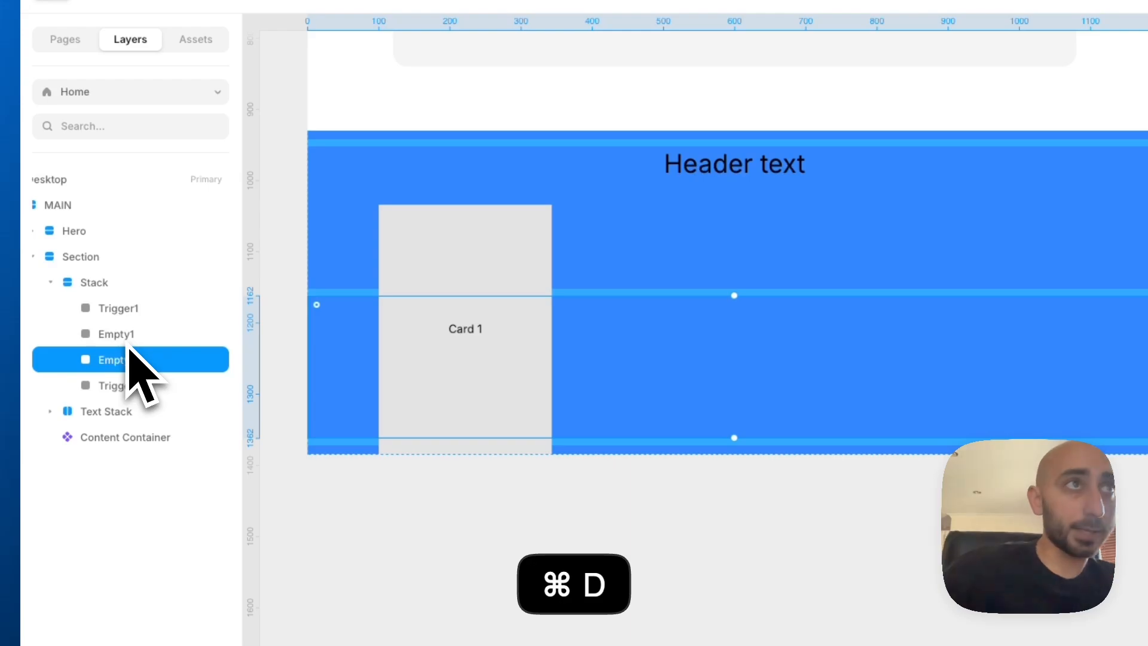
pyautogui.press('Down')
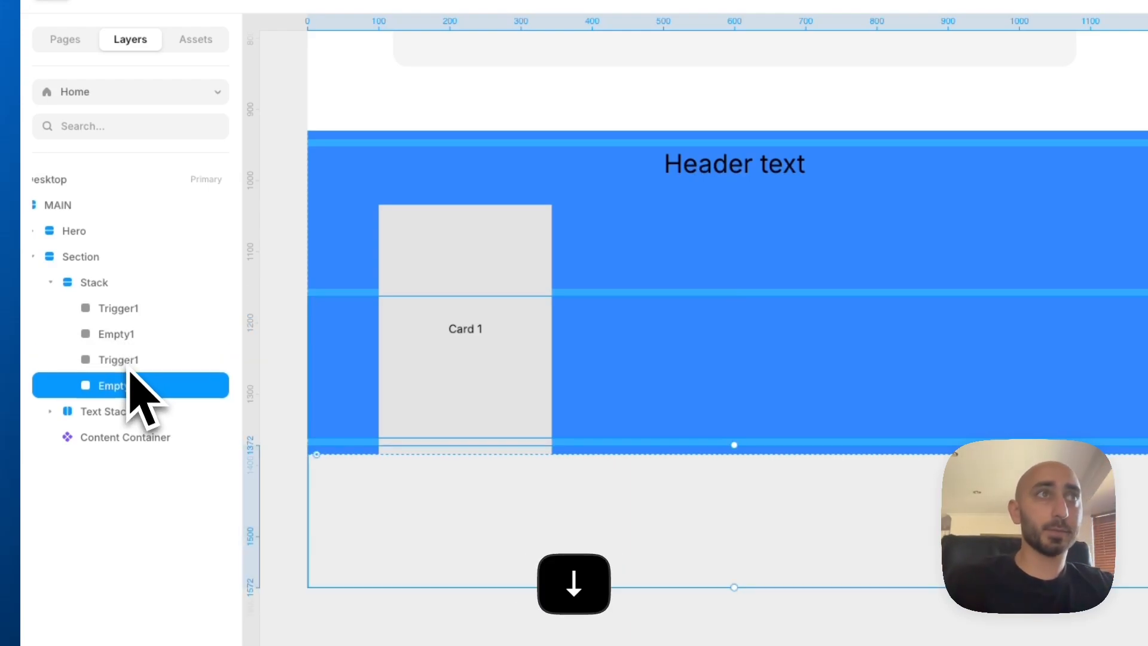
# Rename the second pair of frames in the stack as Trigger2 and Empty2
pyautogui.click(153, 361)
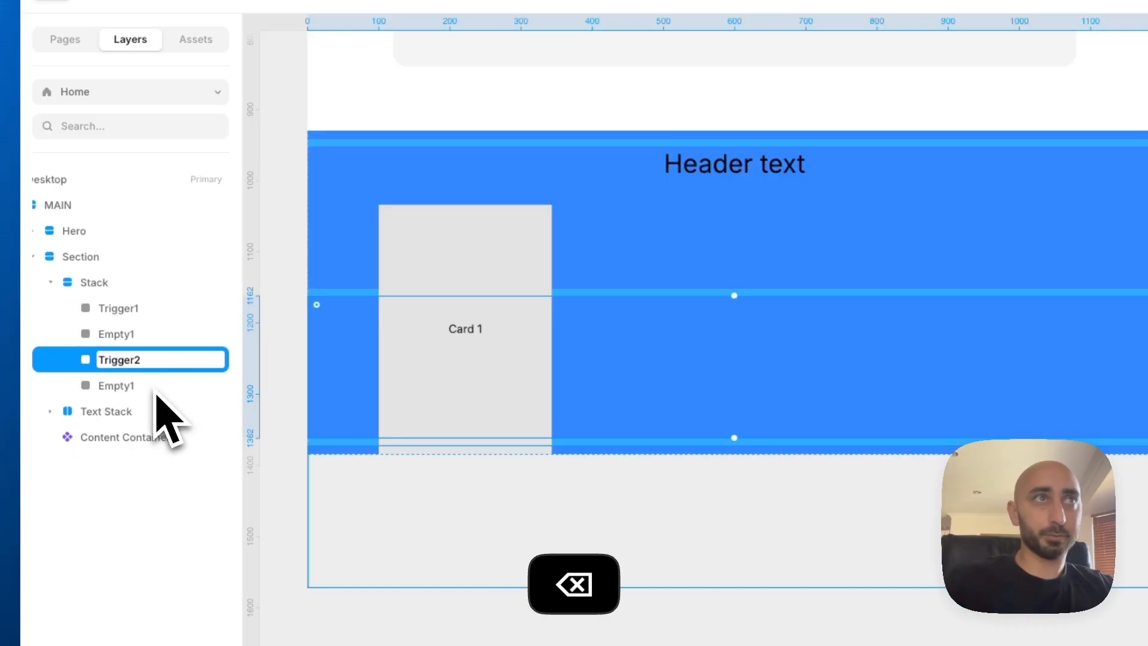
pyautogui.doubleClick(157, 390)
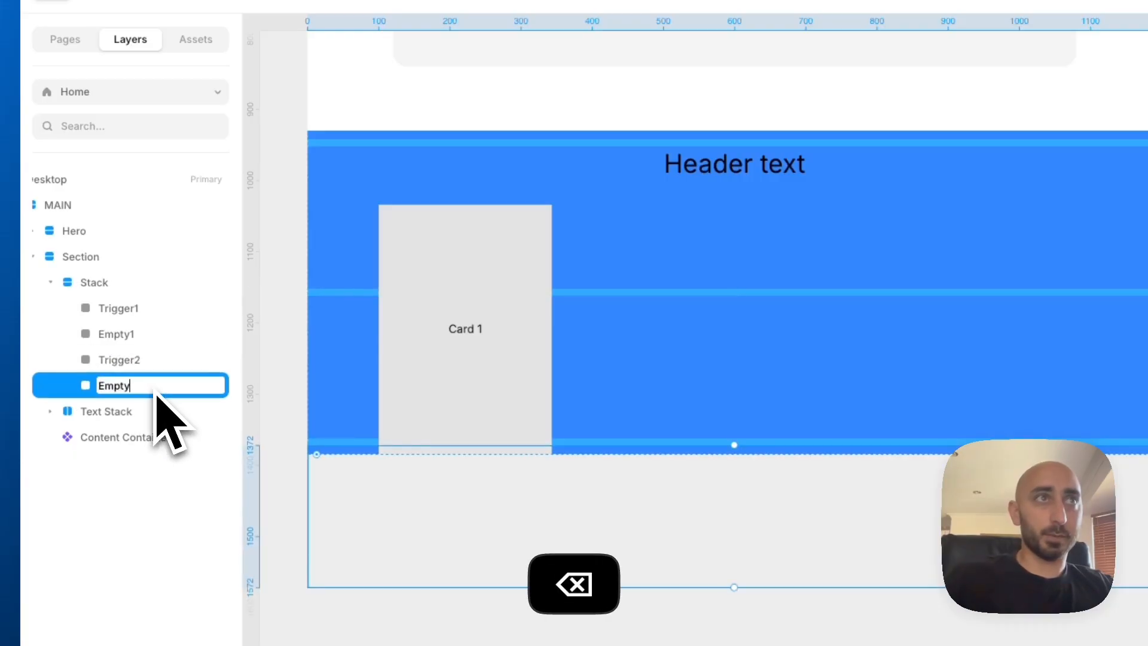
pyautogui.click(135, 363)
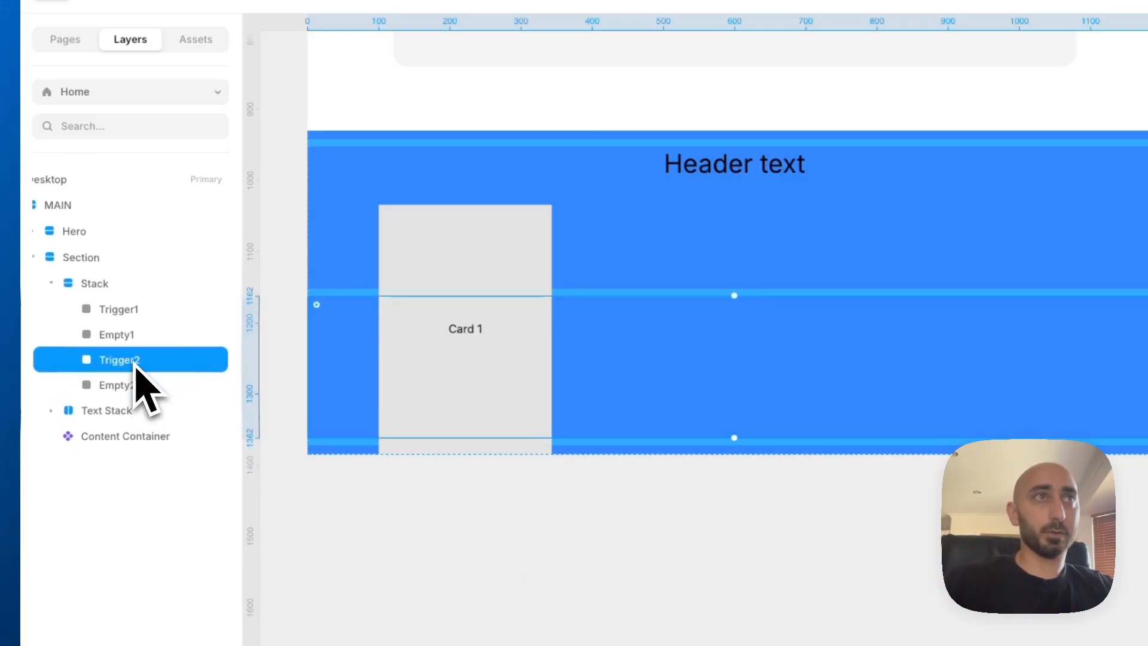
pyautogui.click(128, 317)
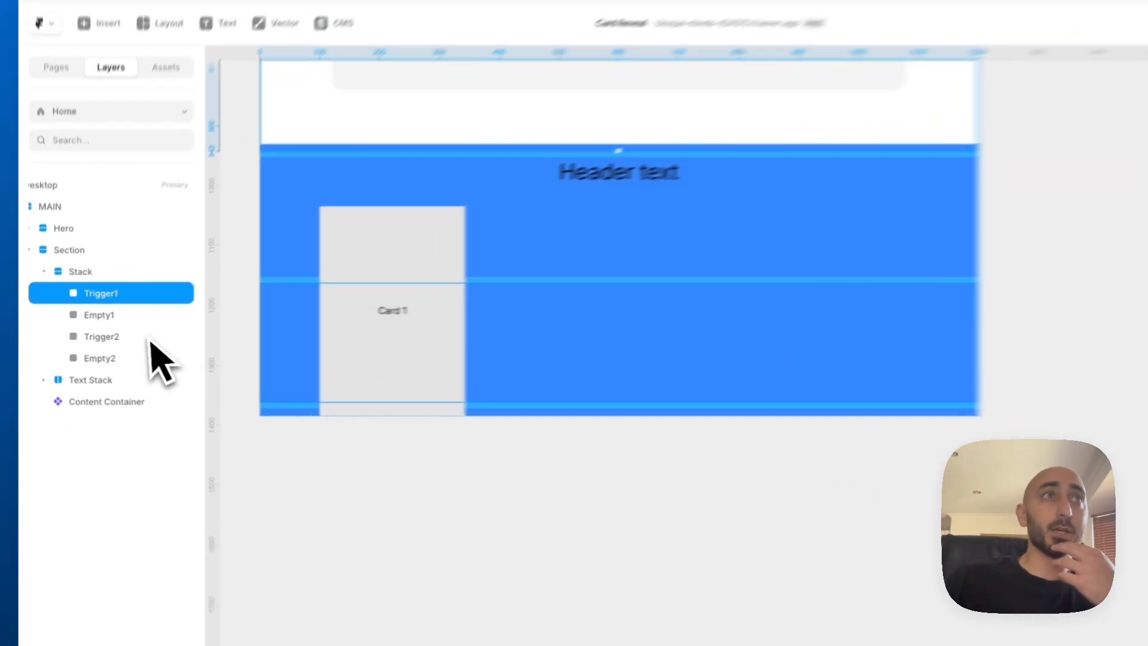
pyautogui.click(126, 338)
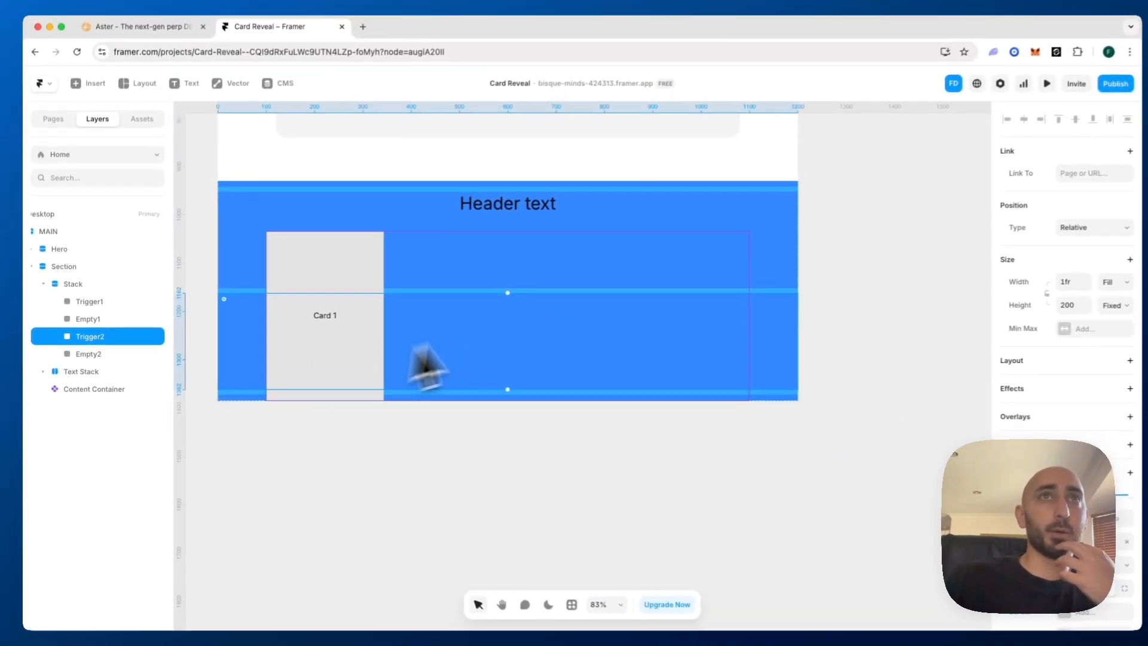
# Duplicate Empty2 and Trigger2 and move the trigger copy between the two Empty2 frames to form a third pair
pyautogui.click(116, 354)
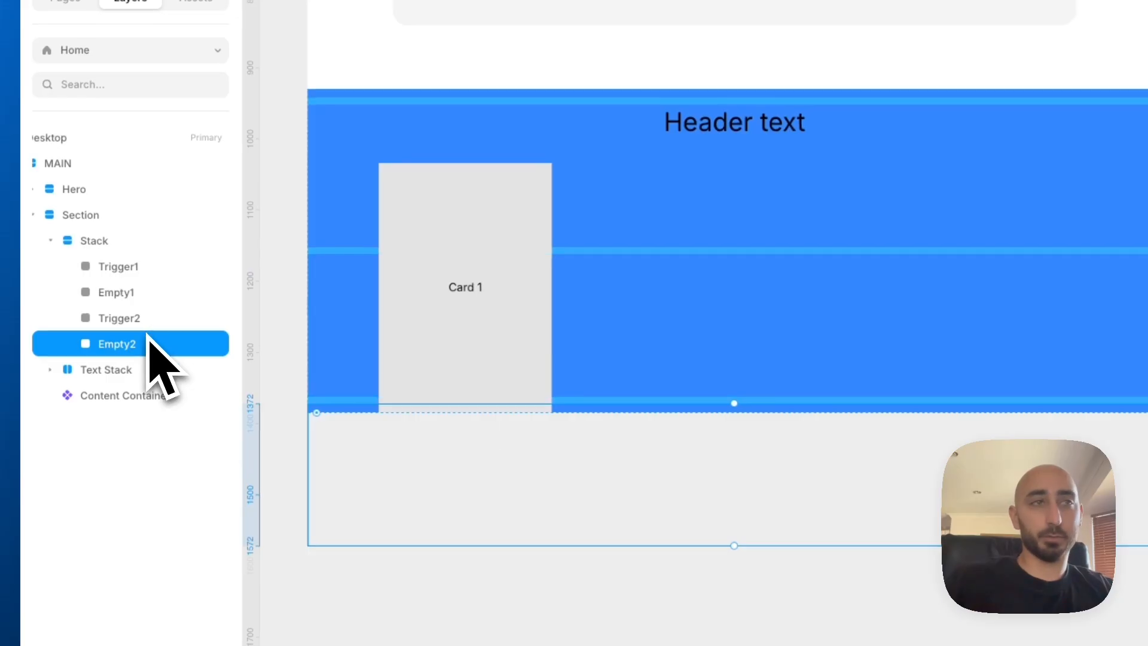
pyautogui.press('super+d')
pyautogui.click(142, 326)
pyautogui.press('super+f')
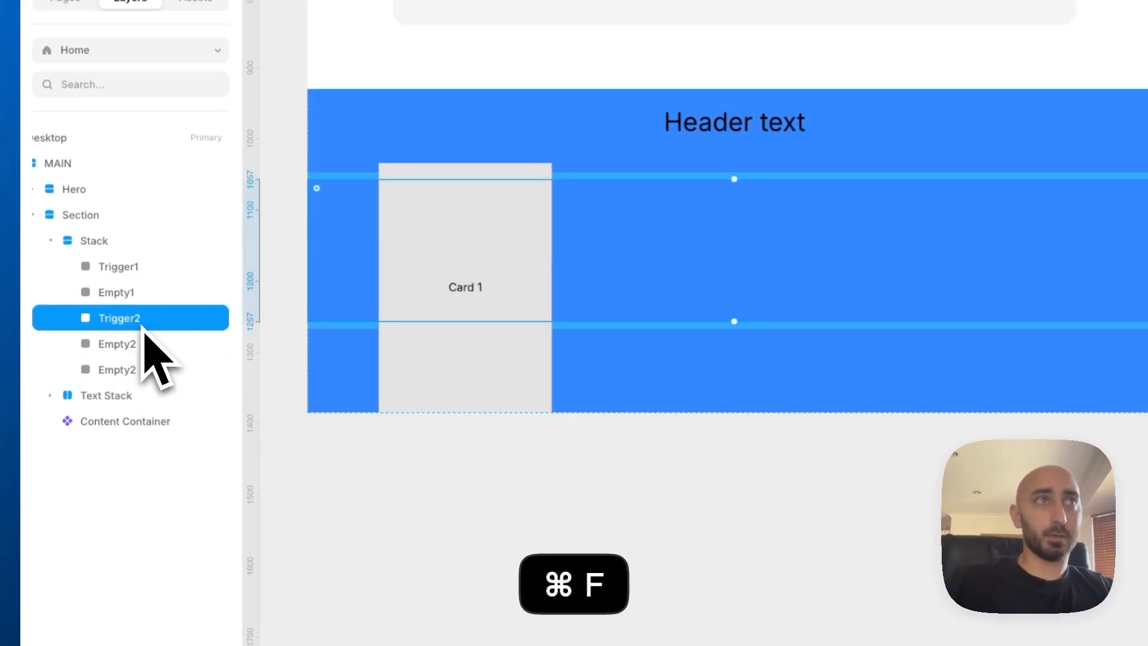
pyautogui.press('super+d')
pyautogui.press('Down')
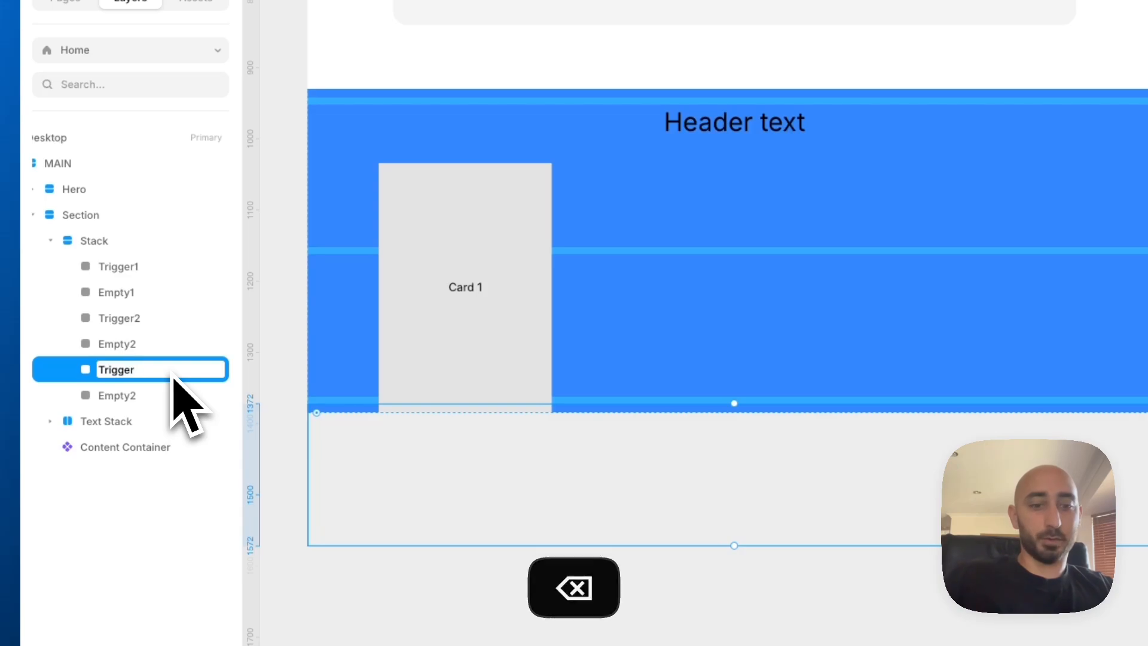
# Rename the third pair of frames in the stack as Trigger3 and Empty3
pyautogui.write('3')
pyautogui.click(147, 395)
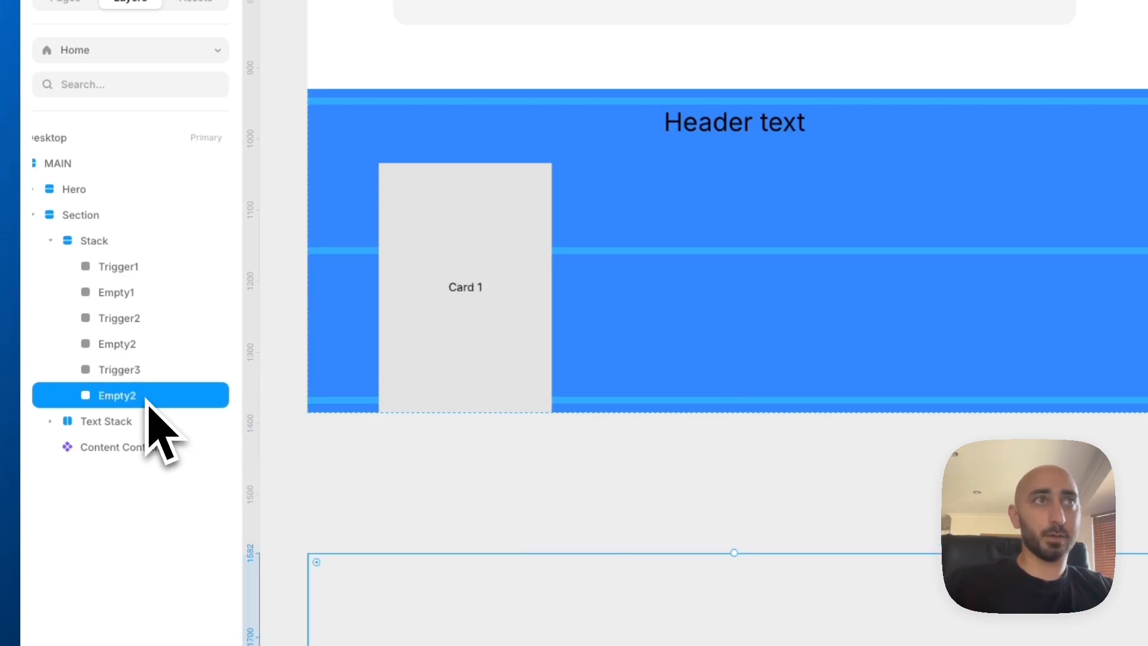
pyautogui.doubleClick(147, 395)
pyautogui.press('Right')
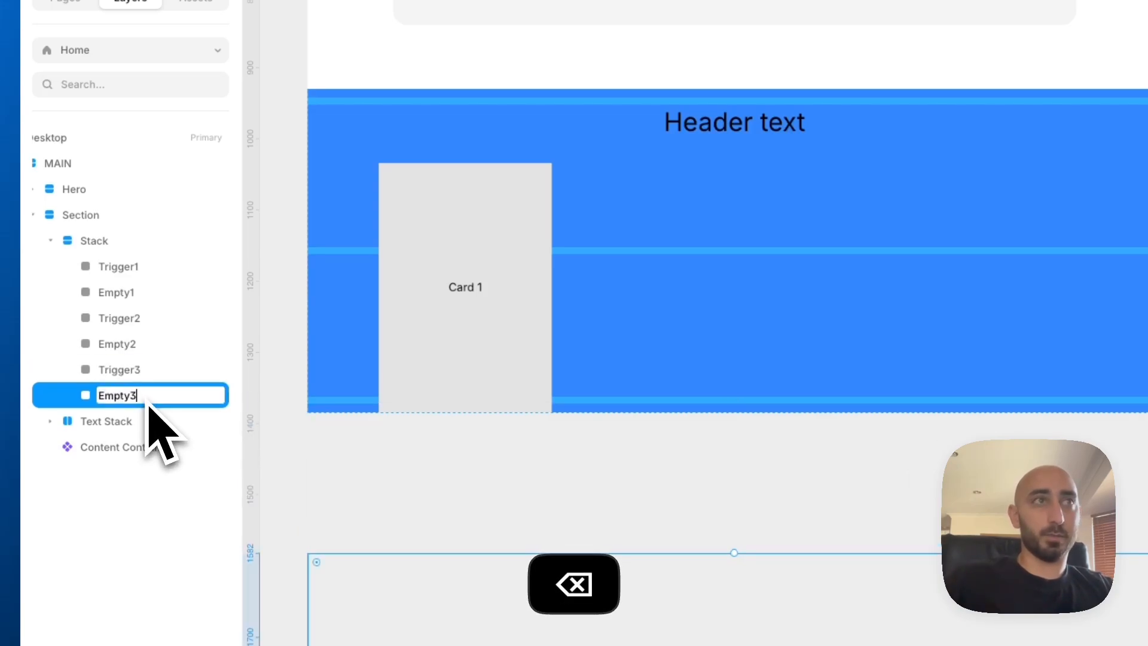
# Duplicate Trigger3 and Empty3 and order the copies as a fourth trigger and empty pair at the end of the stack
pyautogui.click(148, 377)
pyautogui.keyDown('shift'); pyautogui.click(145, 394); pyautogui.keyUp('shift')
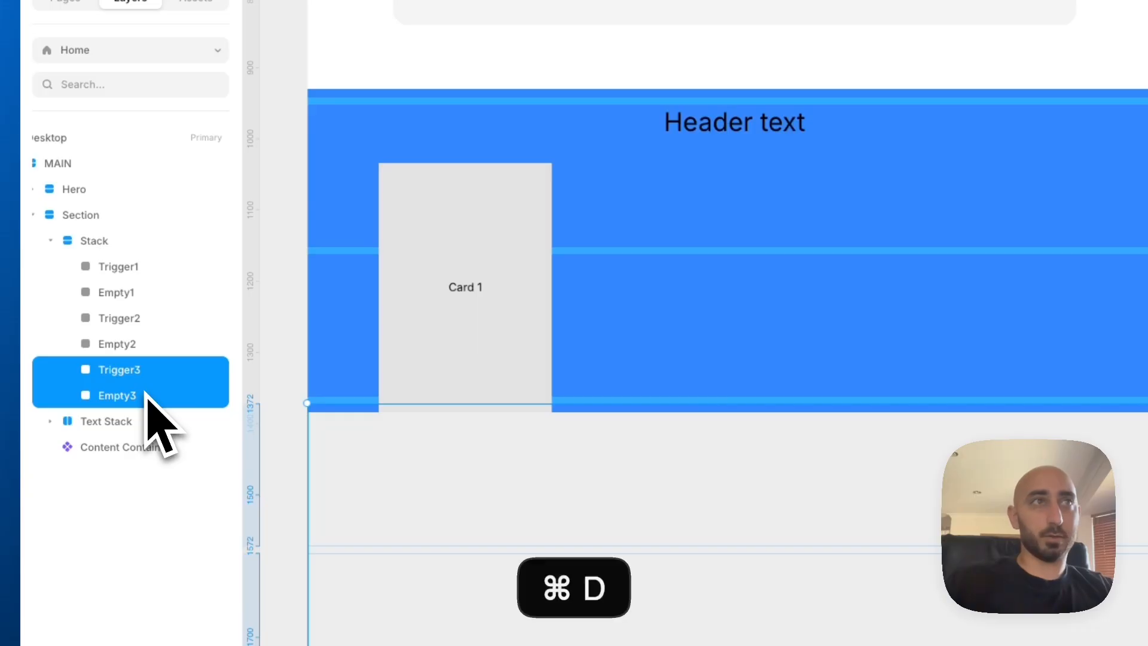
pyautogui.press('super+d')
pyautogui.press('Down')
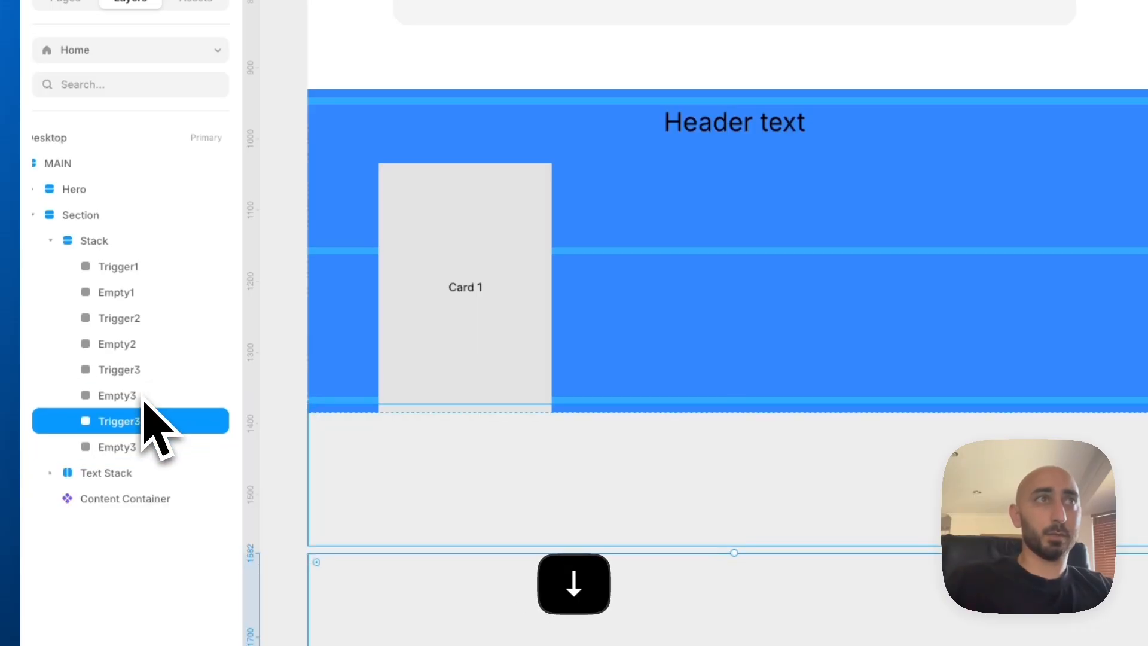
# Rename the fourth pair of frames at the end of the stack as Trigger4 and Empty4
pyautogui.doubleClick(159, 422)
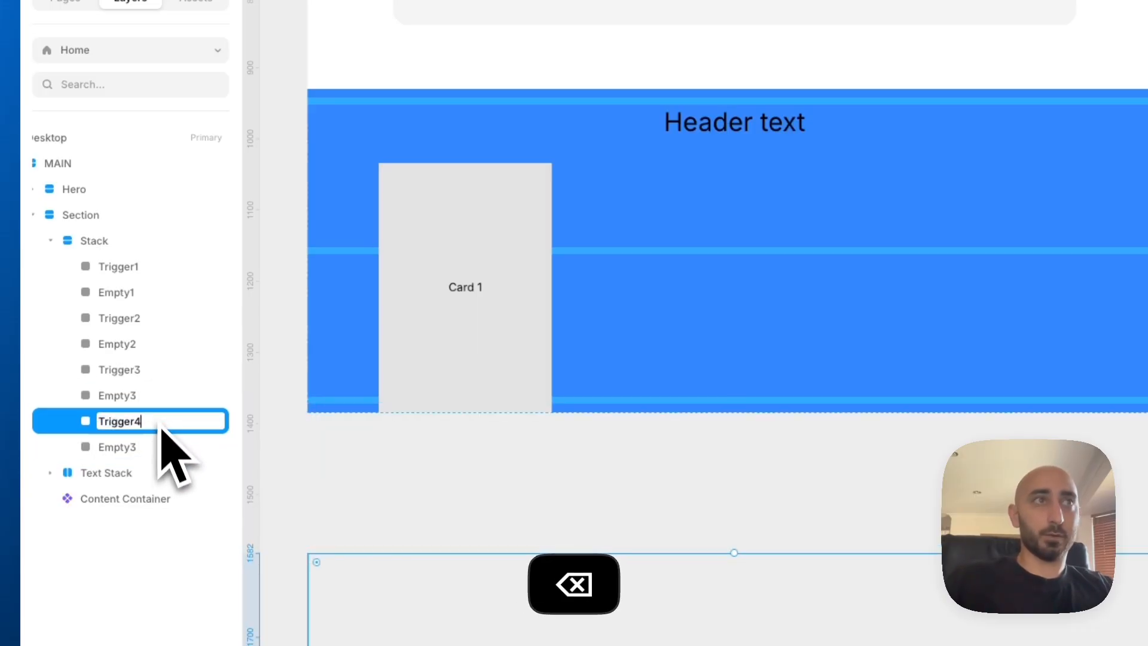
pyautogui.click(160, 448)
pyautogui.doubleClick(161, 449)
pyautogui.press('Right')
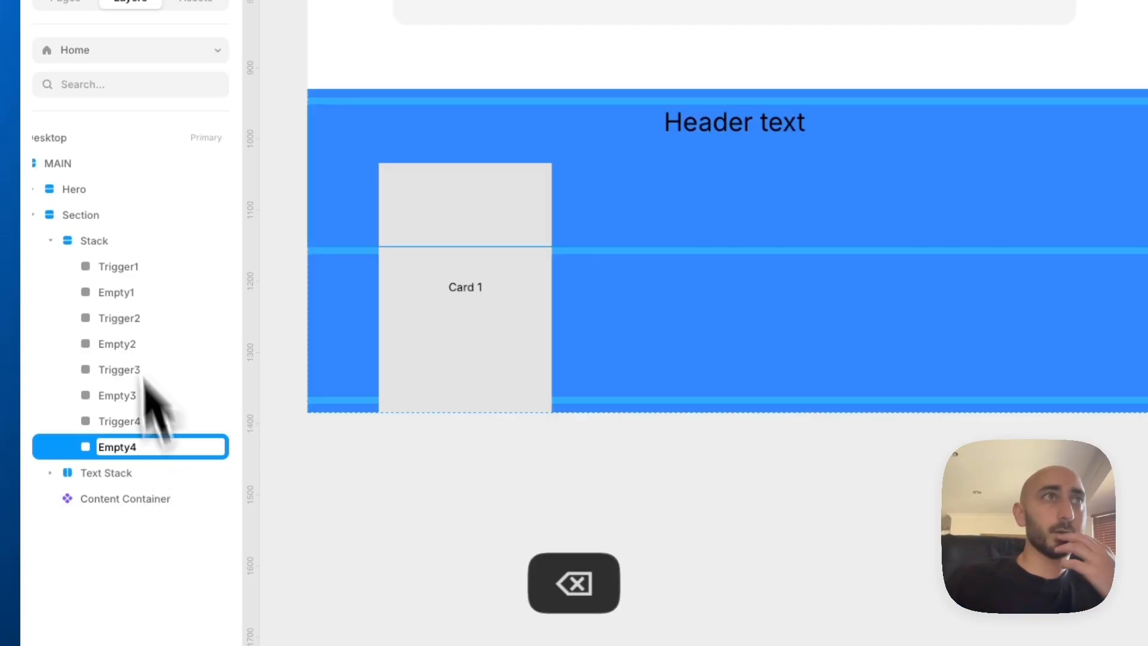
# Set the Section's height to a fixed 2400
pyautogui.click(112, 239)
pyautogui.click(105, 223)
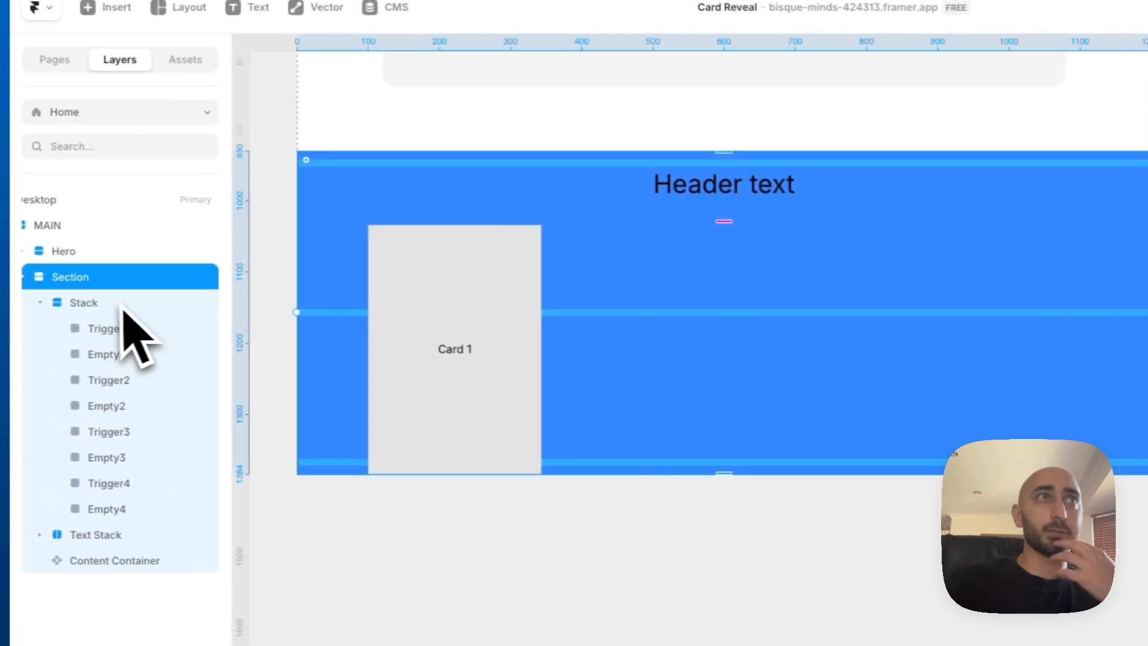
pyautogui.click(21, 298)
pyautogui.click(18, 278)
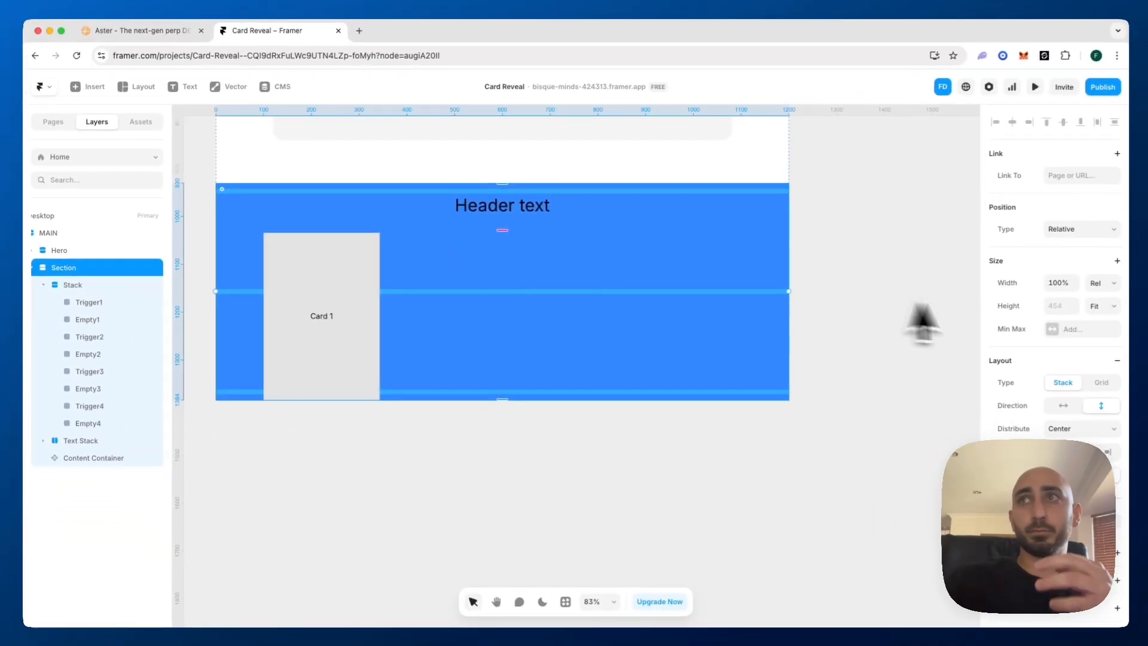
pyautogui.click(1091, 307)
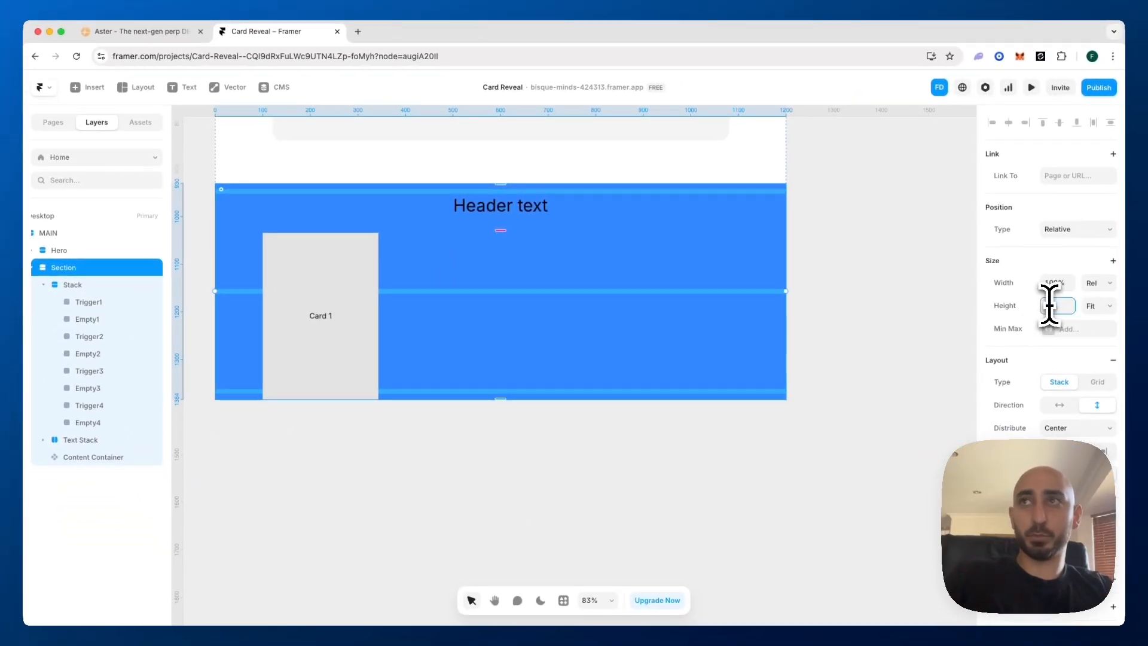
pyautogui.write('2400')
pyautogui.press('Return')
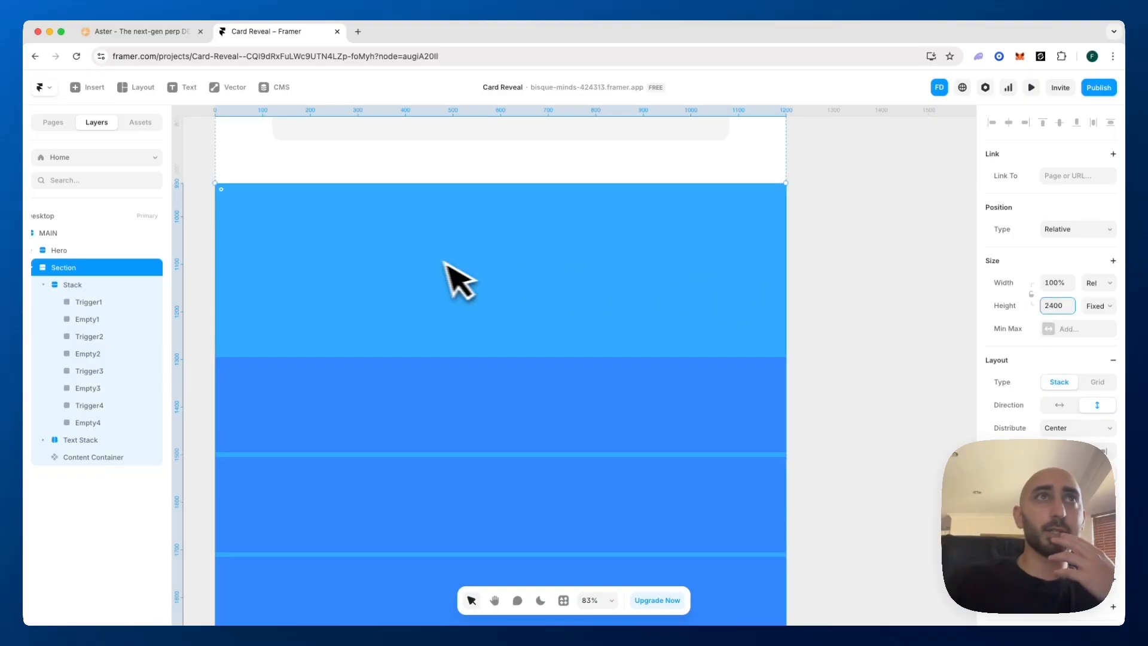
# Change the Section's layout distribution to Start
pyautogui.click(94, 286)
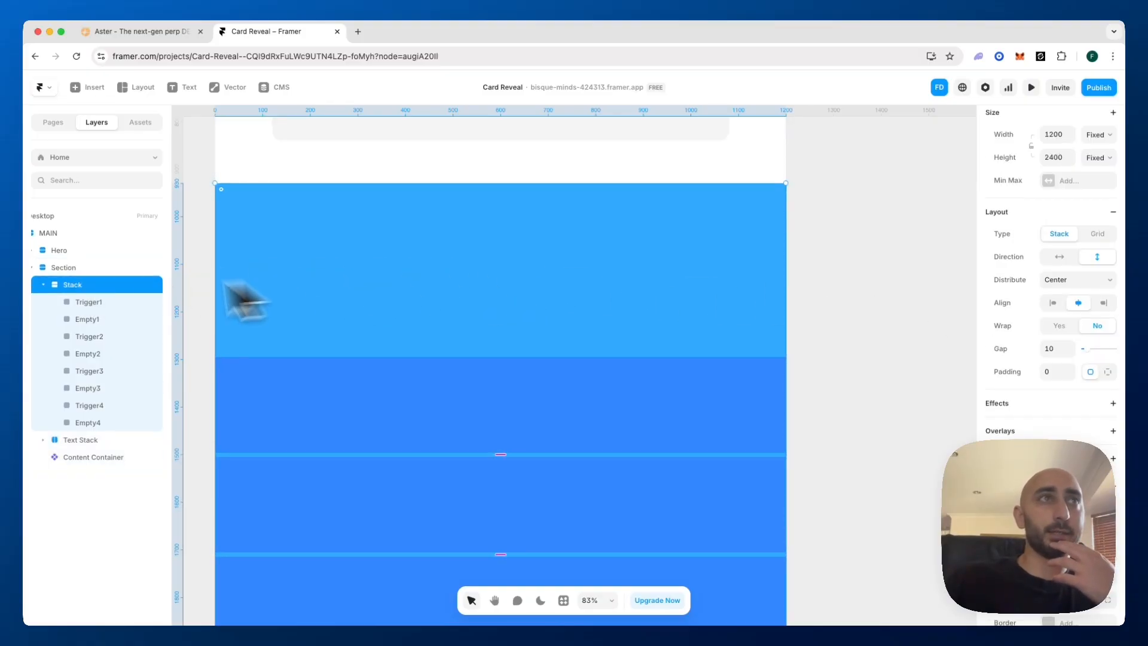
pyautogui.scroll(-5, 992, 478)
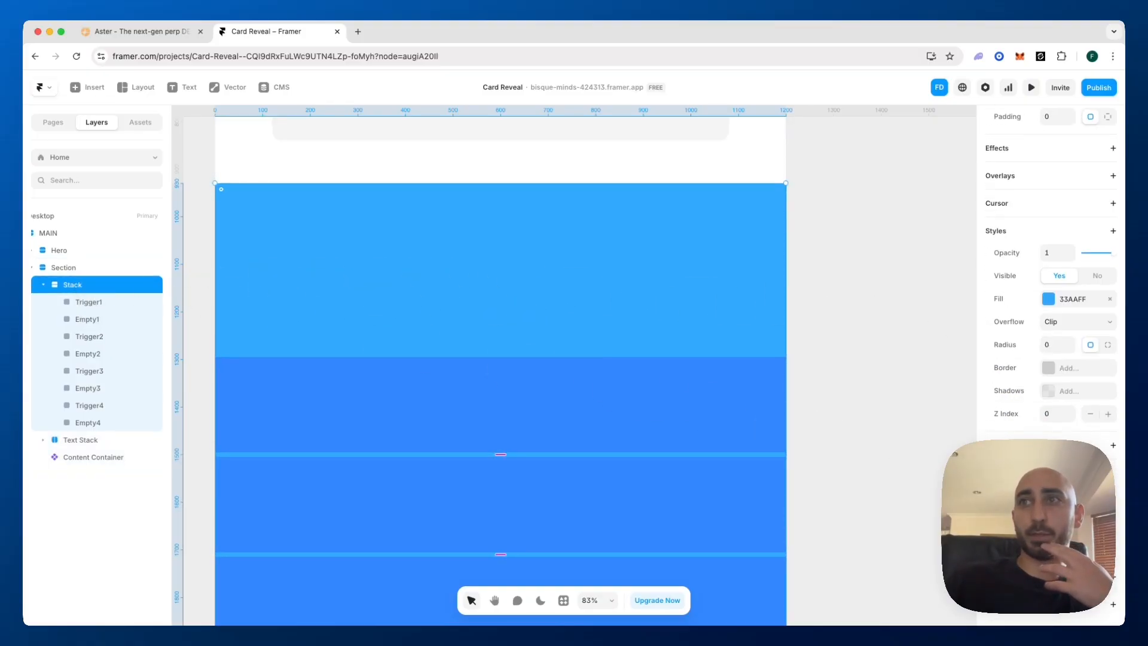
pyautogui.scroll(-5, 589, 401)
pyautogui.scroll(4, 590, 402)
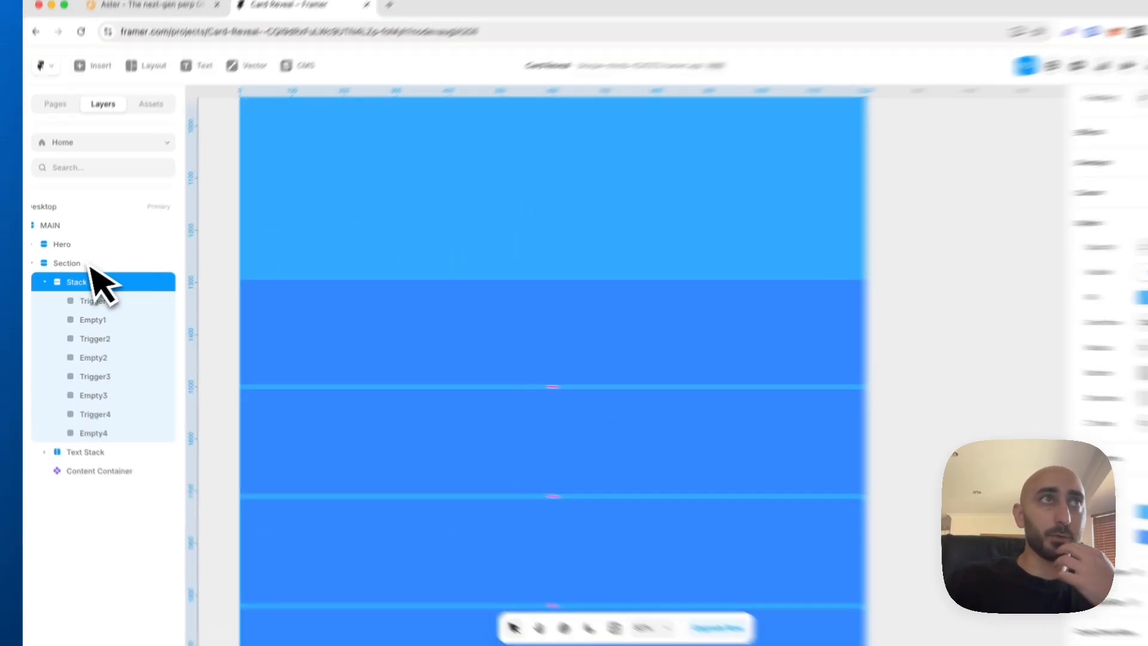
pyautogui.click(62, 268)
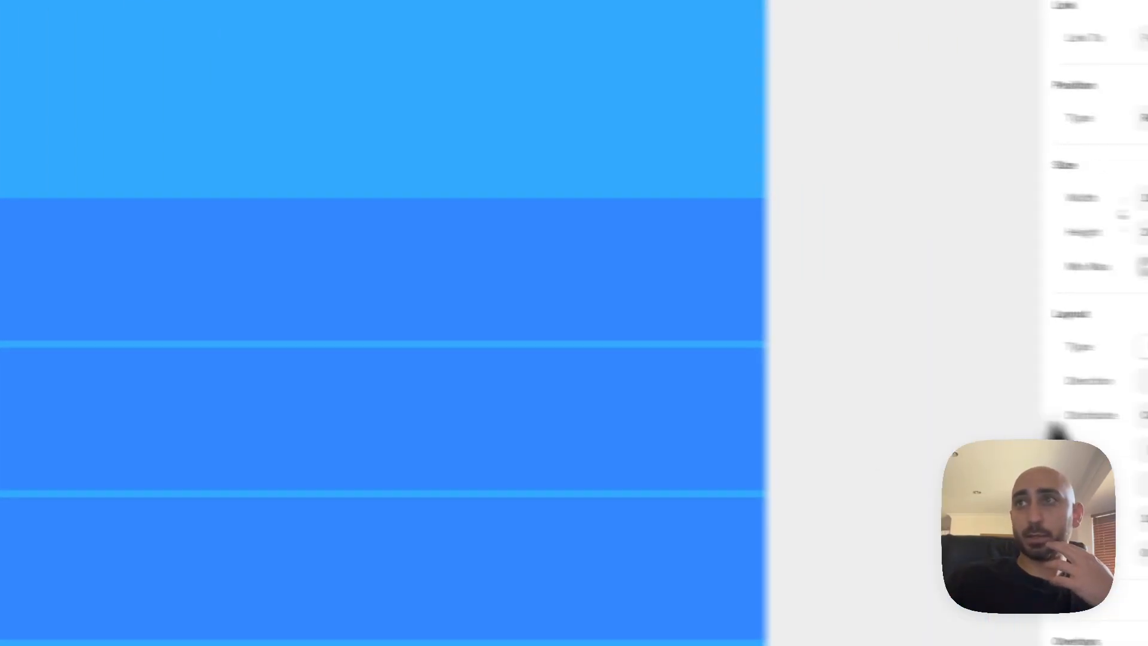
pyautogui.click(1061, 408)
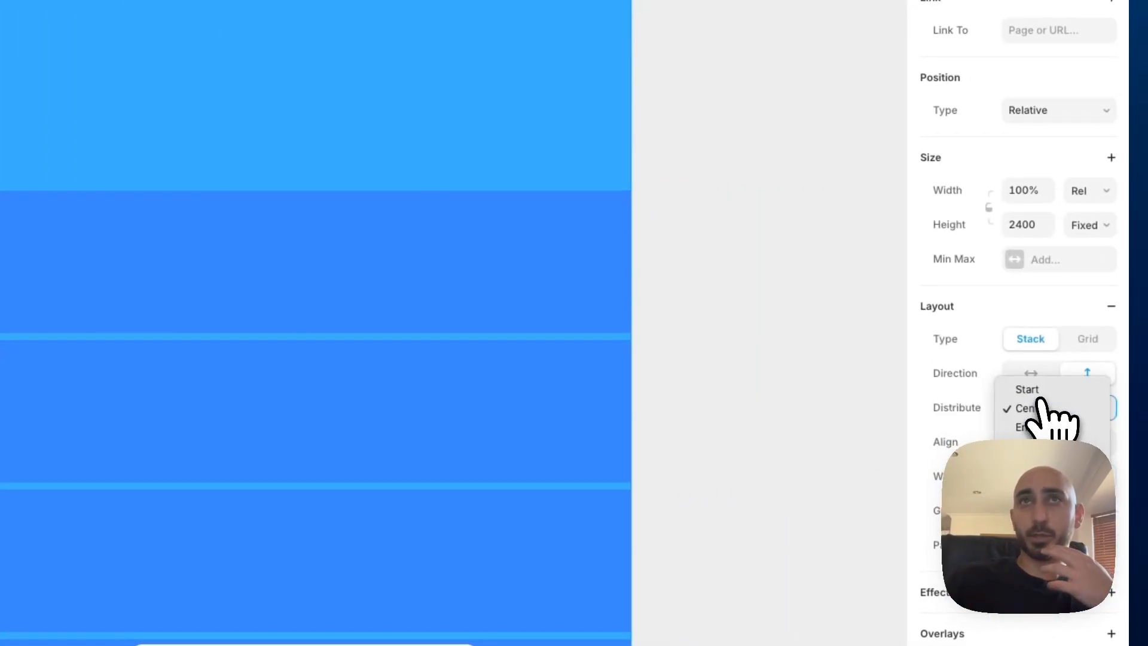
pyautogui.click(1041, 389)
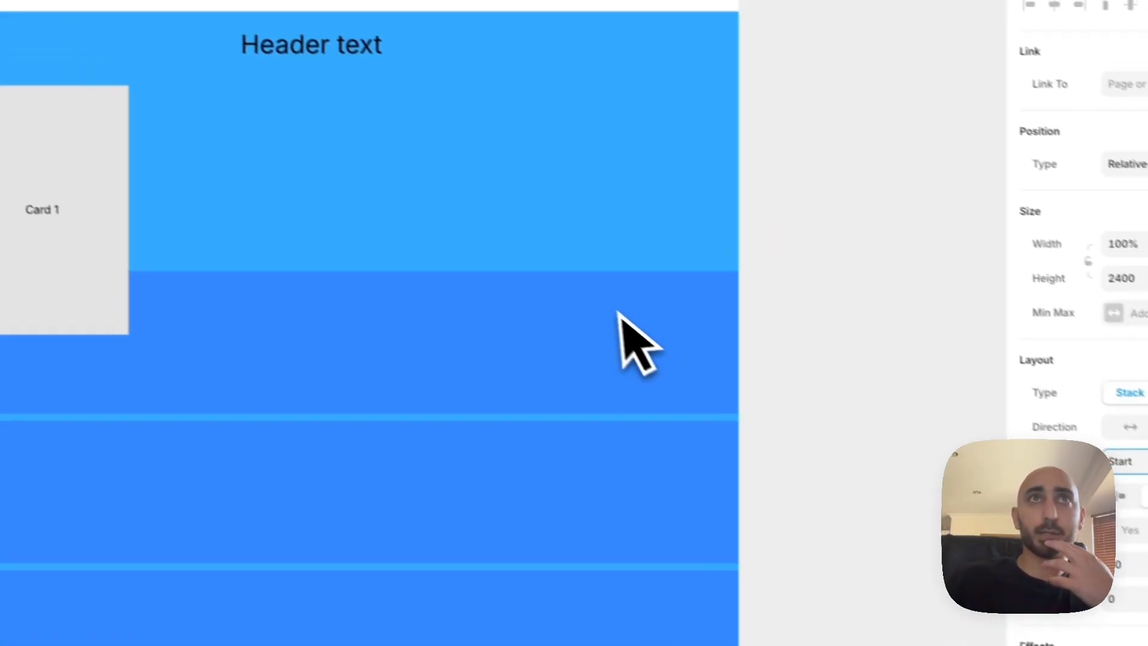
pyautogui.scroll(3, 618, 312)
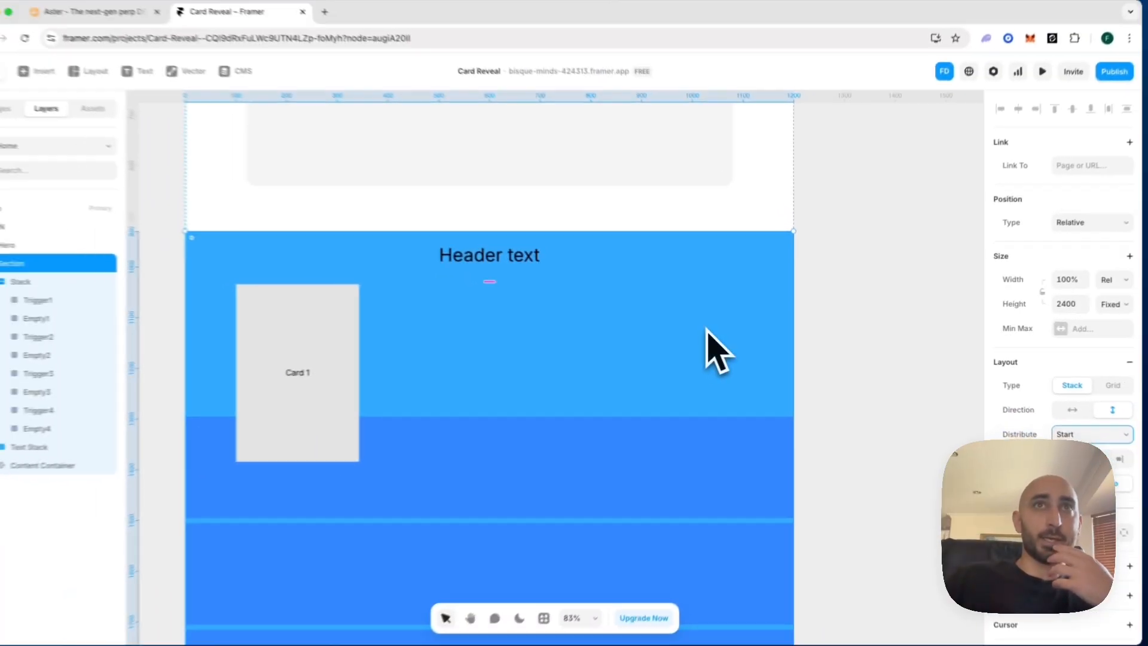
pyautogui.scroll(-2, 464, 313)
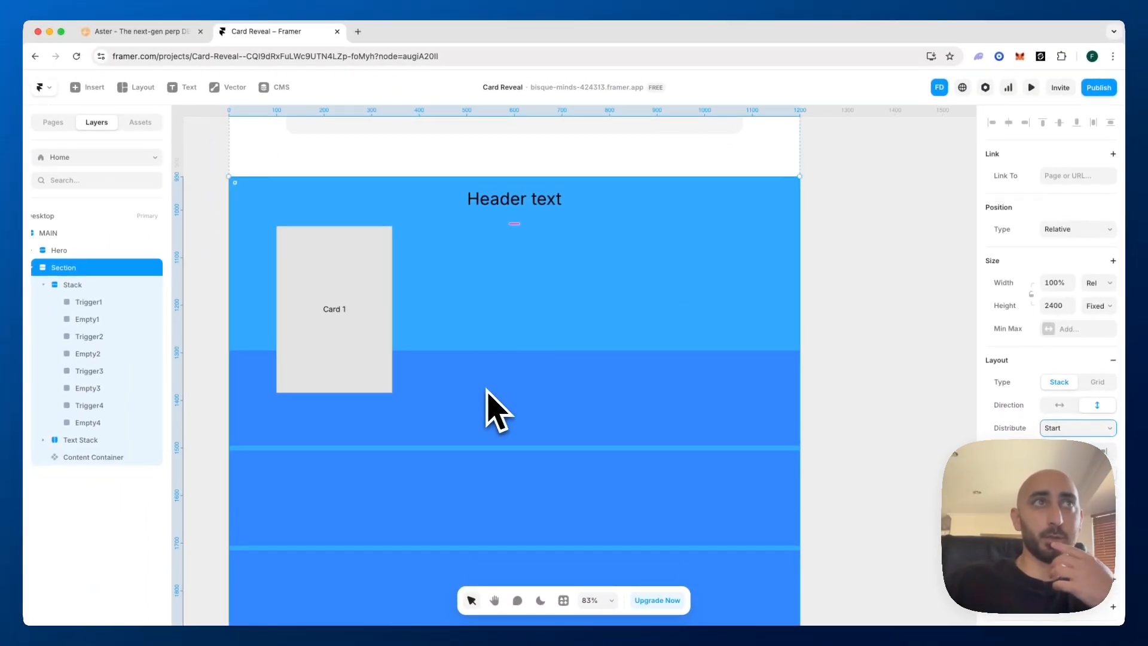
# Remove the fill from the Empty1, Empty2, Empty3 and Empty4 frames in the stack
pyautogui.click(90, 304)
pyautogui.click(91, 319)
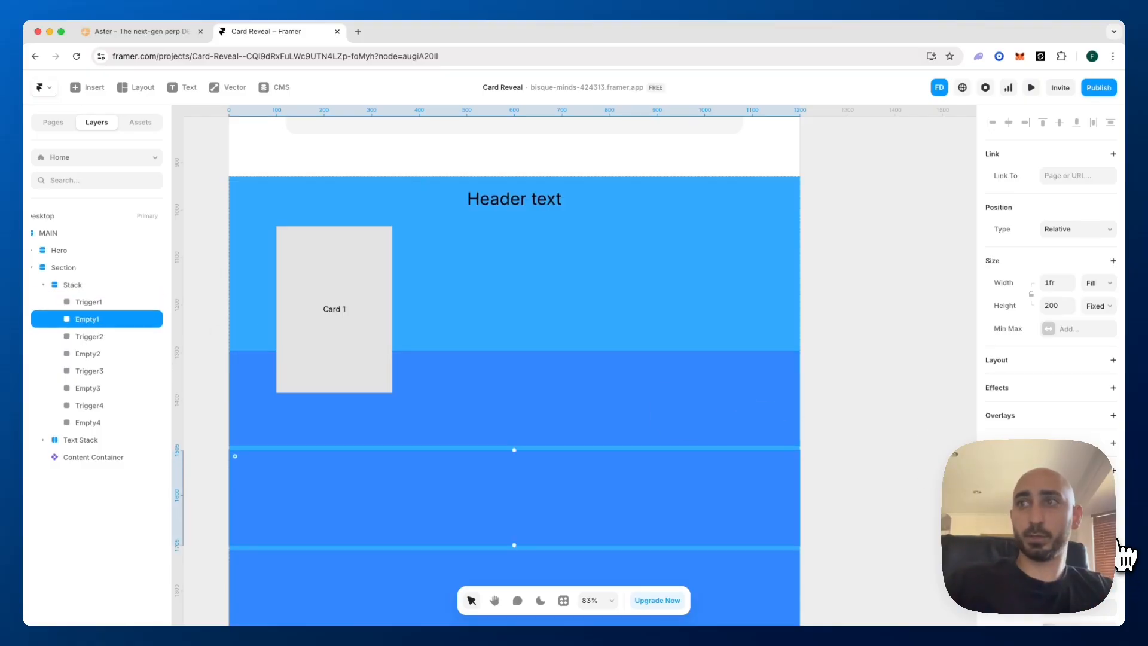
pyautogui.click(108, 354)
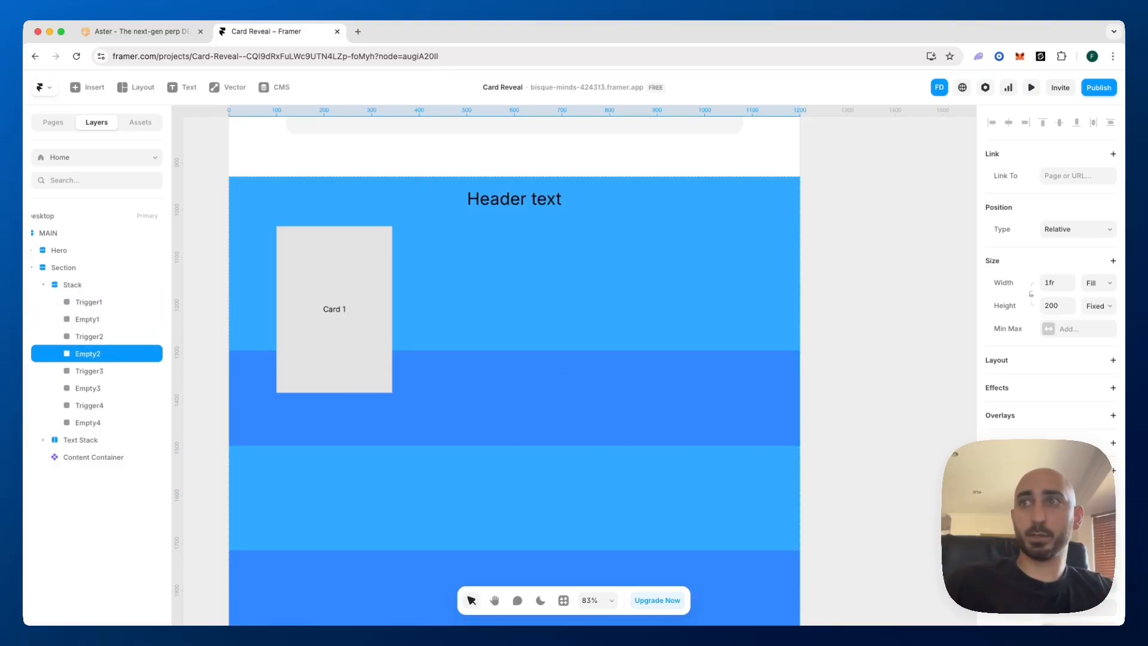
pyautogui.click(92, 388)
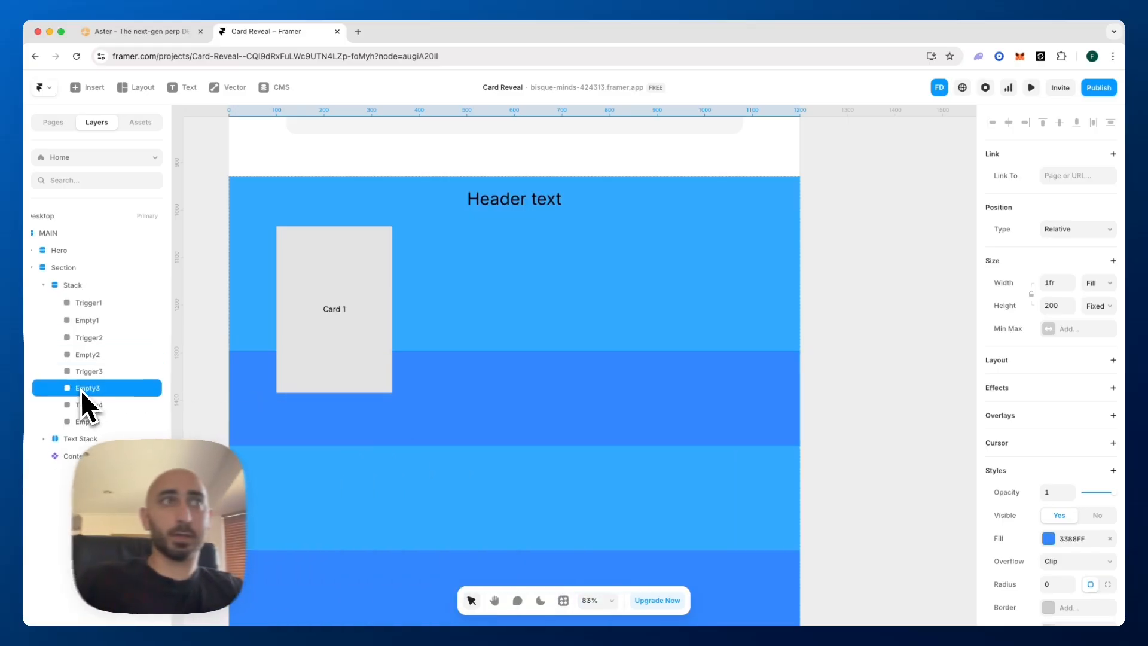
pyautogui.keyDown('shift'); pyautogui.click(96, 422); pyautogui.keyUp('shift')
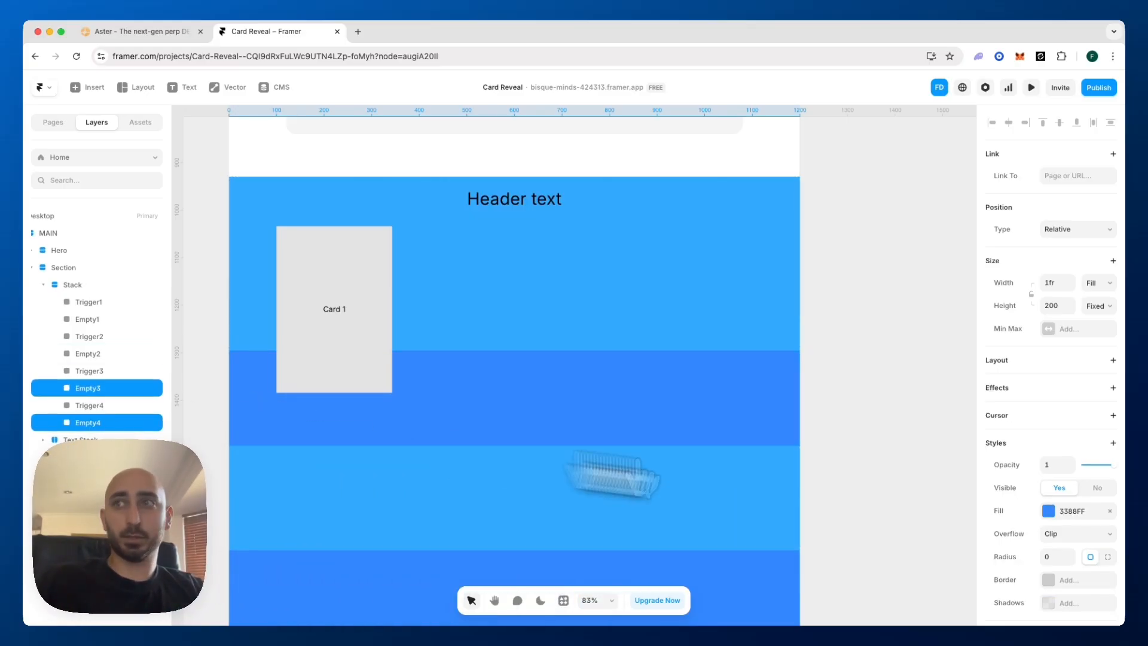
pyautogui.scroll(-1, 598, 356)
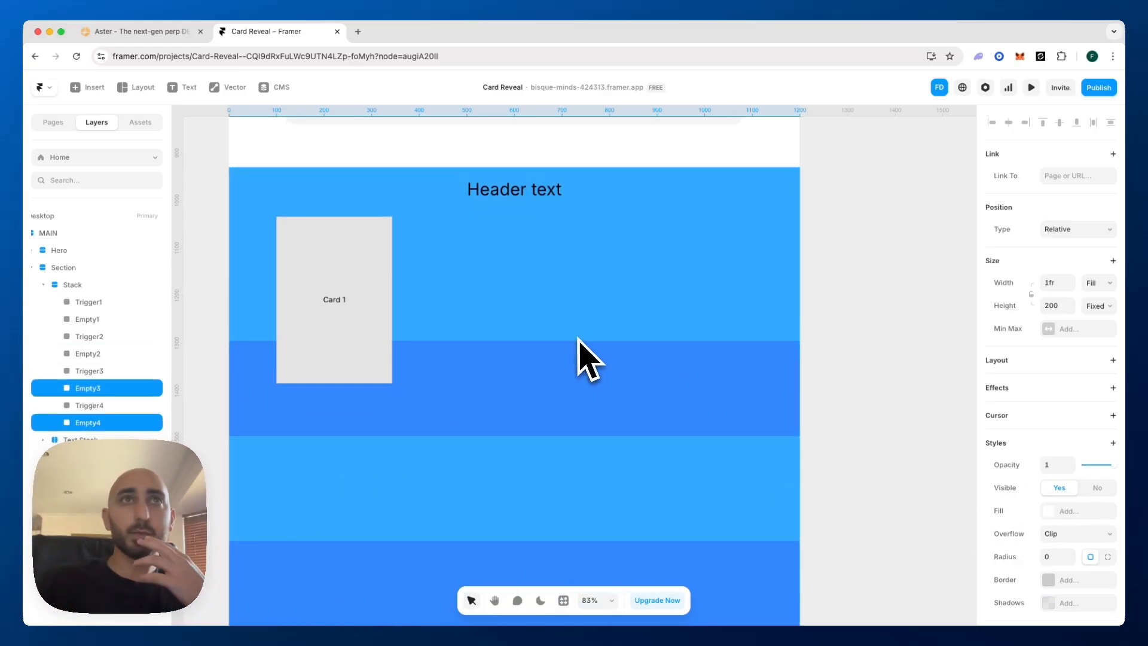
# Remove the light blue fill from the Stack that holds the trigger and empty frames
pyautogui.click(489, 294)
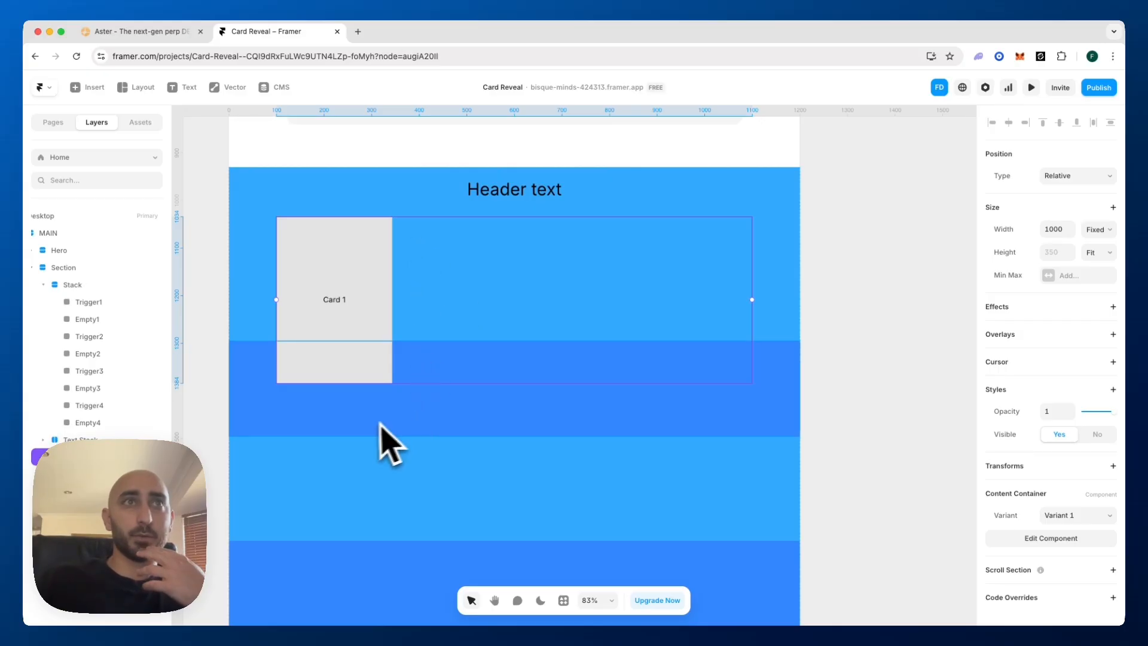
pyautogui.click(89, 286)
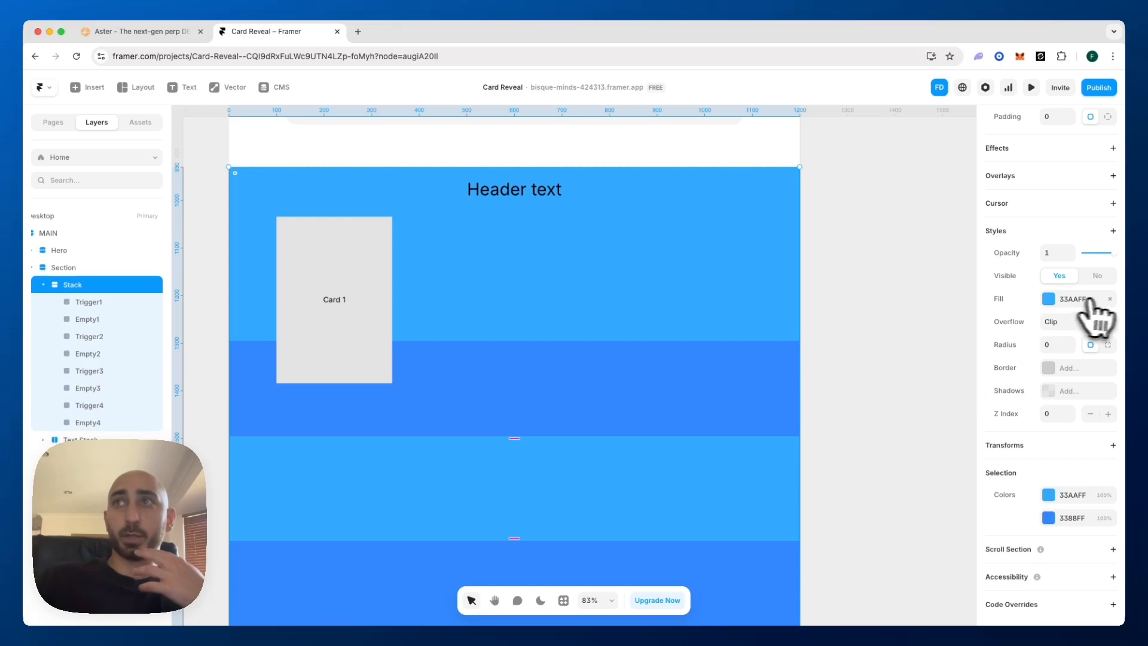
pyautogui.click(1110, 298)
# Add a Scroll Variant effect to the Content Container, set its trigger to Section in View, and check the available sections
pyautogui.click(465, 287)
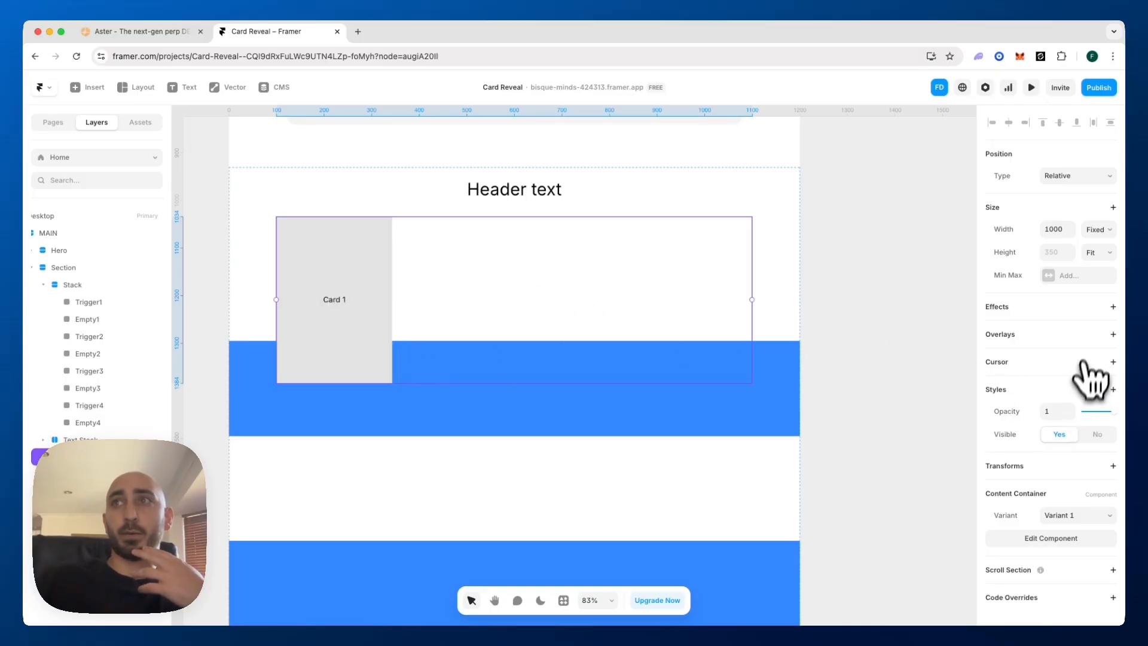
pyautogui.click(1112, 307)
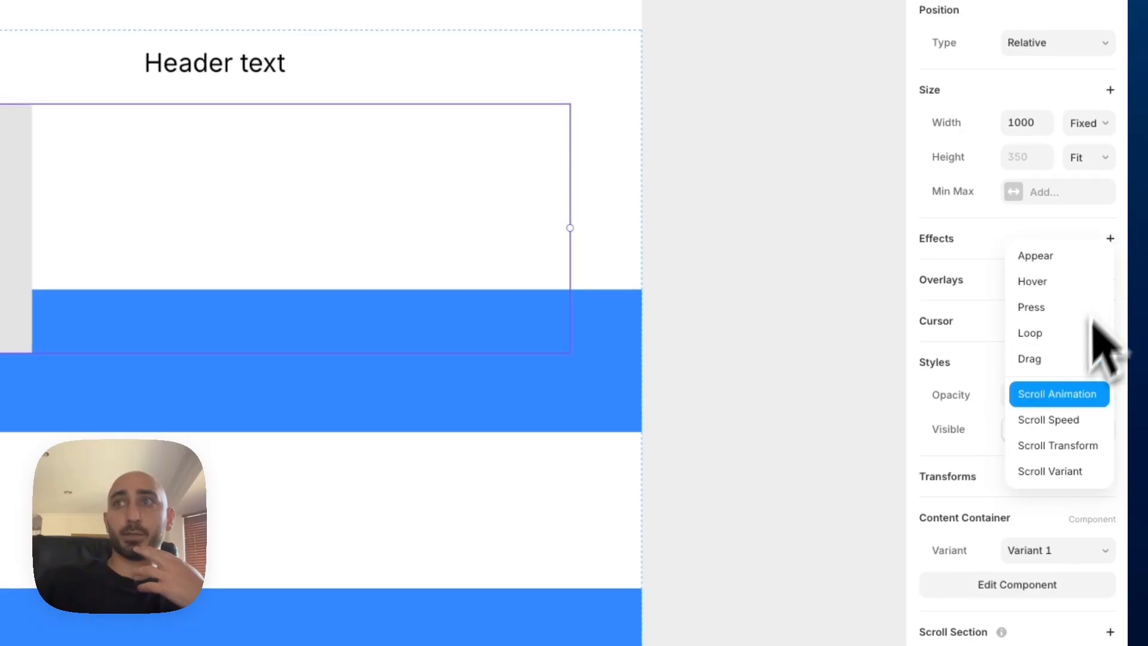
pyautogui.click(1053, 471)
pyautogui.click(831, 322)
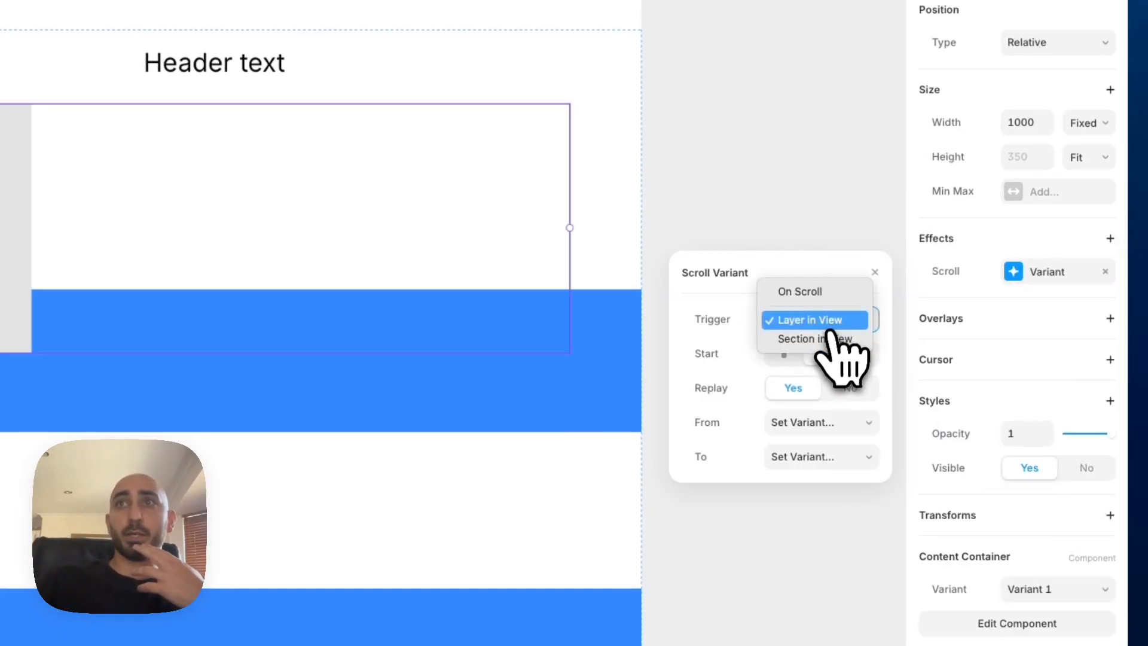
pyautogui.click(828, 340)
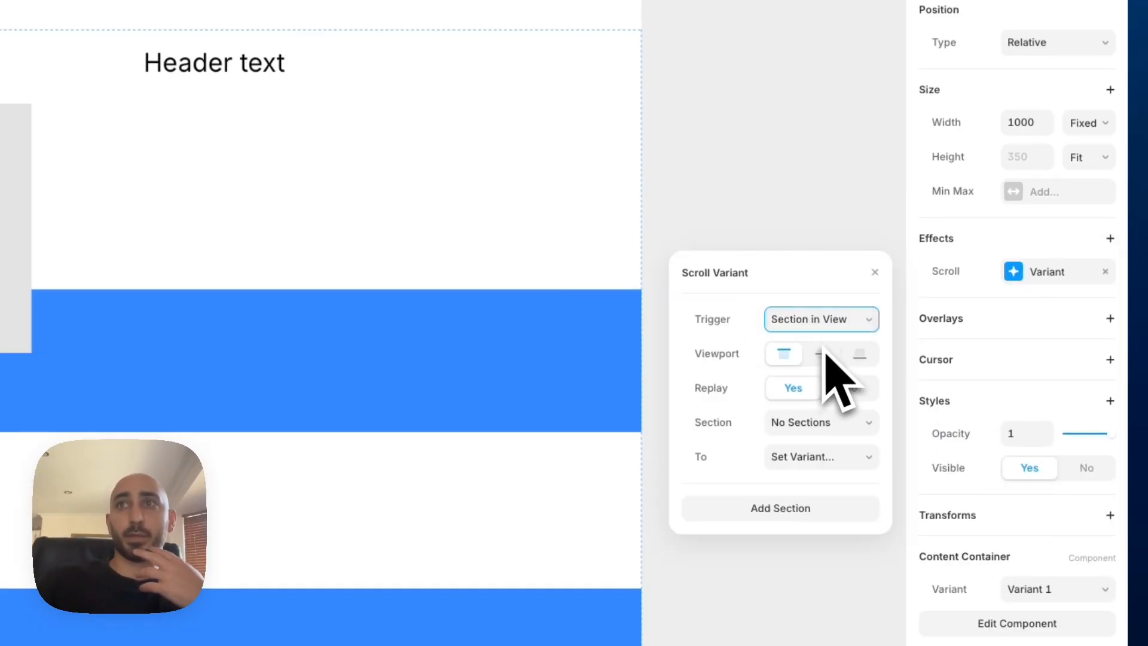
pyautogui.click(783, 422)
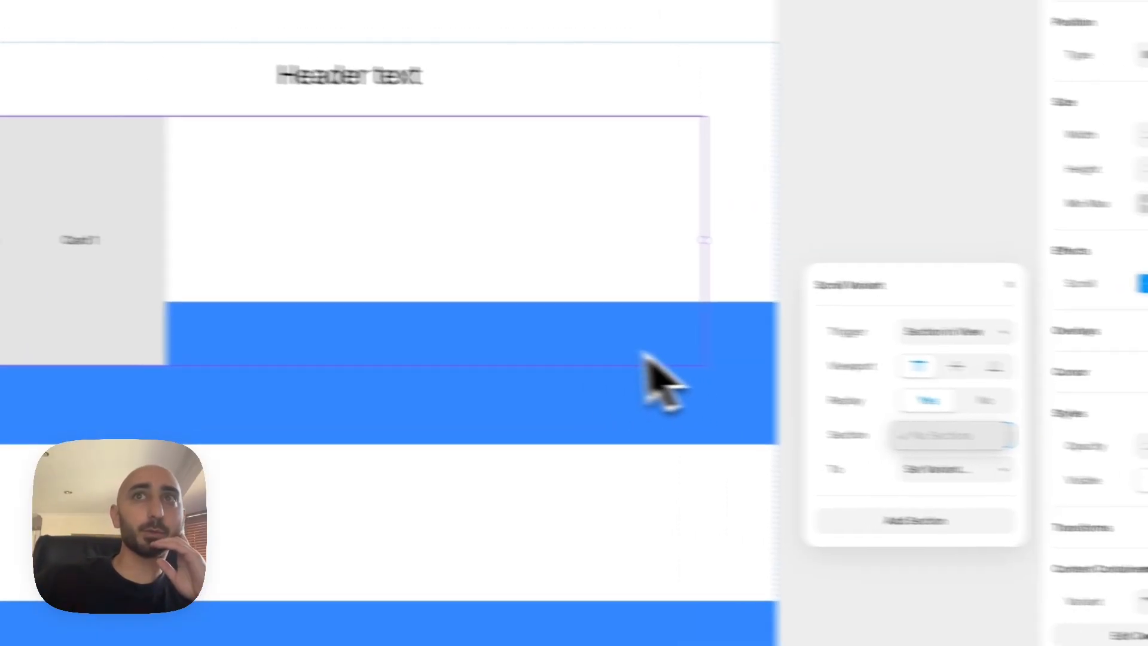
pyautogui.click(512, 340)
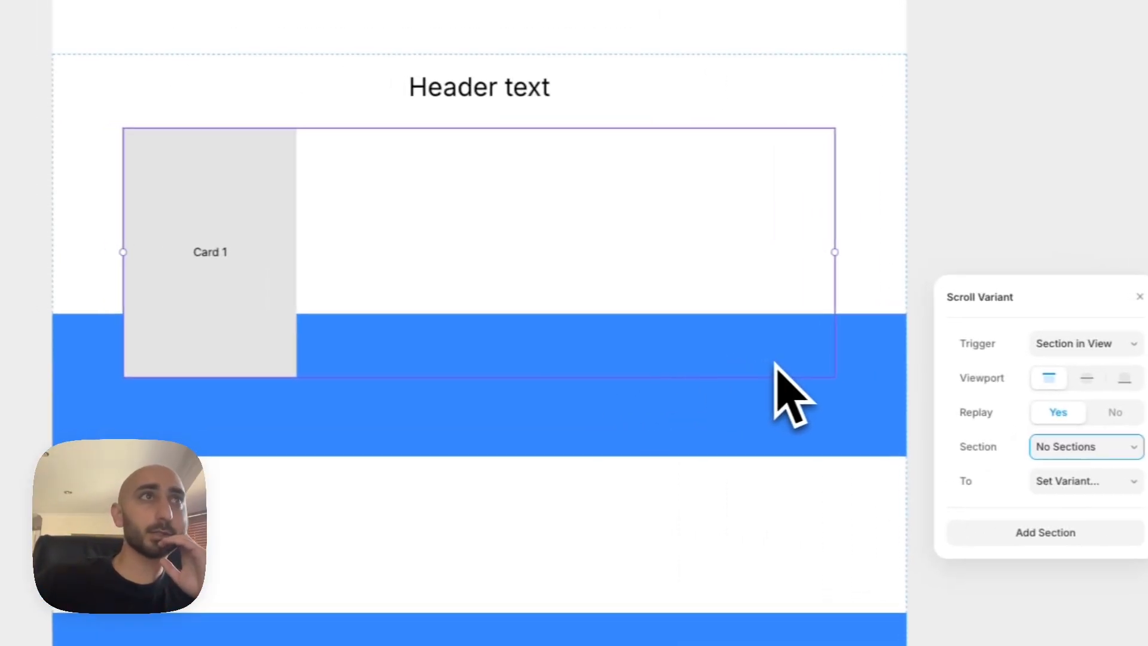
# Add a scroll section named t1 to Trigger1, Trigger2, Trigger3 and Trigger4 together
pyautogui.click(151, 269)
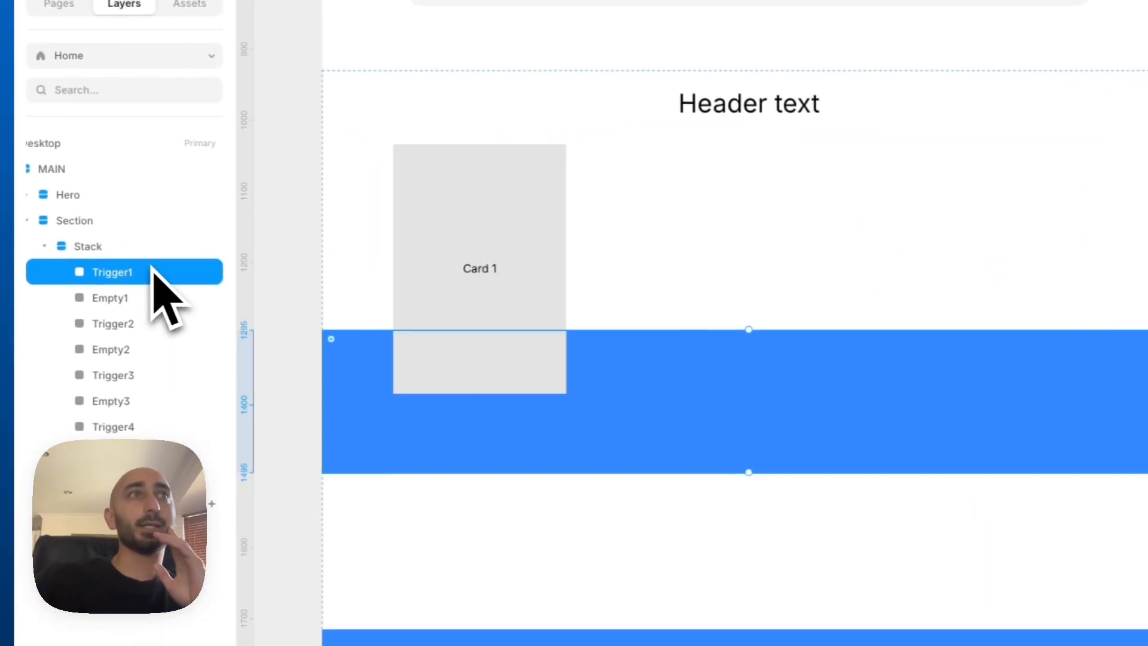
pyautogui.keyDown('shift'); pyautogui.click(148, 326); pyautogui.keyUp('shift')
pyautogui.keyDown('super'); pyautogui.click(145, 383); pyautogui.keyUp('super')
pyautogui.keyDown('super'); pyautogui.click(144, 429); pyautogui.keyUp('super')
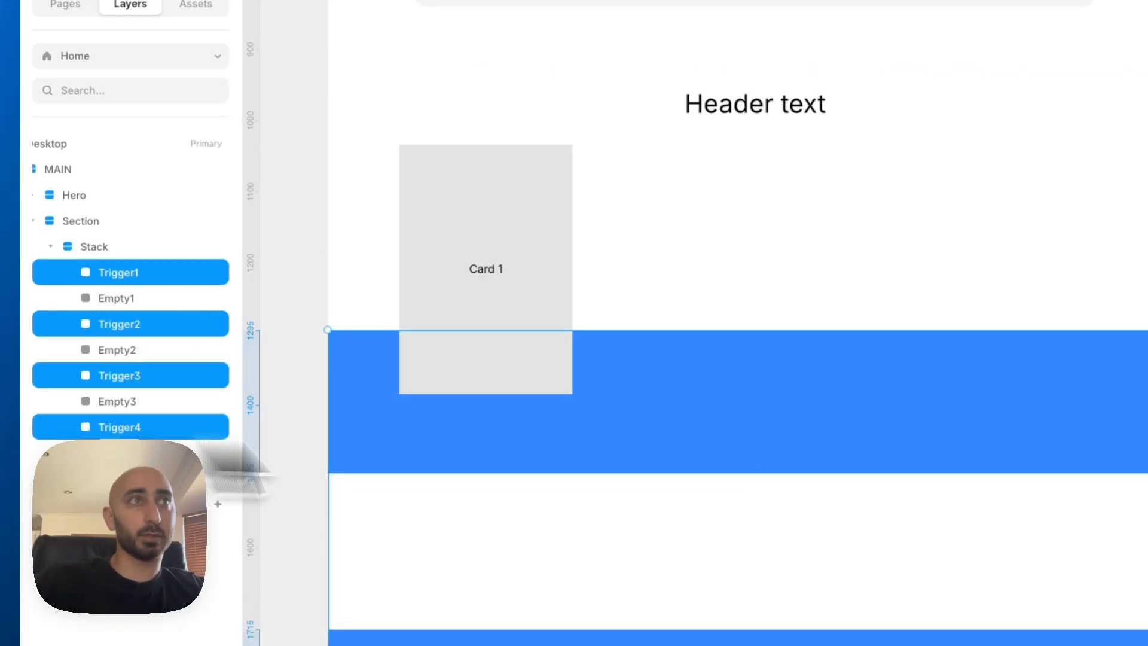
pyautogui.click(1007, 353)
pyautogui.scroll(-5, 1066, 320)
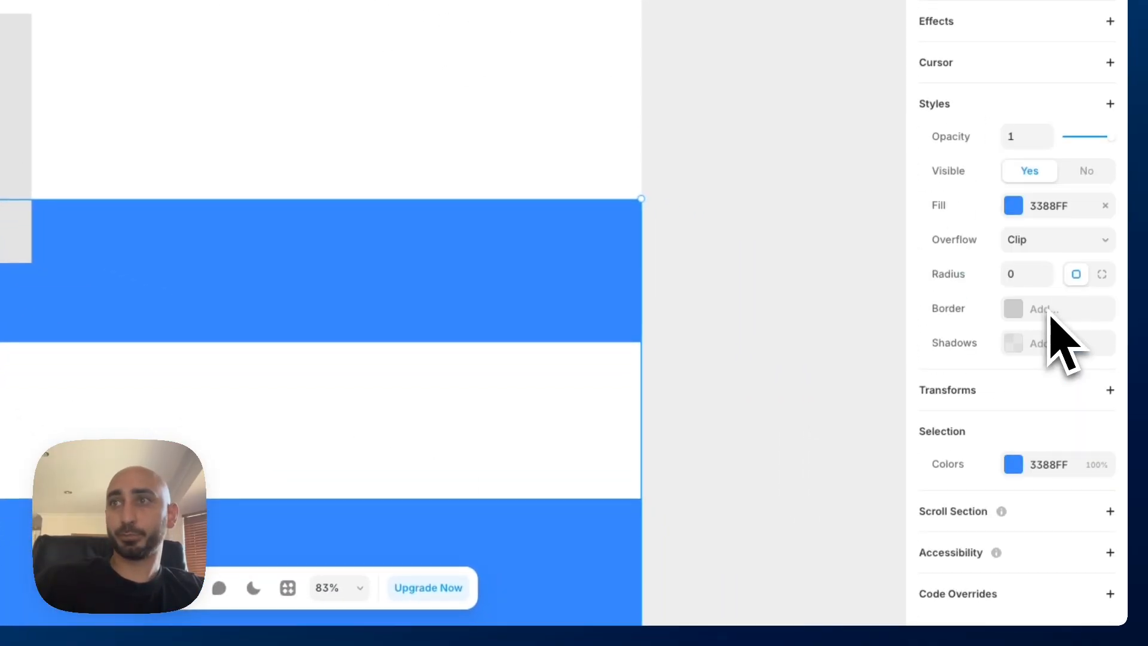
pyautogui.click(1110, 511)
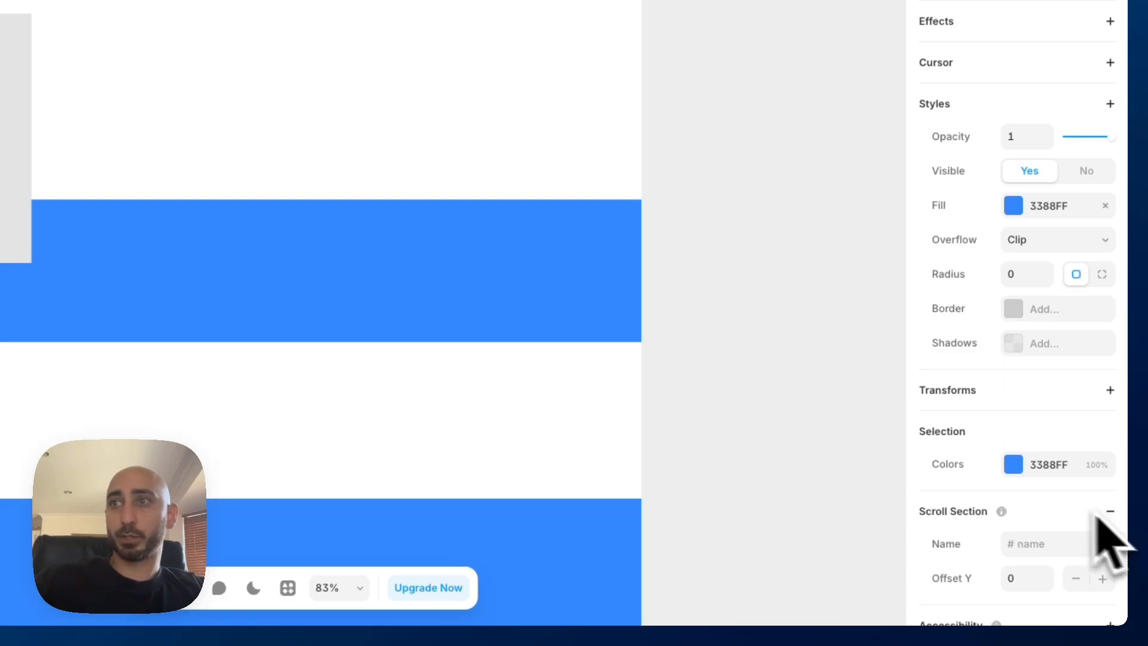
pyautogui.scroll(-2, 1026, 474)
pyautogui.write('n')
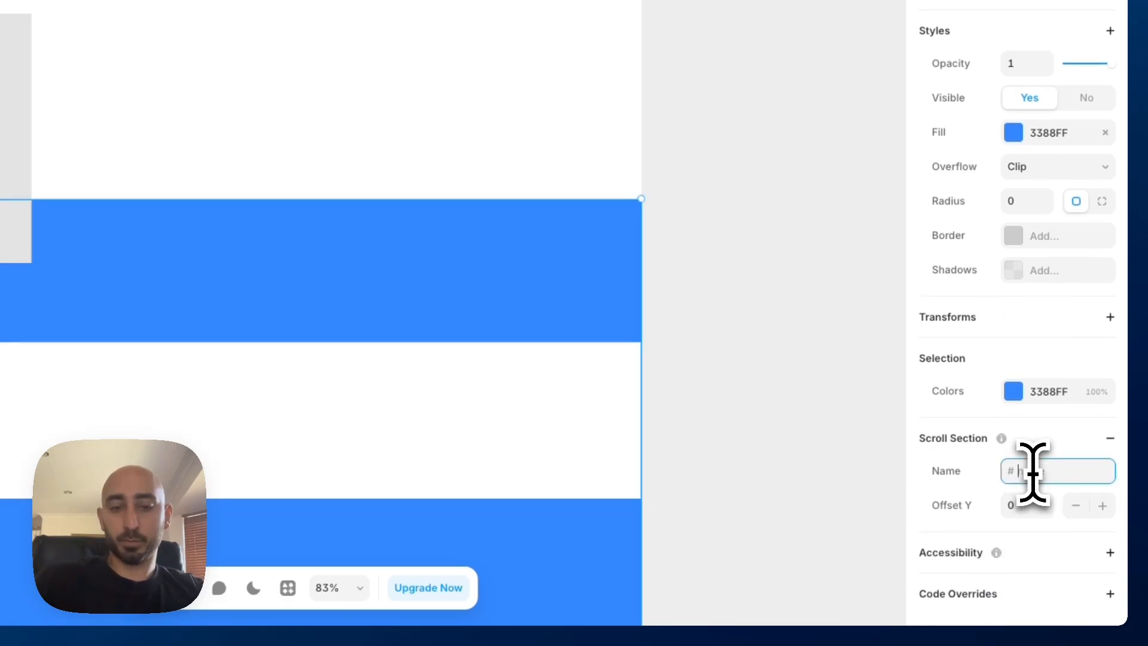
pyautogui.press('BackSpace')
pyautogui.write('t')
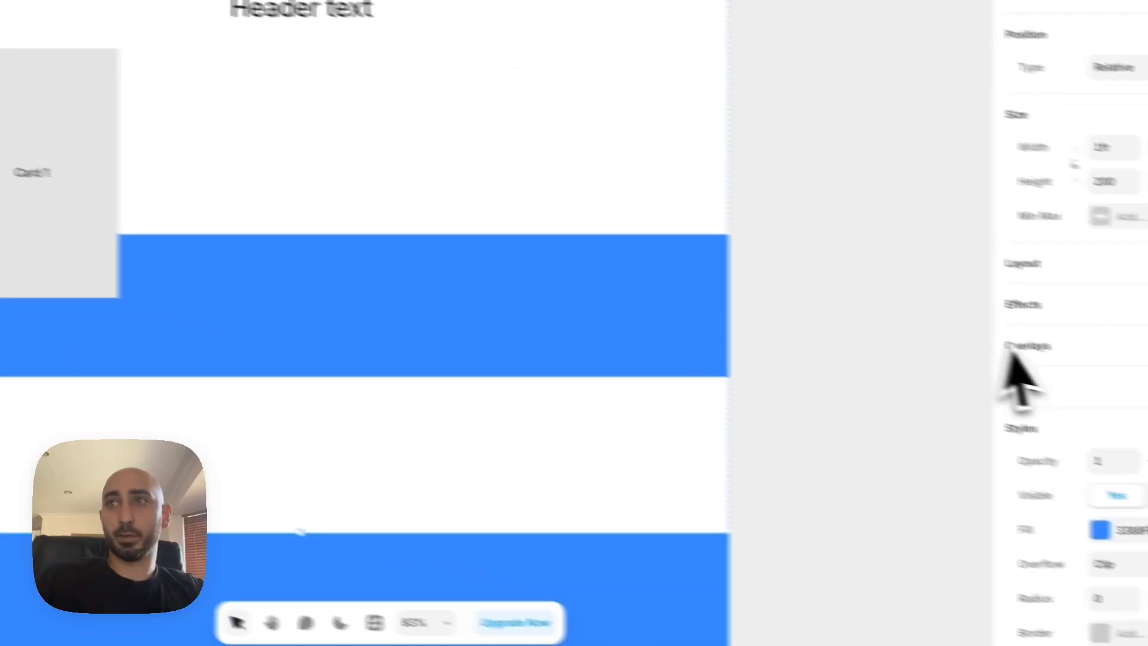
# Give Trigger2 its own scroll section name in place of the shared t1
pyautogui.scroll(-5, 1007, 347)
pyautogui.click(1034, 485)
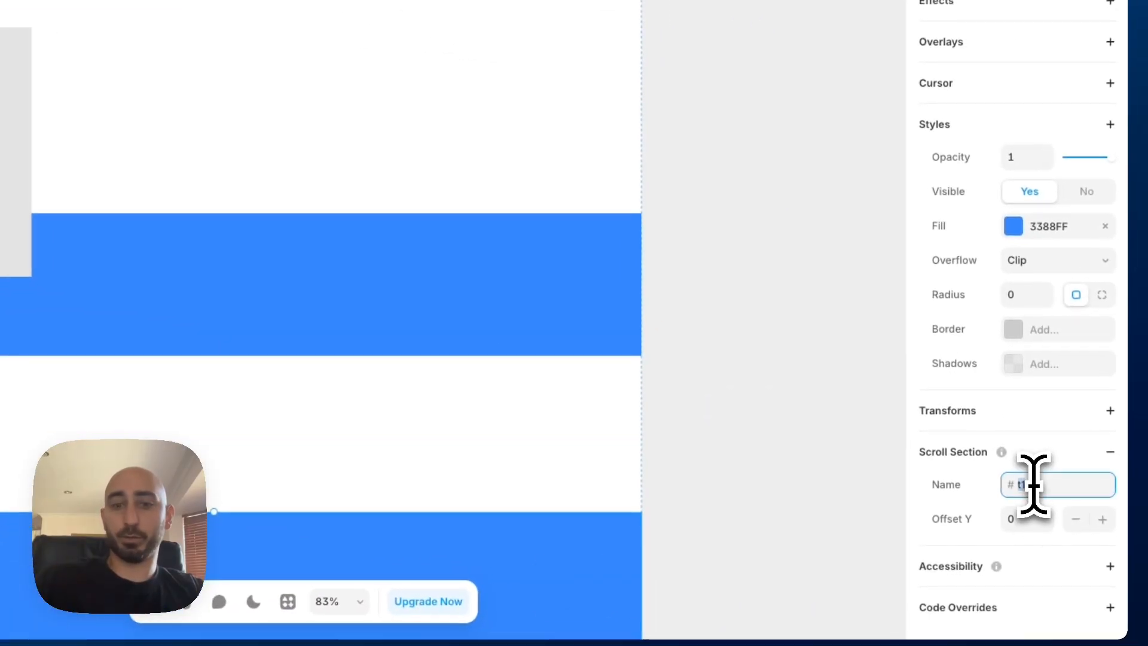
pyautogui.press('BackSpace')
pyautogui.write('t3')
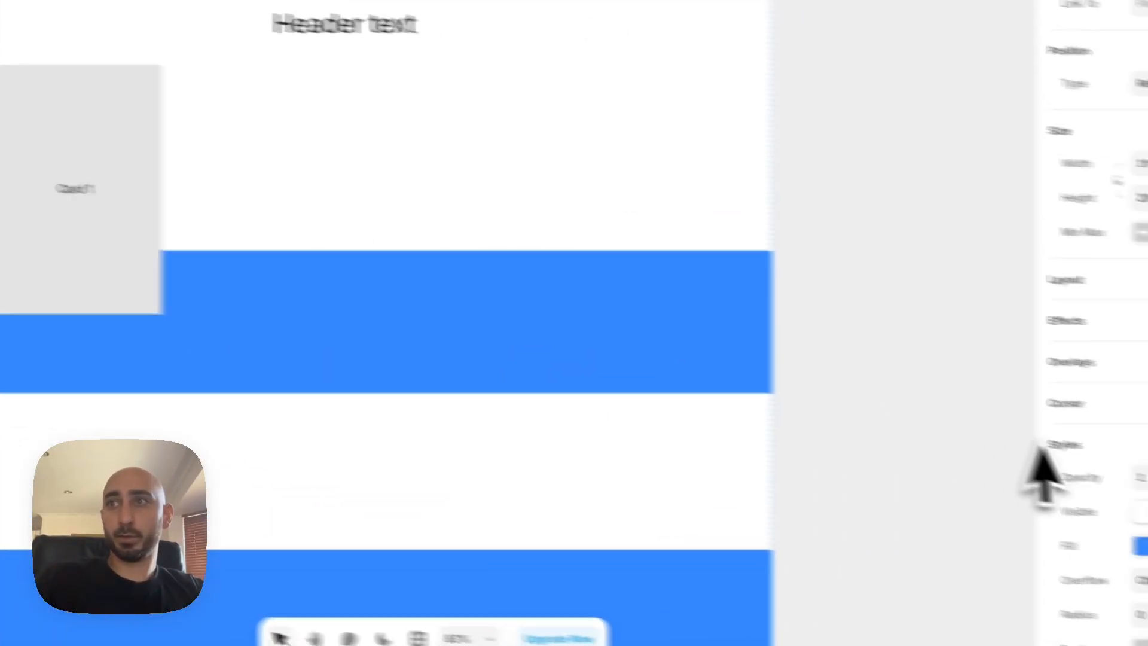
# Rename Trigger3's scroll section to t3
pyautogui.scroll(-5, 1033, 440)
pyautogui.click(1044, 476)
pyautogui.press('Right')
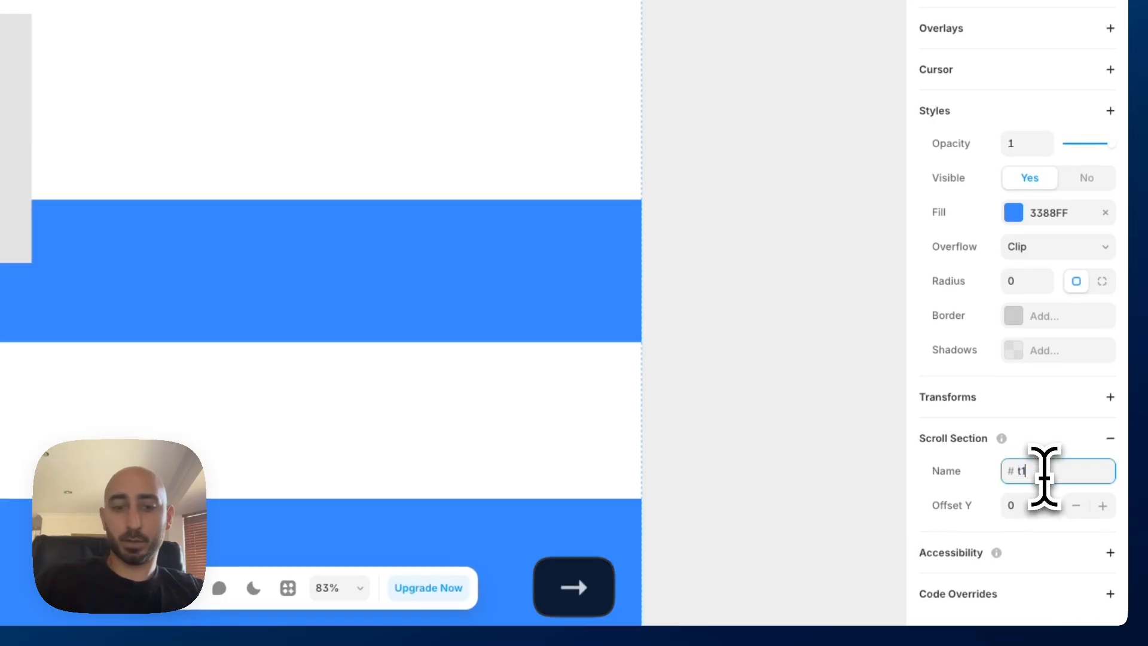
pyautogui.press('BackSpace')
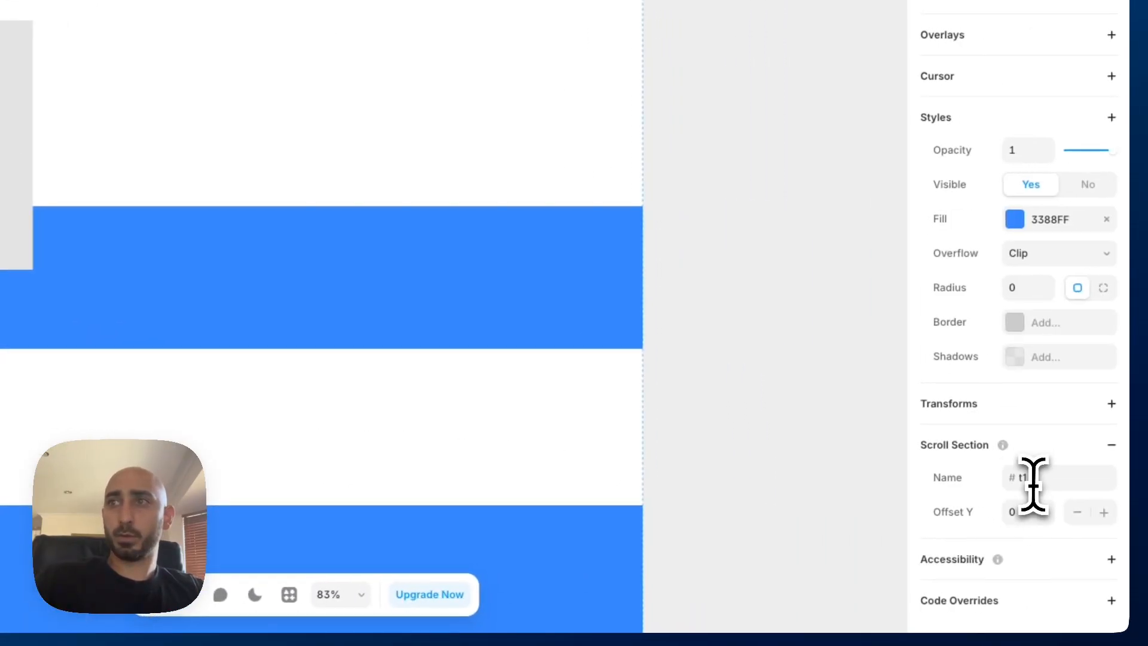
# Rename Trigger4's scroll section to t4
pyautogui.click(1030, 478)
pyautogui.press('Right')
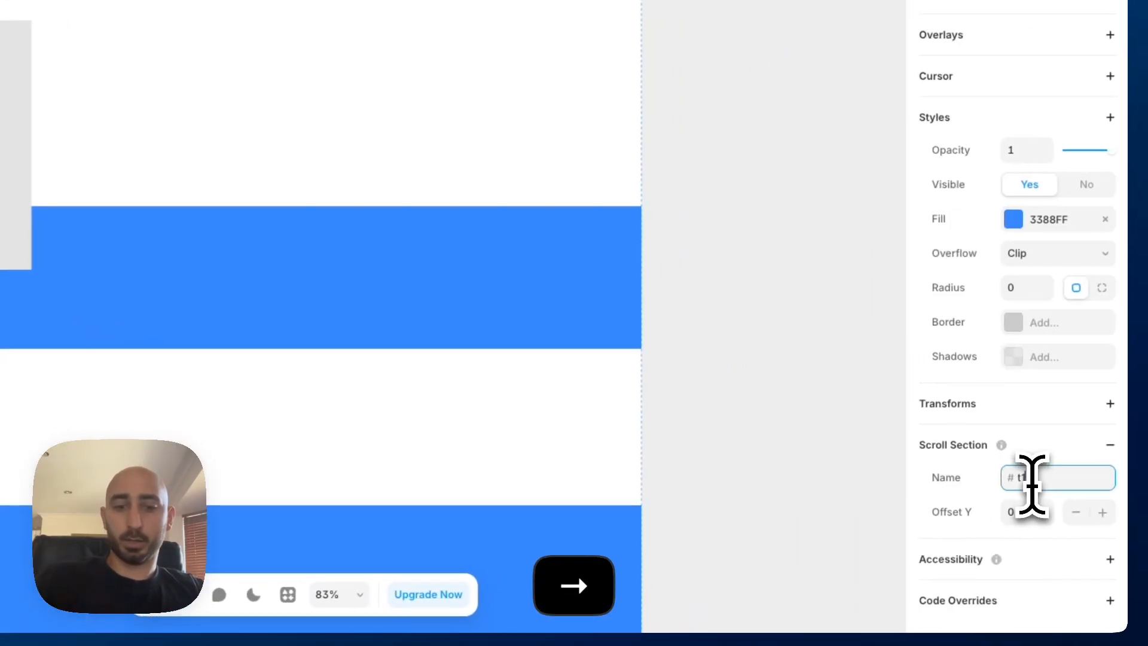
pyautogui.press('BackSpace')
pyautogui.write('4')
pyautogui.click(789, 372)
# Set the Content Container's Scroll Variant effect to switch to Variant 1 at section #t1
pyautogui.click(220, 84)
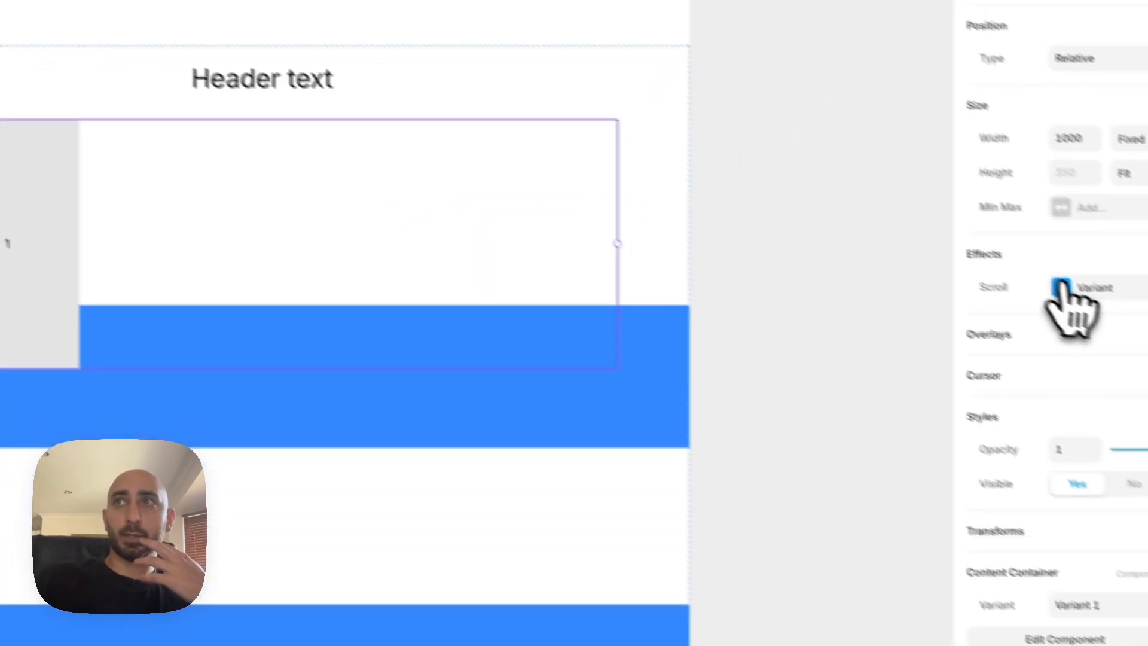
pyautogui.click(1031, 289)
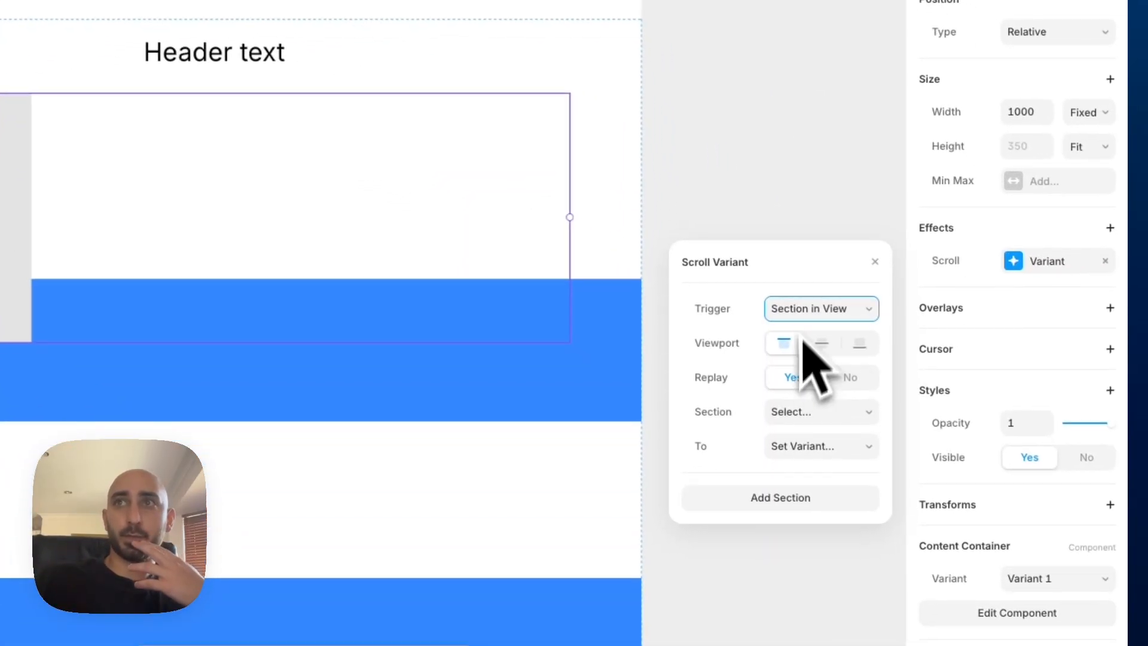
pyautogui.click(793, 412)
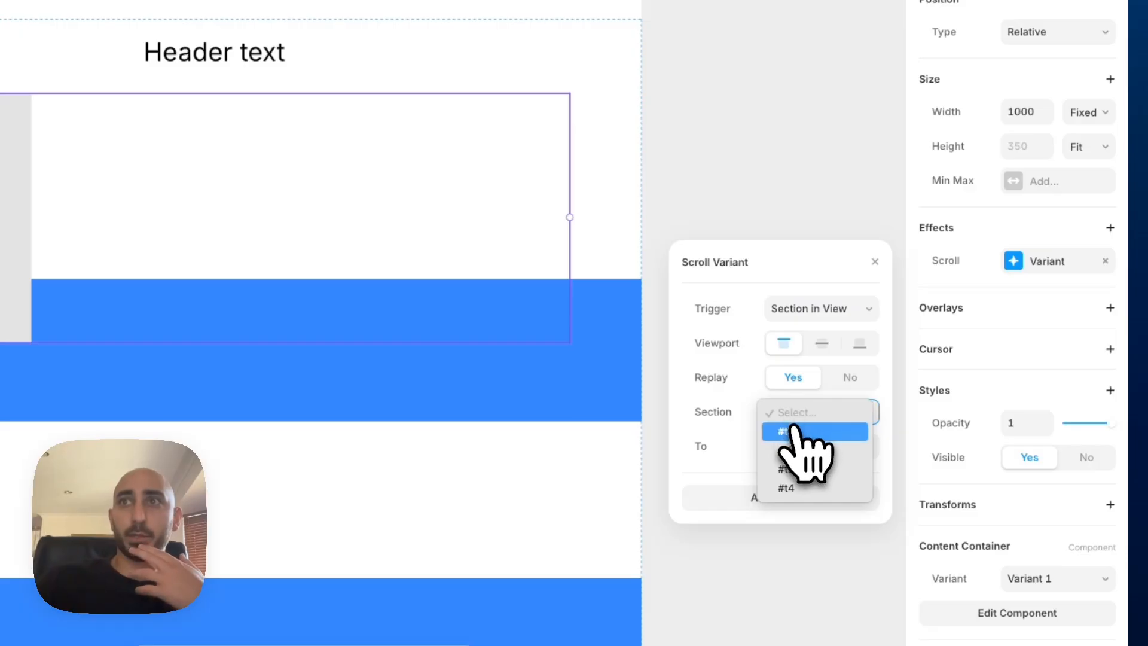
pyautogui.click(792, 431)
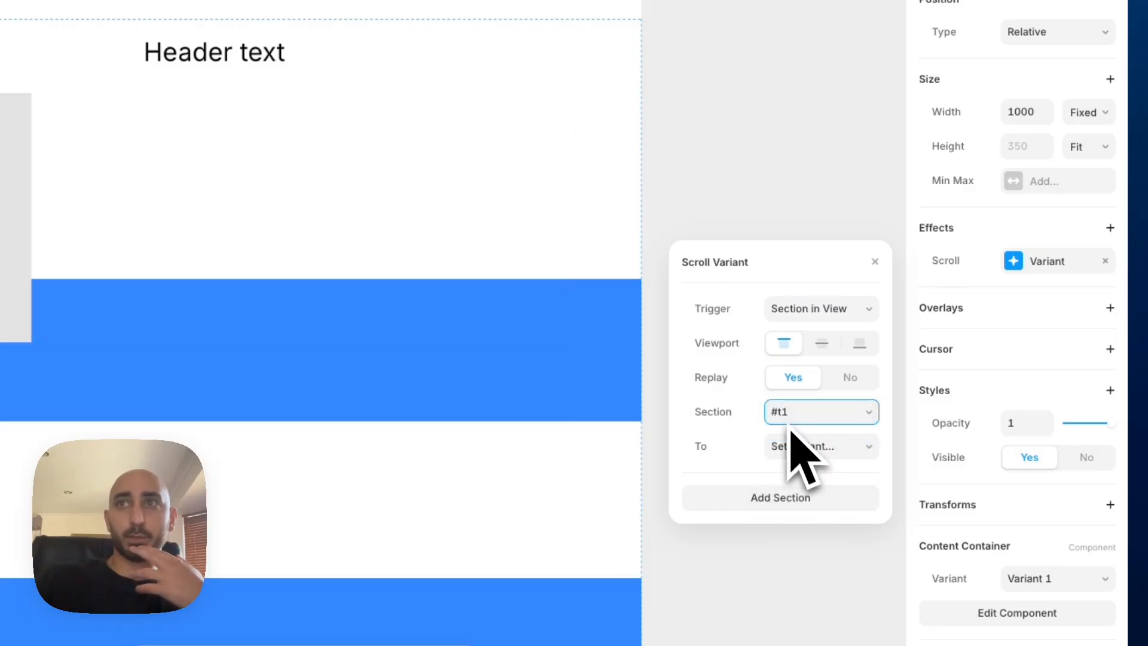
pyautogui.click(791, 447)
pyautogui.click(793, 476)
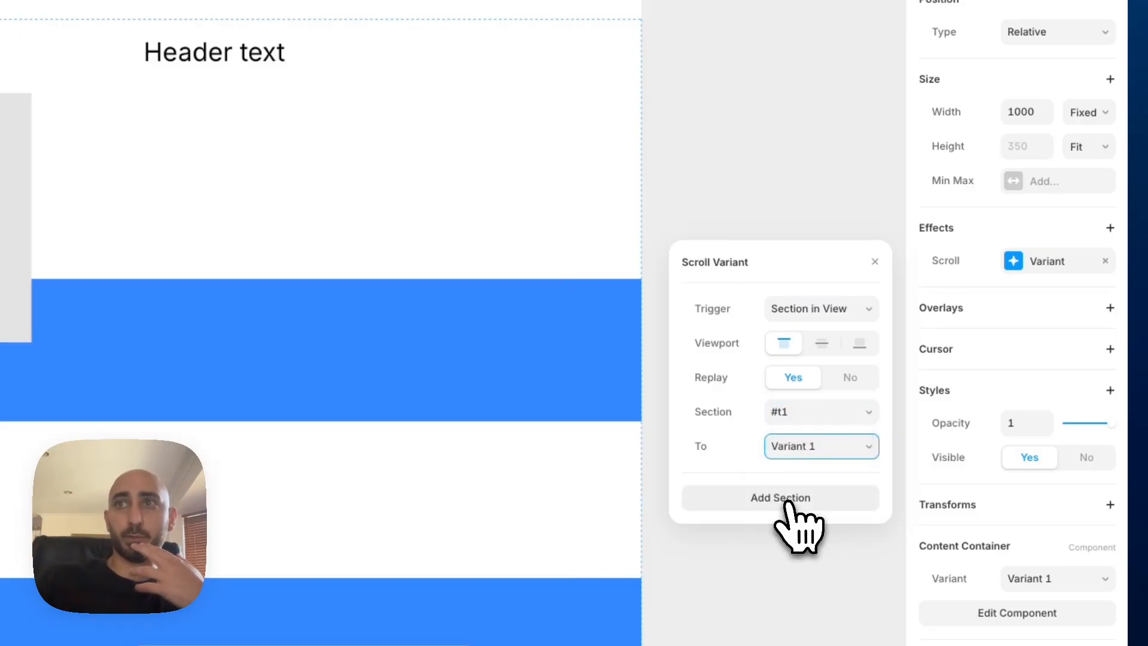
# Add two more sections to the Scroll Variant effect, mapping #t2 to Variant 2 and #t3 to Variant 3
pyautogui.click(788, 499)
pyautogui.click(788, 499)
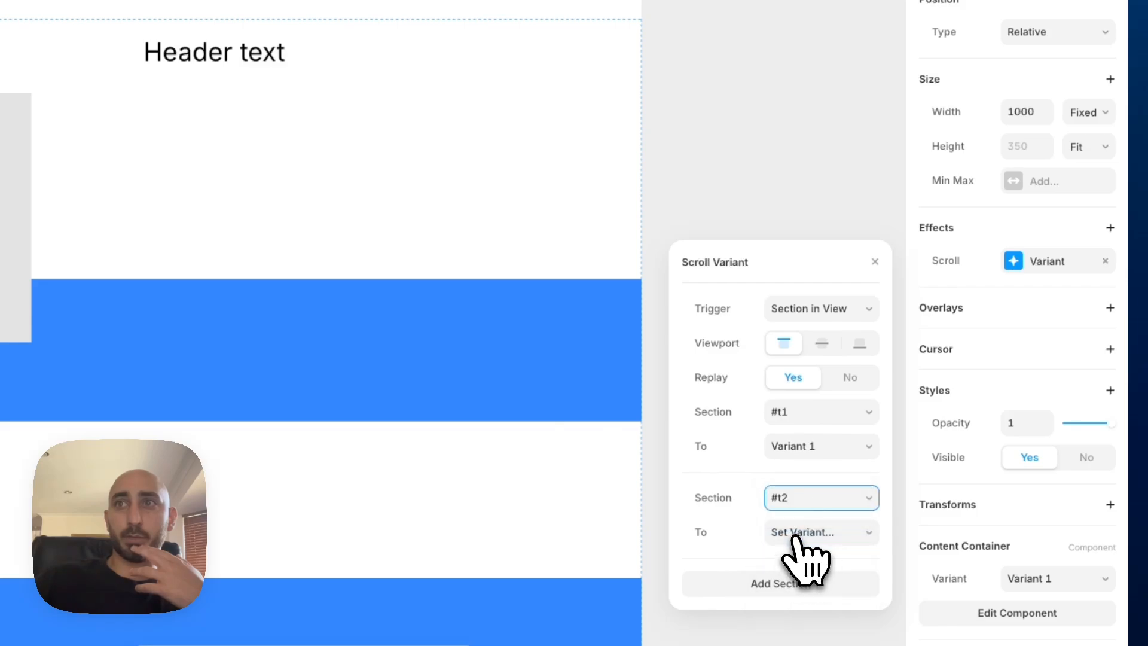
pyautogui.click(796, 533)
pyautogui.click(796, 572)
pyautogui.scroll(-2, 801, 568)
pyautogui.click(791, 519)
pyautogui.click(796, 505)
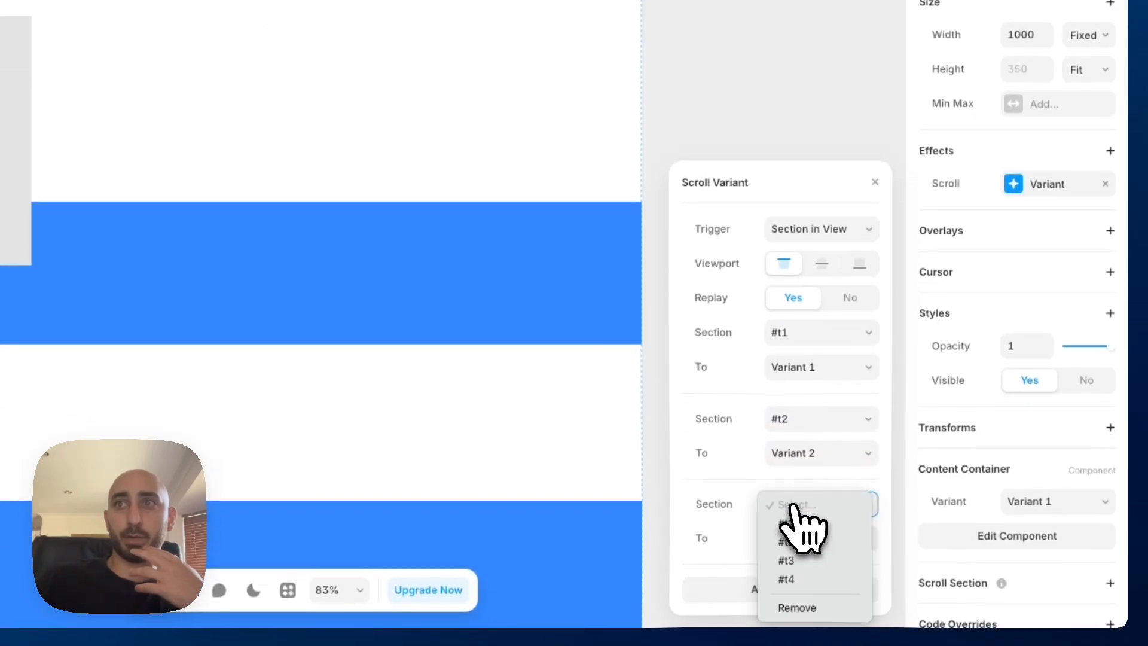
pyautogui.click(800, 558)
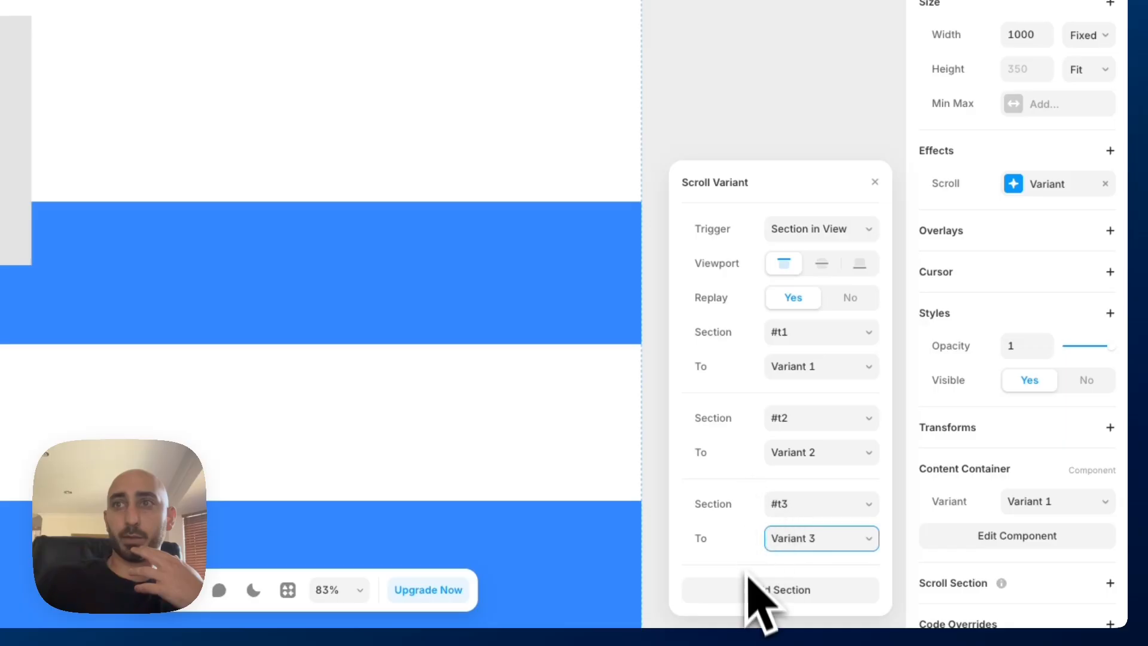
# Add a fourth section to the Scroll Variant effect that maps #t4 to Variant 4, and close its settings
pyautogui.click(745, 585)
pyautogui.click(787, 503)
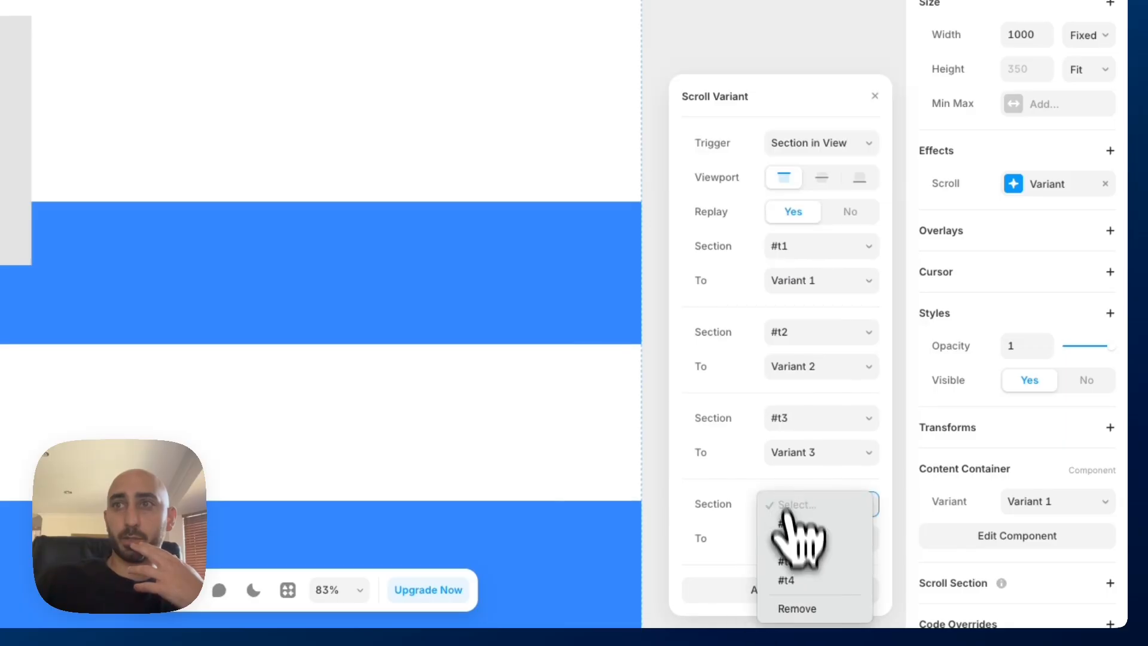
pyautogui.click(800, 577)
pyautogui.click(793, 537)
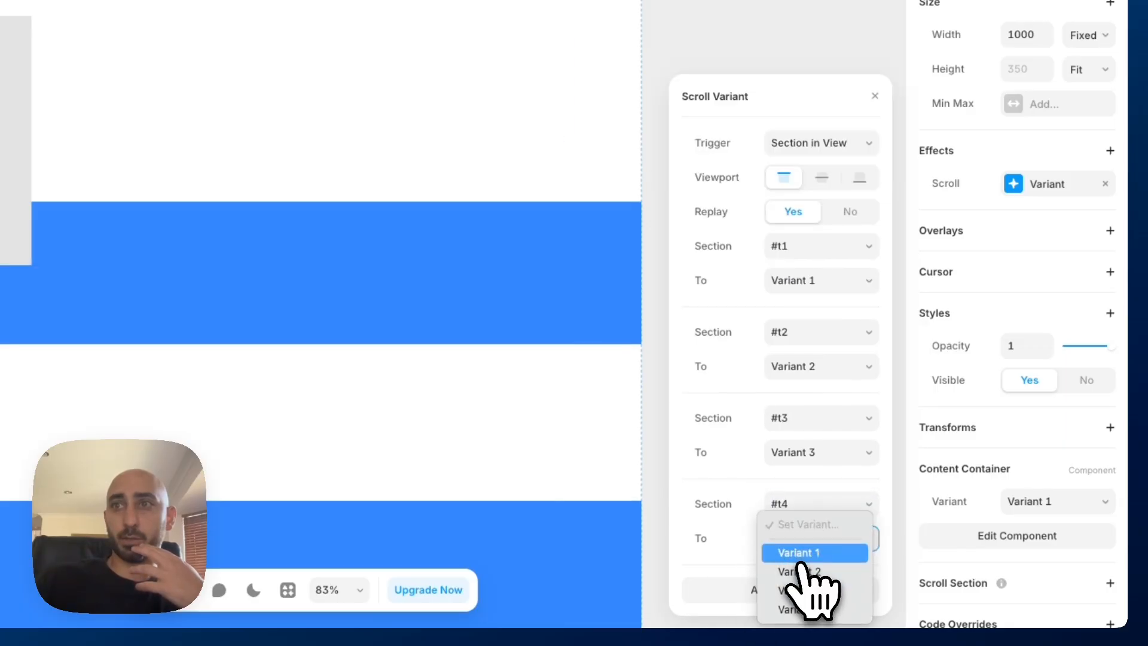
pyautogui.click(801, 609)
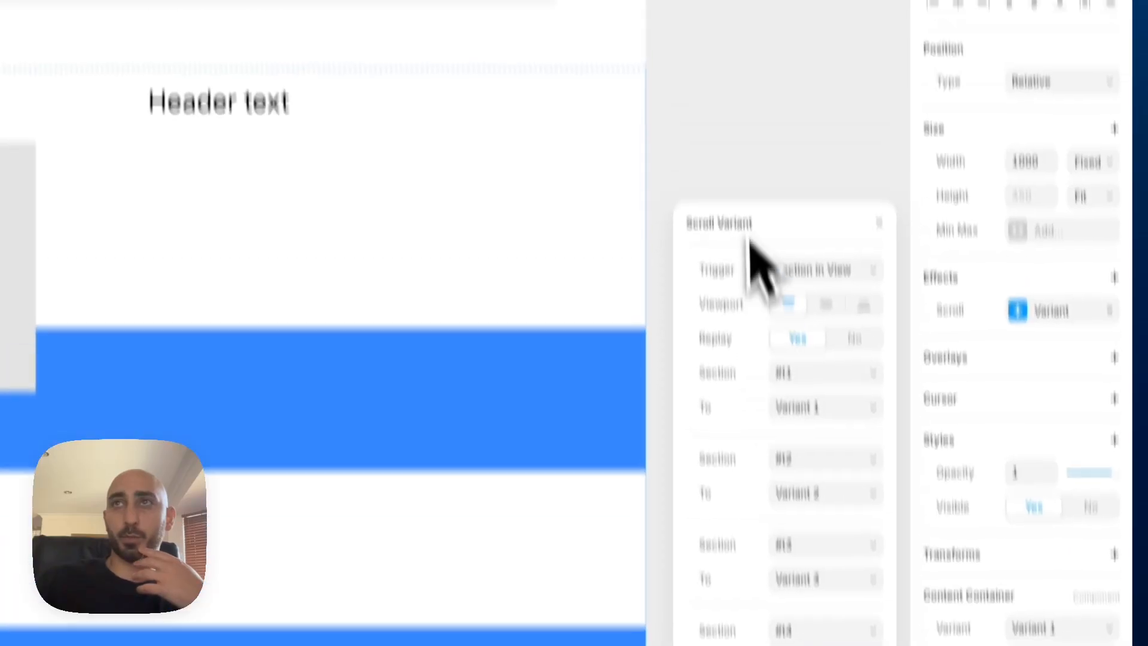
pyautogui.click(738, 37)
# Preview the page, check how the header and card section behaves on scroll, and return to the editor
pyautogui.click(597, 302)
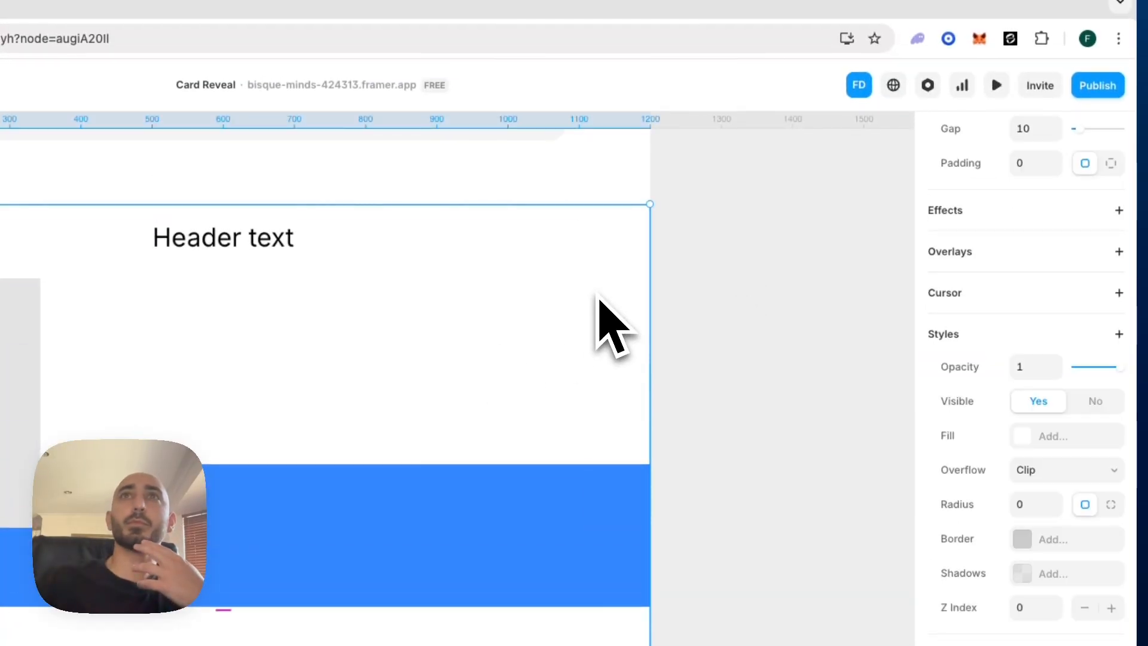
pyautogui.click(996, 84)
pyautogui.scroll(-10, 519, 374)
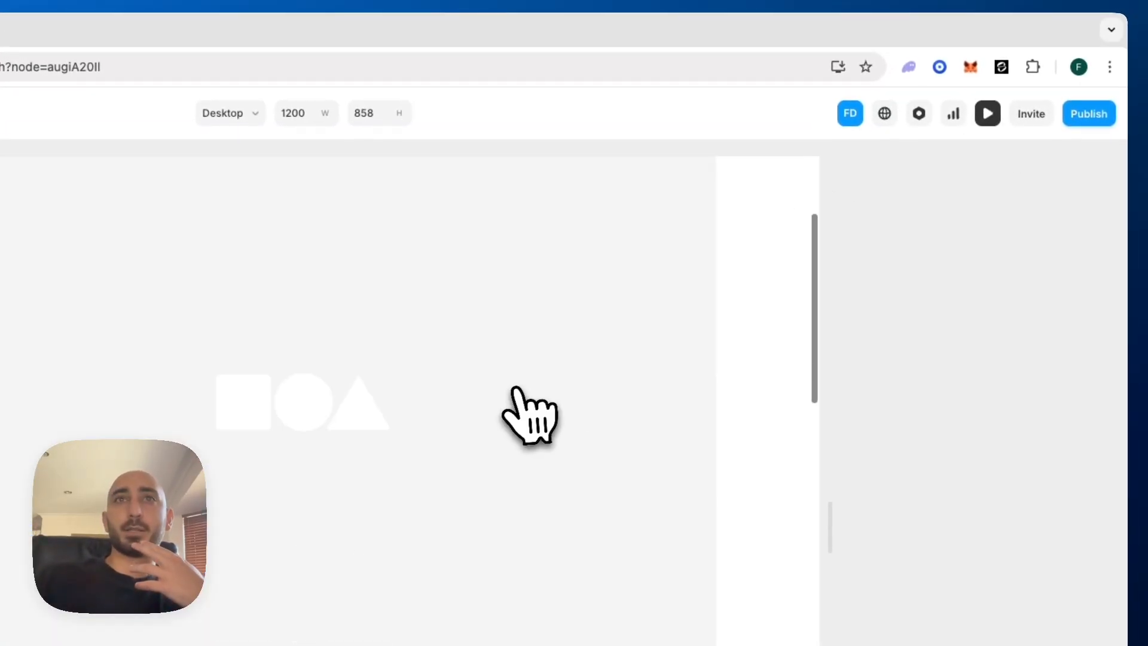
pyautogui.scroll(-5, 515, 391)
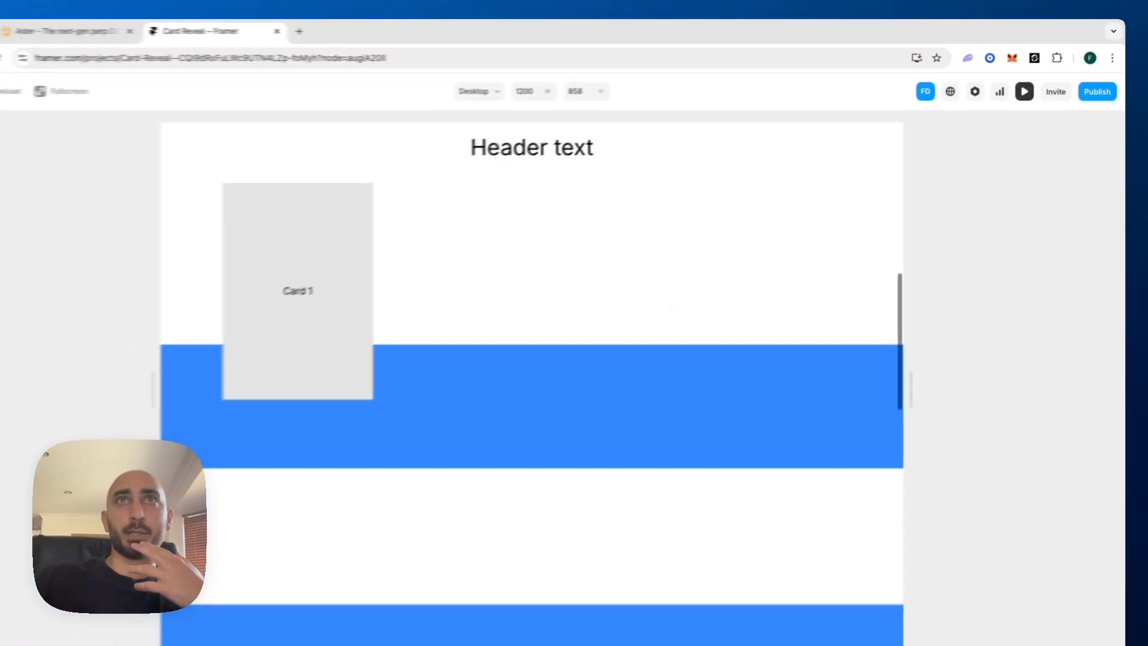
pyautogui.scroll(-2, 494, 243)
pyautogui.scroll(5, 495, 243)
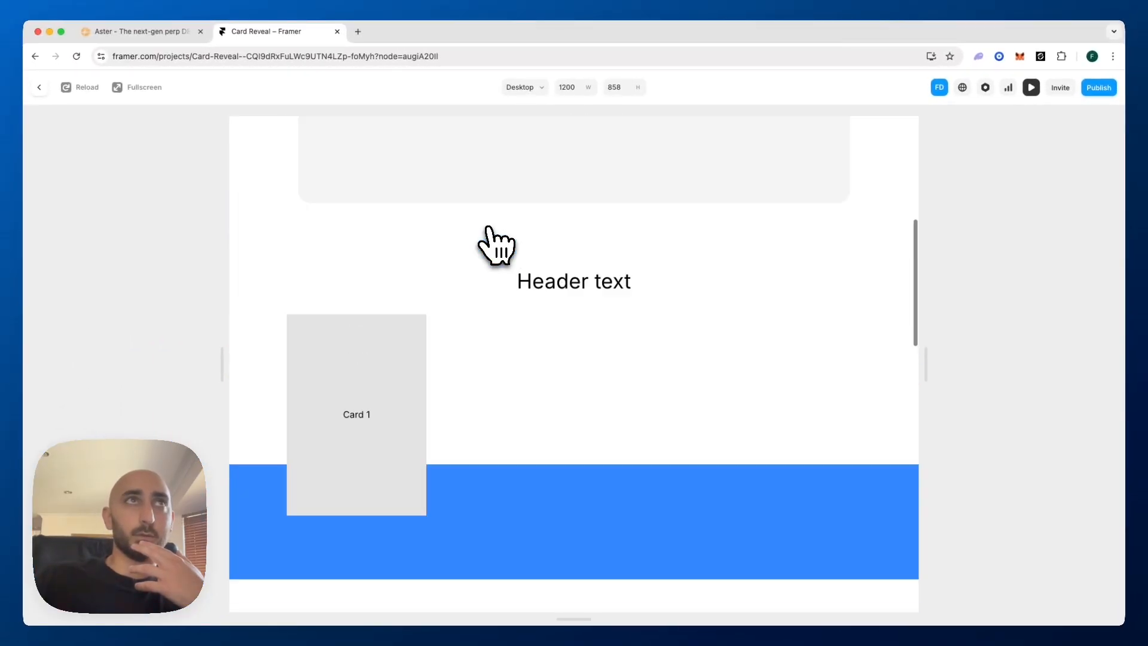
pyautogui.click(38, 87)
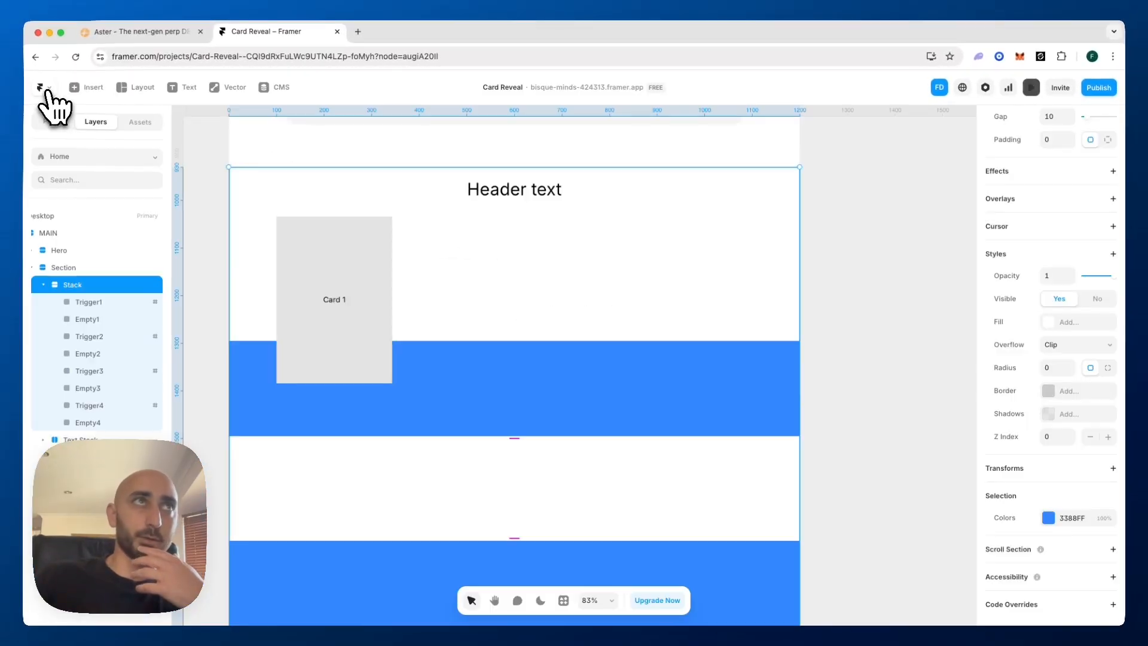
# Try a Sticky position on the Content Container alone and undo the change
pyautogui.click(470, 308)
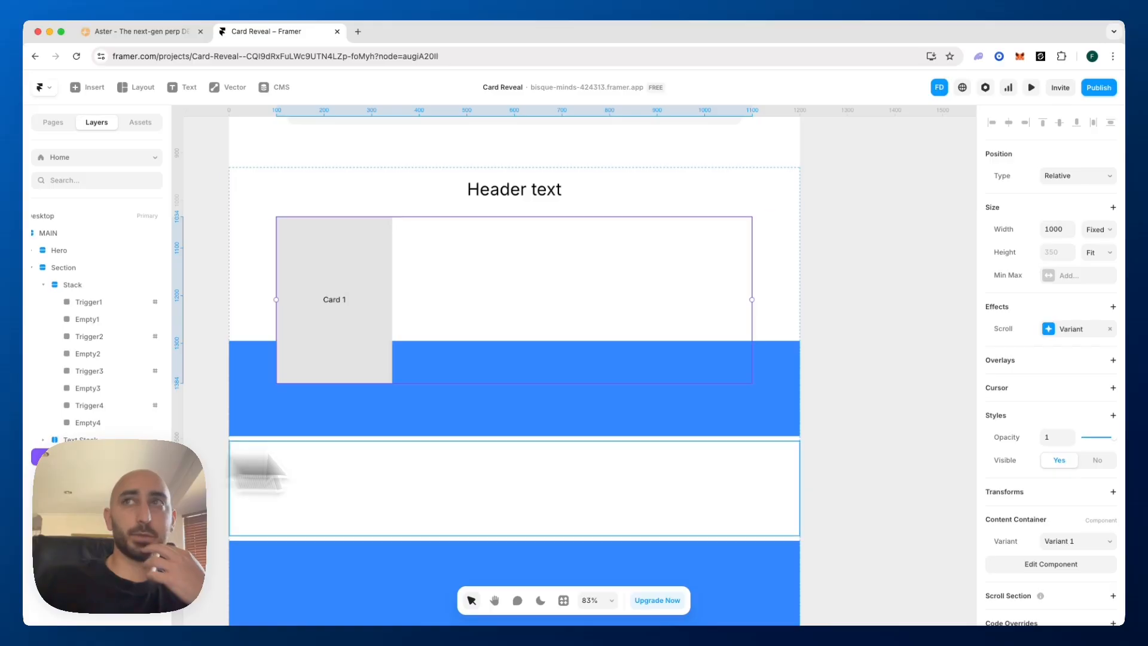
pyautogui.click(1070, 178)
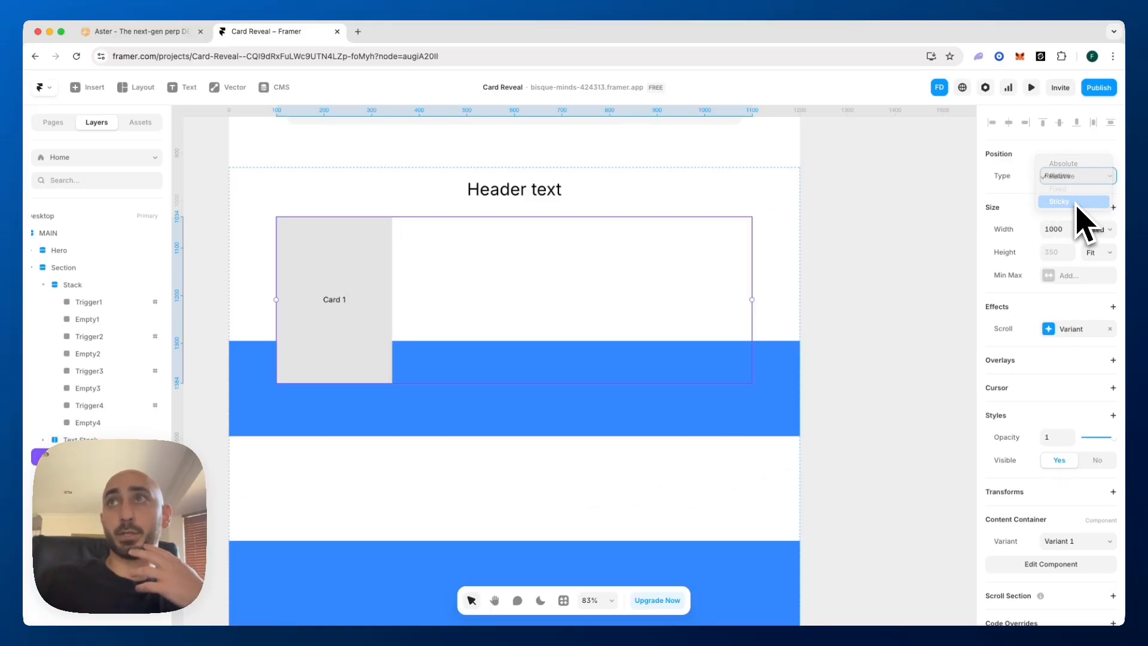
pyautogui.click(1070, 202)
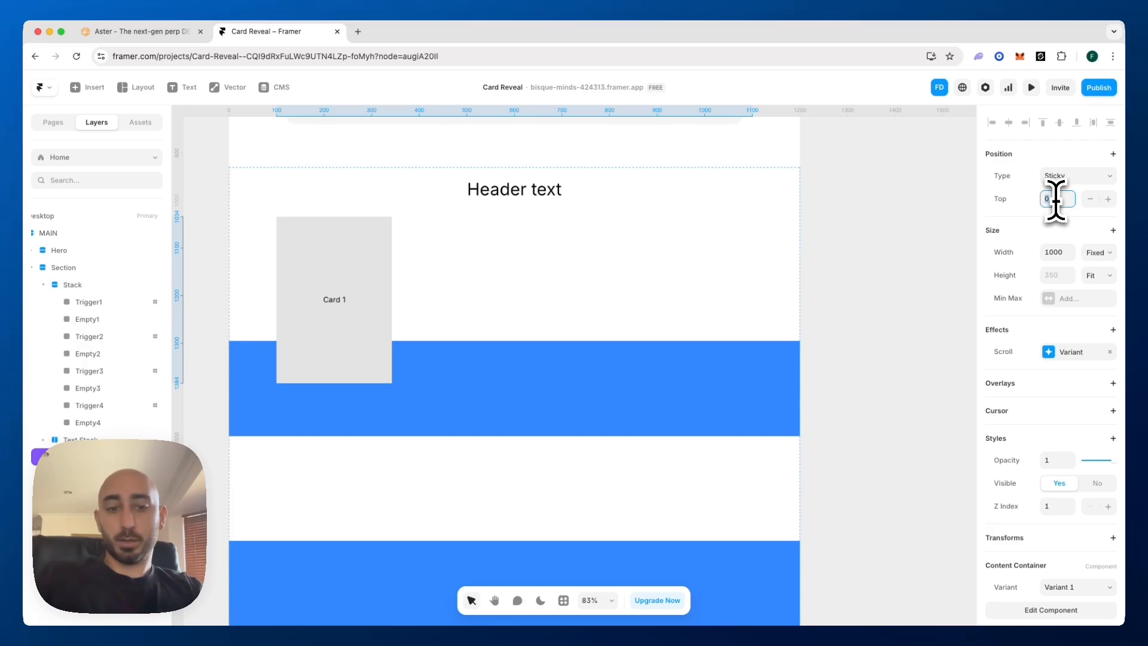
pyautogui.press('super+z')
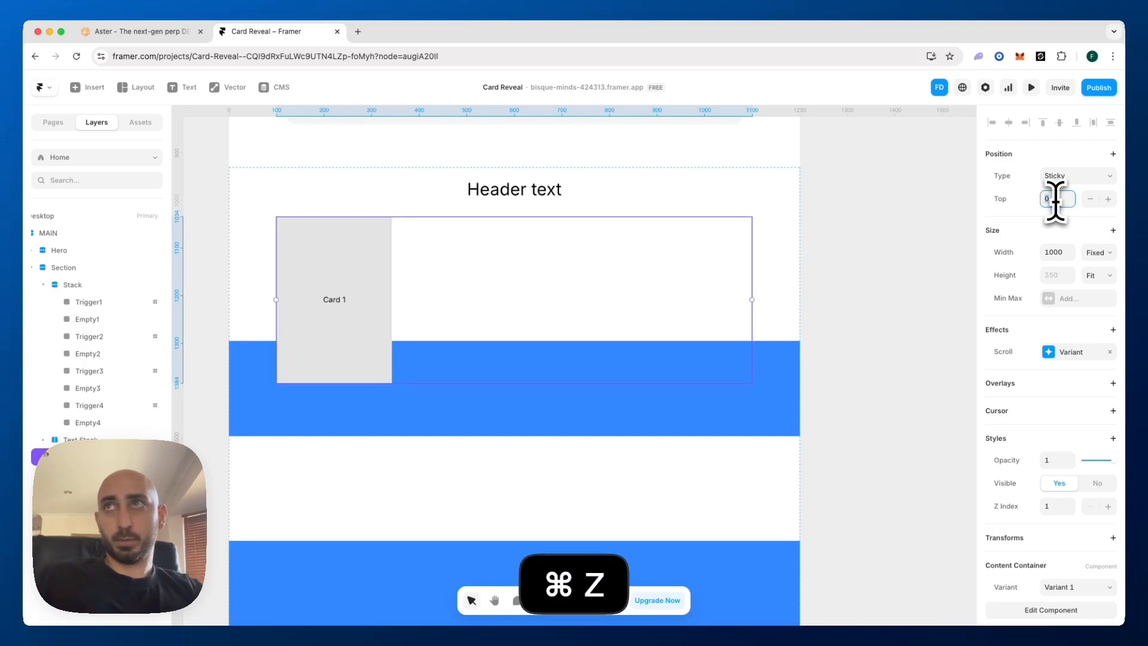
pyautogui.click(871, 200)
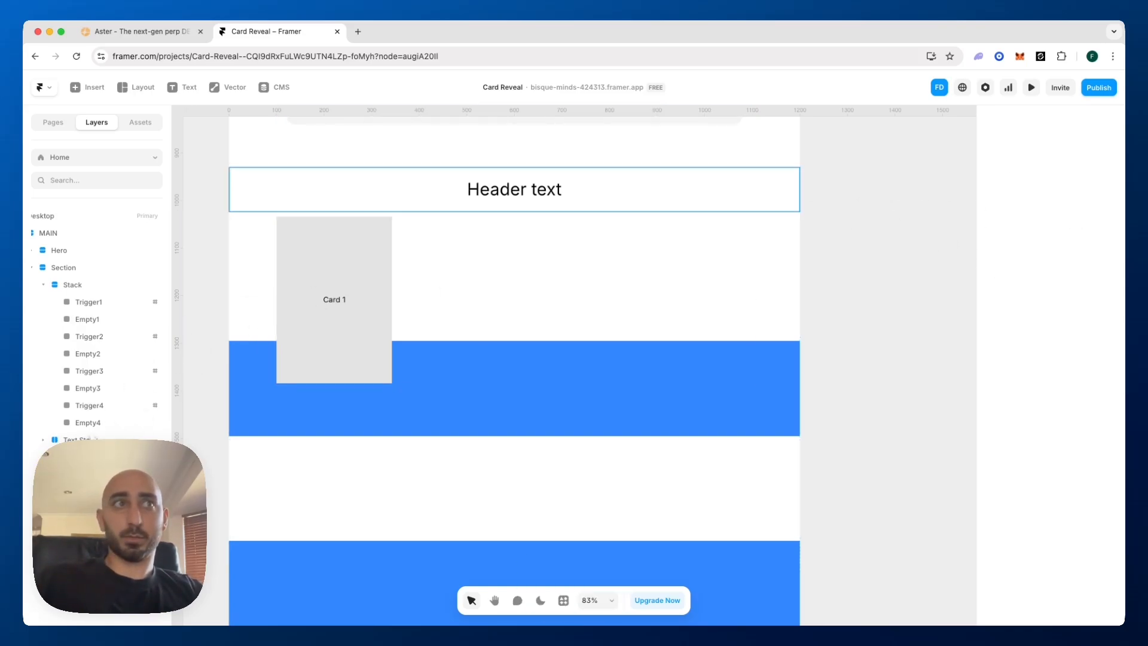
# Wrap the Text Stack and Content Container in a new stack and set its position type to Sticky
pyautogui.click(108, 441)
pyautogui.keyDown('shift'); pyautogui.click(101, 457); pyautogui.keyUp('shift')
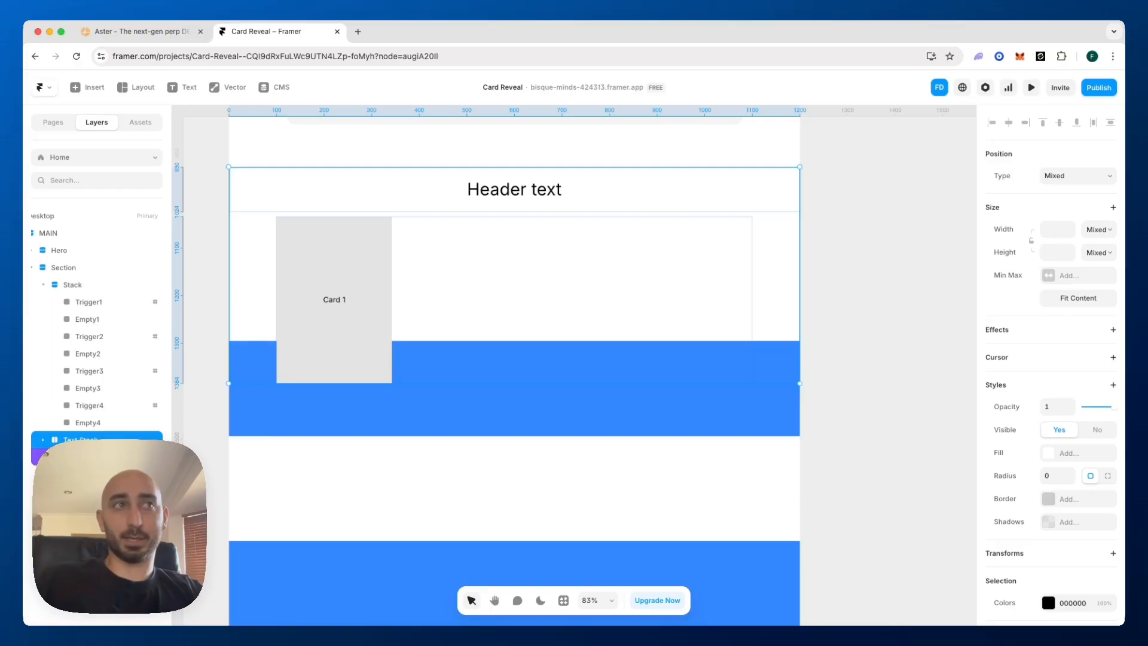
pyautogui.rightClick(88, 458)
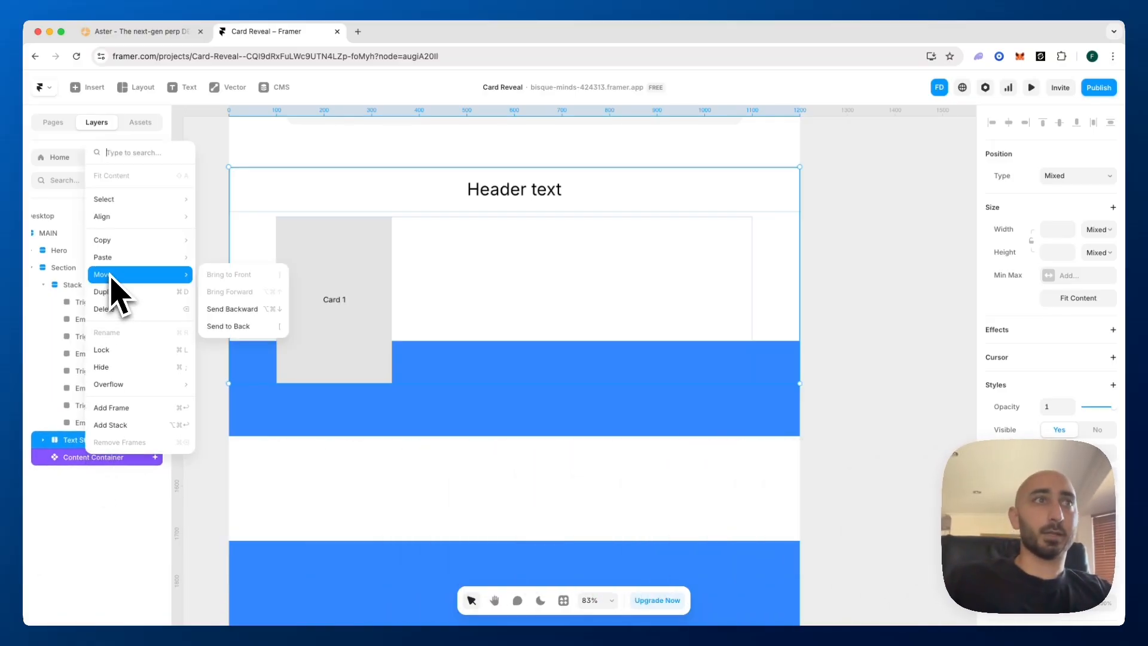
pyautogui.click(110, 425)
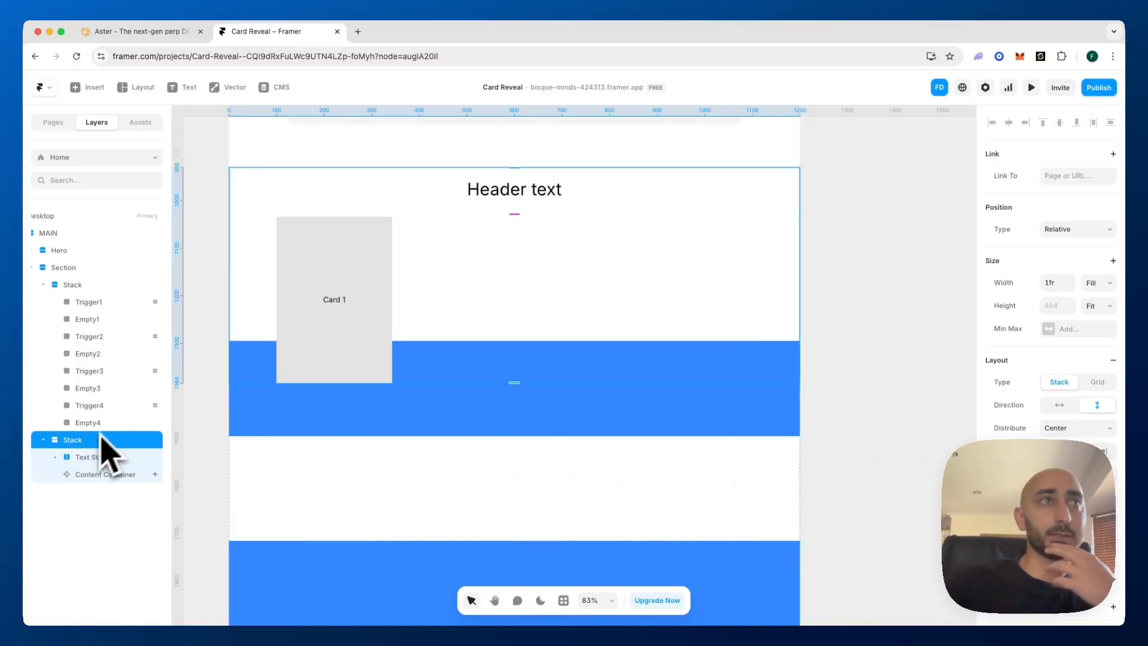
pyautogui.click(1088, 234)
pyautogui.click(1076, 255)
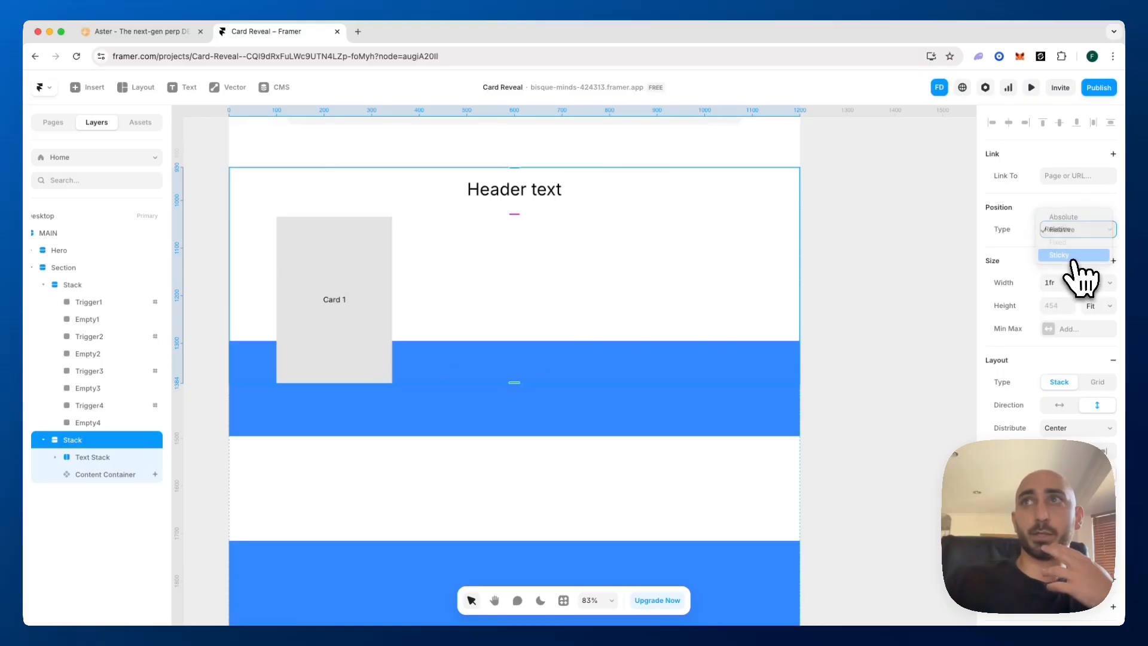
# Rename the new stack holding the Text Stack and Content Container as Section Container Sticky
pyautogui.click(141, 474)
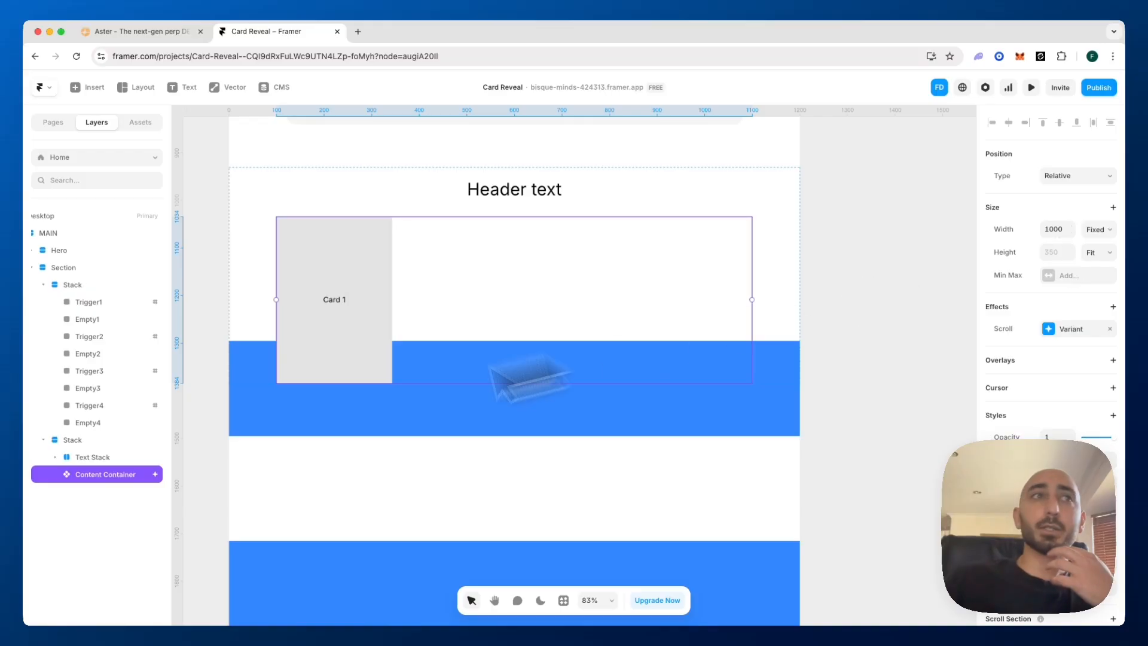
pyautogui.click(102, 457)
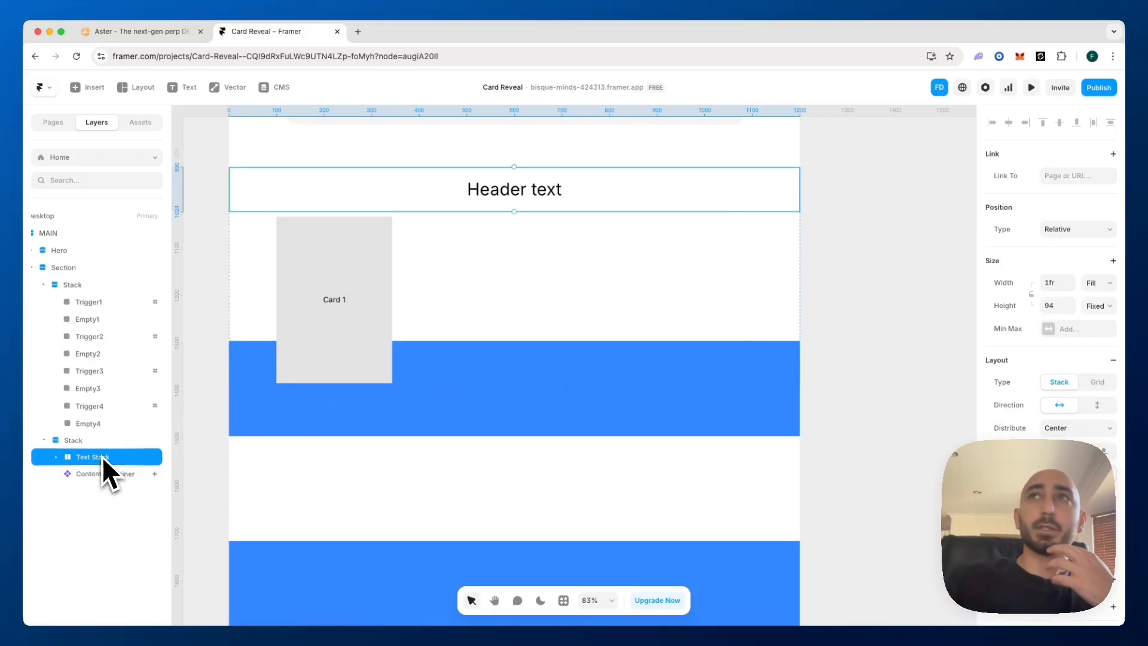
pyautogui.click(72, 440)
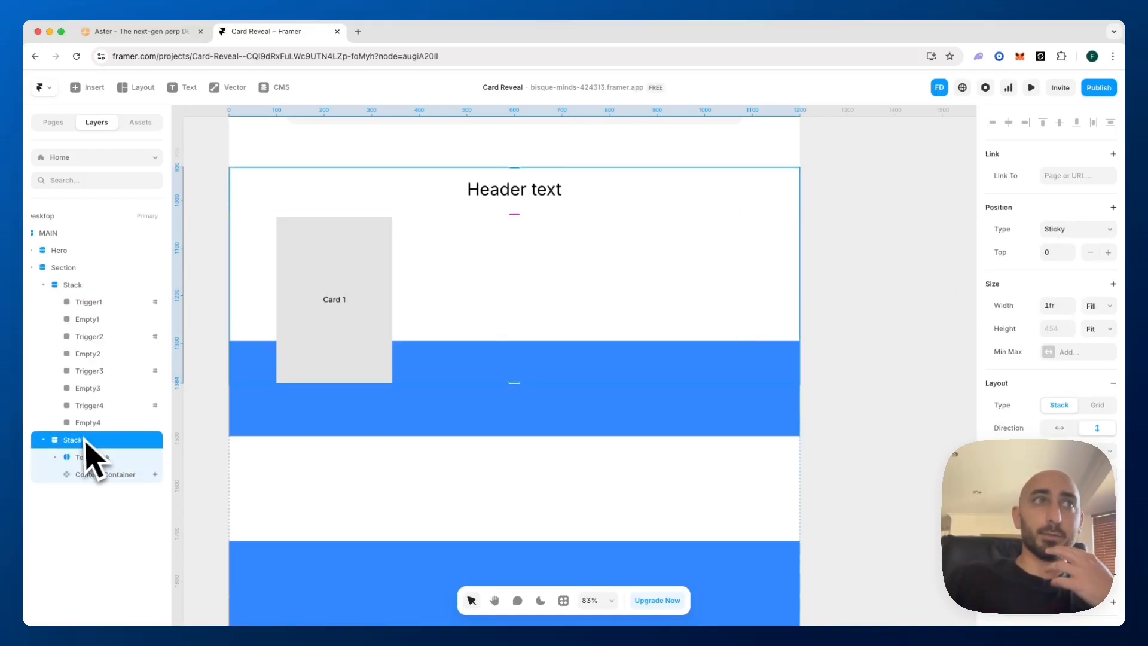
pyautogui.doubleClick(85, 441)
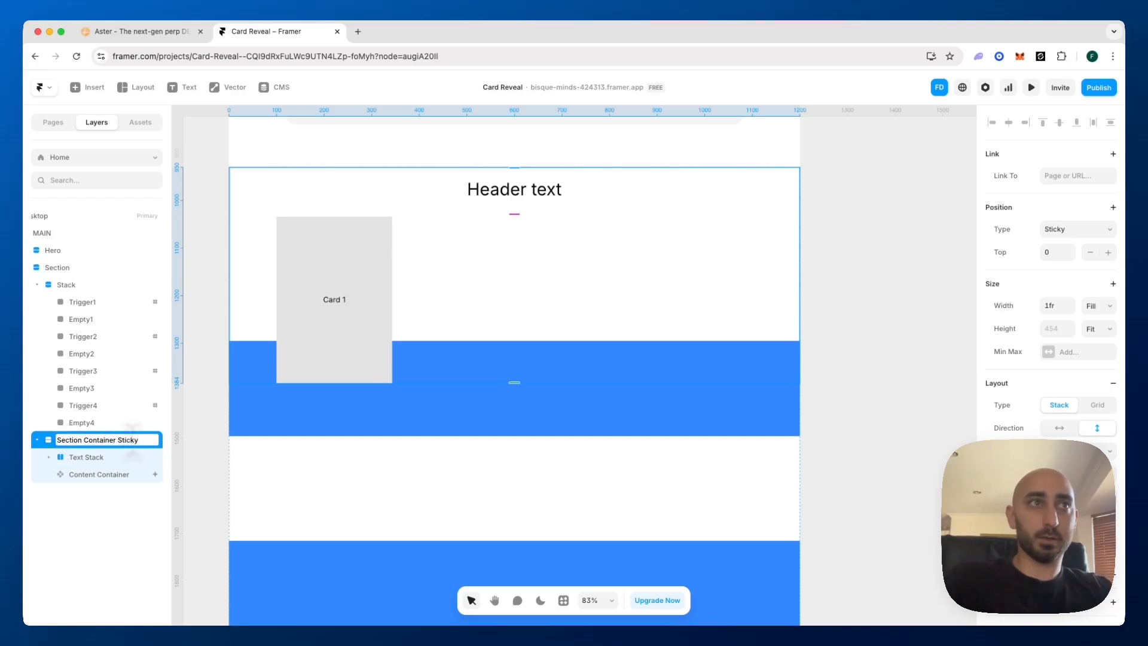
pyautogui.click(73, 527)
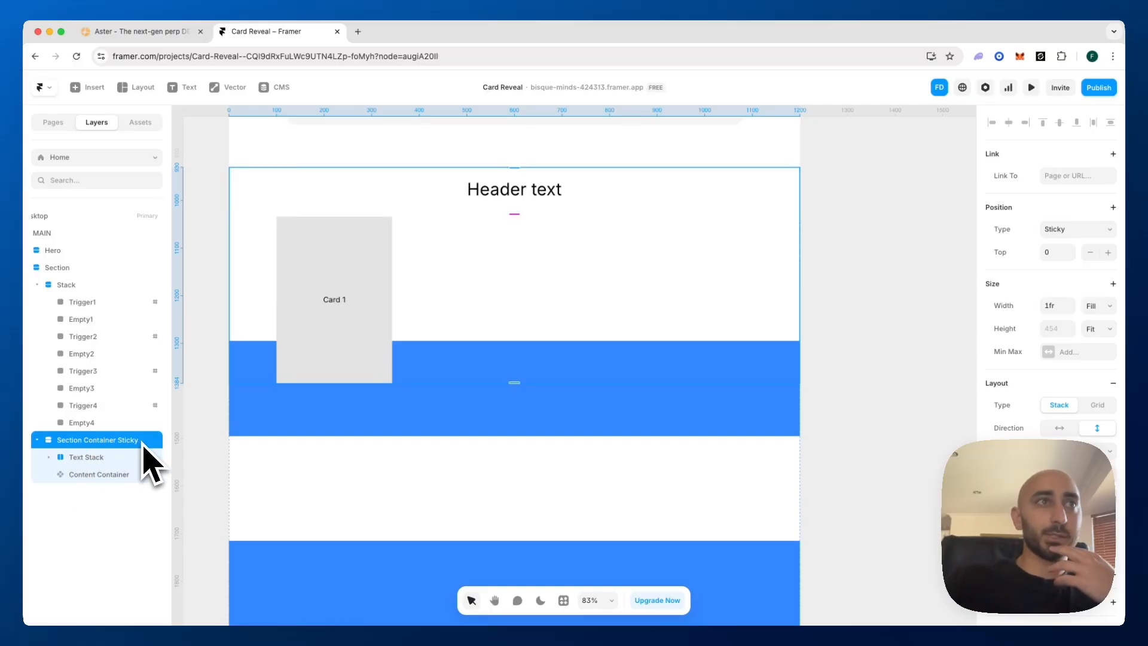
# Preview the page, scroll through the section to check the sticky header and card reveal, and return to the editor
pyautogui.click(80, 272)
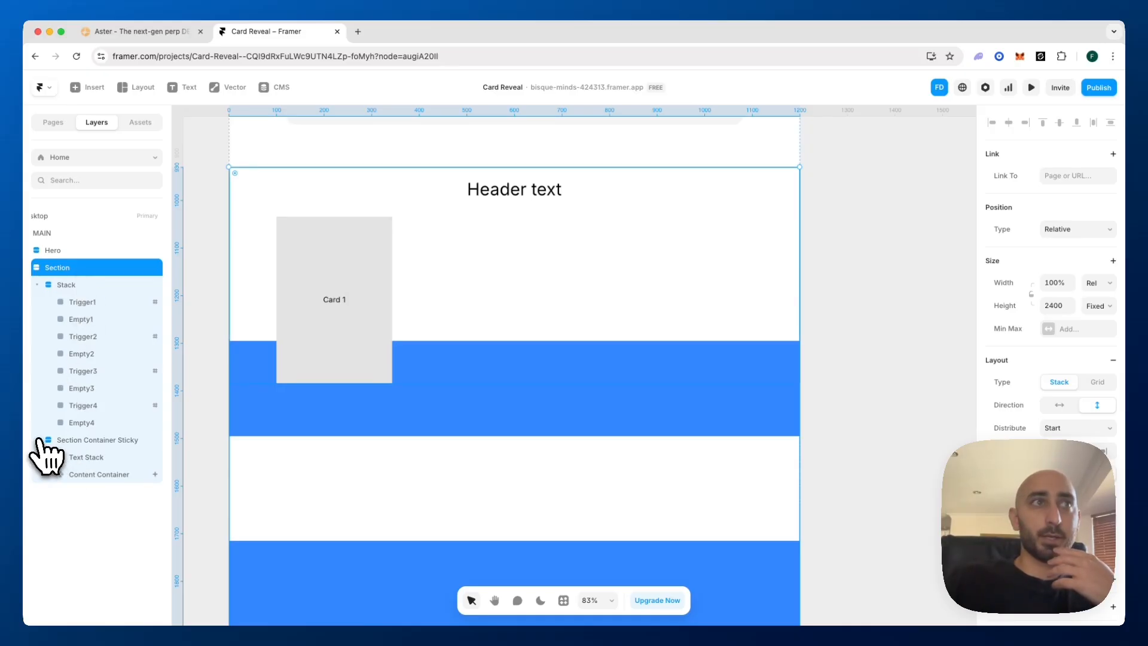
pyautogui.click(38, 440)
pyautogui.click(105, 441)
pyautogui.click(1031, 88)
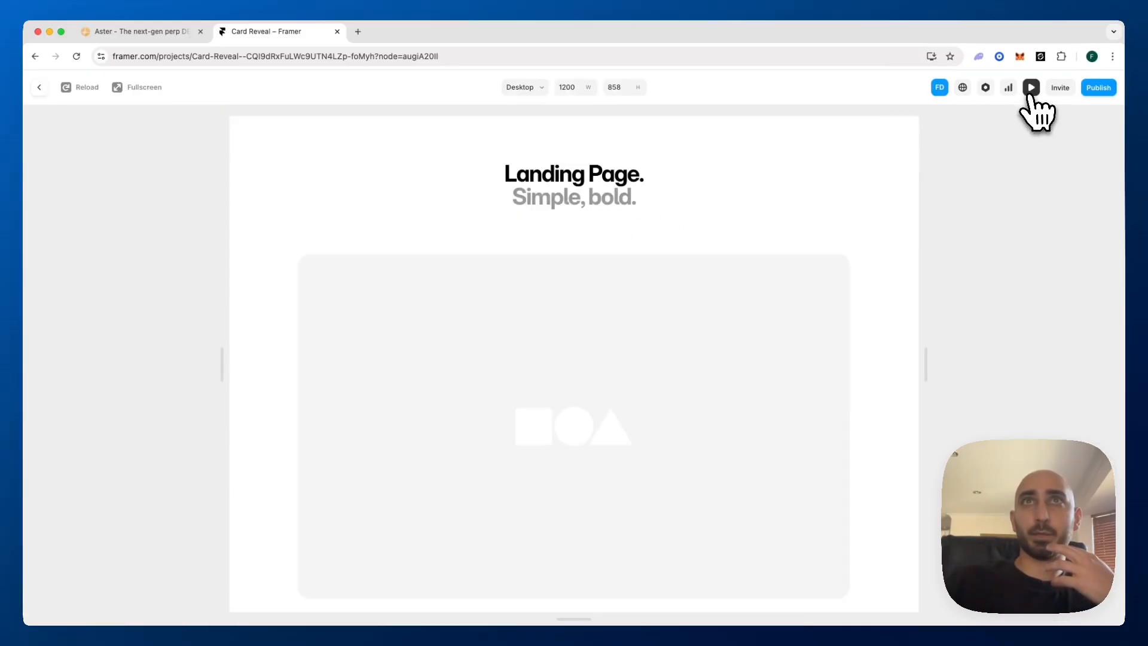
pyautogui.scroll(-3, 700, 302)
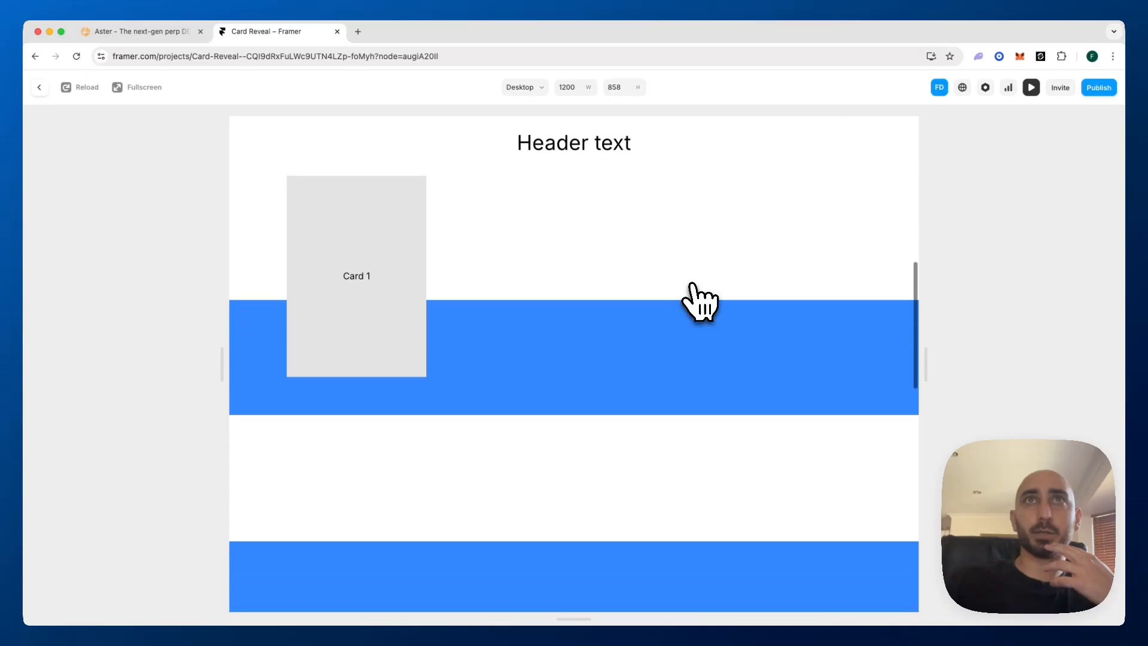
pyautogui.scroll(-5, 574, 363)
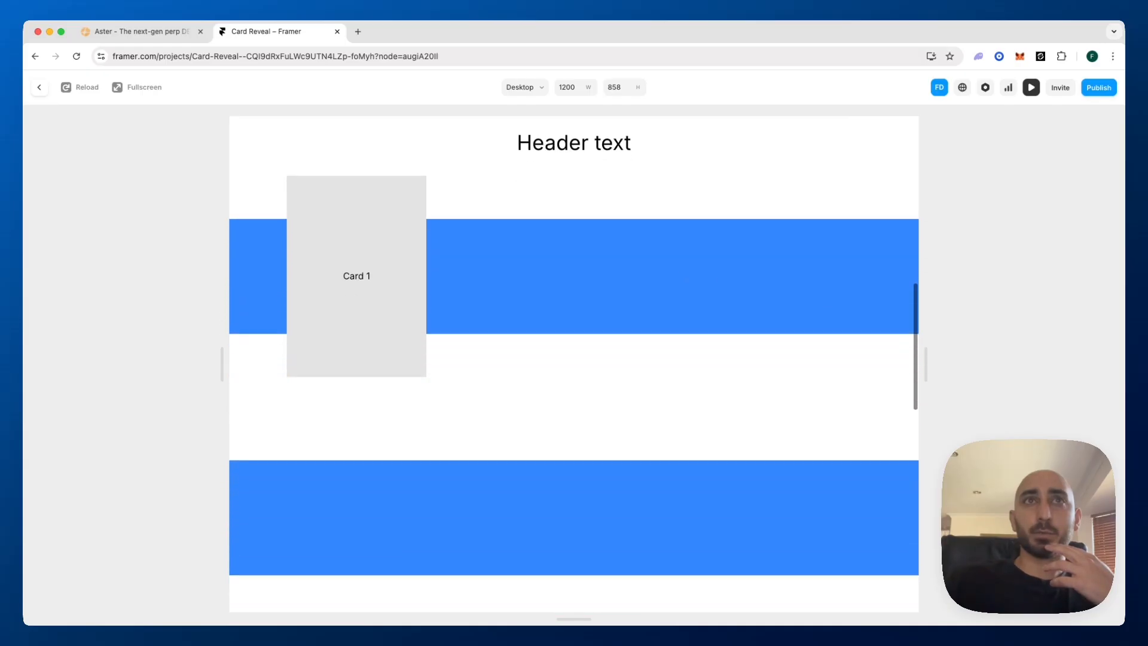
pyautogui.scroll(-5, 574, 363)
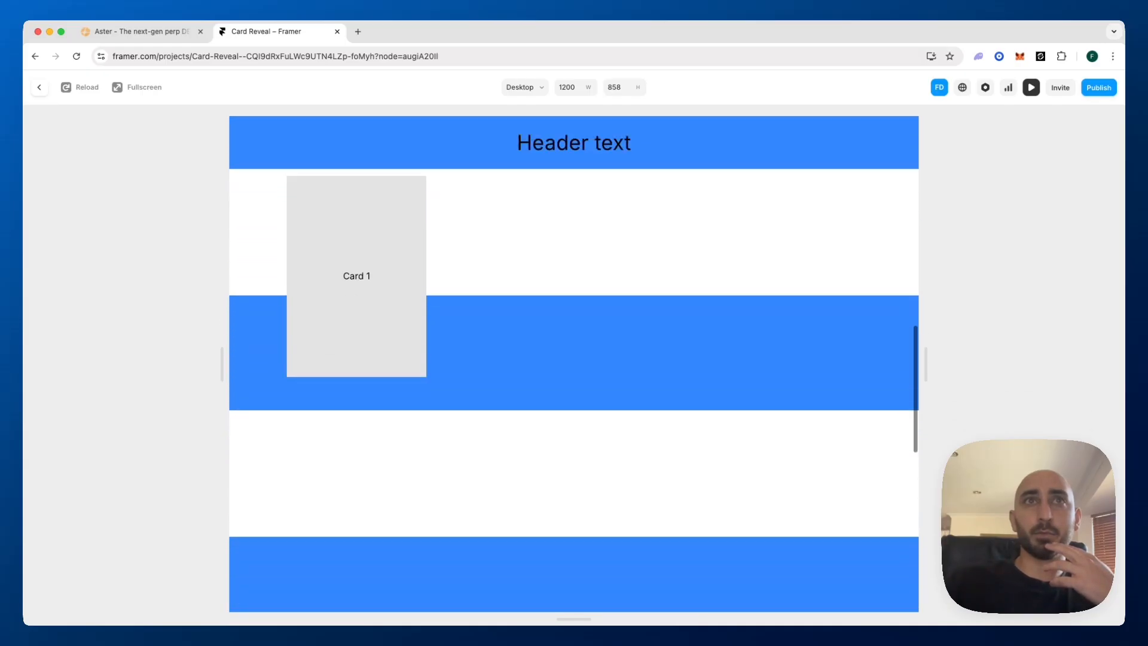
pyautogui.scroll(-8, 574, 364)
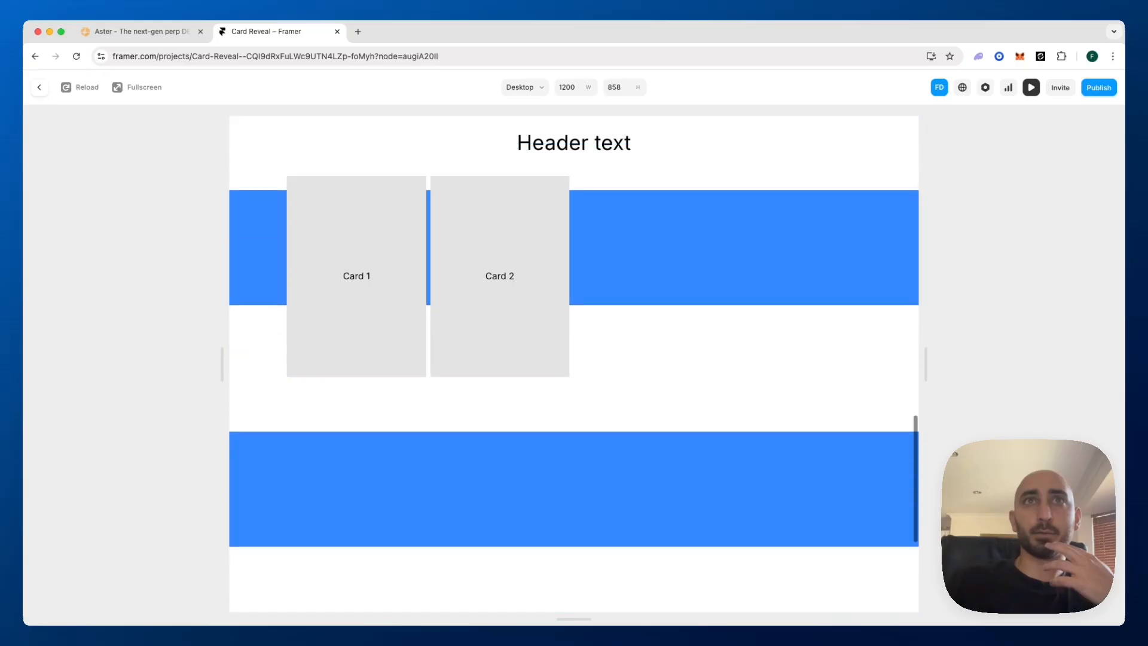
pyautogui.scroll(-3, 574, 364)
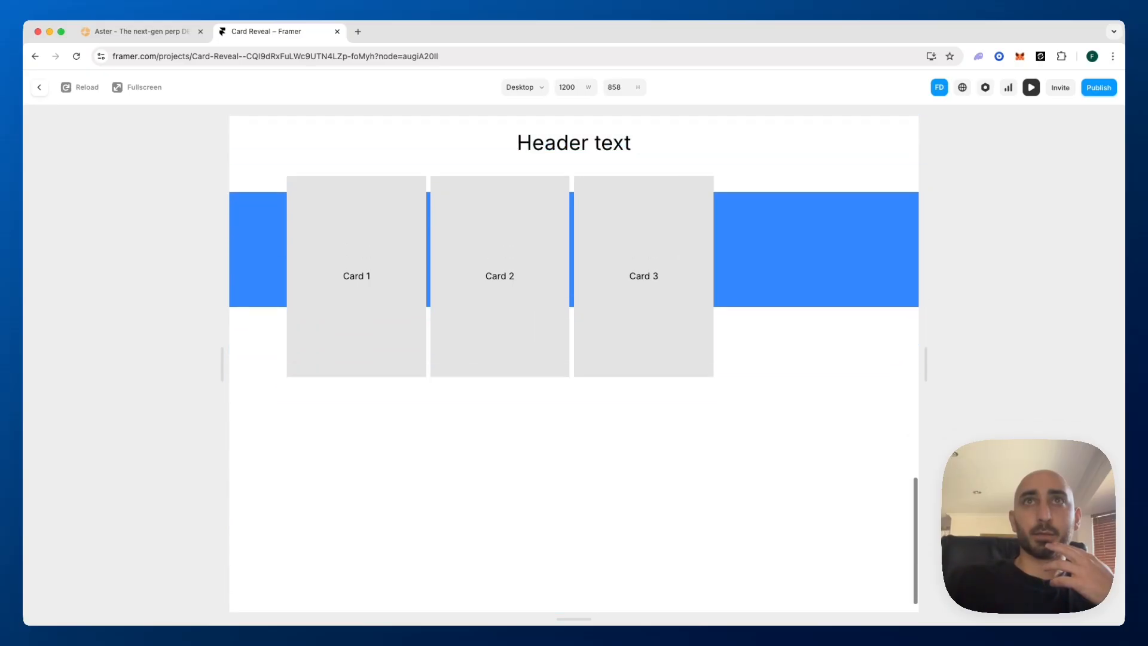
pyautogui.scroll(10, 574, 363)
pyautogui.scroll(10, 574, 364)
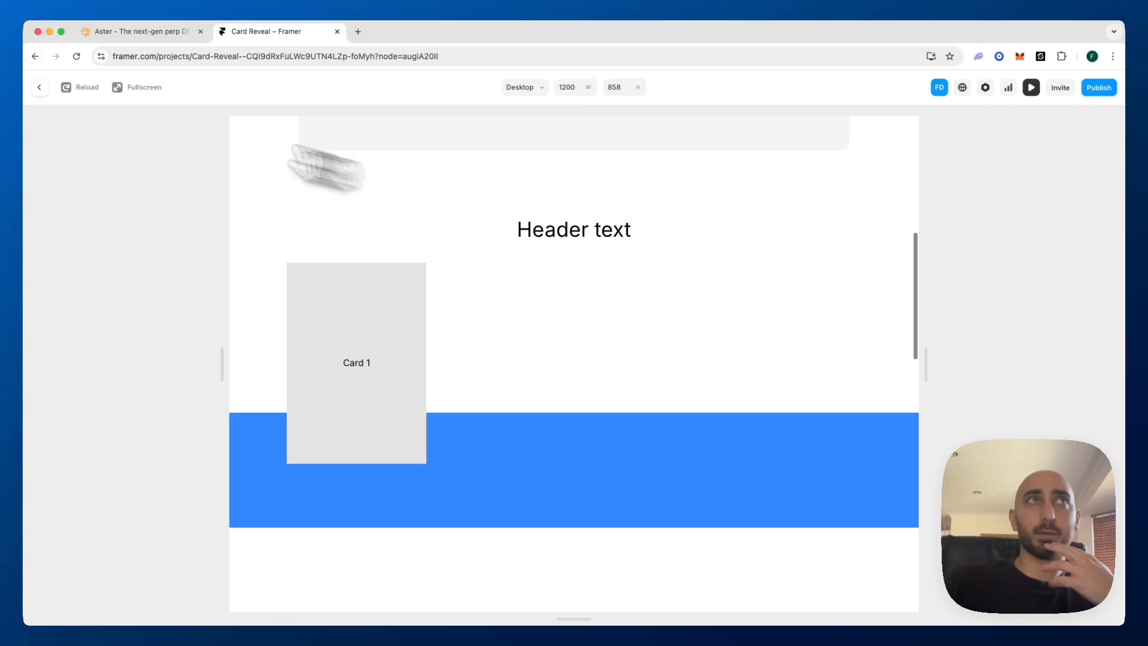
pyautogui.click(38, 87)
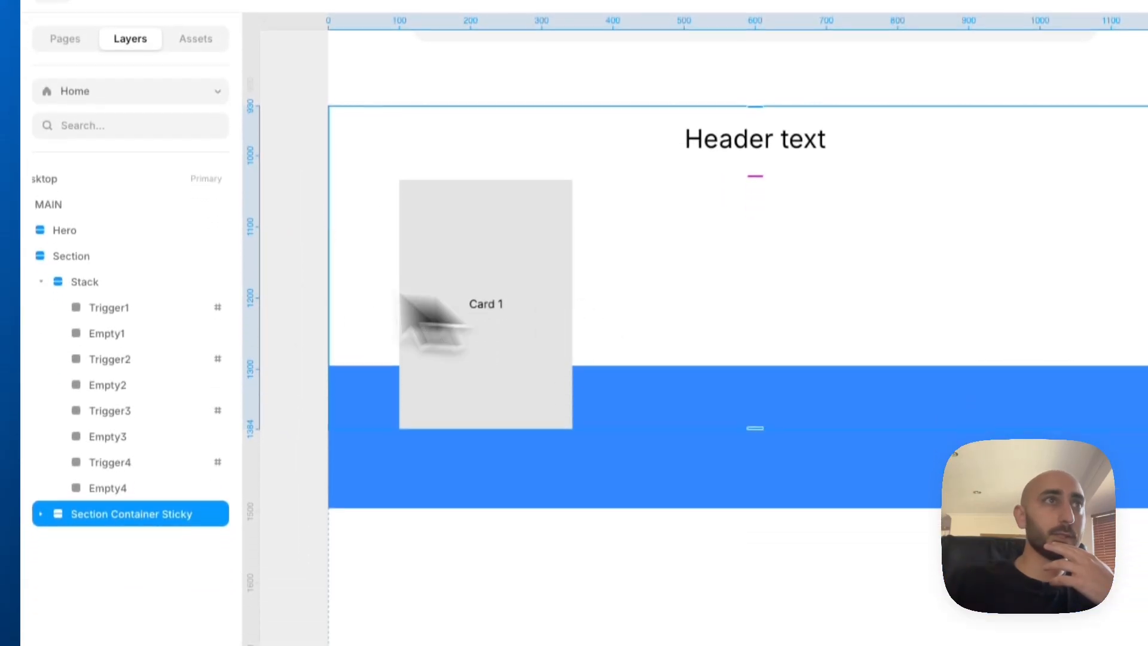
# Examine how Trigger1 and the other triggers in the Stack line up with the sticky container and the Content Container's Scroll Variant settings
pyautogui.click(114, 281)
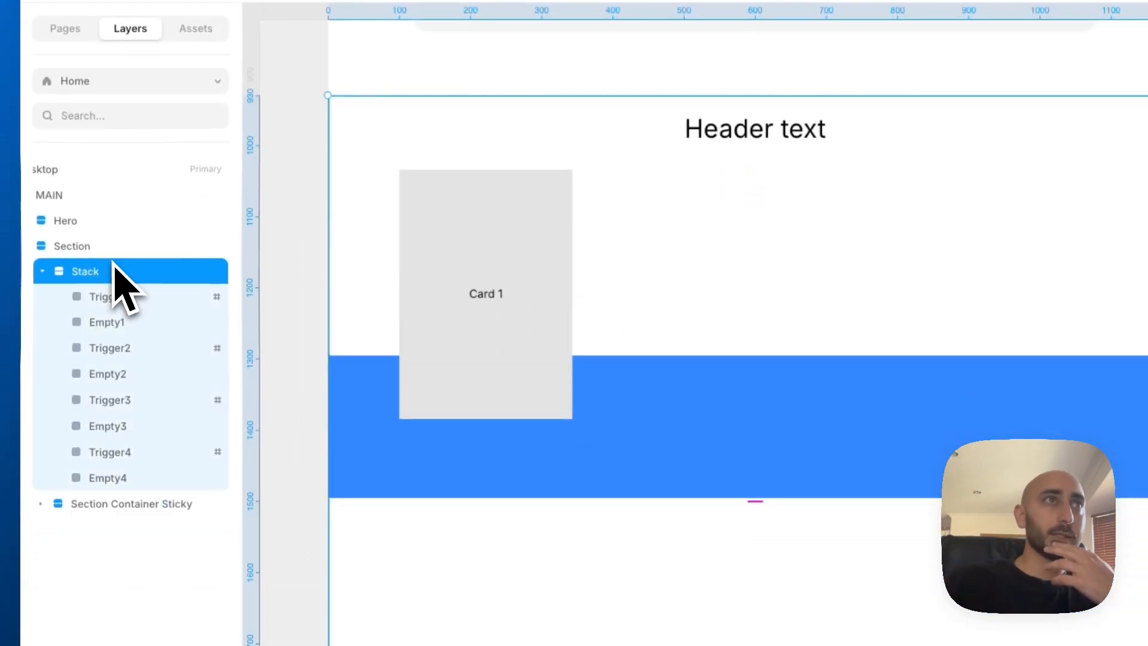
pyautogui.click(129, 306)
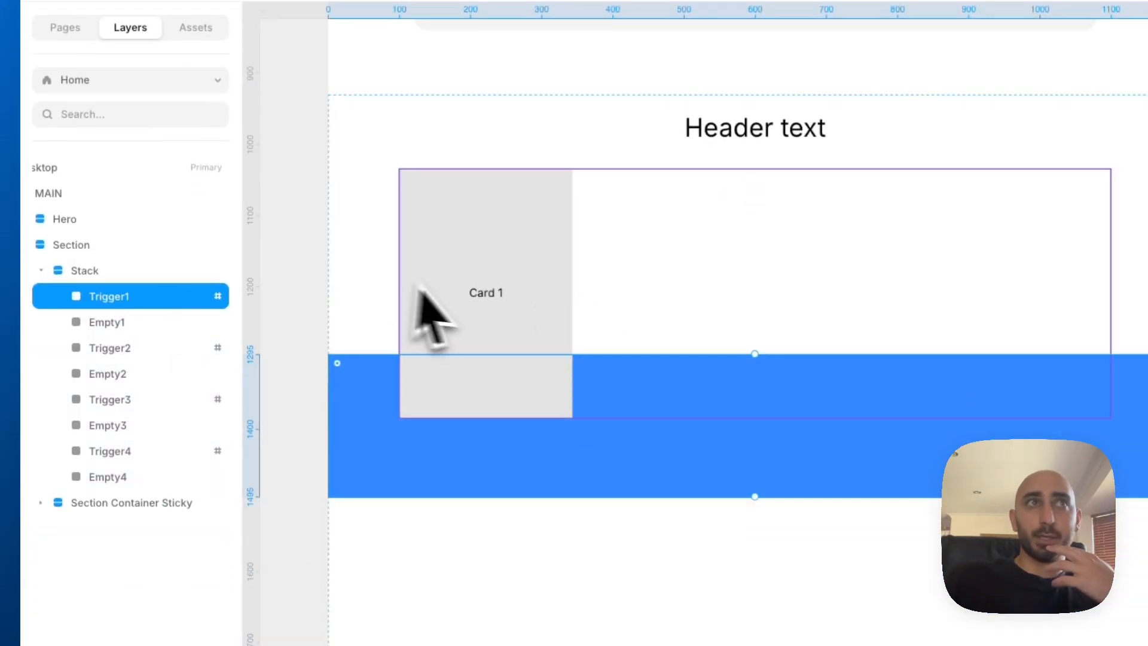
pyautogui.click(598, 326)
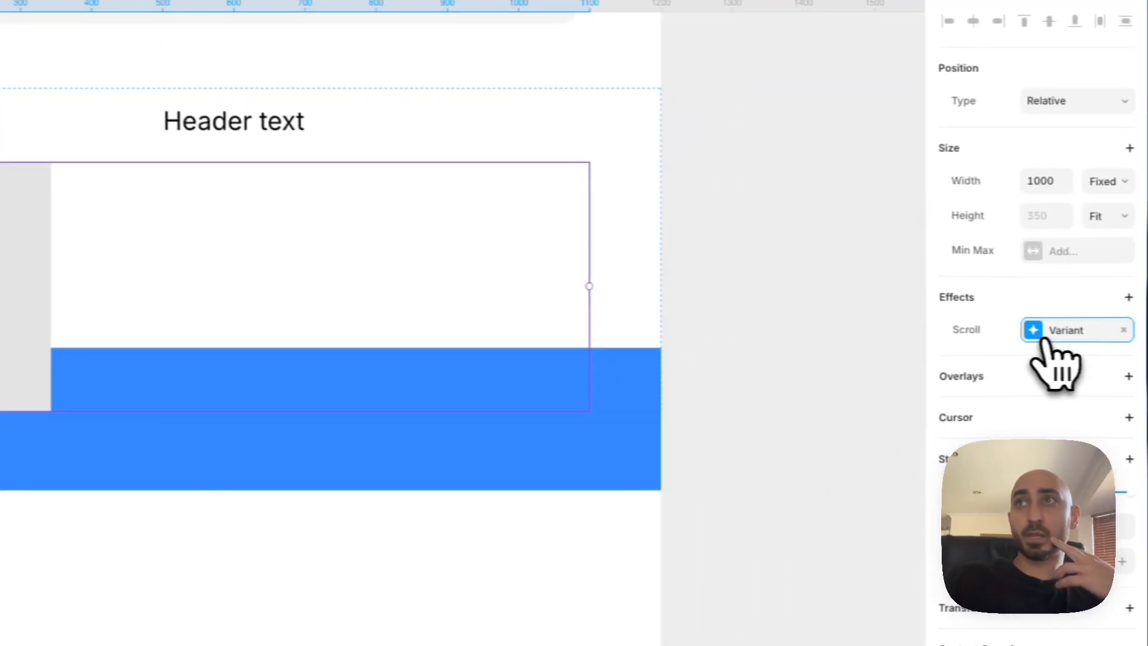
pyautogui.click(1038, 332)
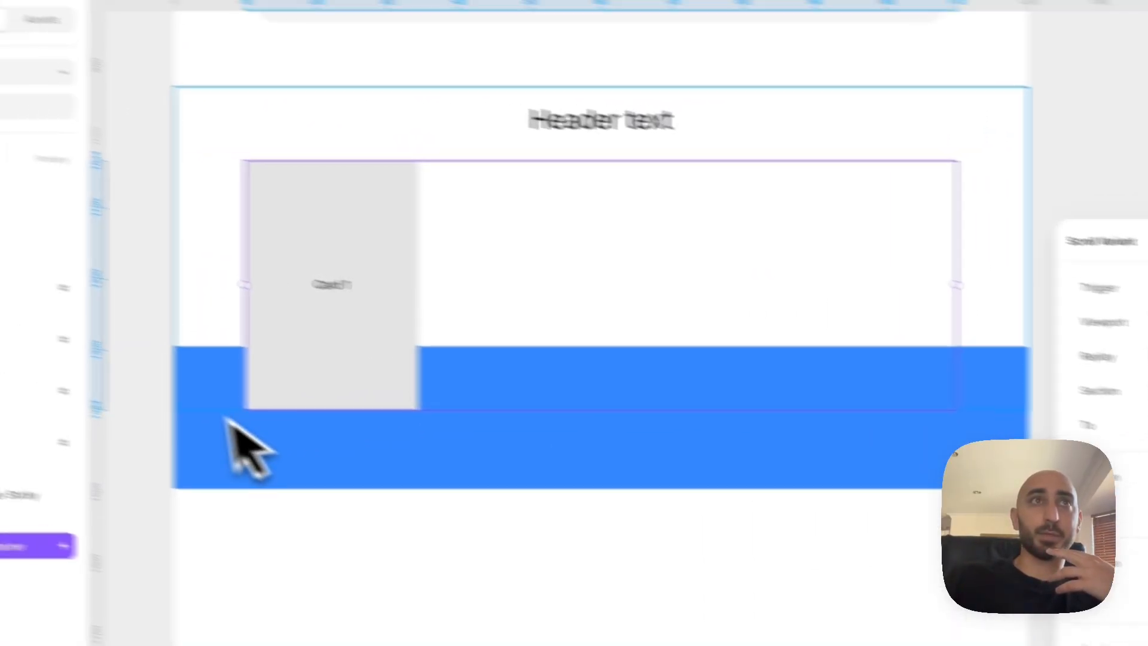
pyautogui.click(227, 423)
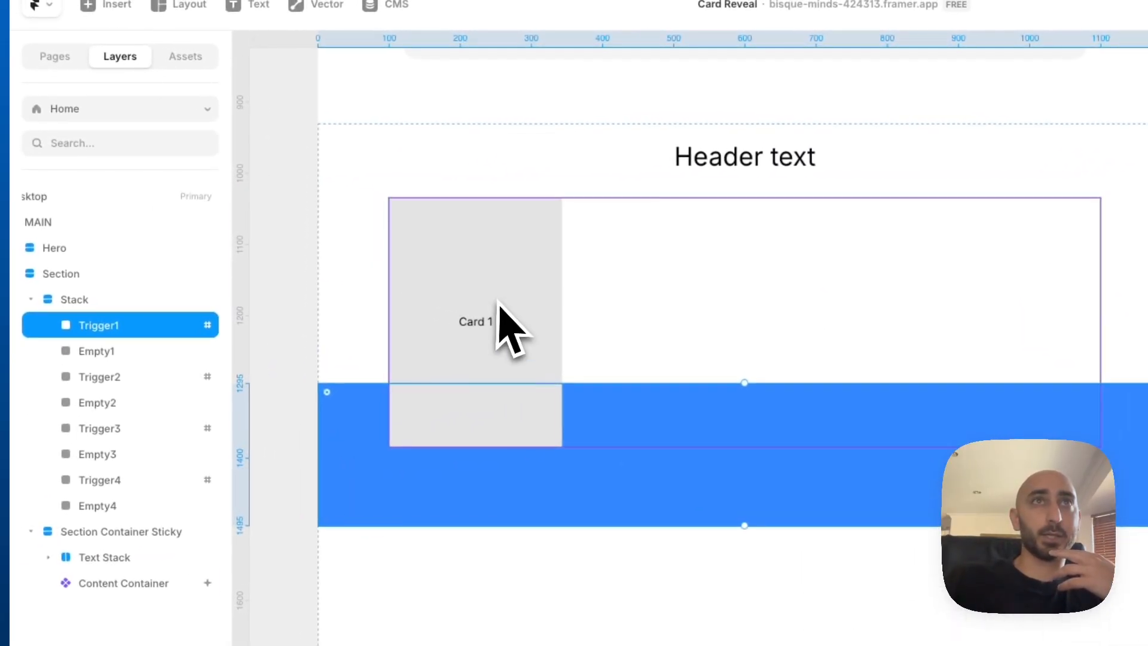
pyautogui.click(498, 303)
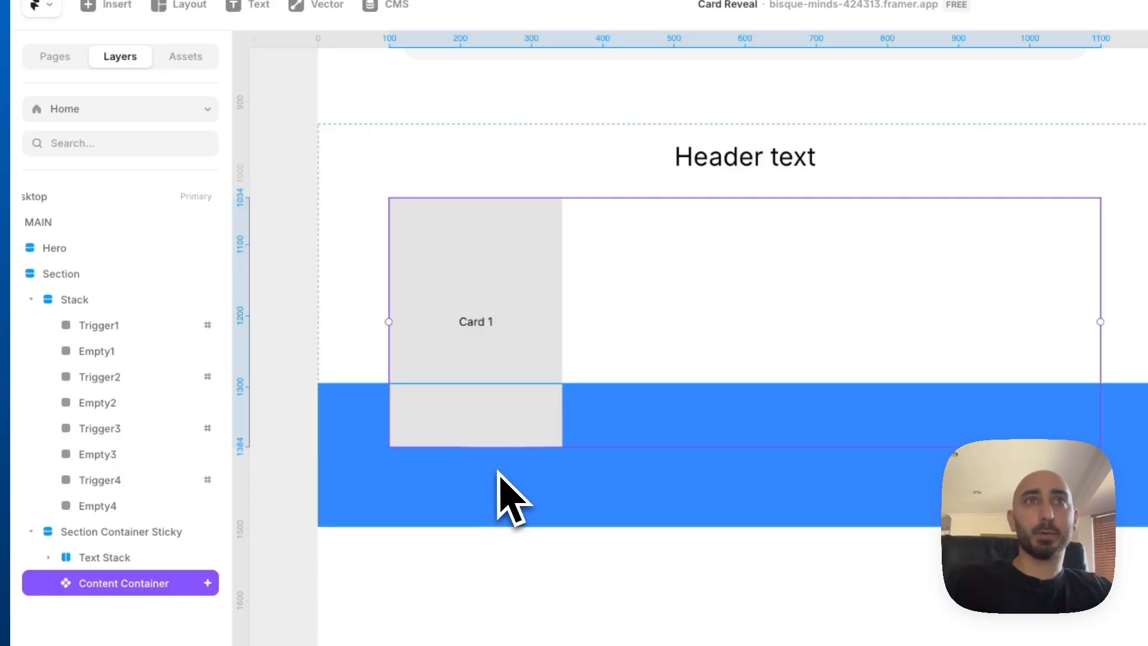
pyautogui.click(504, 492)
pyautogui.click(508, 290)
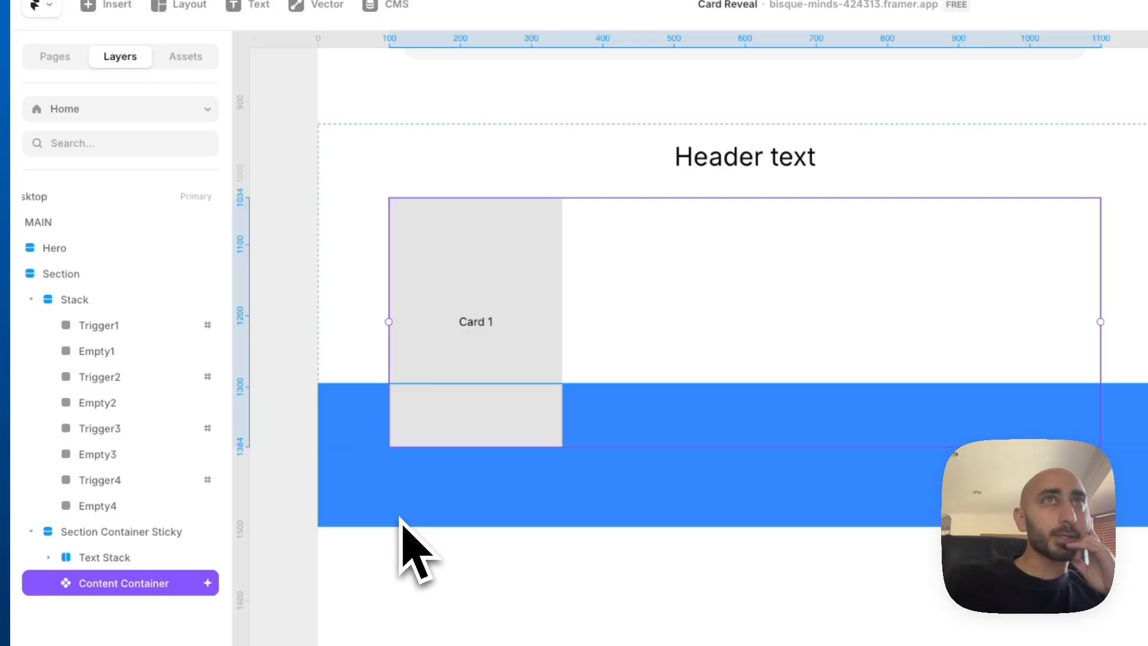
pyautogui.click(425, 158)
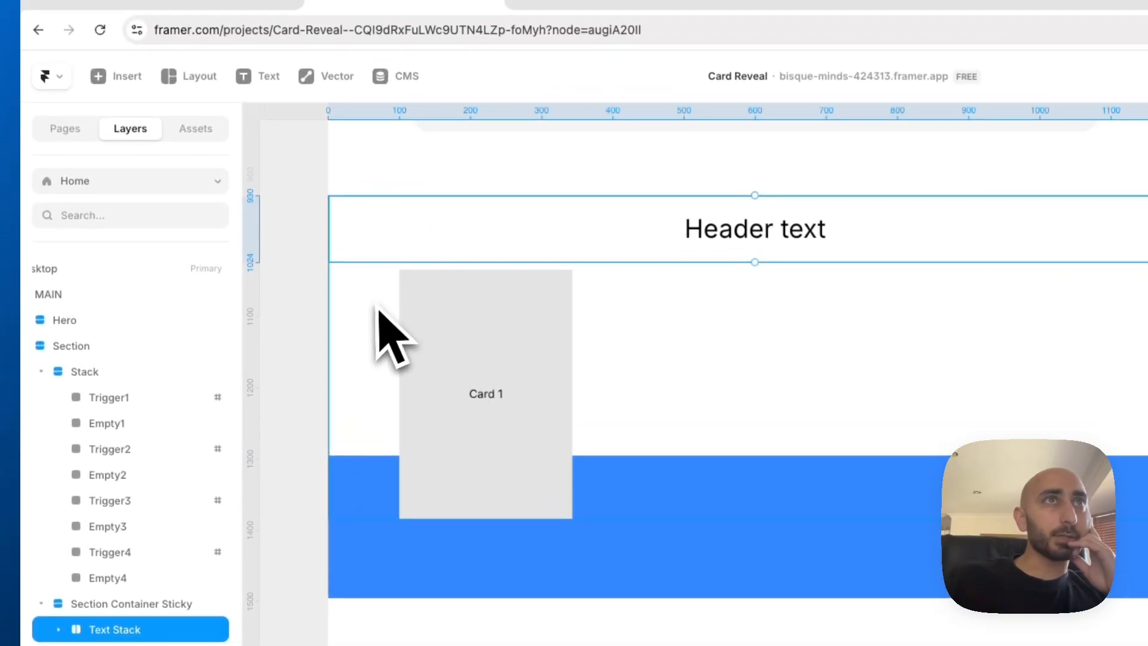
pyautogui.click(377, 309)
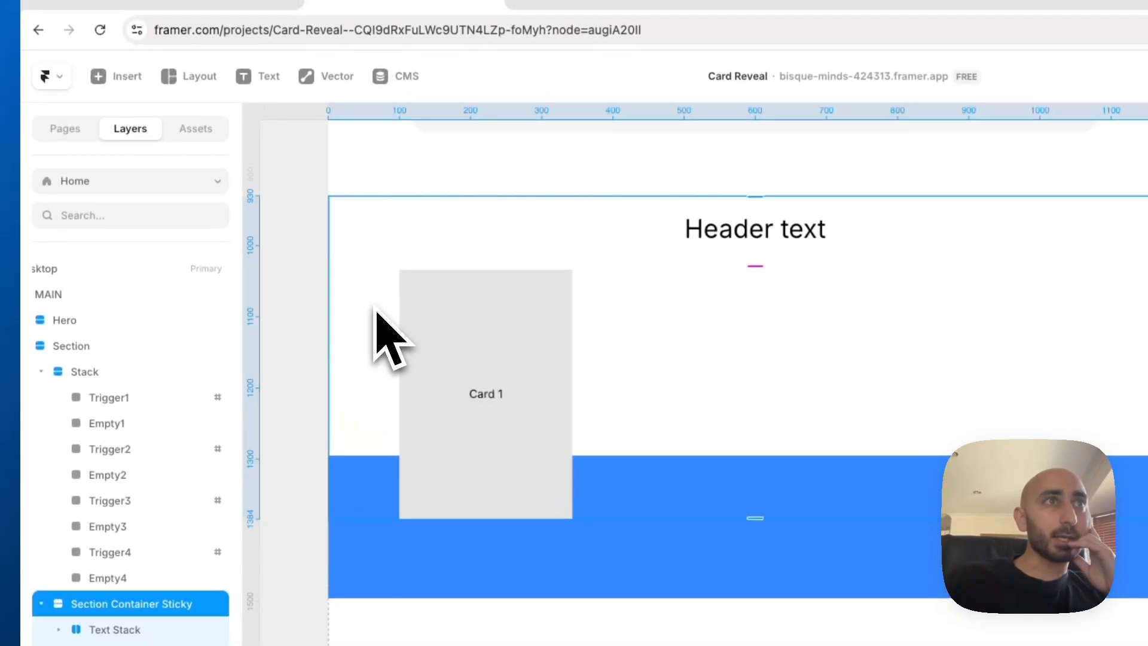
pyautogui.click(171, 398)
pyautogui.scroll(-5, 1139, 417)
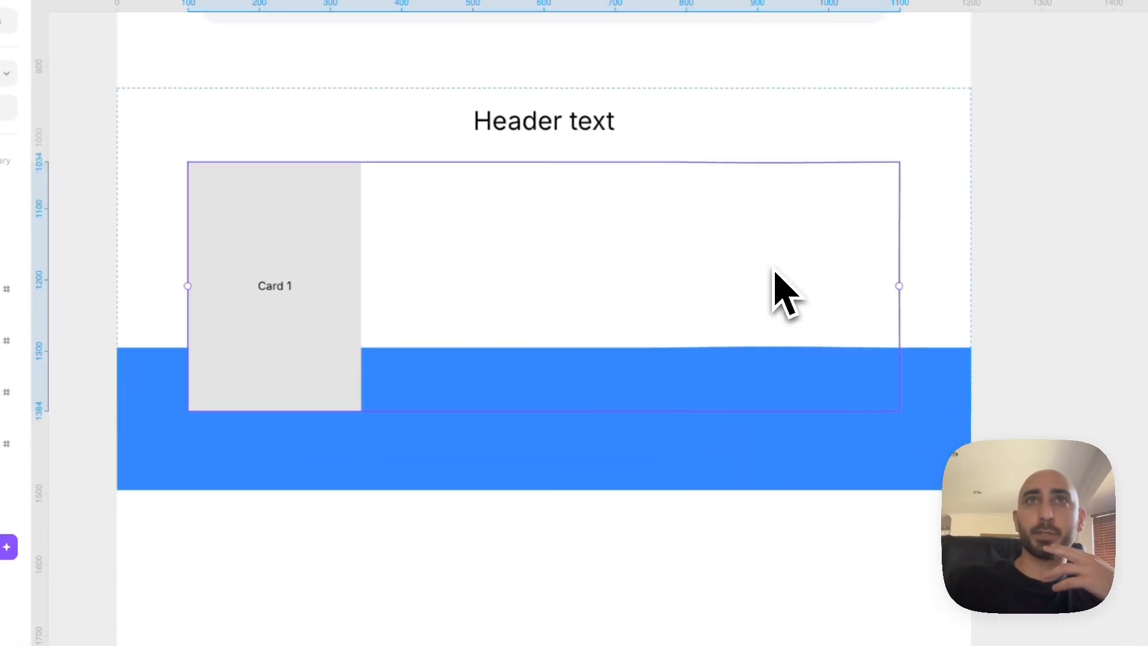
# Set the transition of Variant 1 in the Content Container component to Ease In and return to the Home page
pyautogui.doubleClick(774, 290)
pyautogui.click(265, 222)
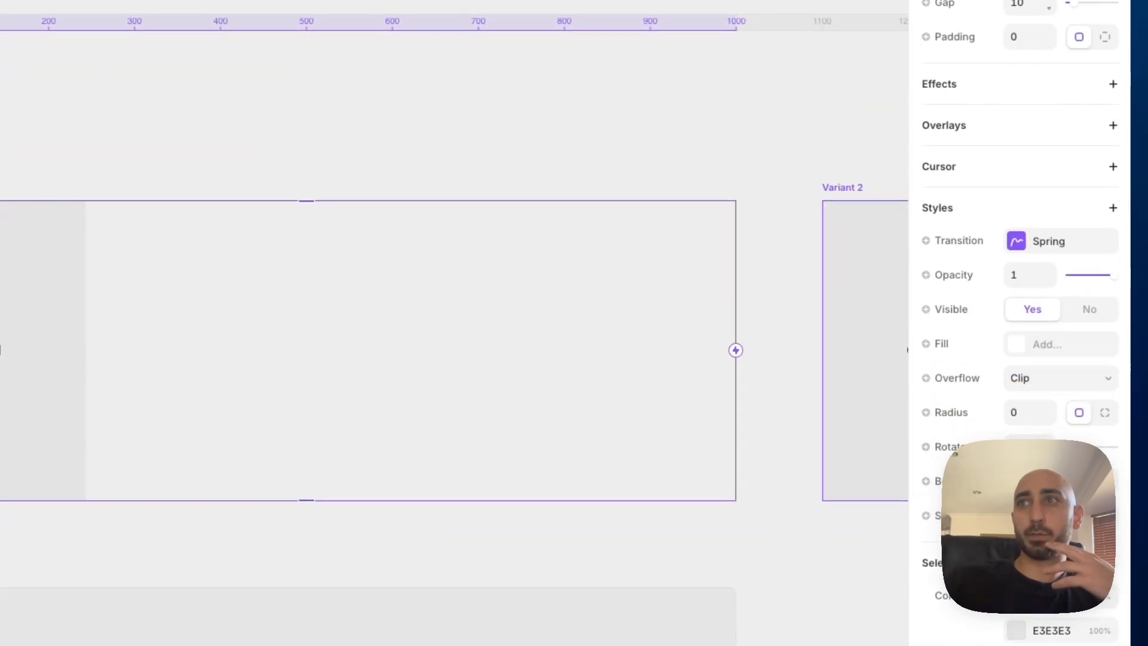
pyautogui.scroll(-1, 1011, 305)
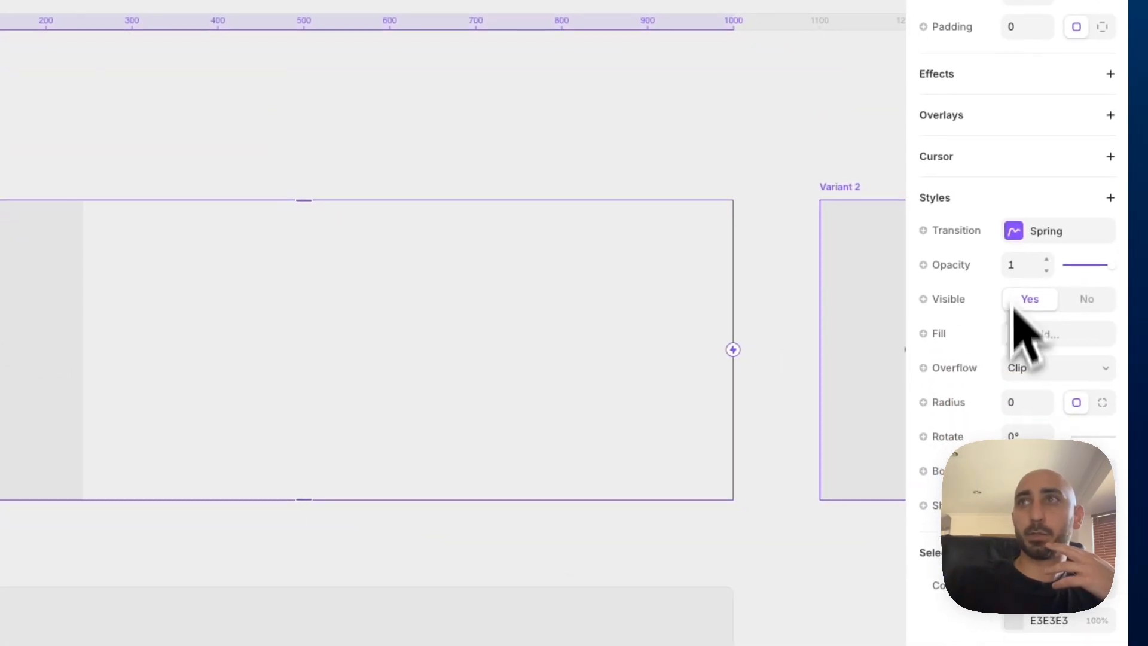
pyautogui.click(1013, 231)
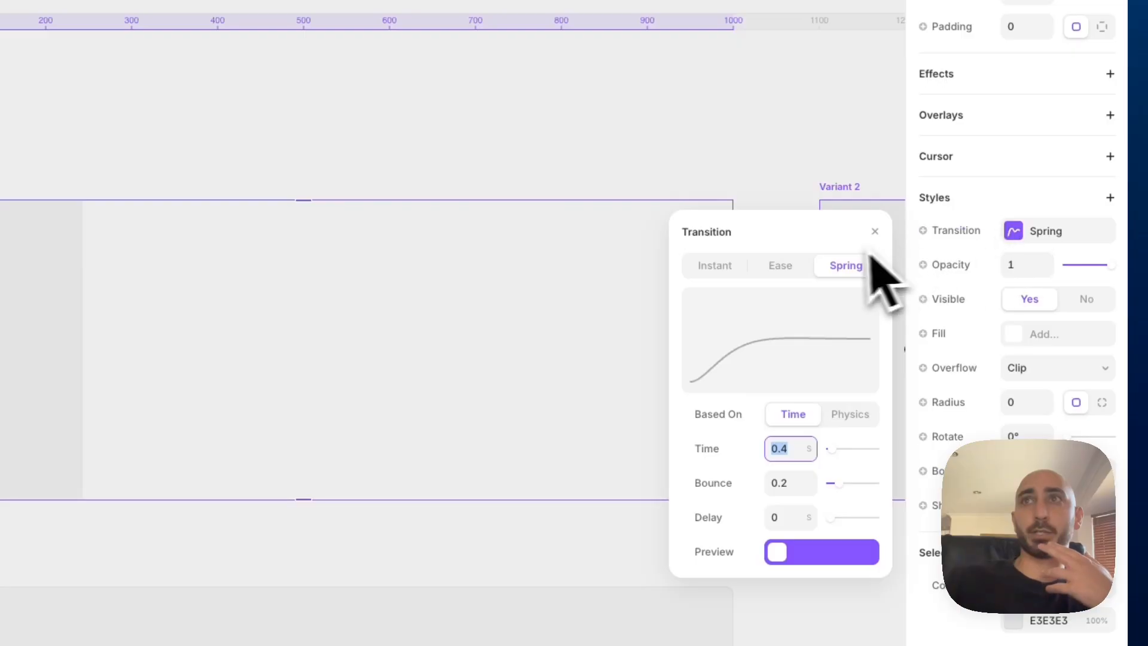
pyautogui.click(779, 267)
pyautogui.click(823, 425)
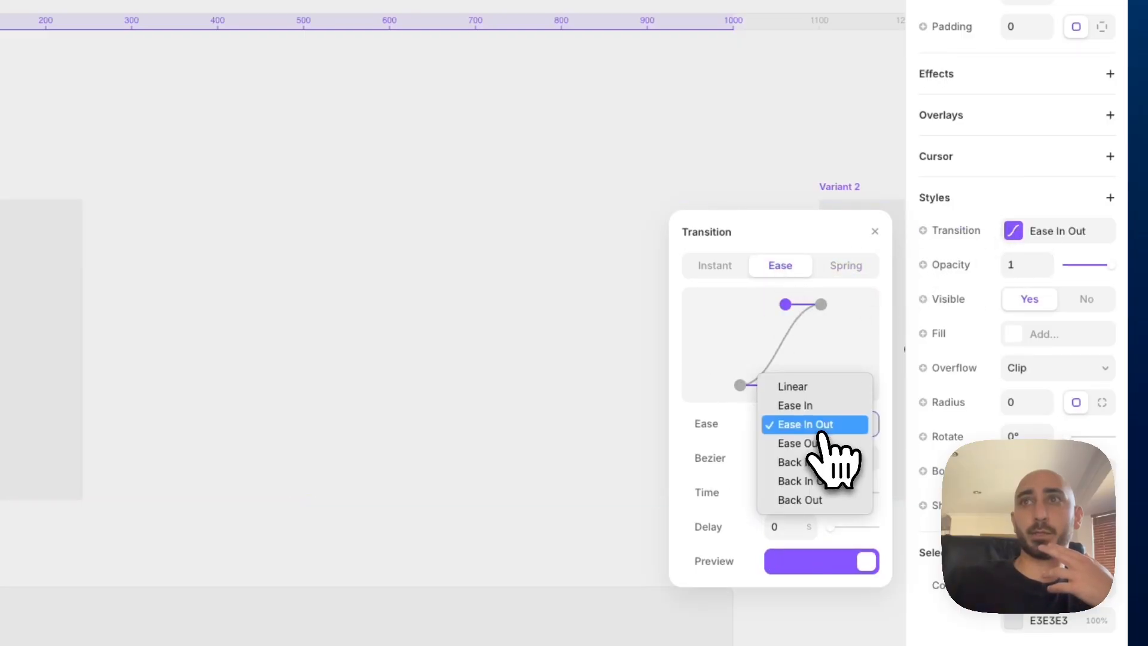
pyautogui.click(816, 407)
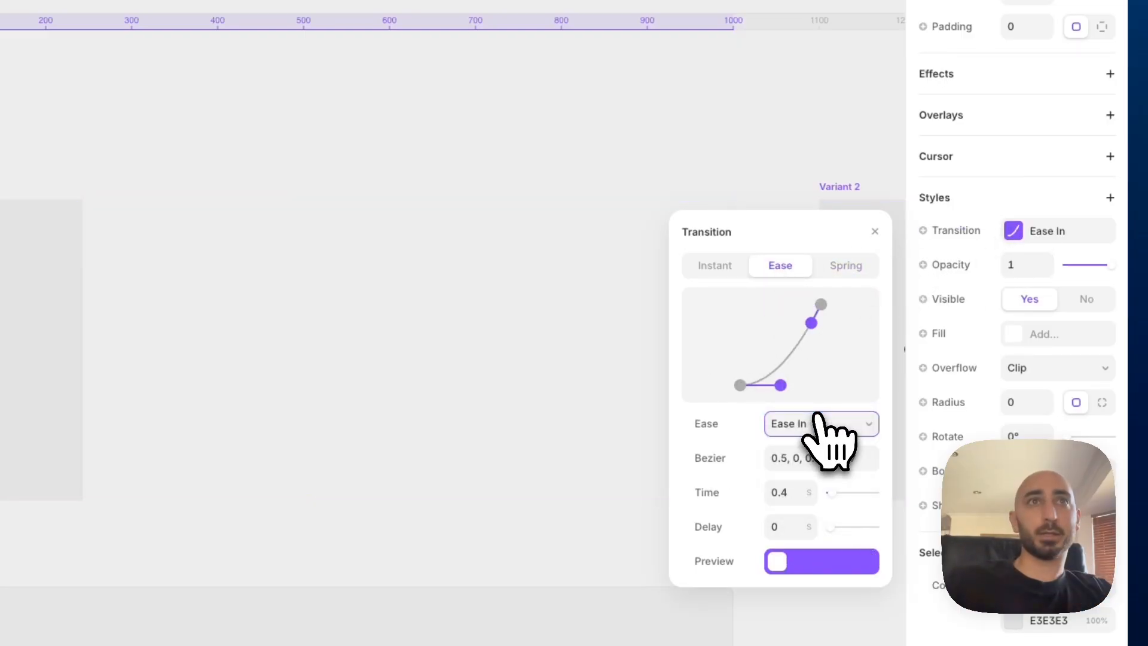
pyautogui.click(585, 161)
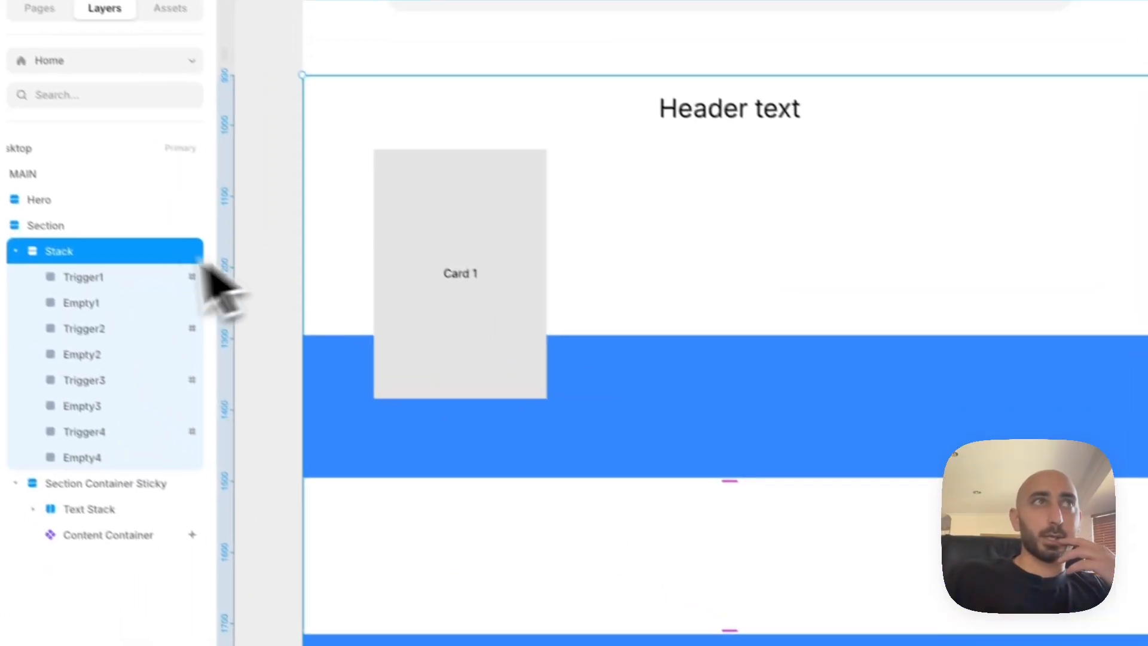
# Rename the Stack holding the trigger and empty frames as BG Trigger and collapse it in the layer tree
pyautogui.doubleClick(117, 276)
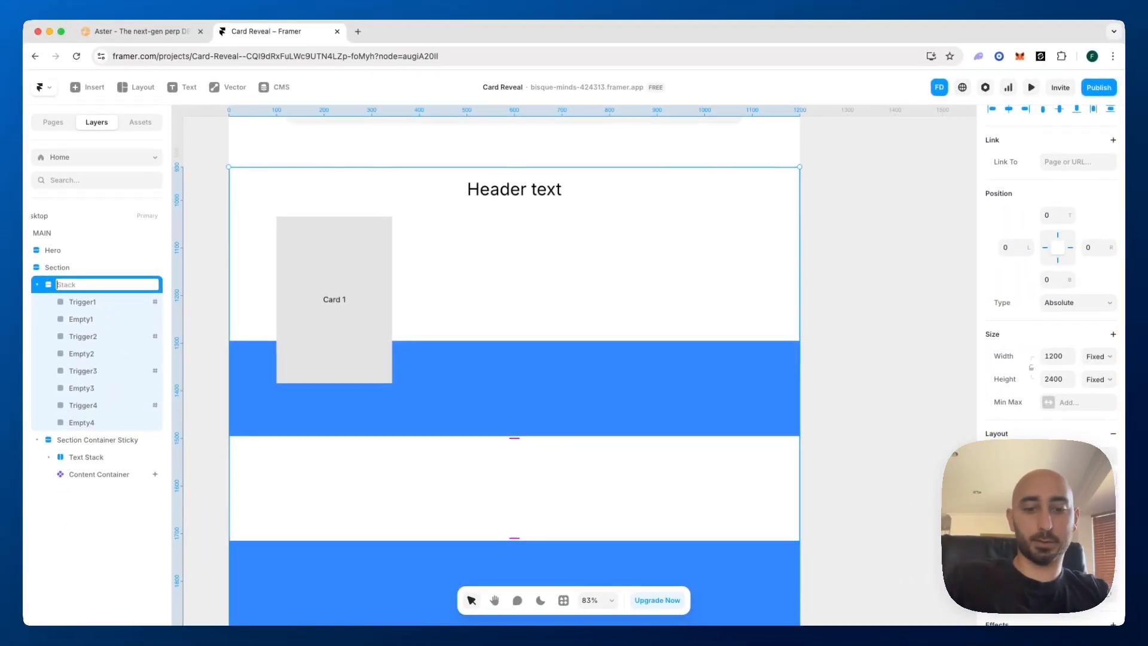
pyautogui.write('BG T')
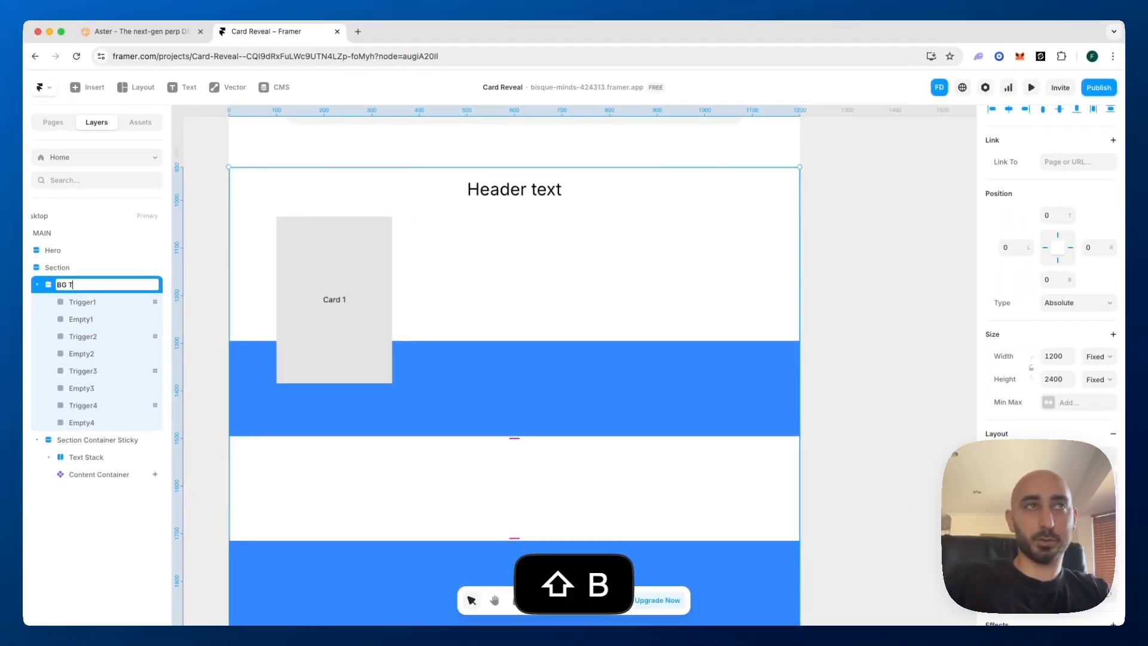
pyautogui.write('rigger')
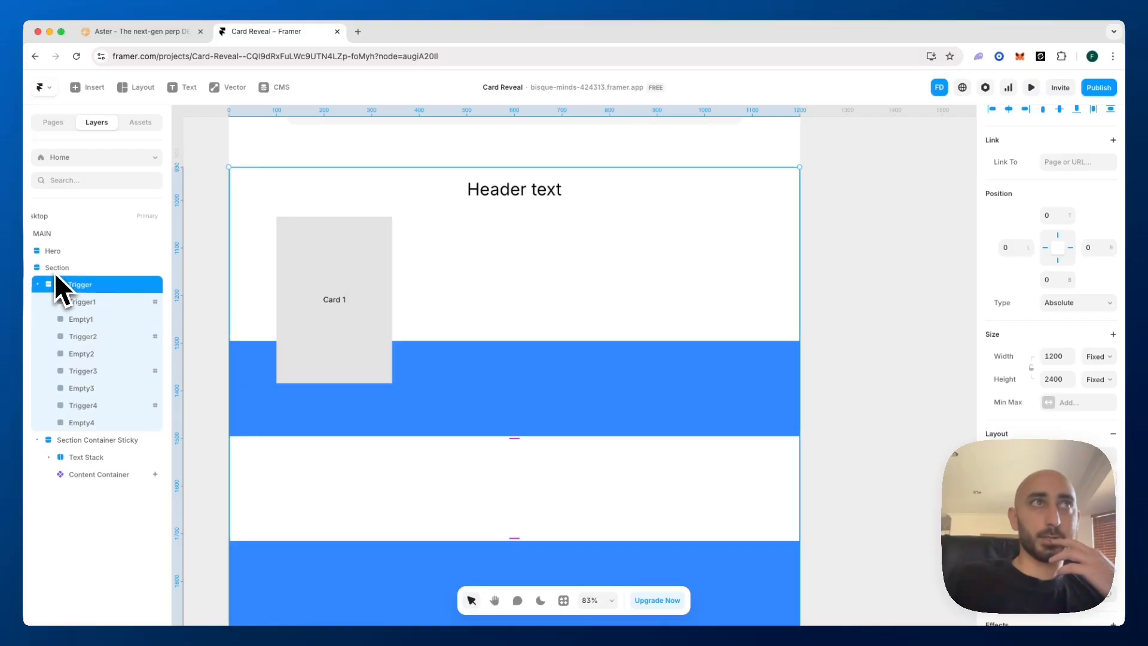
pyautogui.click(55, 270)
pyautogui.click(38, 285)
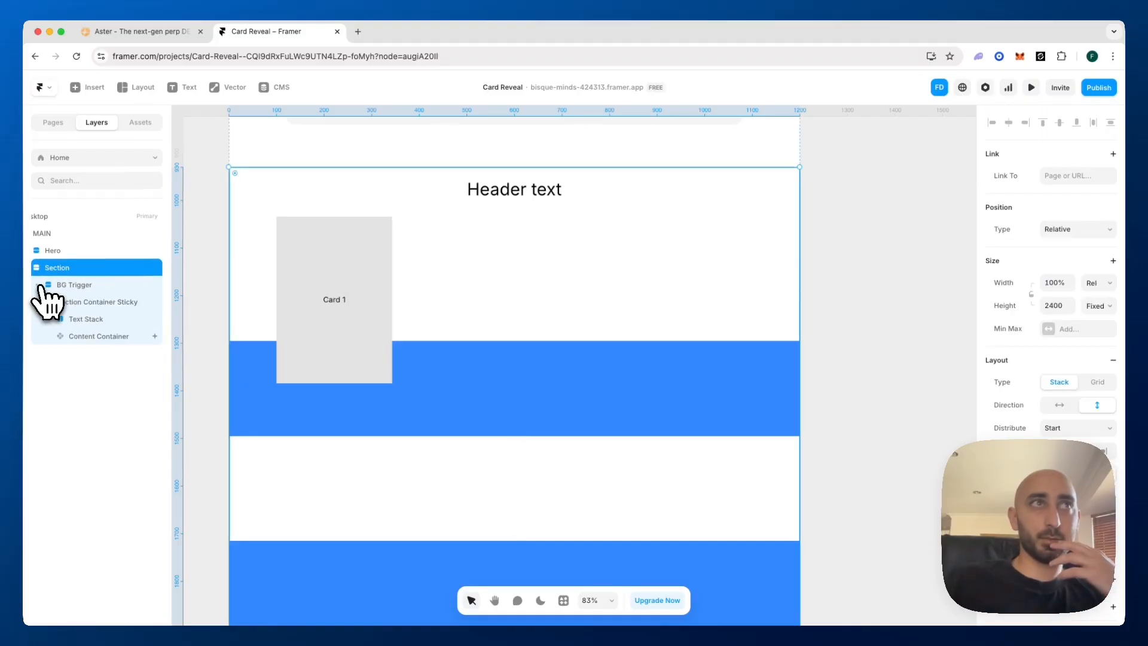
# Review the sticky container's layers and set the Content Container's Scroll Variant viewport to the centre
pyautogui.click(78, 303)
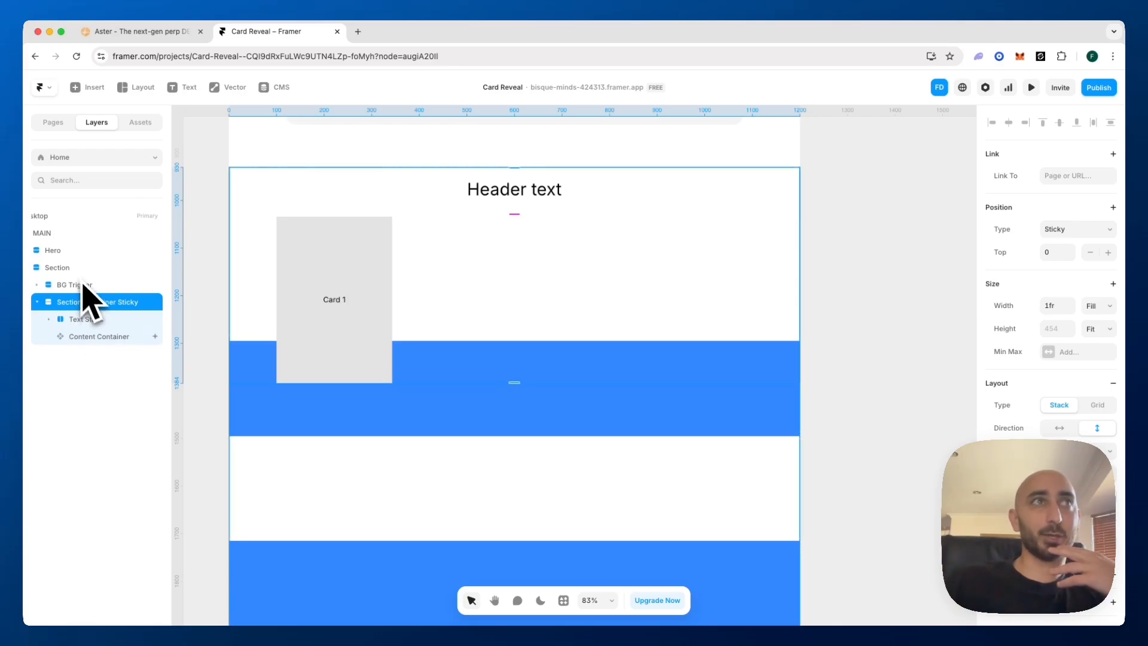
pyautogui.click(83, 321)
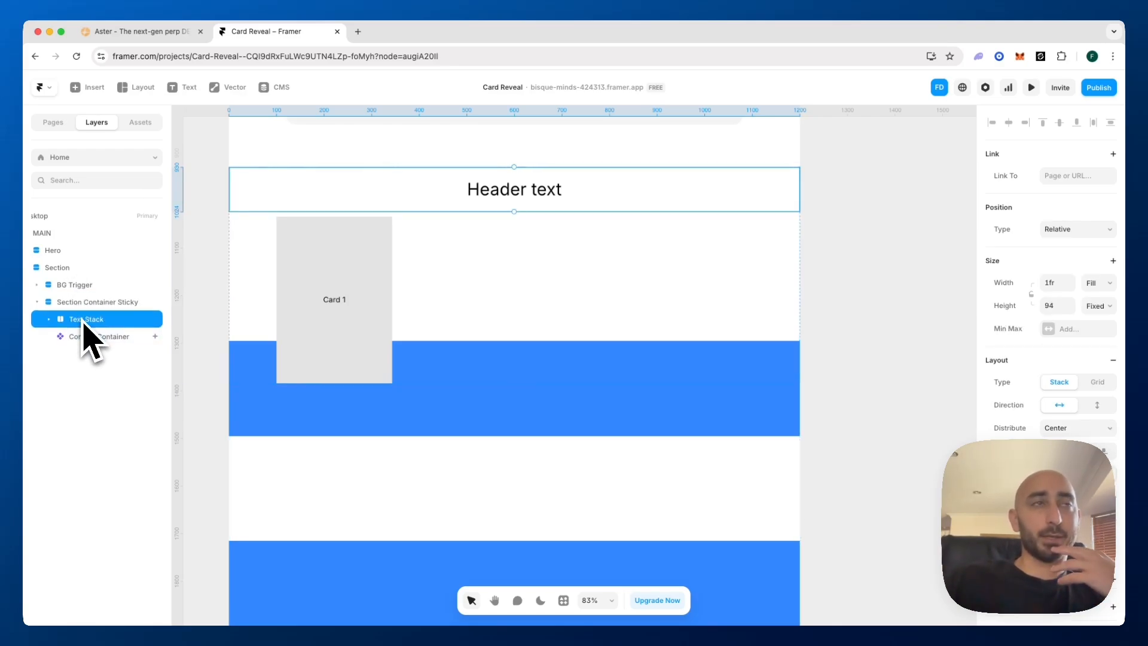
pyautogui.click(90, 337)
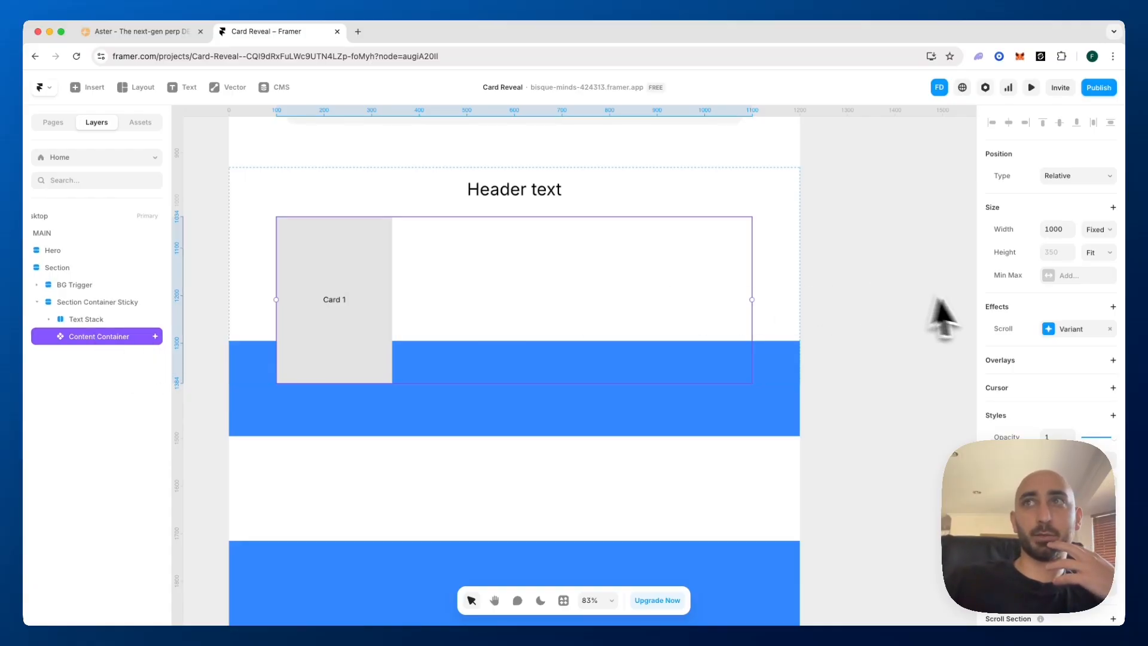
pyautogui.click(1055, 332)
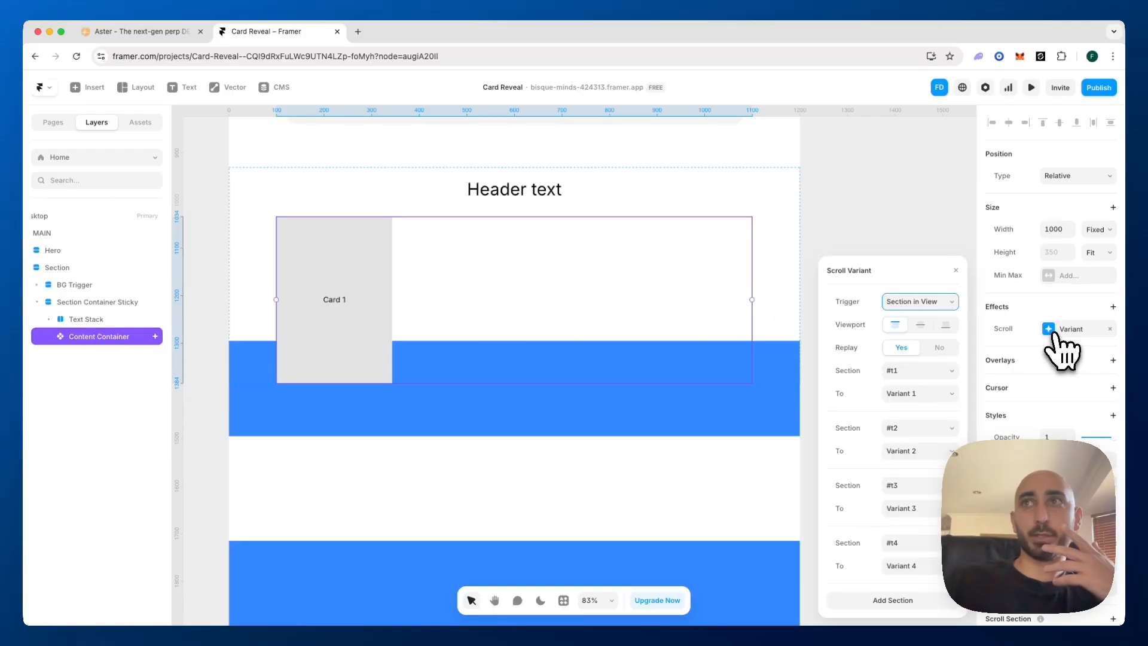
pyautogui.click(922, 326)
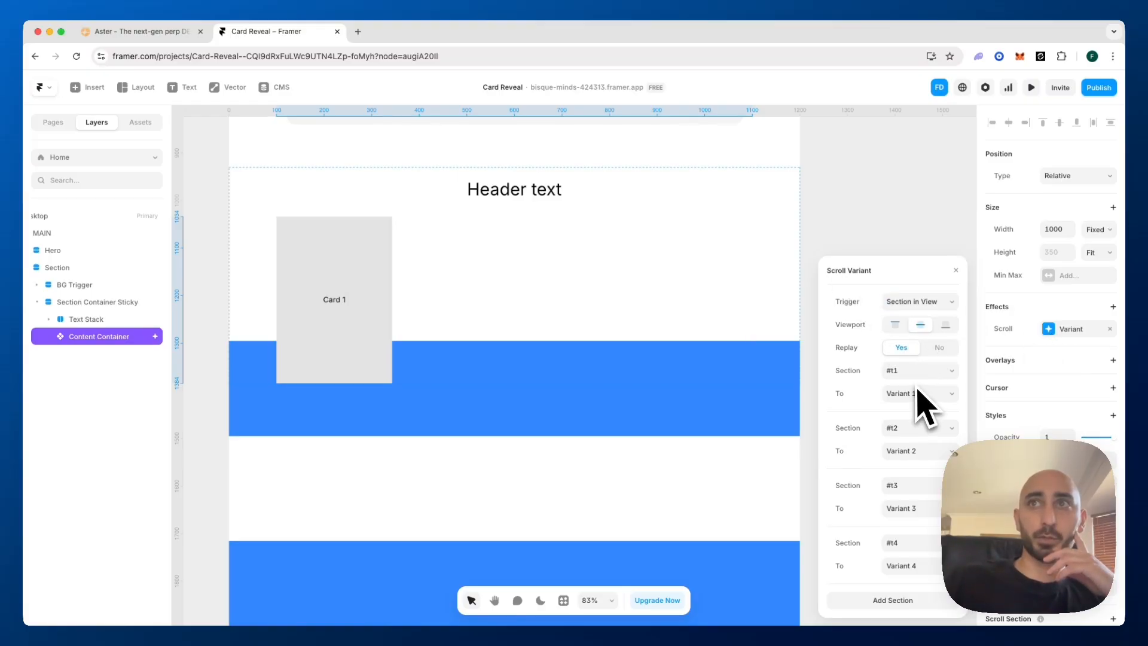
pyautogui.click(886, 222)
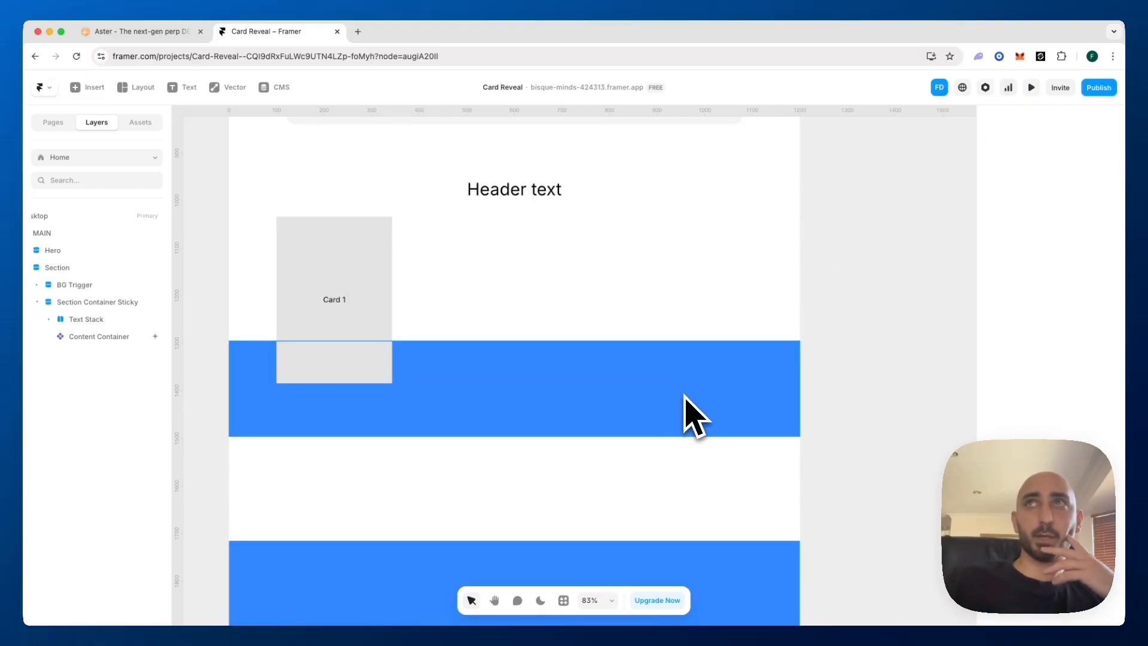
# Preview the page at desktop size, check how the four cards reveal while scrolling through the section, and return to the canvas
pyautogui.click(1031, 88)
pyautogui.scroll(-5, 800, 276)
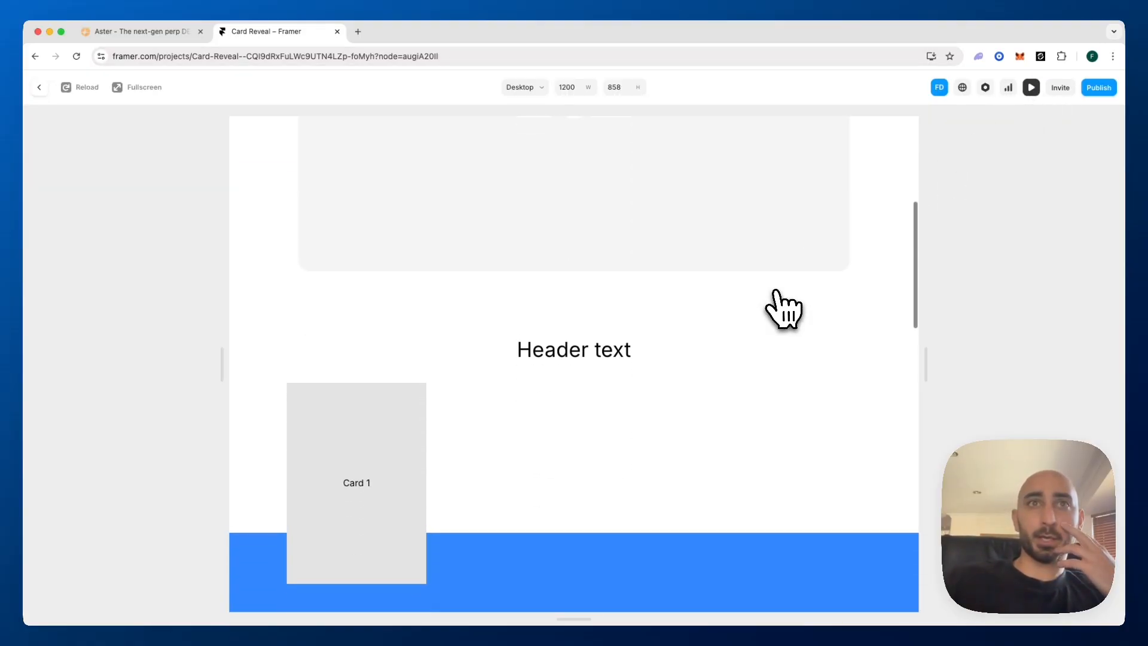
pyautogui.scroll(-4, 783, 309)
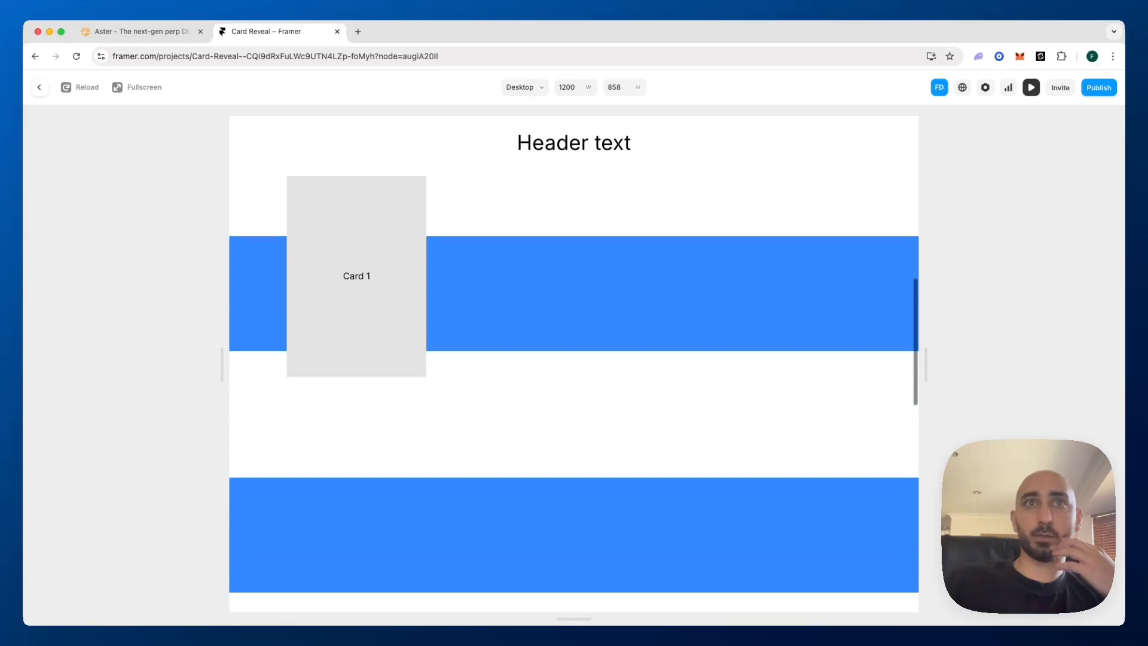
pyautogui.scroll(-5, 574, 359)
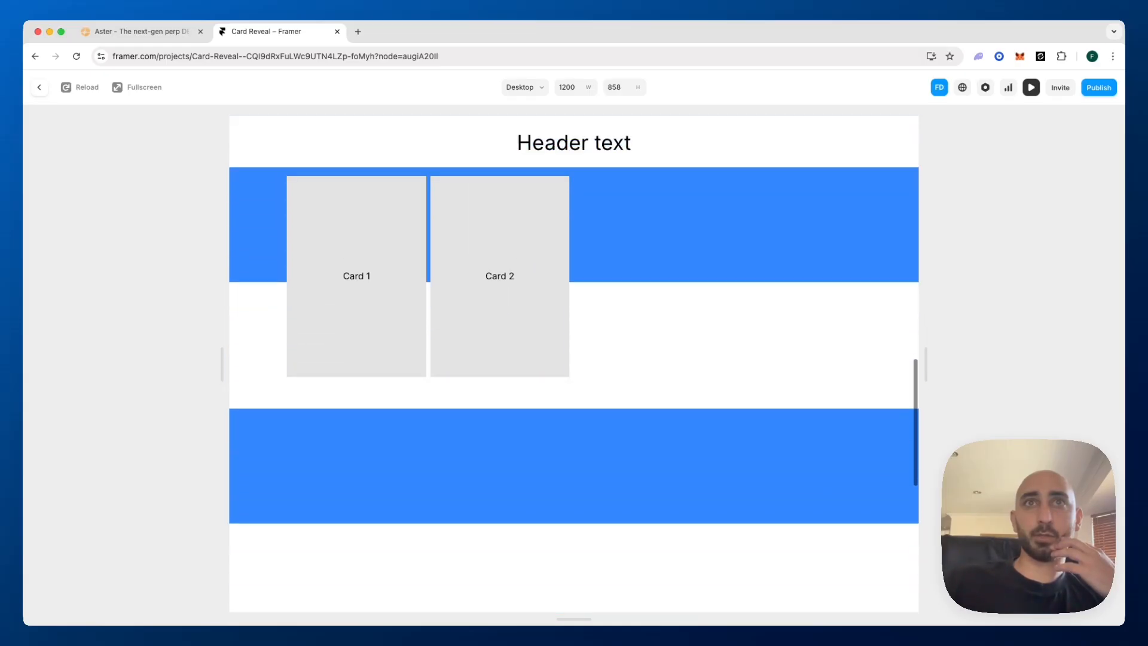
pyautogui.scroll(-5, 574, 359)
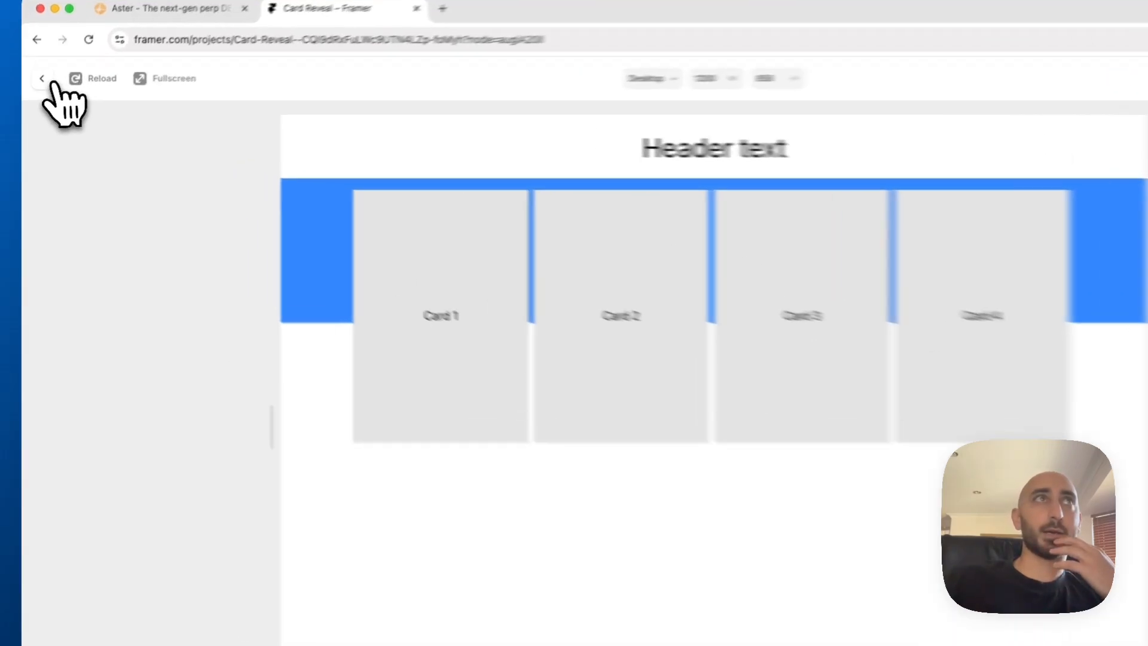
pyautogui.click(39, 87)
# Inspect the empty space below the last background trigger, comparing the BG Trigger stack with its parent Section and the Section's size settings
pyautogui.scroll(-7, 421, 381)
pyautogui.scroll(-5, 586, 418)
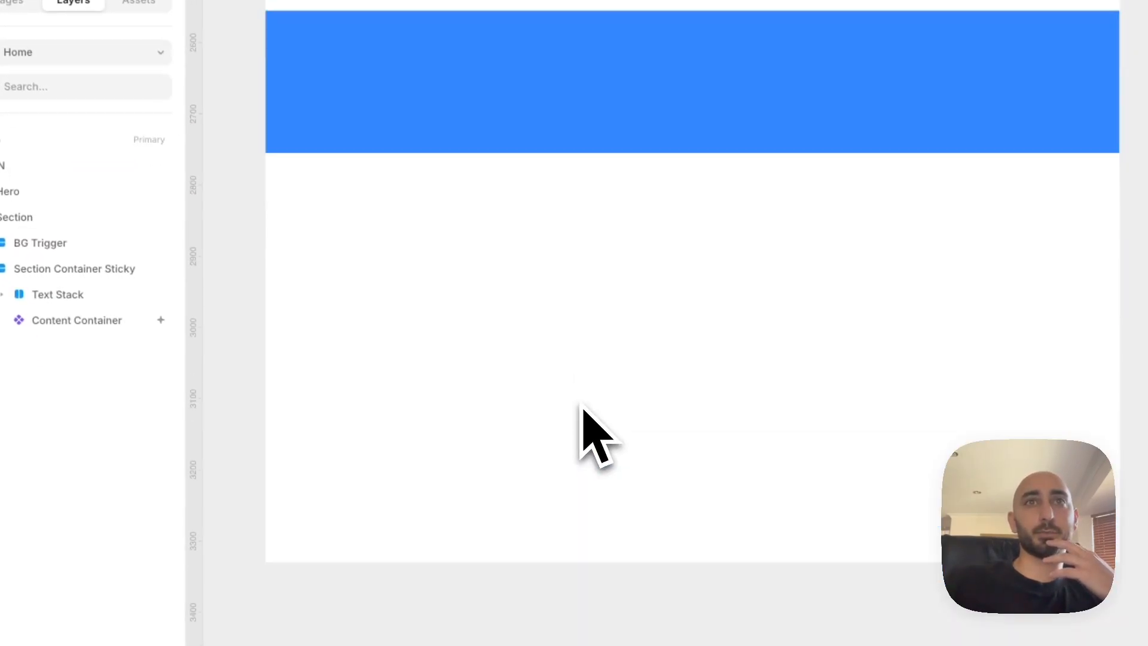
pyautogui.click(740, 332)
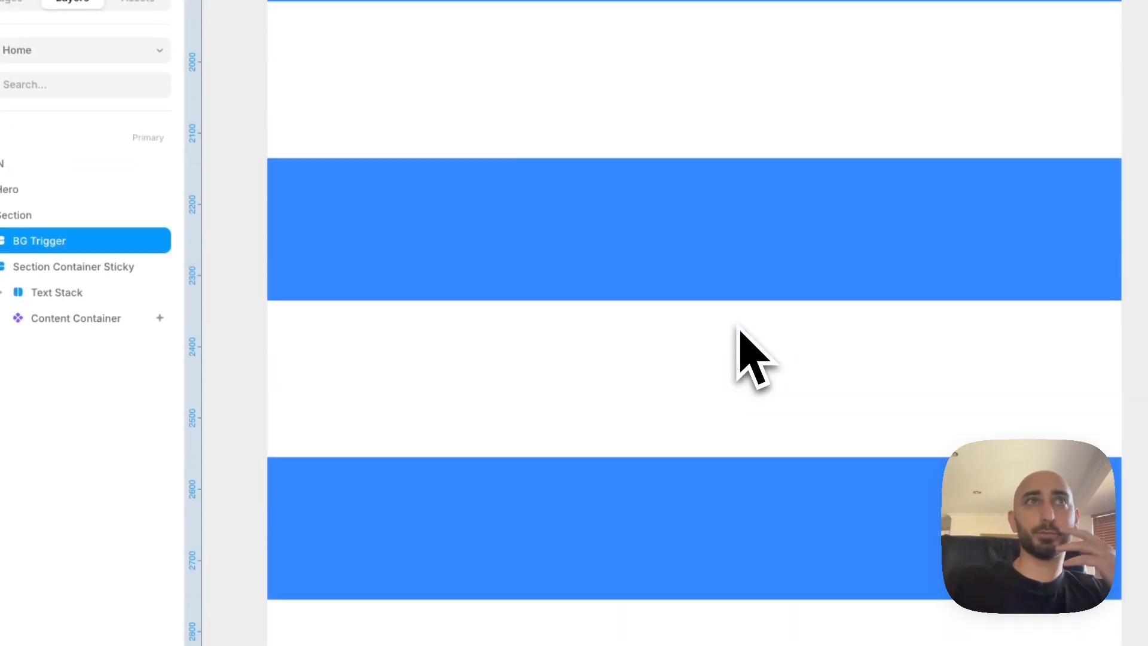
pyautogui.scroll(8, 741, 347)
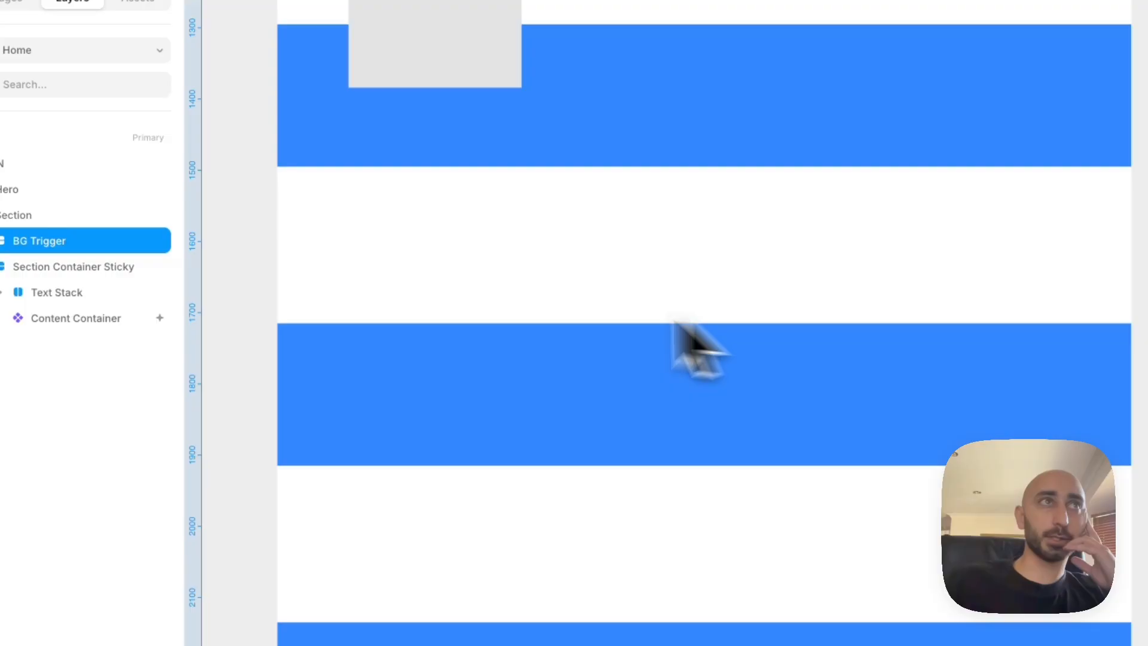
pyautogui.click(38, 215)
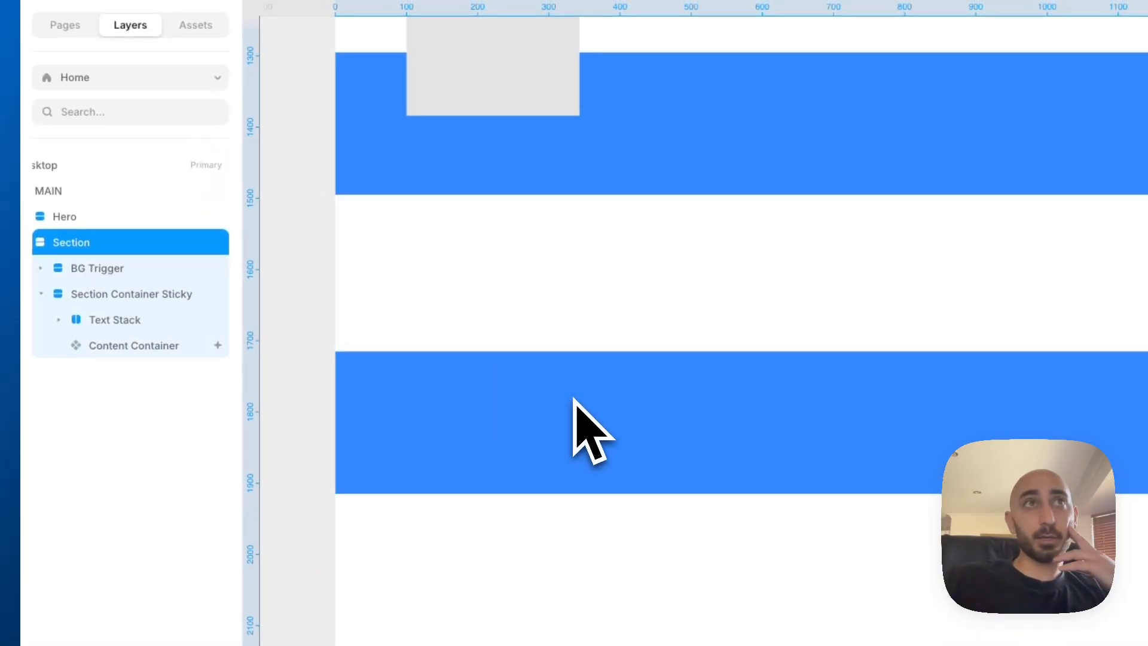
pyautogui.scroll(4, 572, 399)
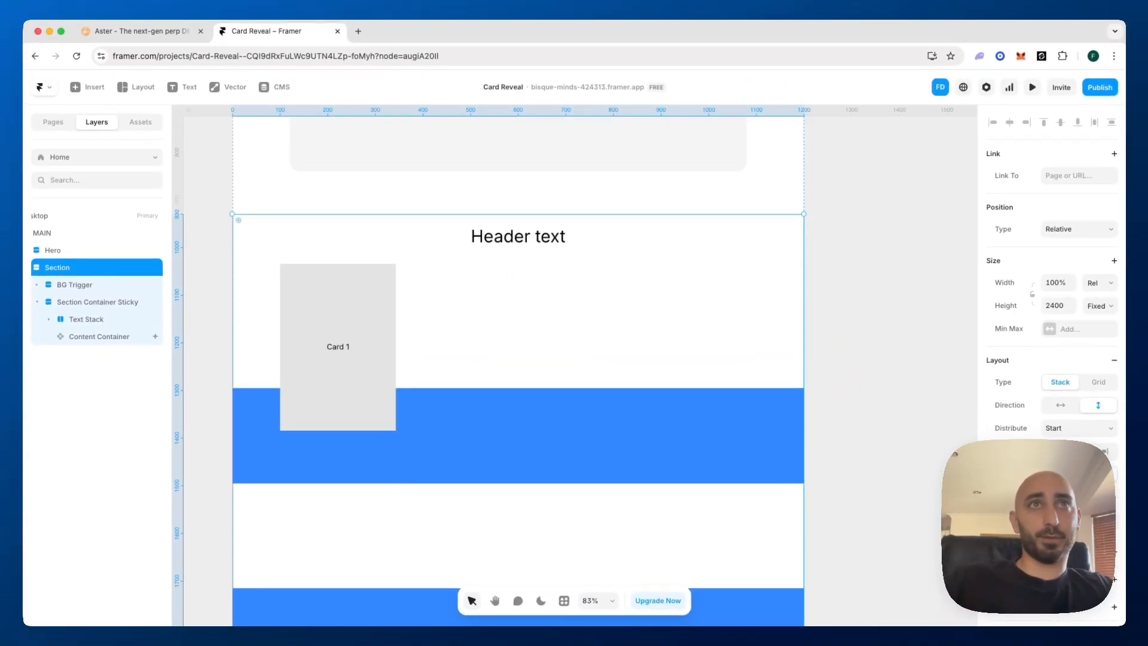